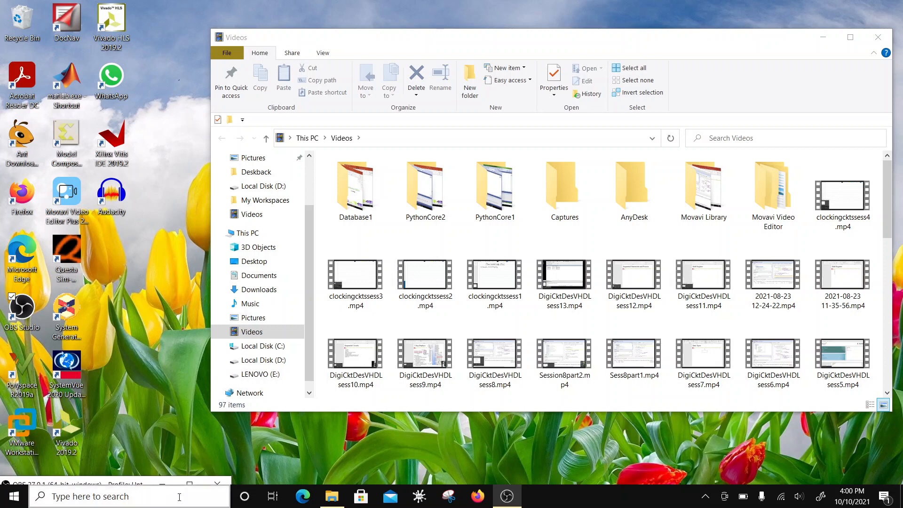
Launch SystemVue 2020, dismiss the welcome dialog, and create a new workspace from the Blank template.
{"action": "left_click", "coordinate": [66, 361]}
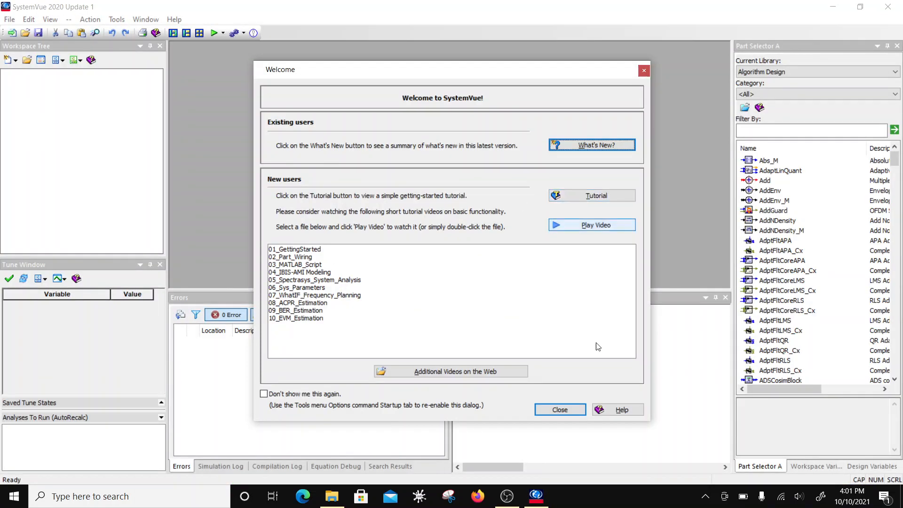
{"action": "left_click", "coordinate": [571, 408]}
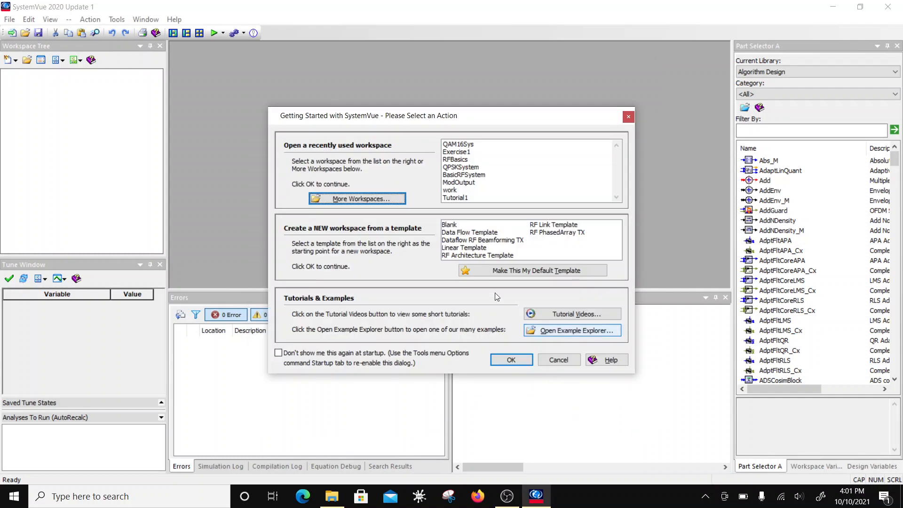
{"action": "left_click", "coordinate": [451, 225]}
{"action": "left_click", "coordinate": [510, 360]}
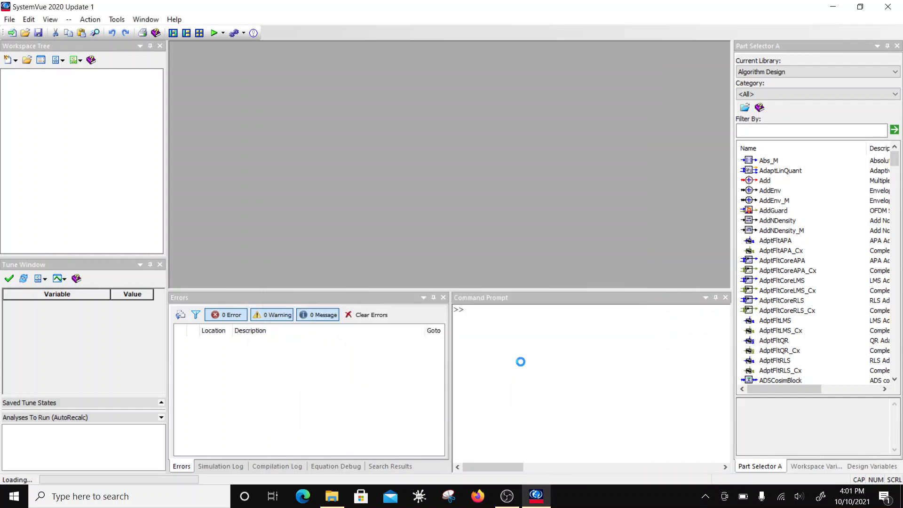
Rename the Design1 schematic as QAM64Sys.
{"action": "right_click", "coordinate": [52, 100]}
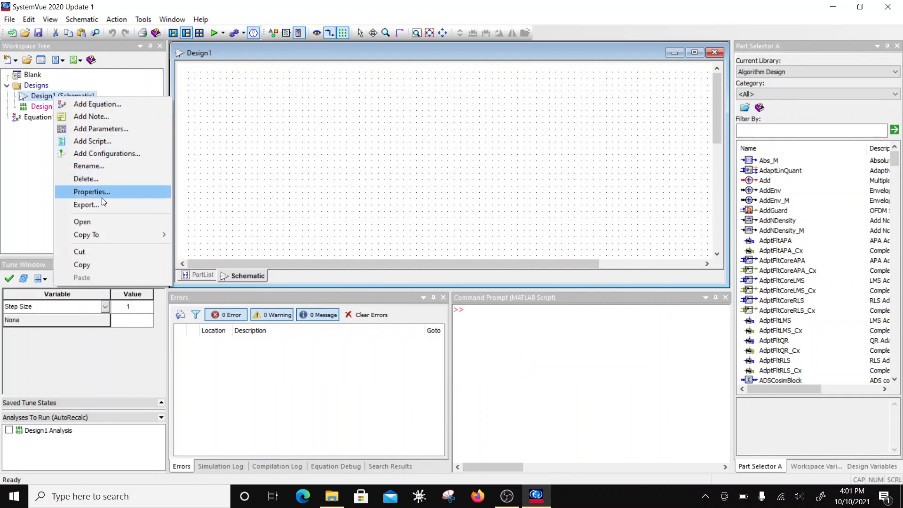
{"action": "left_click", "coordinate": [106, 165]}
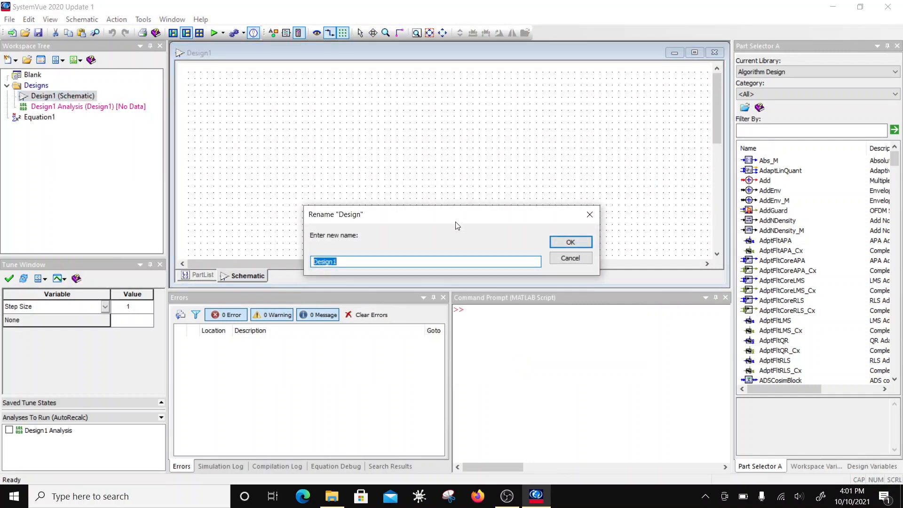
{"action": "type", "text": "QAM64Sys"}
{"action": "left_click", "coordinate": [571, 242]}
Rename the Design1 Analysis data flow analysis as QAM64Analysis.
{"action": "right_click", "coordinate": [59, 98]}
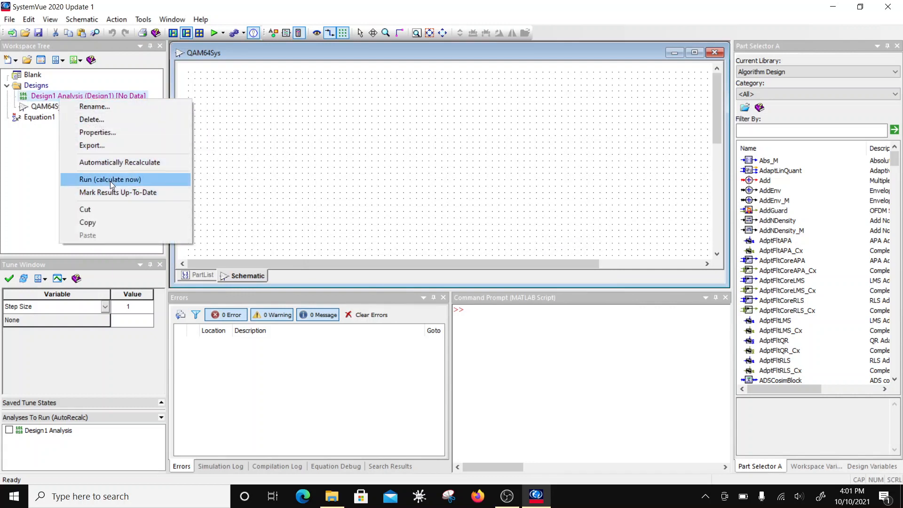
{"action": "left_click", "coordinate": [106, 107]}
{"action": "left_click", "coordinate": [369, 262]}
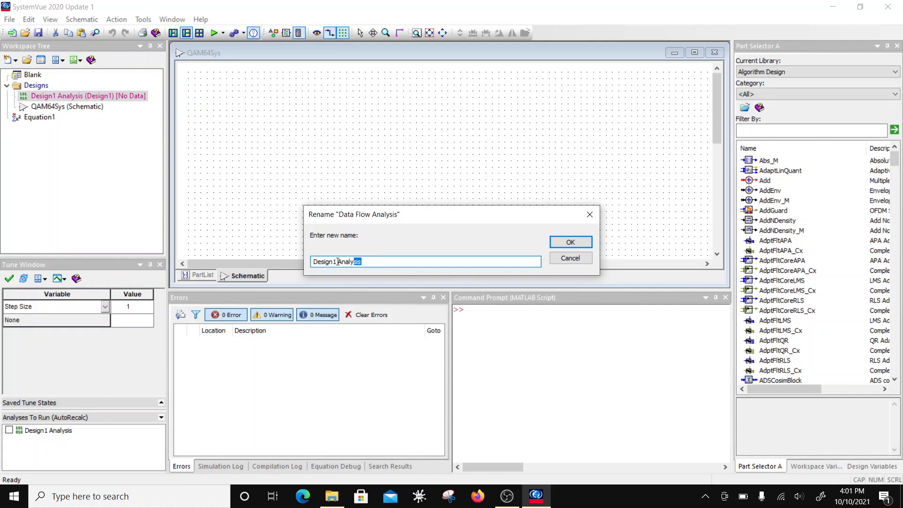
{"action": "left_click_drag", "start_coordinate": [339, 261], "coordinate": [314, 262]}
{"action": "type", "text": "QAM64"}
{"action": "left_click", "coordinate": [568, 242]}
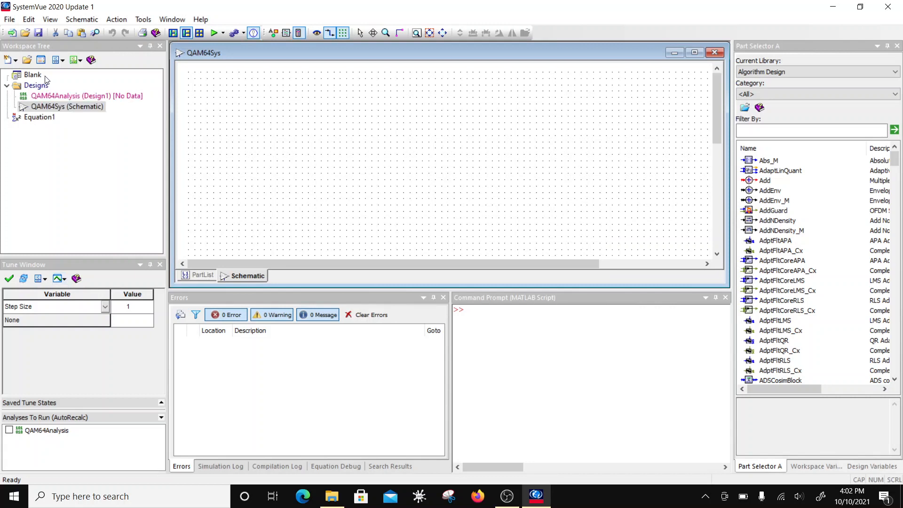
Assign the QAM64Sys design to QAM64Analysis and set its sample rate to 2 MHz.
{"action": "double_click", "coordinate": [85, 95]}
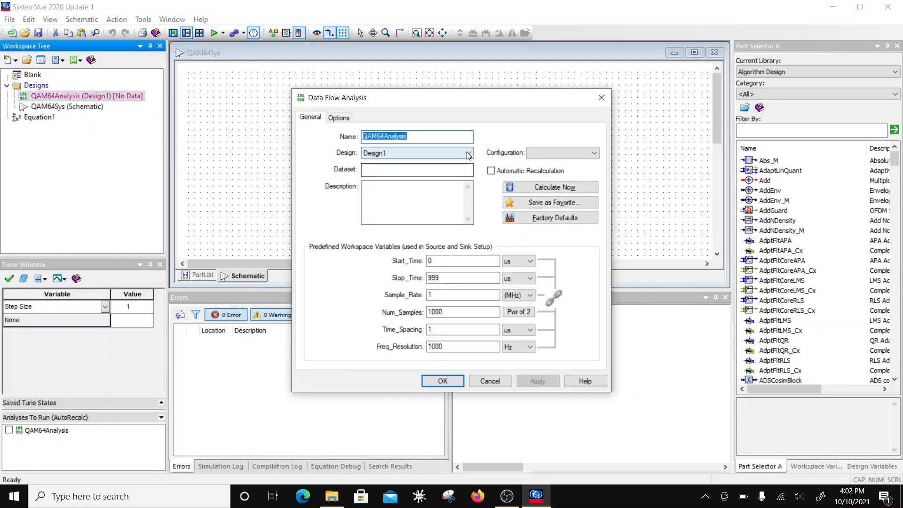
{"action": "left_click", "coordinate": [390, 154]}
{"action": "left_click", "coordinate": [390, 170]}
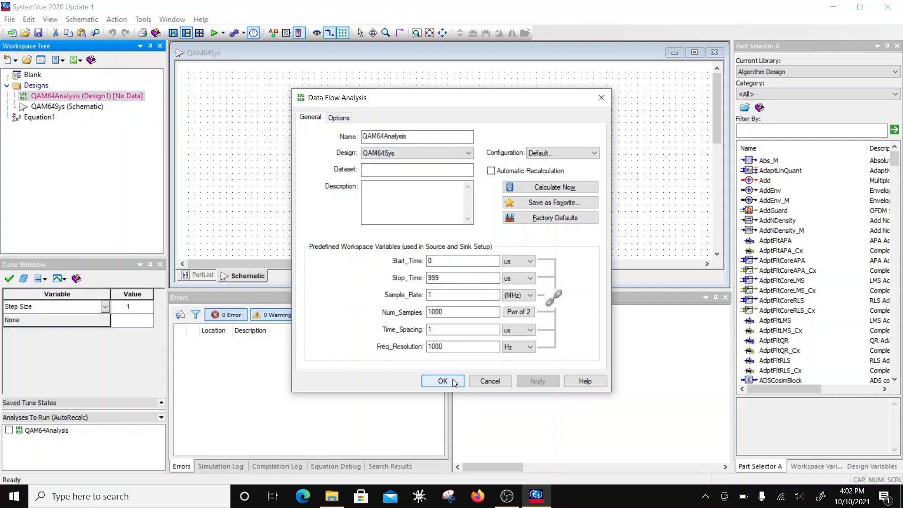
{"action": "double_click", "coordinate": [447, 295]}
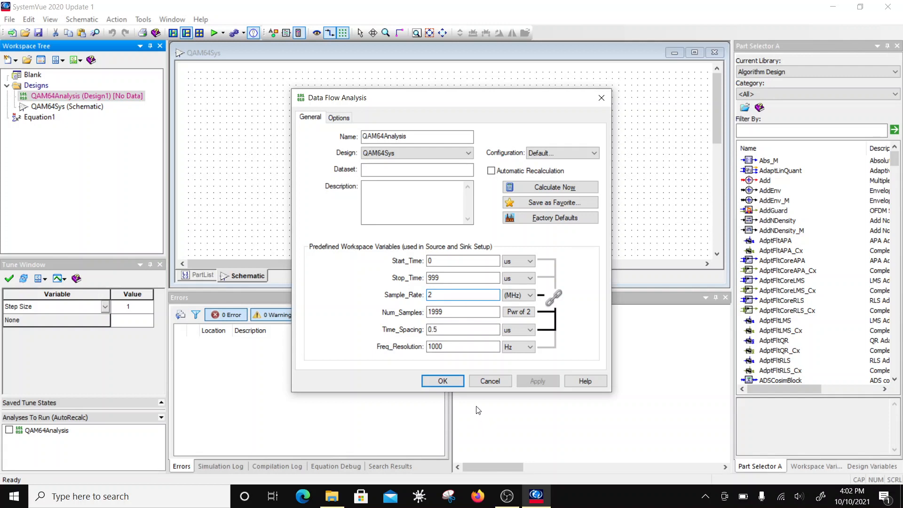
{"action": "type", "text": "2"}
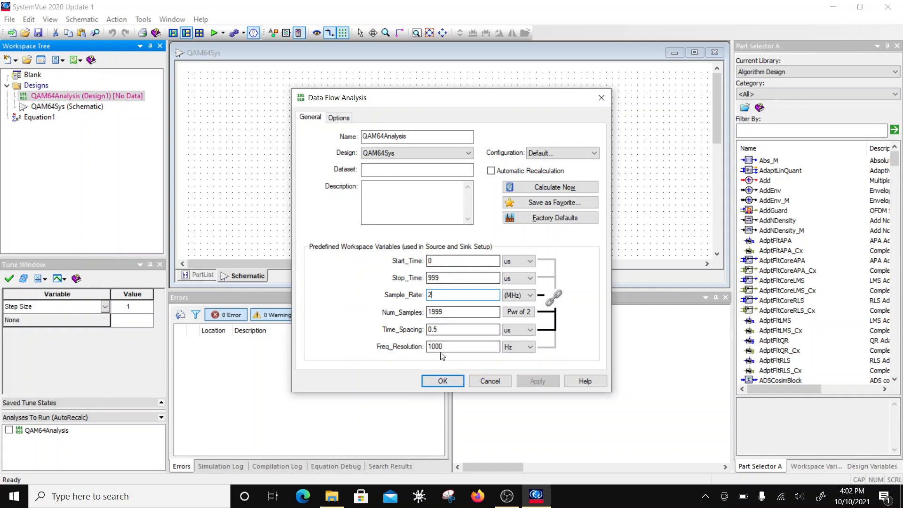
{"action": "left_click", "coordinate": [443, 381]}
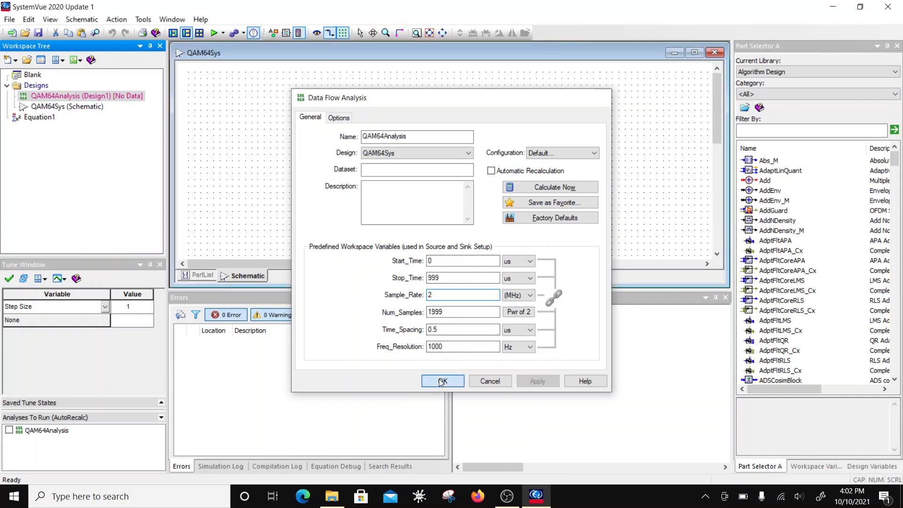
Save the workspace in the My Workspaces folder under the name QAM64.
{"action": "left_click", "coordinate": [9, 19]}
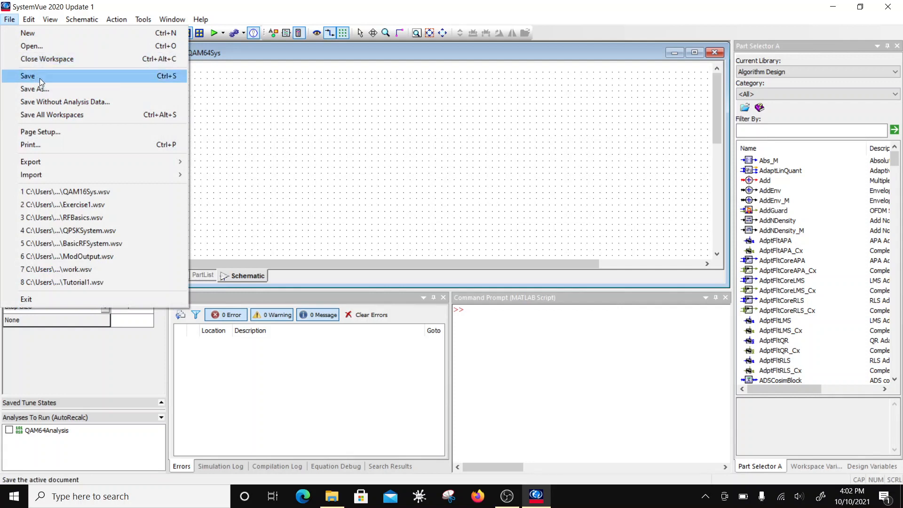
{"action": "left_click", "coordinate": [41, 76]}
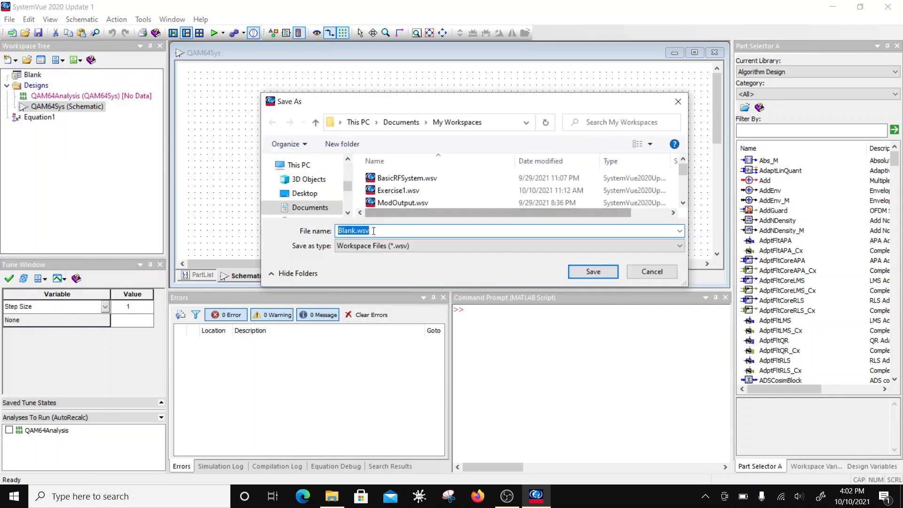
{"action": "left_click", "coordinate": [355, 230]}
{"action": "double_click", "coordinate": [355, 230]}
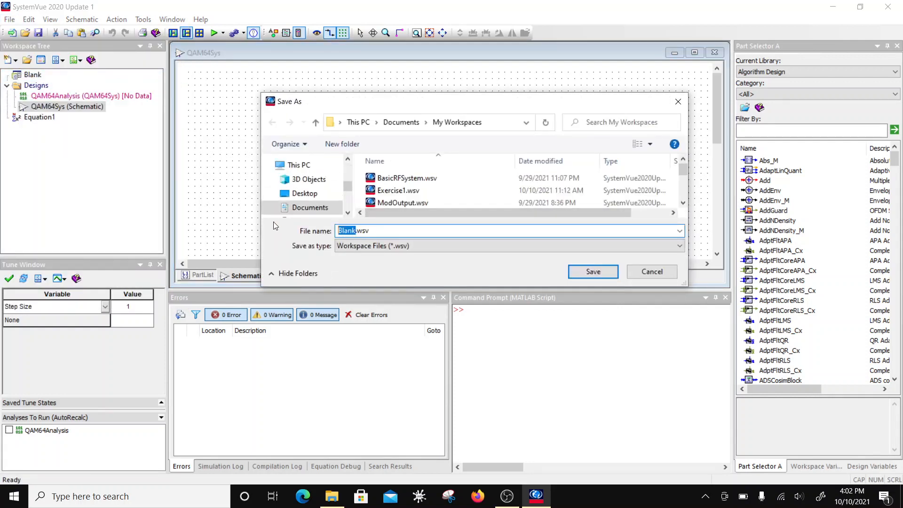
{"action": "type", "text": "QAM64"}
{"action": "left_click", "coordinate": [599, 272]}
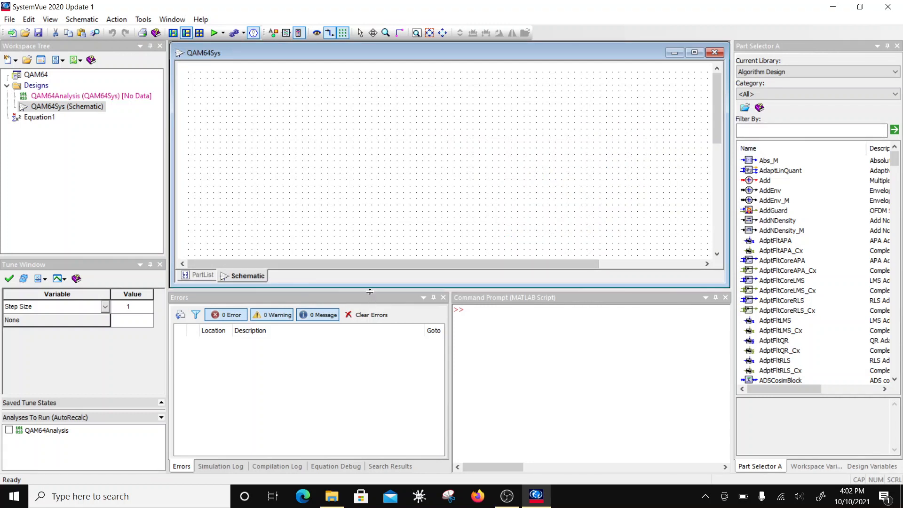
Enlarge the schematic window downwards and place a Bits source from the Algorithm Design library near the schematic's left side.
{"action": "left_click_drag", "start_coordinate": [370, 292], "coordinate": [360, 409]}
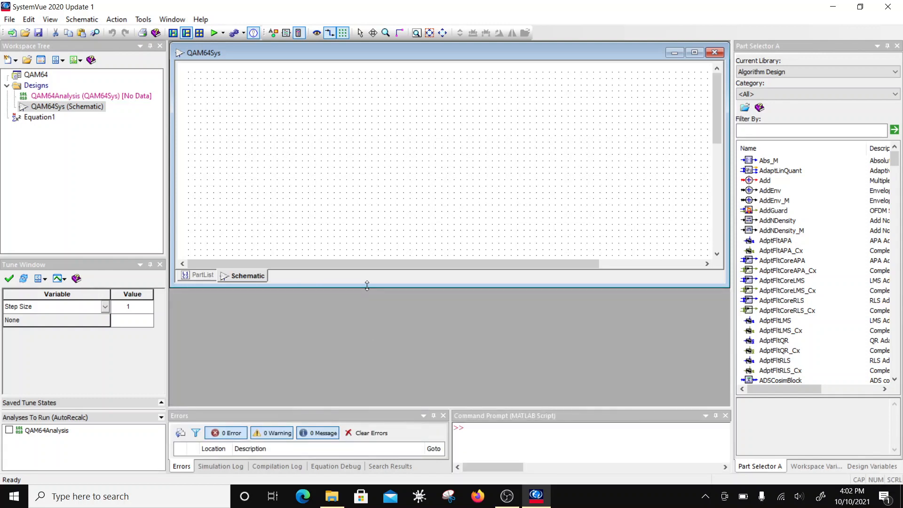
{"action": "left_click_drag", "start_coordinate": [367, 285], "coordinate": [367, 405]}
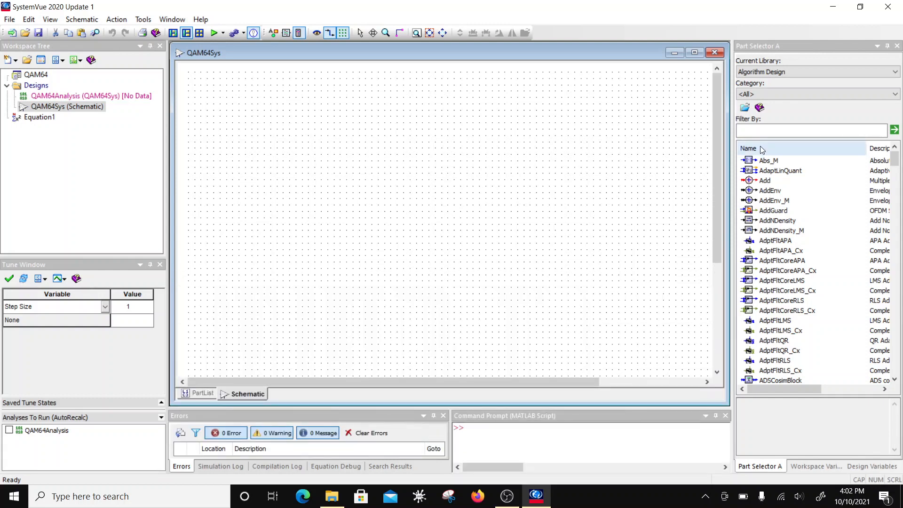
{"action": "left_click", "coordinate": [760, 131]}
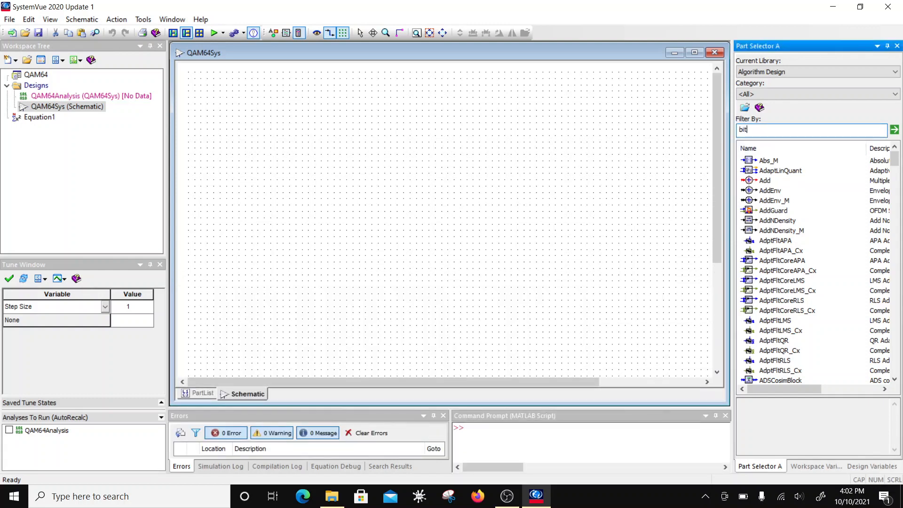
{"action": "left_click", "coordinate": [894, 130]}
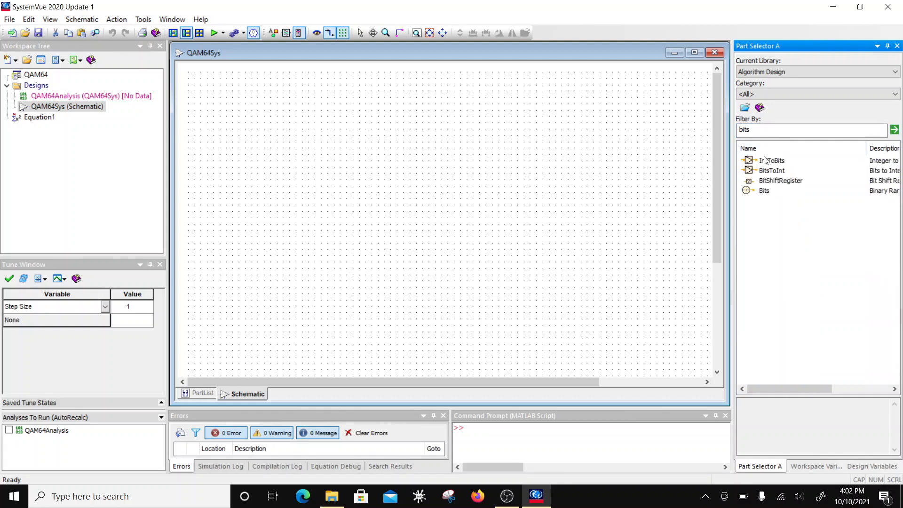
{"action": "left_click", "coordinate": [762, 191]}
{"action": "left_click", "coordinate": [293, 208]}
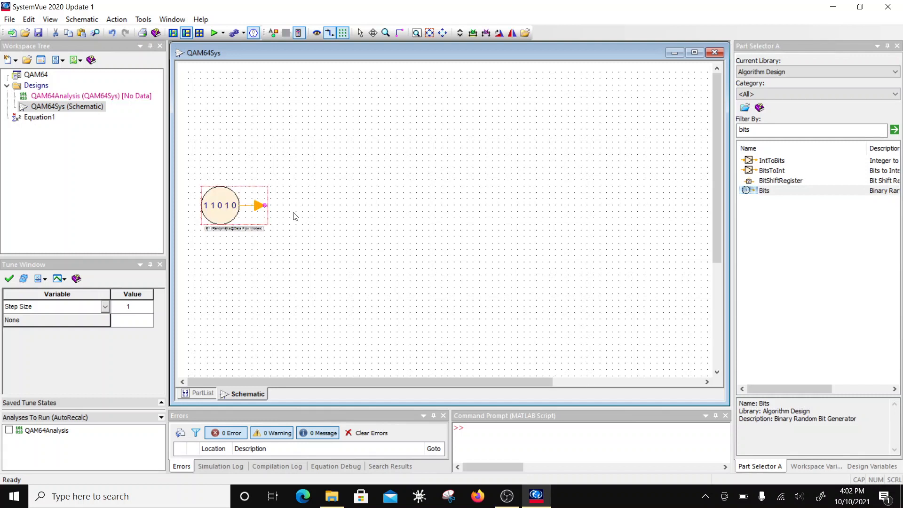
Change the bit source B1 to the PRBS@Data Flow Models model.
{"action": "double_click", "coordinate": [251, 211]}
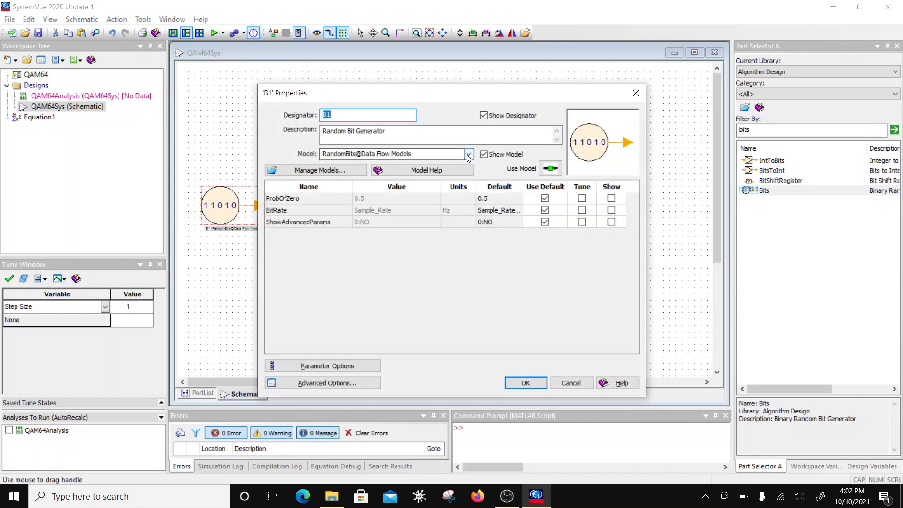
{"action": "left_click", "coordinate": [367, 154]}
{"action": "left_click", "coordinate": [357, 173]}
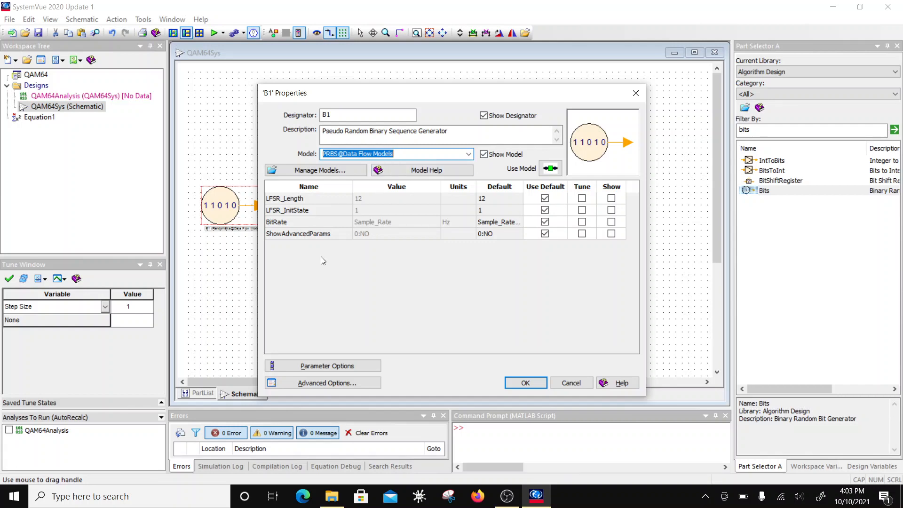
{"action": "left_click", "coordinate": [525, 384]}
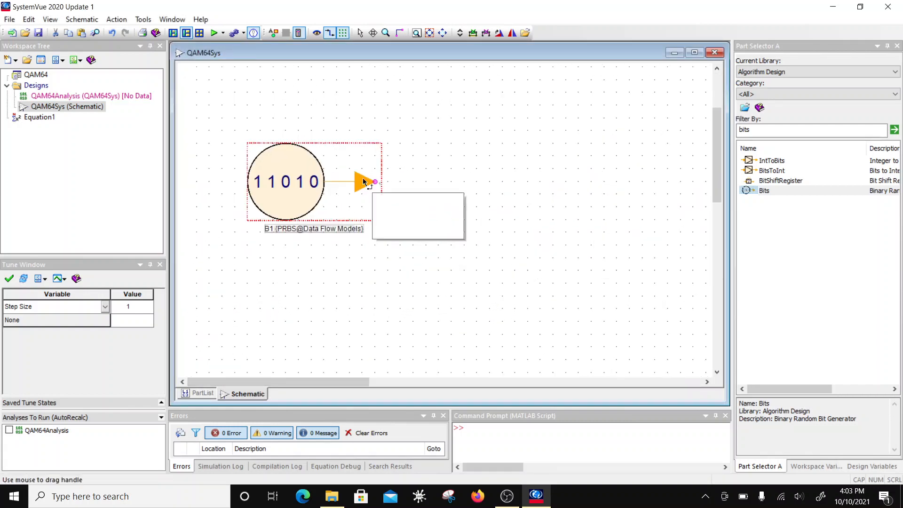
Place a GrayEncoder part to the right of the bit source and connect its input to the source's output.
{"action": "left_click", "coordinate": [813, 134]}
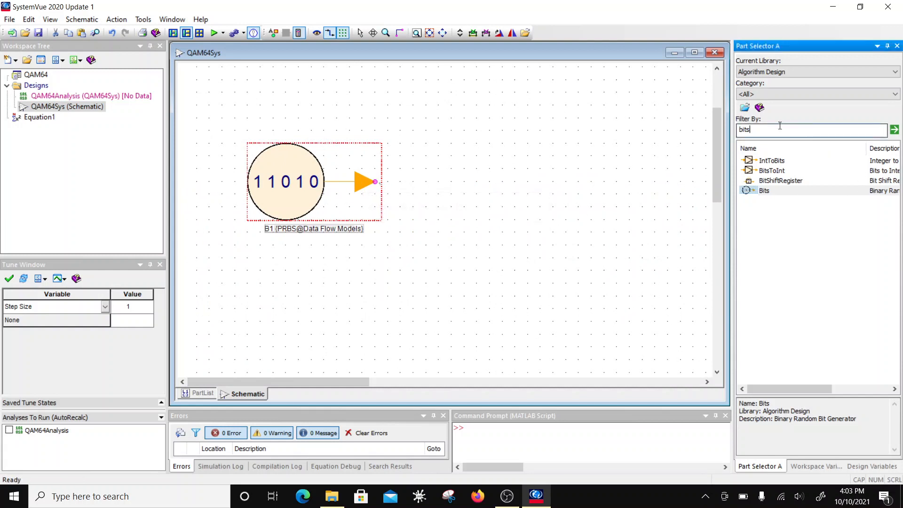
{"action": "type", "text": "Gray"}
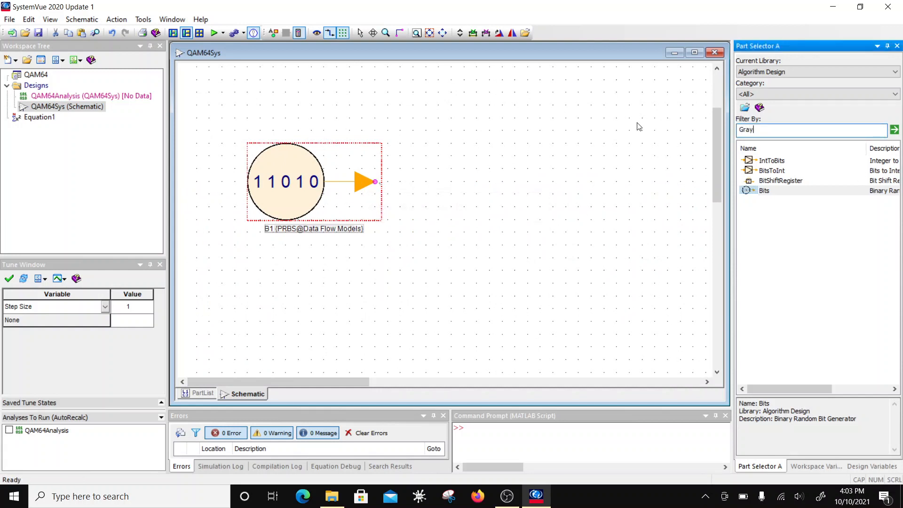
{"action": "left_click", "coordinate": [895, 130]}
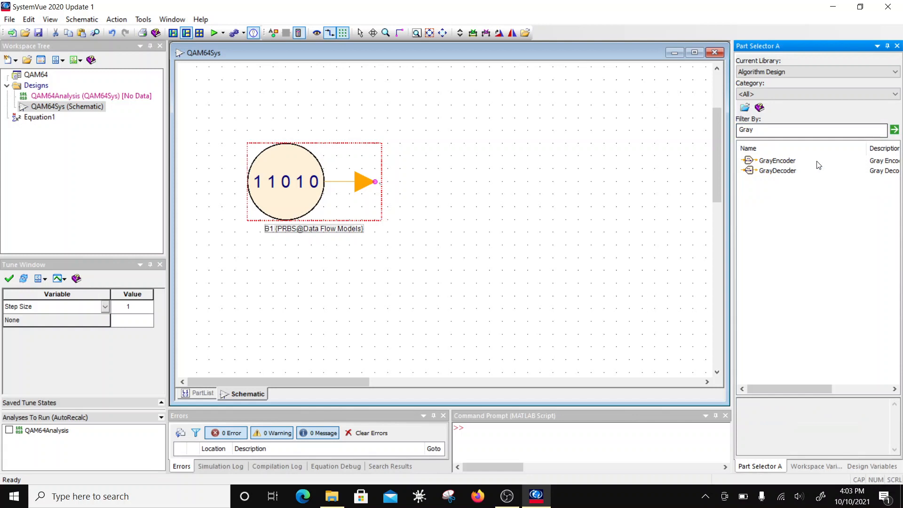
{"action": "left_click", "coordinate": [777, 161]}
{"action": "left_click", "coordinate": [413, 187]}
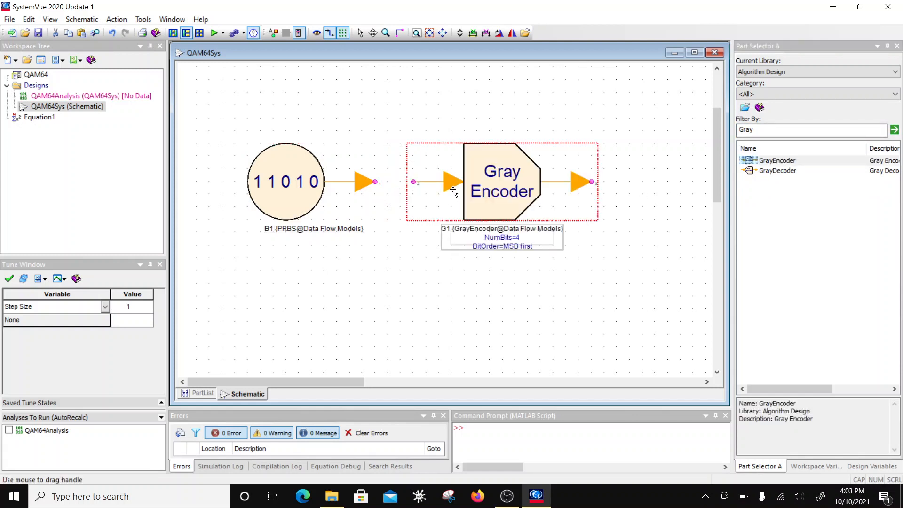
{"action": "left_click_drag", "start_coordinate": [453, 191], "coordinate": [375, 182]}
{"action": "left_click", "coordinate": [405, 95]}
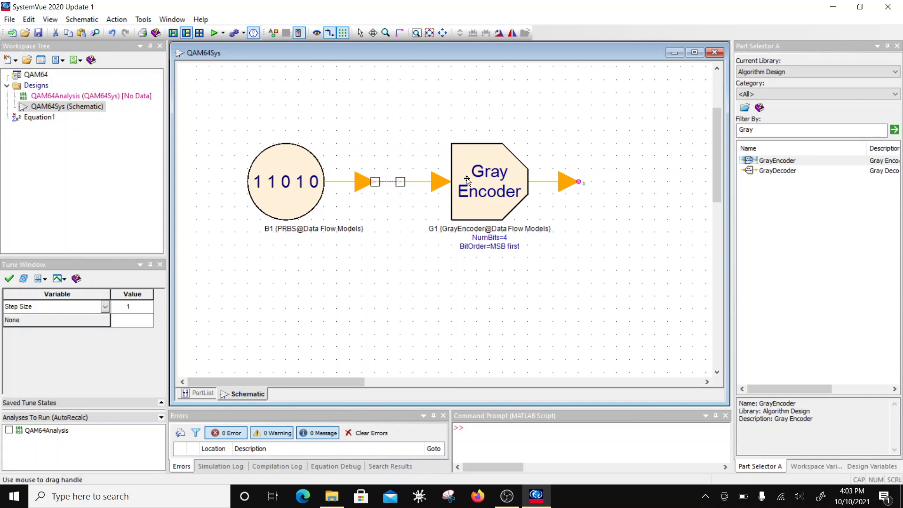
Set the Gray encoder's NumBits parameter to 6.
{"action": "double_click", "coordinate": [468, 182]}
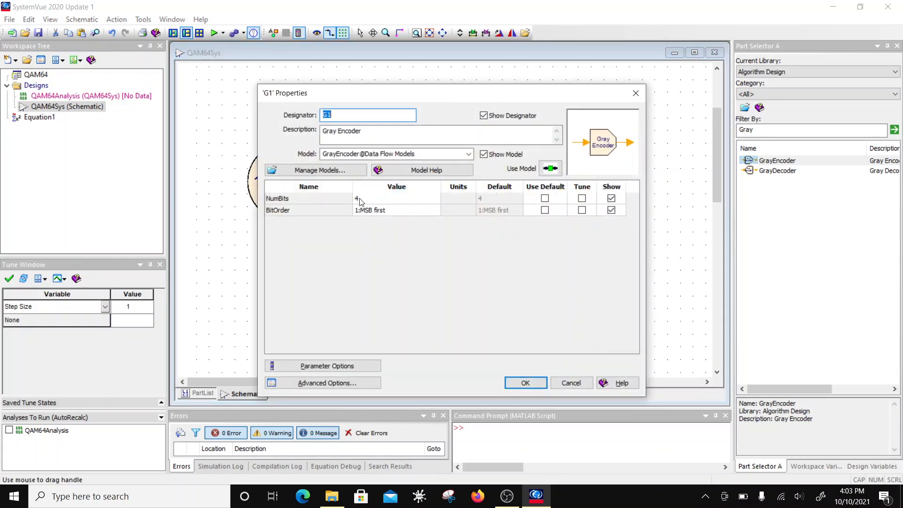
{"action": "left_click", "coordinate": [360, 200]}
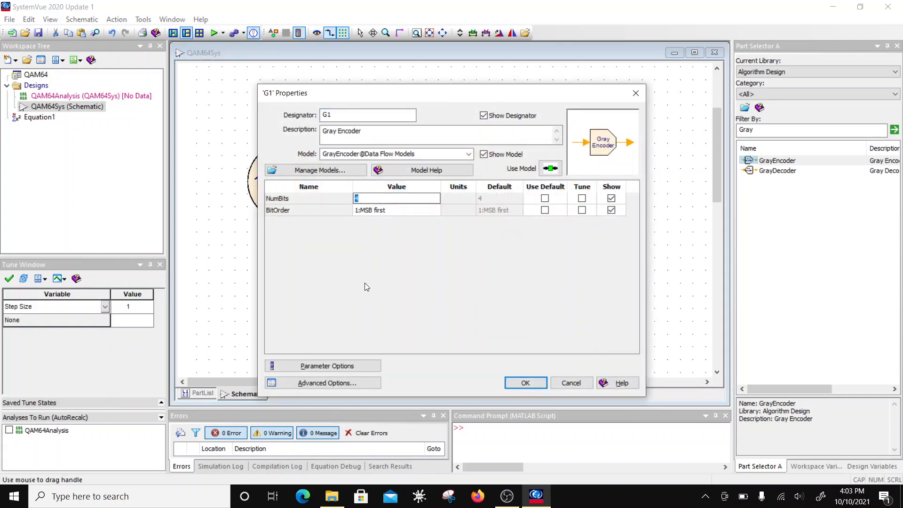
{"action": "type", "text": "6"}
{"action": "left_click", "coordinate": [522, 385]}
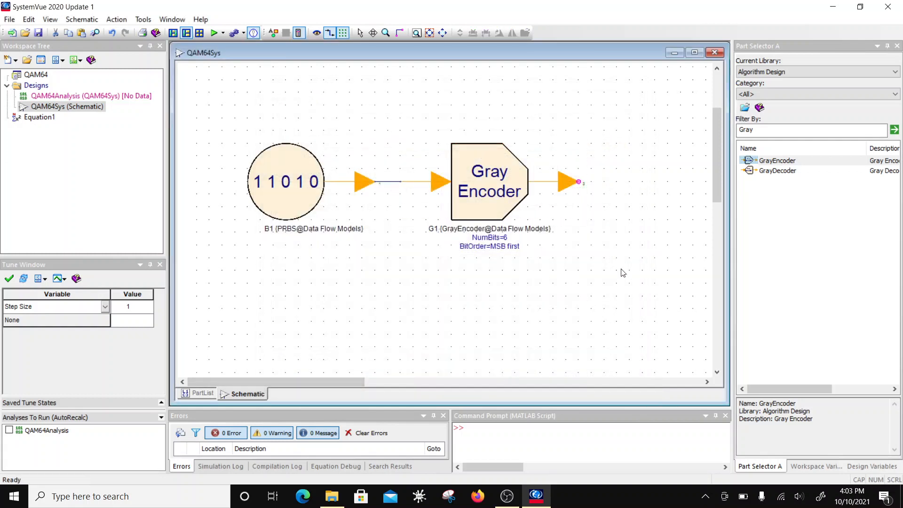
Find the Mapper part in the Algorithm Design library and place it to the right of the Gray encoder.
{"action": "scroll", "coordinate": [592, 201], "scroll_direction": "down", "scroll_amount": 2}
{"action": "double_click", "coordinate": [748, 130]}
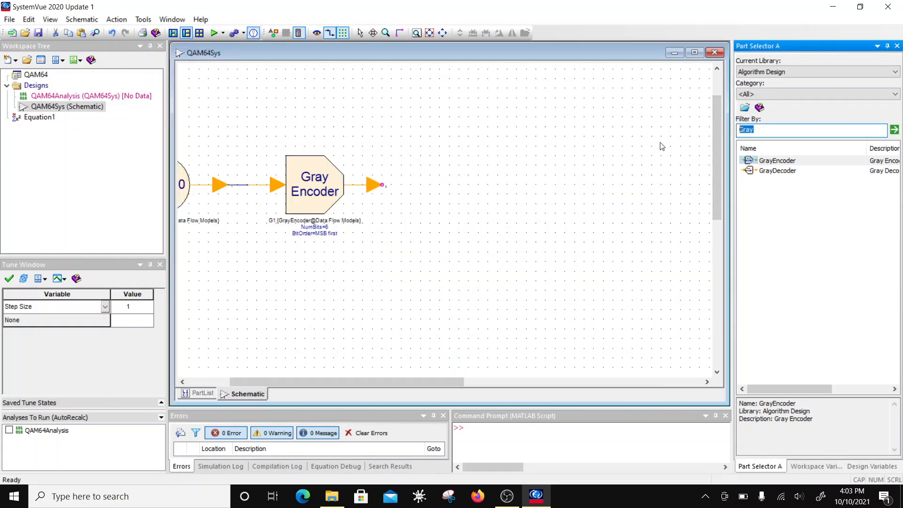
{"action": "type", "text": "Mapper"}
{"action": "left_click", "coordinate": [895, 130]}
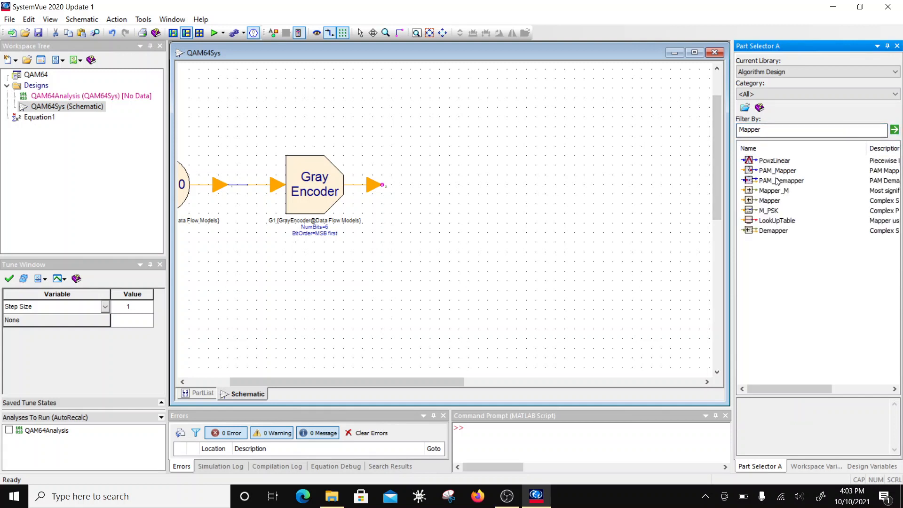
{"action": "left_click", "coordinate": [769, 201]}
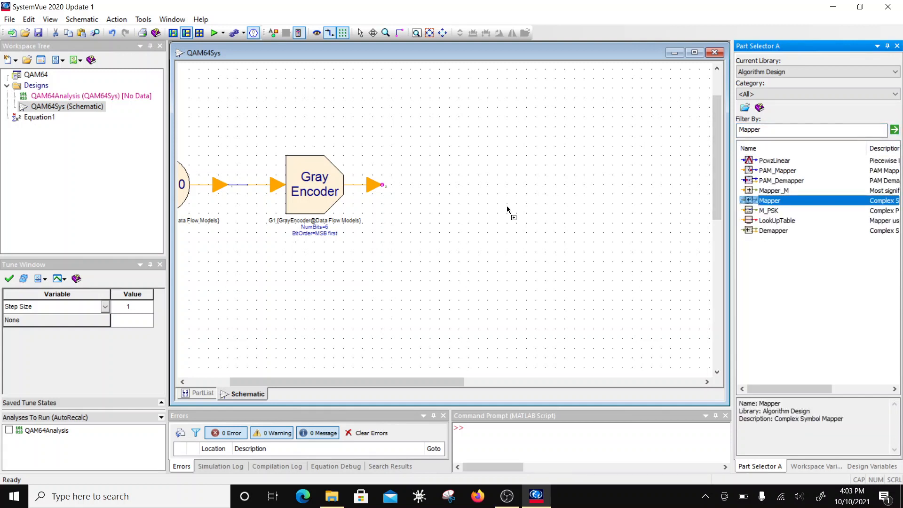
{"action": "left_click", "coordinate": [425, 185]}
Set the mapper's ModType parameter to 6:64-QAM.
{"action": "double_click", "coordinate": [474, 182]}
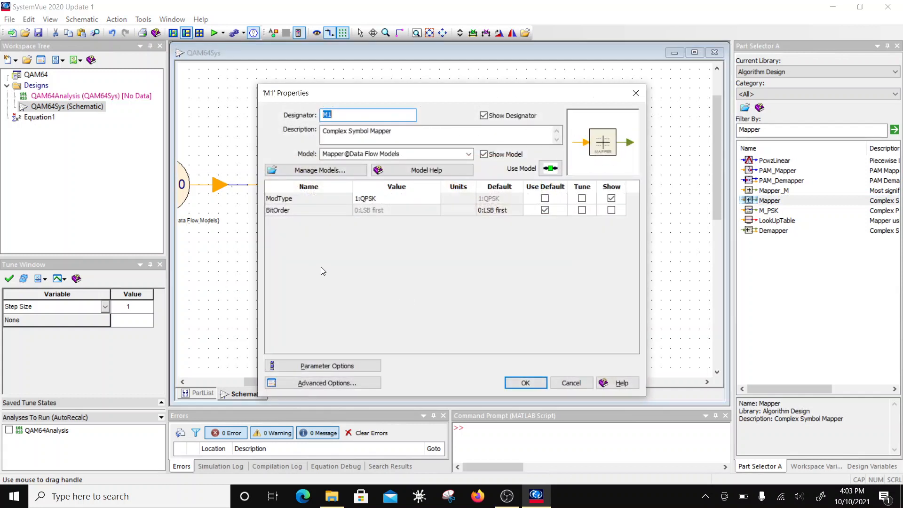
{"action": "left_click", "coordinate": [424, 201]}
{"action": "left_click", "coordinate": [435, 198]}
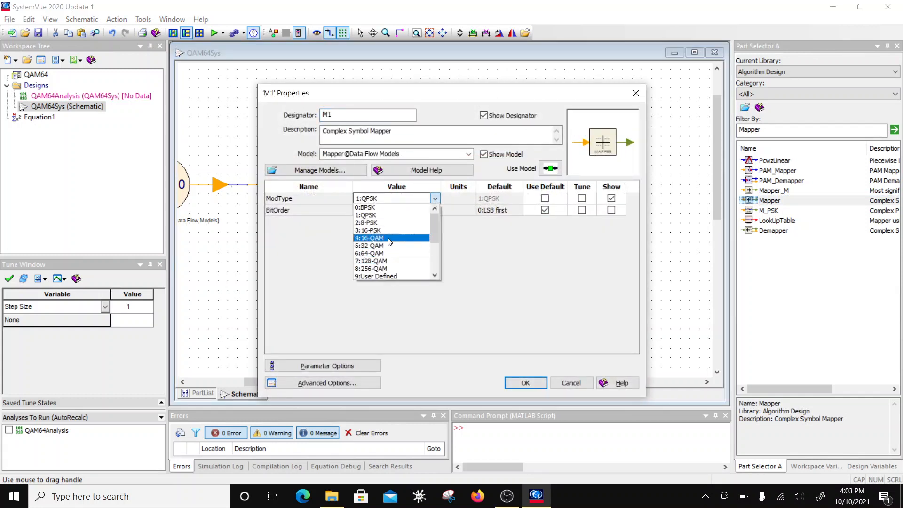
{"action": "left_click", "coordinate": [388, 253]}
{"action": "left_click", "coordinate": [526, 383]}
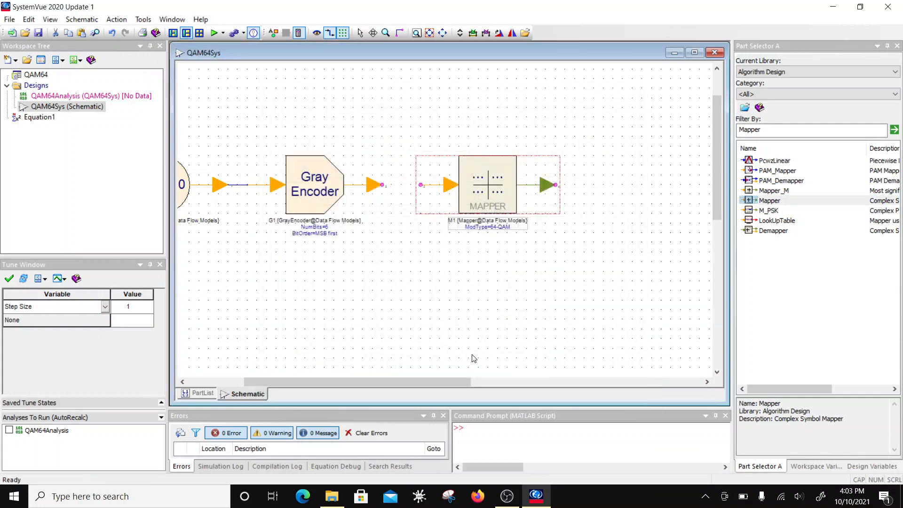
Move the mapper slightly closer to the Gray encoder and connect its input to the encoder's output.
{"action": "left_click_drag", "start_coordinate": [494, 198], "coordinate": [485, 199]}
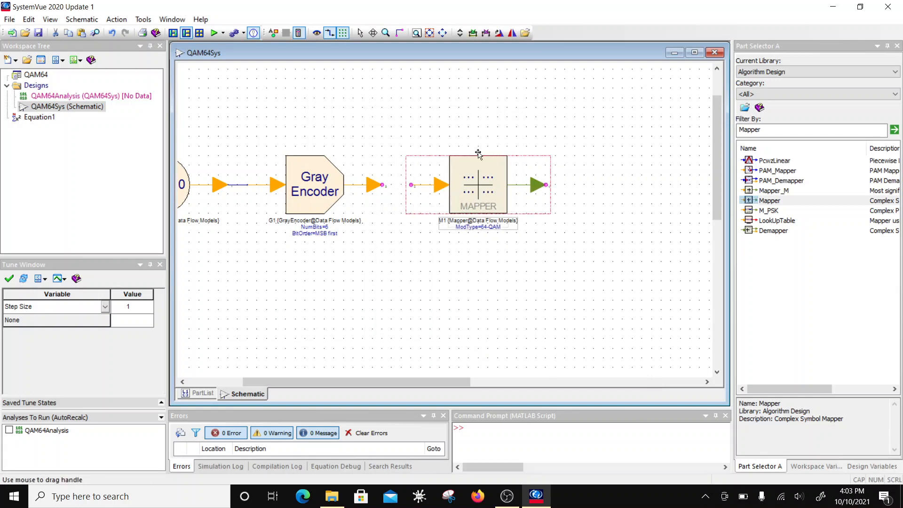
{"action": "left_click_drag", "start_coordinate": [383, 186], "coordinate": [407, 186]}
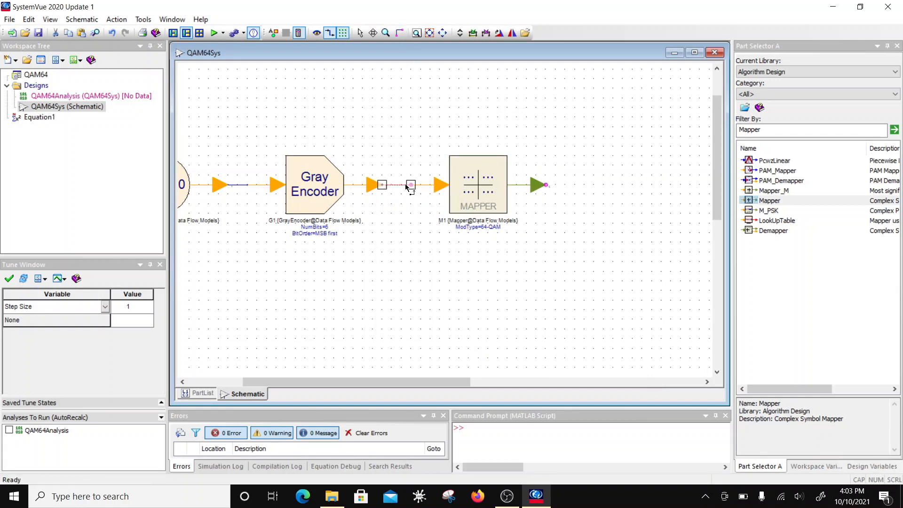
{"action": "left_click", "coordinate": [423, 115]}
Filter the parts by CxTo and place a CxToRect part to the right of the mapper.
{"action": "scroll", "coordinate": [574, 180], "scroll_direction": "down", "scroll_amount": 1}
{"action": "scroll", "coordinate": [465, 231], "scroll_direction": "up", "scroll_amount": 1}
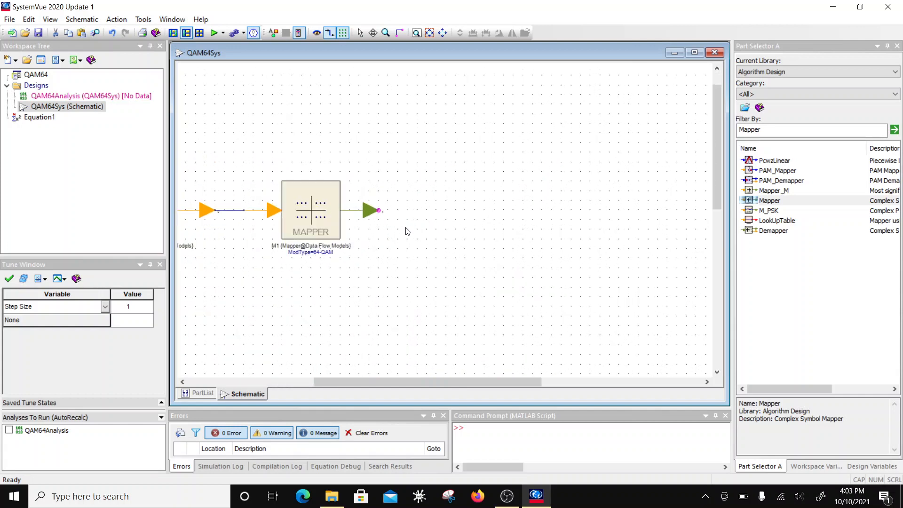
{"action": "double_click", "coordinate": [753, 130]}
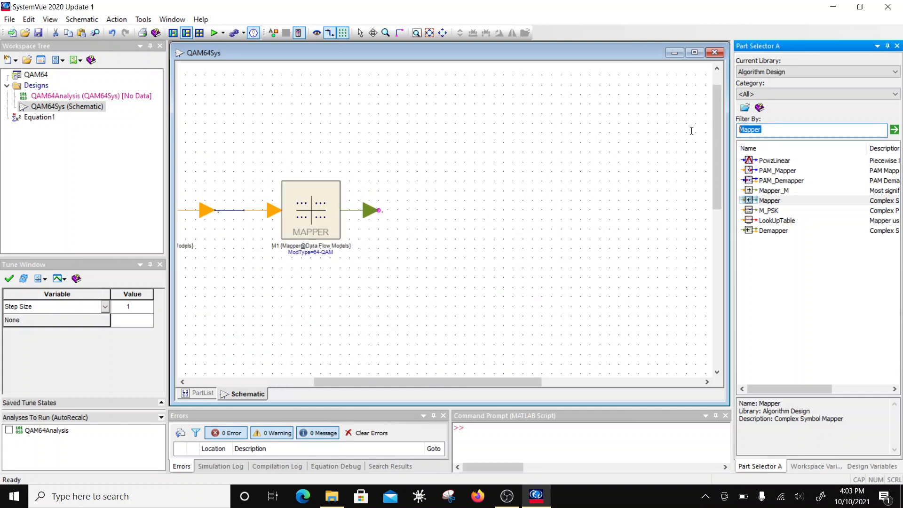
{"action": "type", "text": "CxTo"}
{"action": "left_click", "coordinate": [894, 129]}
{"action": "left_click", "coordinate": [785, 173]}
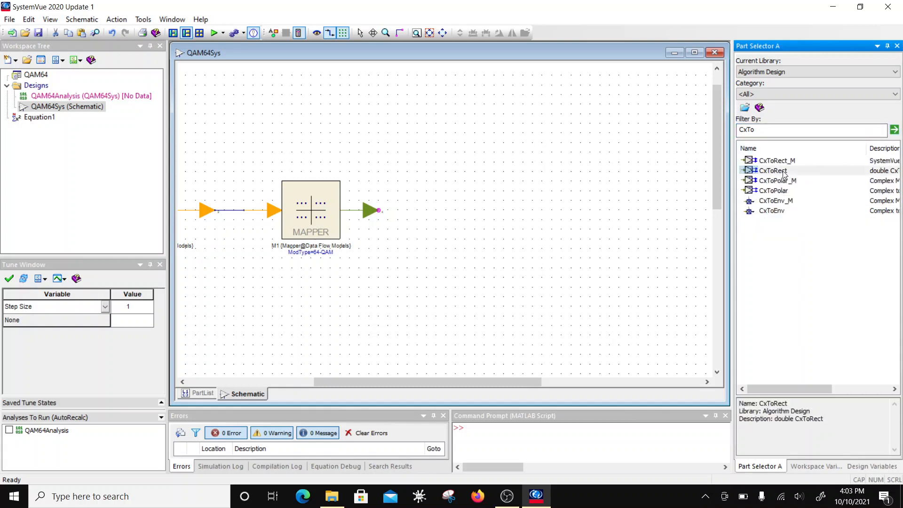
{"action": "left_click_drag", "start_coordinate": [784, 172], "coordinate": [407, 214]}
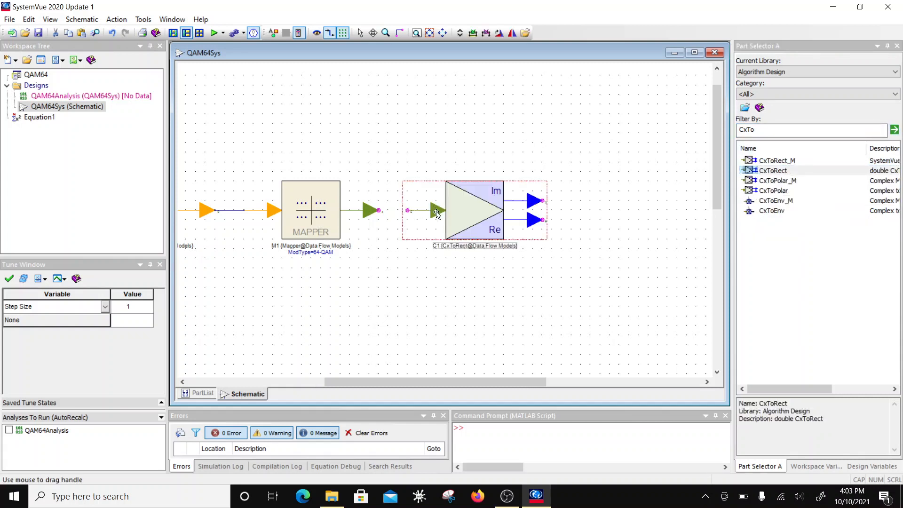
Wire the mapper's output to the input of the CxToRect converter.
{"action": "left_click", "coordinate": [401, 34]}
{"action": "left_click", "coordinate": [378, 211]}
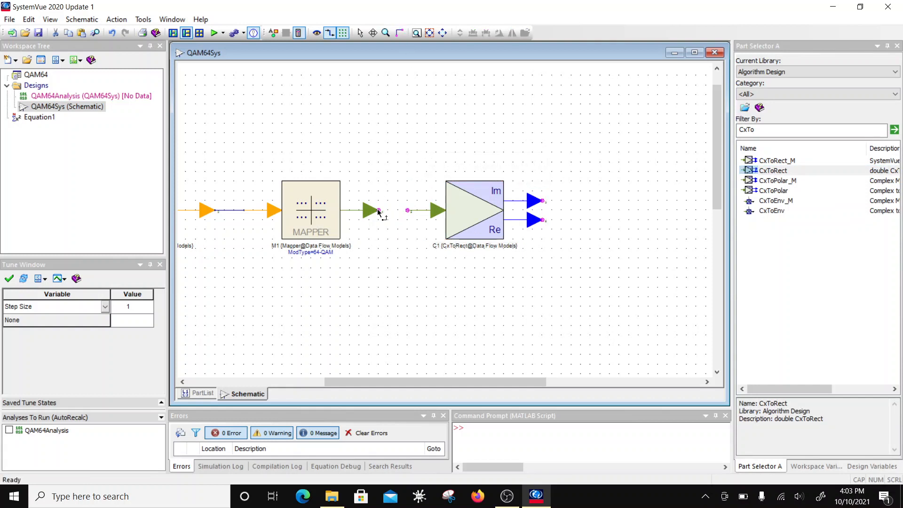
{"action": "left_click", "coordinate": [408, 210]}
{"action": "left_click", "coordinate": [371, 233]}
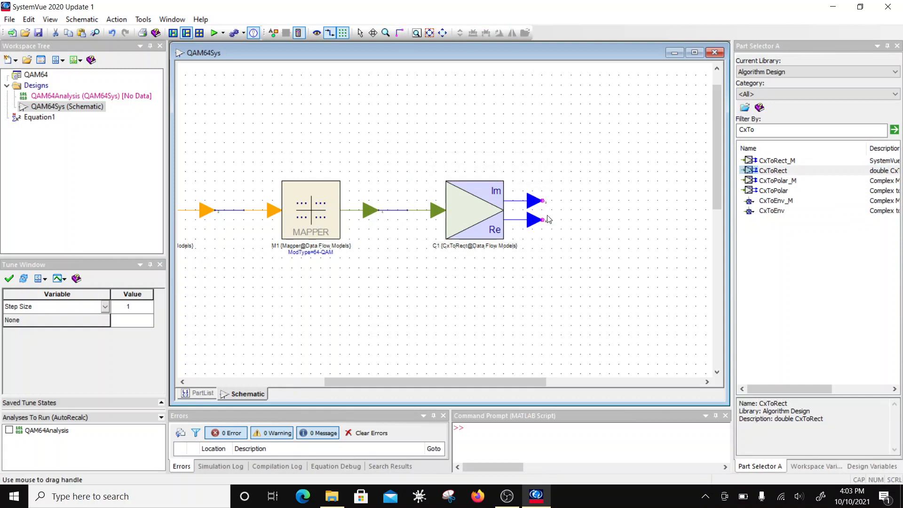
Search the part library for "Filter desi" and place the Filter part above and to the right of the CxToRect converter.
{"action": "scroll", "coordinate": [589, 209], "scroll_direction": "up", "scroll_amount": 1}
{"action": "scroll", "coordinate": [371, 221], "scroll_direction": "down", "scroll_amount": 1}
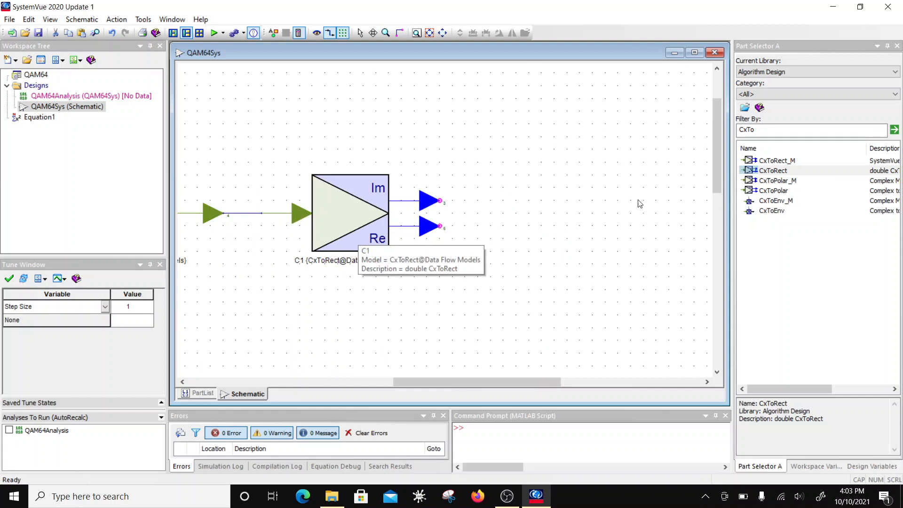
{"action": "type", "text": "Filter"}
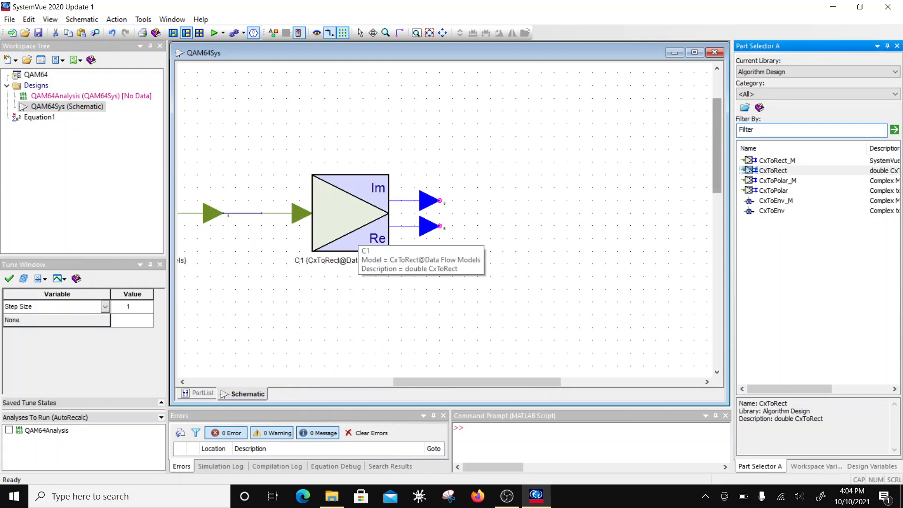
{"action": "type", "text": " desi"}
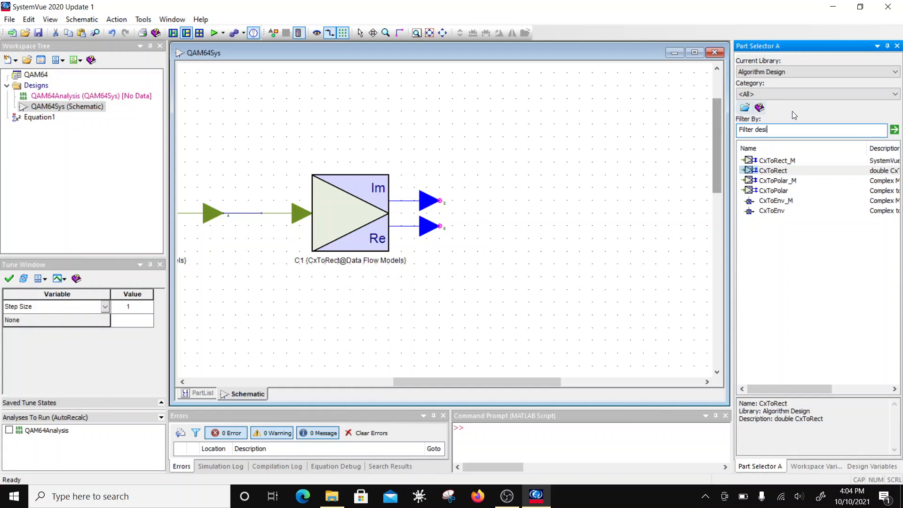
{"action": "left_click", "coordinate": [766, 160]}
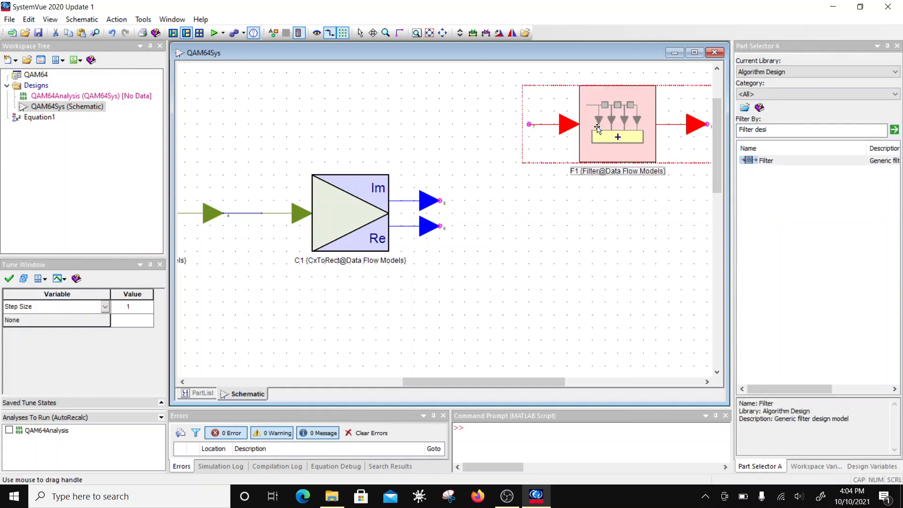
Open filter F1 in the Filter Designer, choose the FIR Raised Cosine shape and set its input sample rate to Sample_Rate.
{"action": "left_click", "coordinate": [547, 130]}
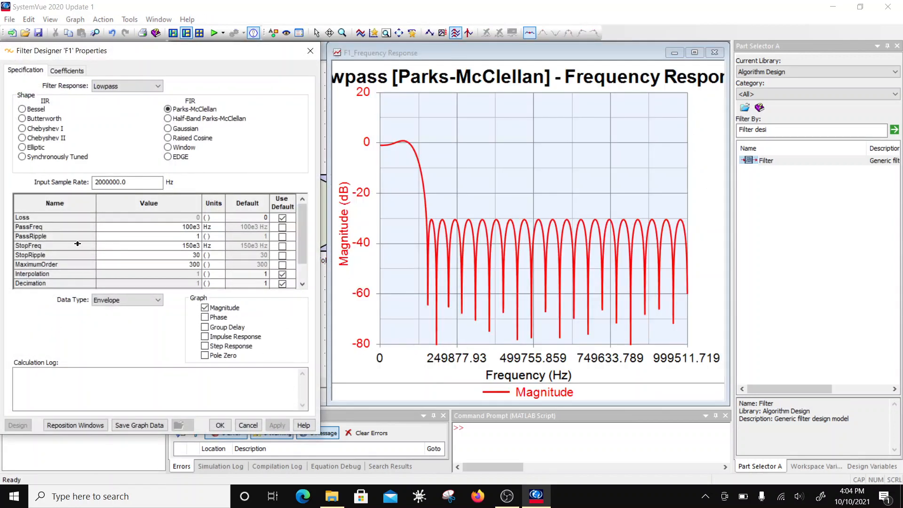
{"action": "left_click", "coordinate": [171, 139]}
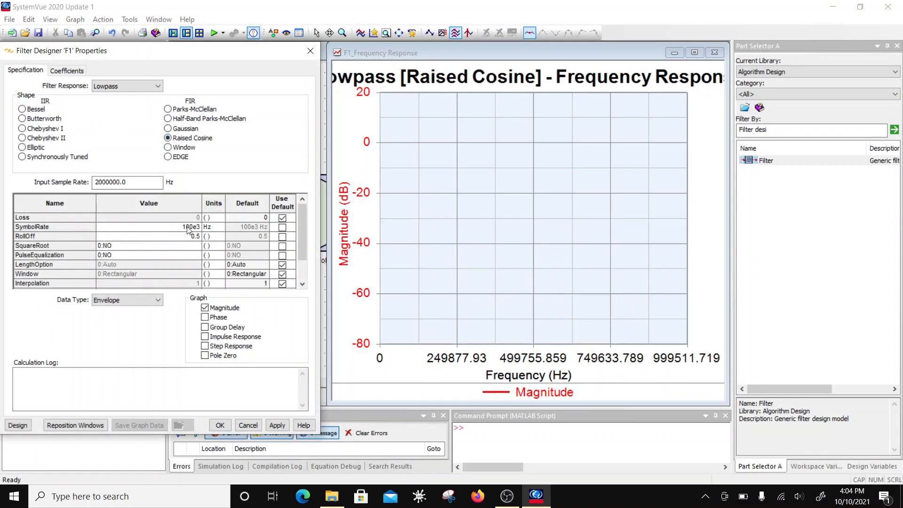
{"action": "double_click", "coordinate": [138, 183]}
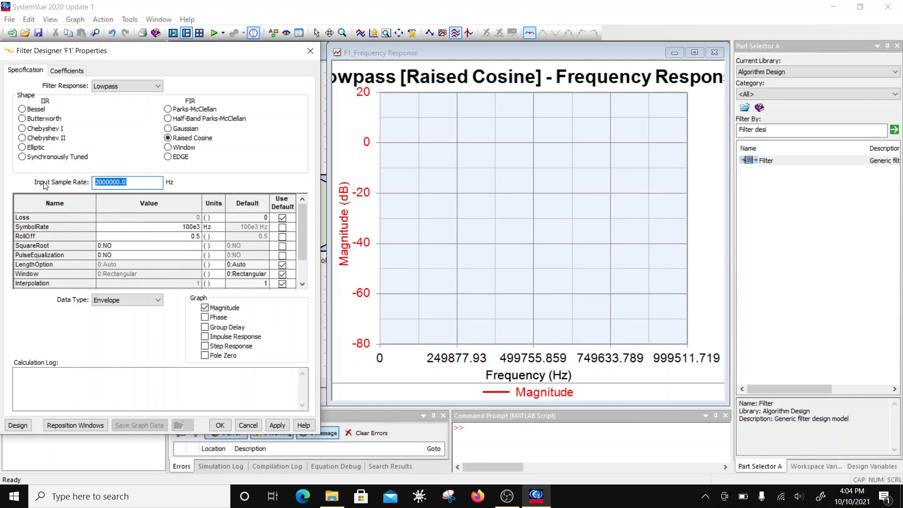
{"action": "type", "text": "Sample_Rate"}
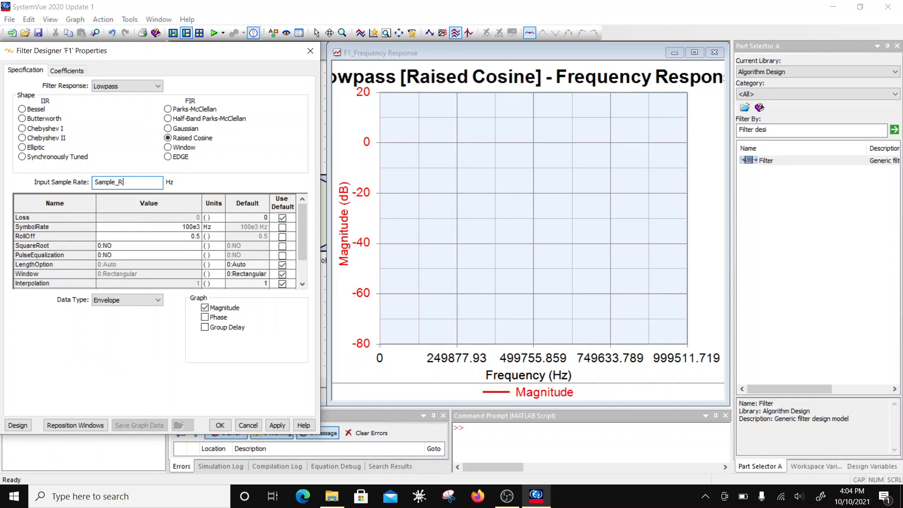
Set the filter's SymbolRate to Sample_Rate/6, RollOff to 0.1 and SquareRoot to 1:YES.
{"action": "left_click", "coordinate": [198, 227]}
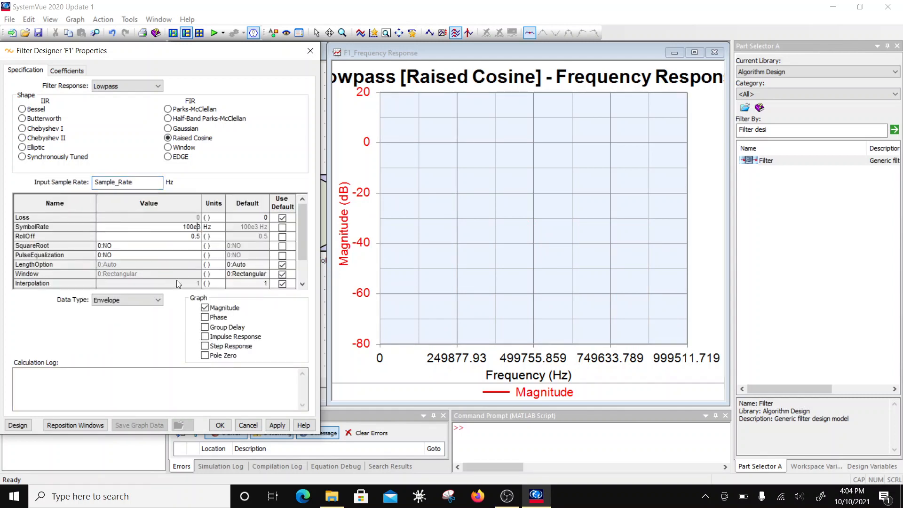
{"action": "double_click", "coordinate": [204, 227]}
{"action": "type", "text": "Sample_Rate/6"}
{"action": "left_click", "coordinate": [195, 237]}
{"action": "left_click", "coordinate": [136, 245]}
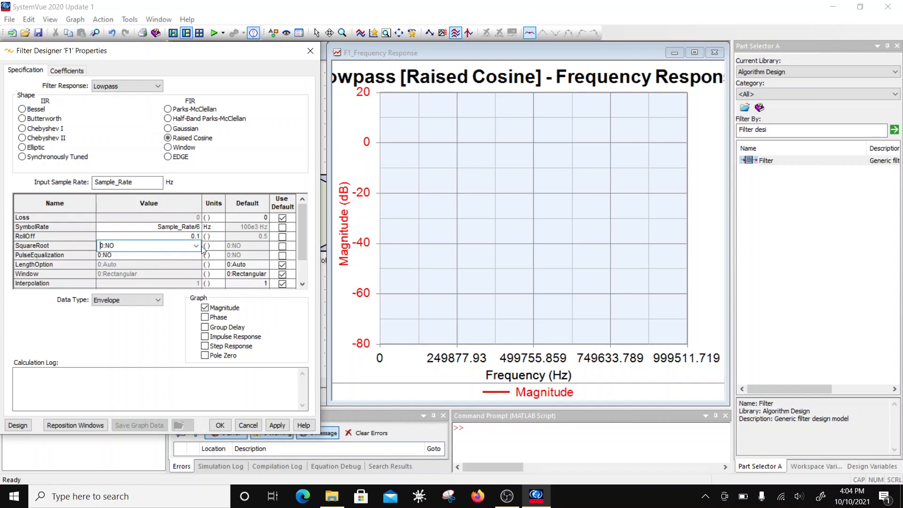
{"action": "left_click", "coordinate": [197, 247]}
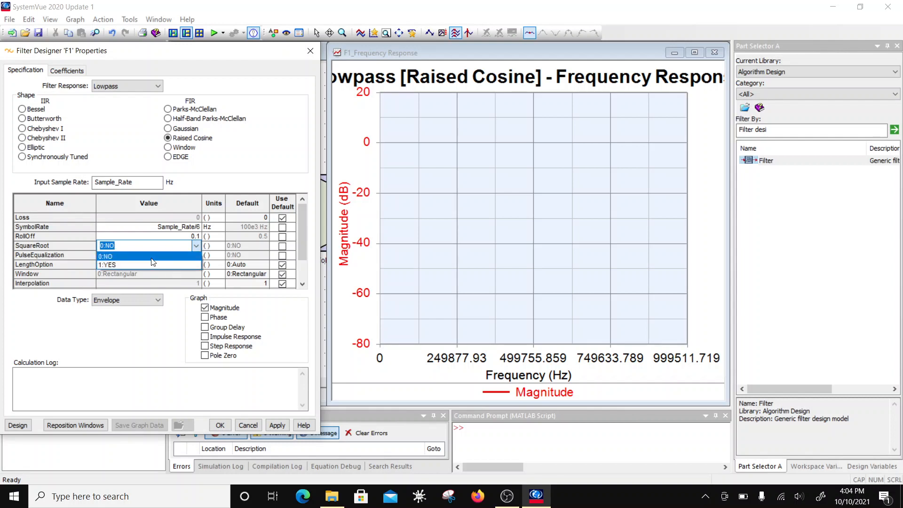
{"action": "left_click", "coordinate": [151, 263]}
Set the filter's LengthOption to 1:Number of Taps and its Length to 129.
{"action": "left_click", "coordinate": [177, 265]}
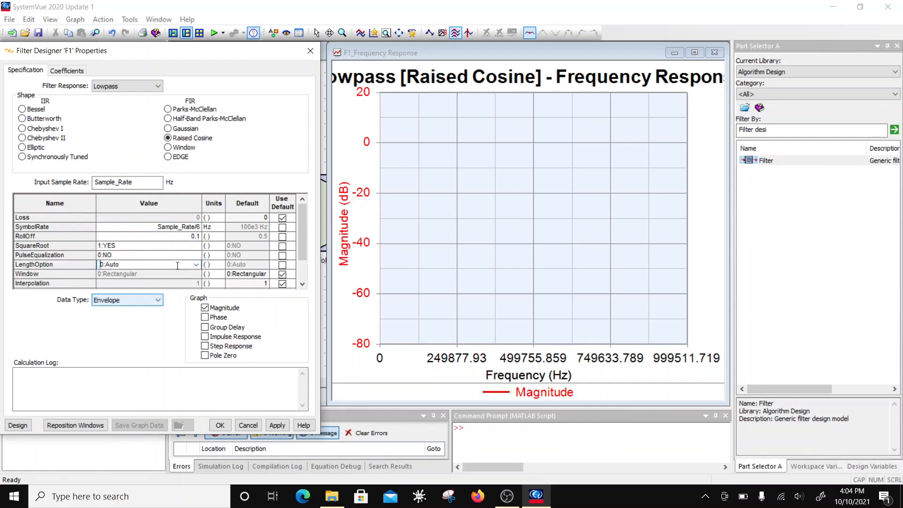
{"action": "left_click", "coordinate": [195, 265]}
{"action": "left_click", "coordinate": [188, 281]}
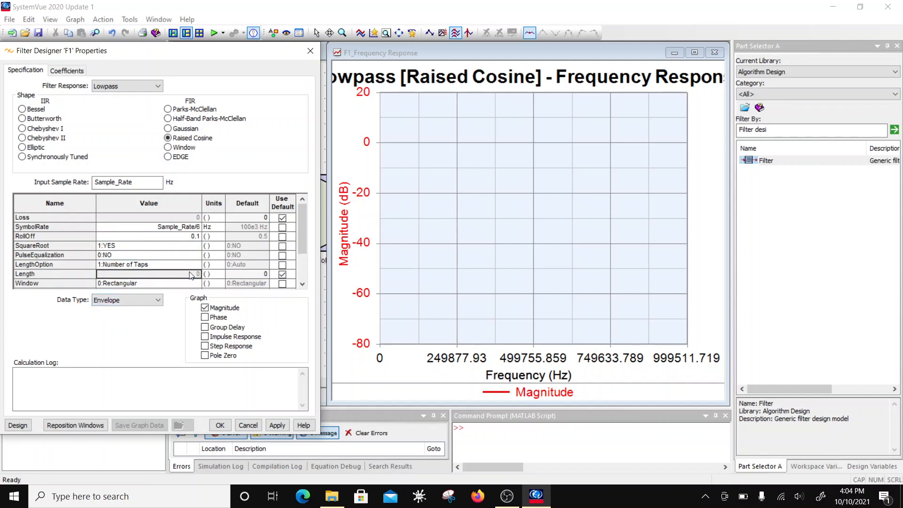
{"action": "left_click", "coordinate": [191, 275]}
{"action": "type", "text": "12"}
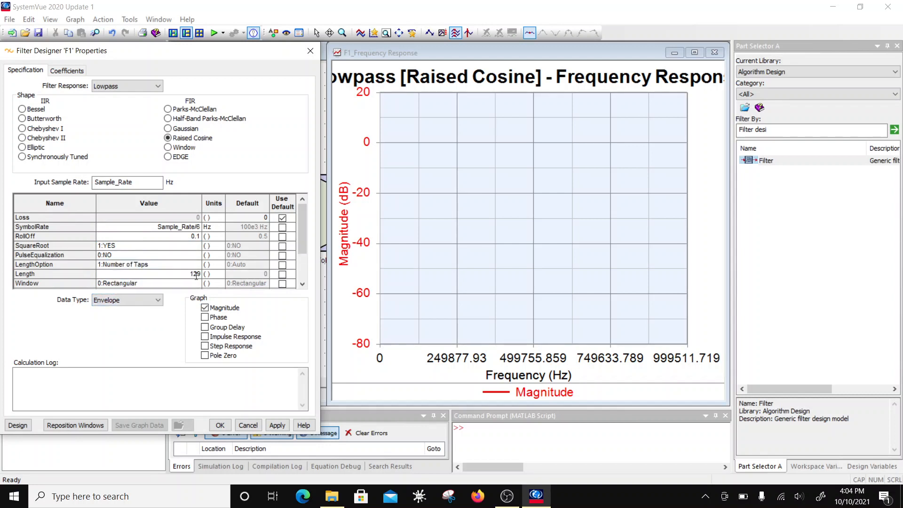
{"action": "type", "text": "9"}
Set the raised cosine filter's Interpolation to 5.
{"action": "left_click_drag", "start_coordinate": [303, 247], "coordinate": [302, 268]}
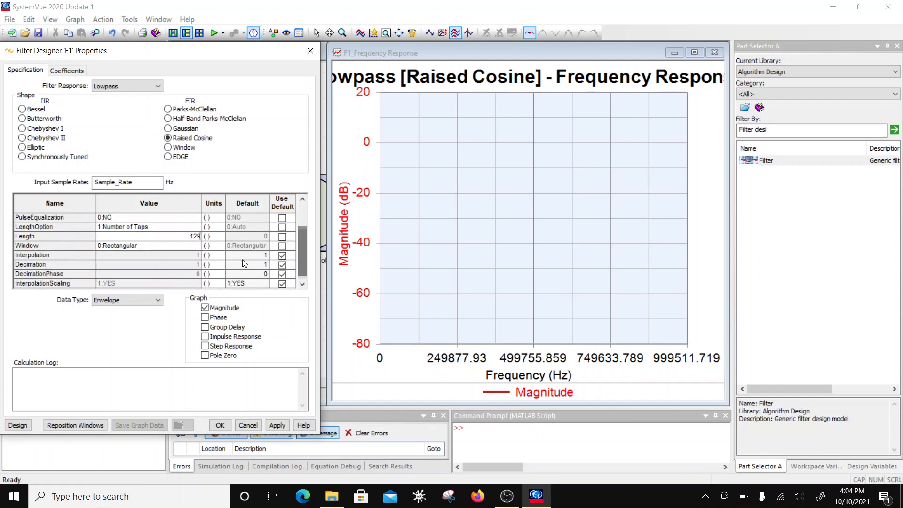
{"action": "scroll", "coordinate": [181, 258], "scroll_direction": "up", "scroll_amount": 2}
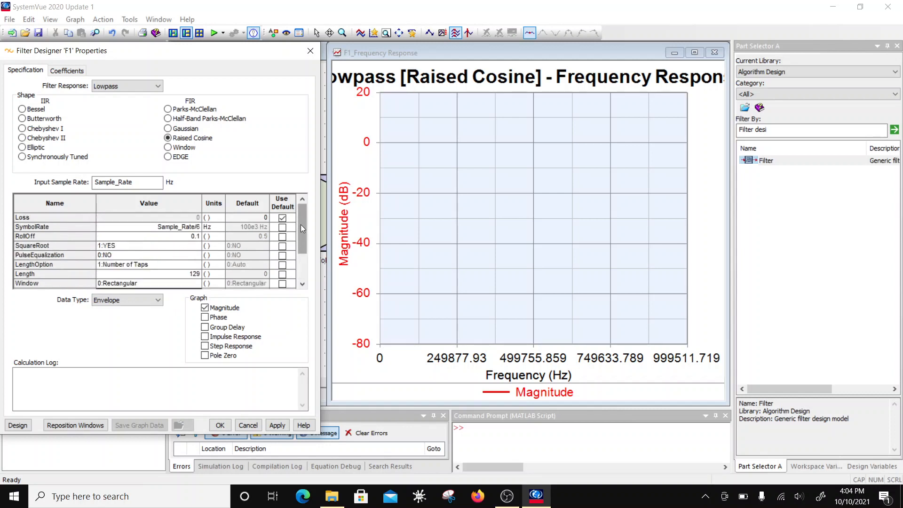
{"action": "left_click_drag", "start_coordinate": [301, 225], "coordinate": [301, 274]}
{"action": "left_click", "coordinate": [191, 258]}
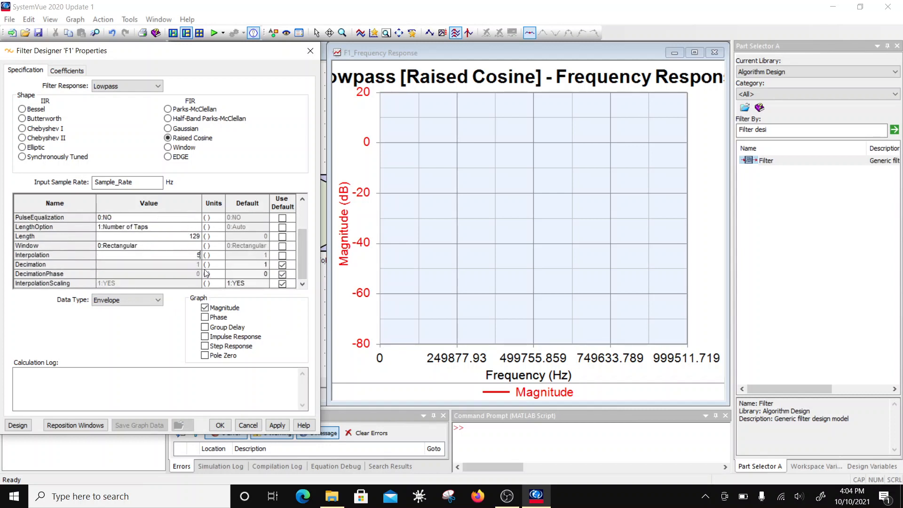
{"action": "type", "text": "5"}
Add the Impulse Response graph for the filter and calculate the filter design.
{"action": "left_click", "coordinate": [205, 337]}
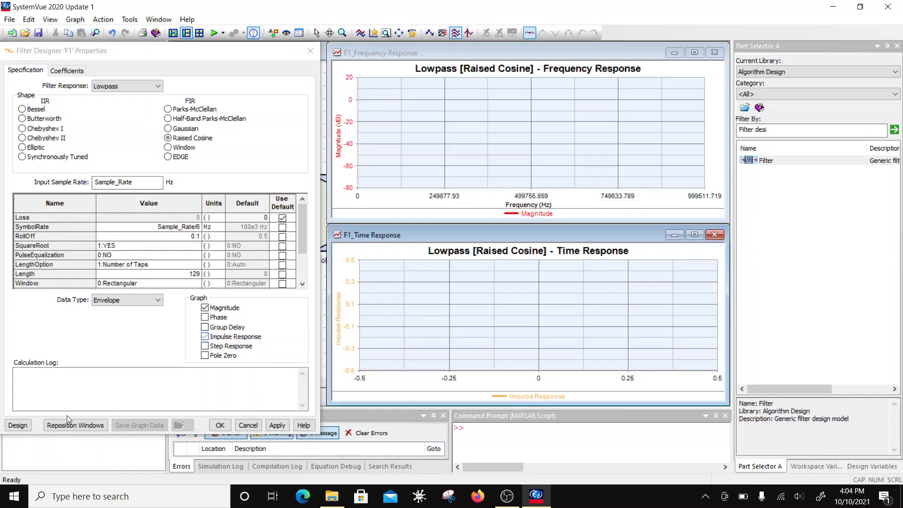
{"action": "left_click", "coordinate": [24, 426]}
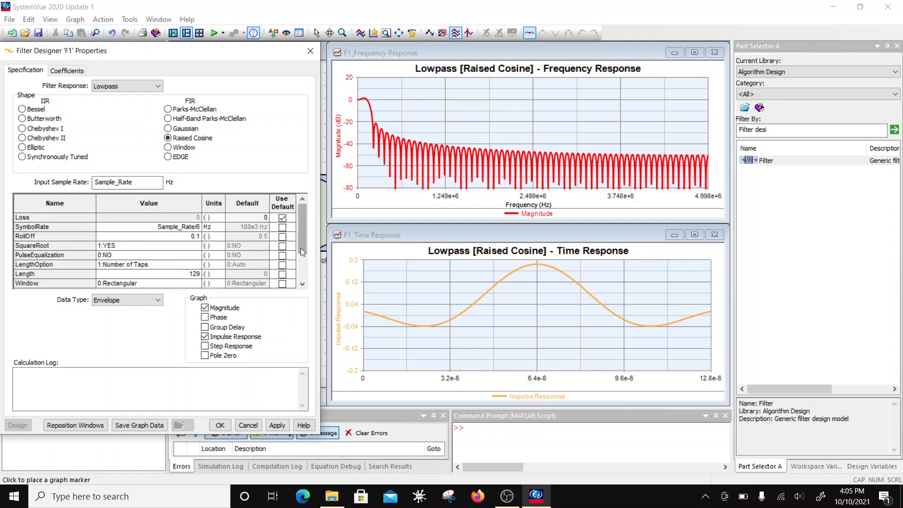
{"action": "mouse_move", "coordinate": [301, 245]}
{"action": "left_mouse_down"}
{"action": "mouse_move", "coordinate": [303, 270]}
{"action": "mouse_move", "coordinate": [304, 242]}
{"action": "left_mouse_up"}
Accept the filter design and move filter F1 up and slightly left, above the CxToRect converter's outputs.
{"action": "left_click", "coordinate": [220, 426]}
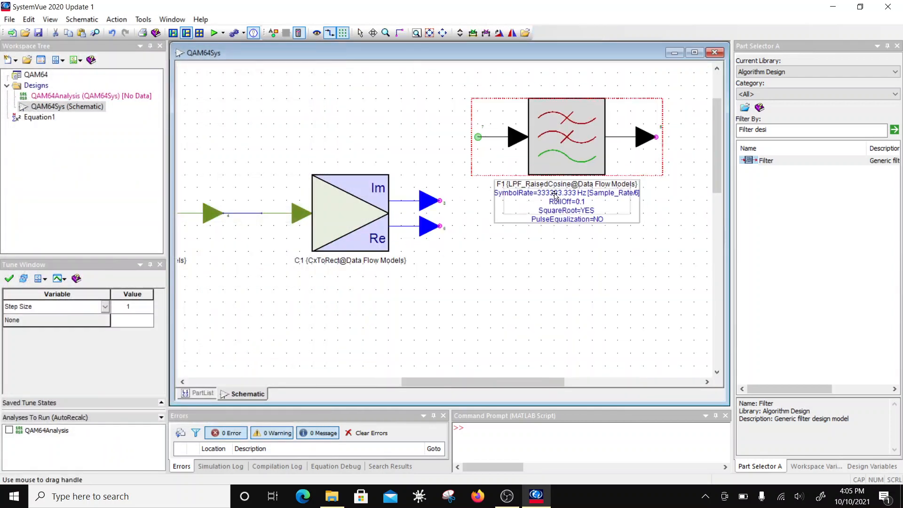
{"action": "left_click_drag", "start_coordinate": [555, 195], "coordinate": [547, 94]}
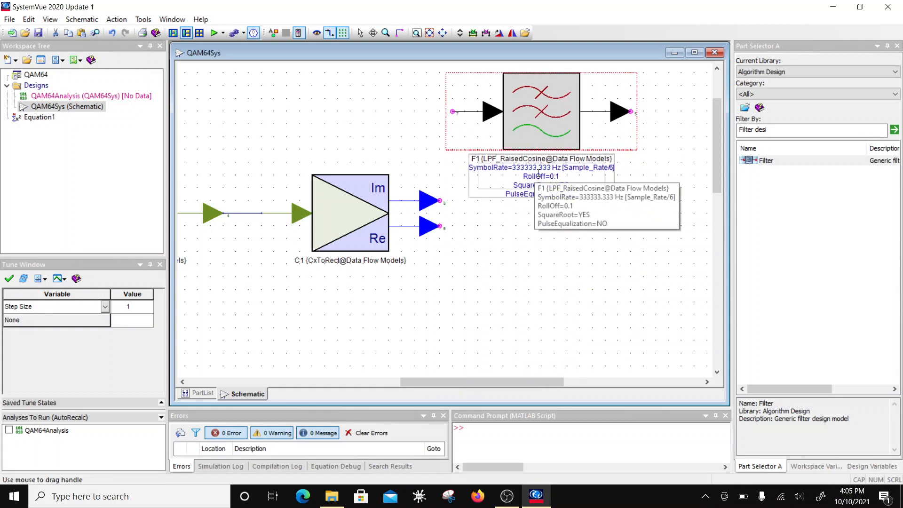
Move filter F1 farther up and to the right of the CxToRect converter.
{"action": "scroll", "coordinate": [446, 220], "scroll_direction": "down", "scroll_amount": 1}
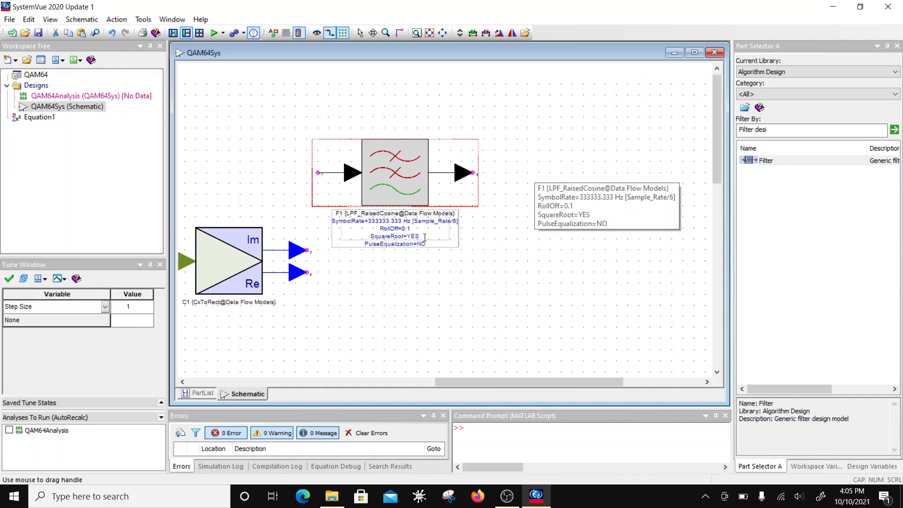
{"action": "left_click_drag", "start_coordinate": [382, 160], "coordinate": [403, 126]}
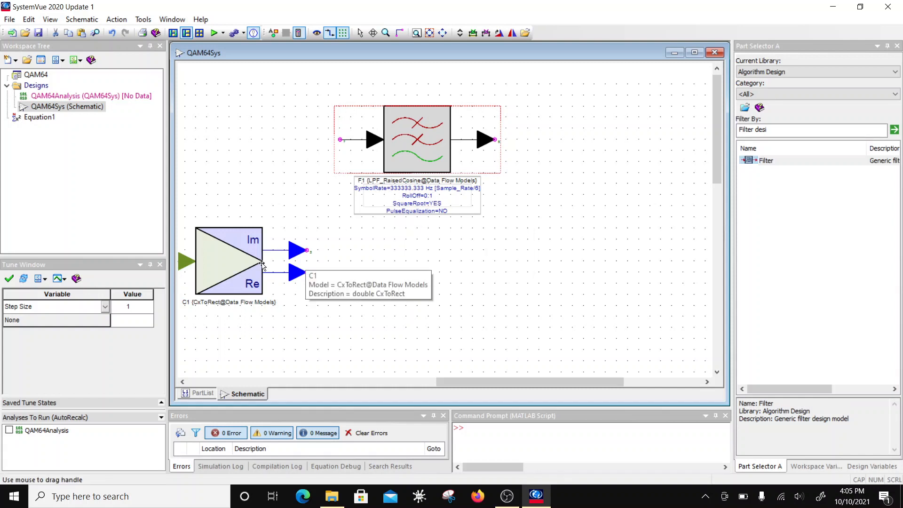
{"action": "scroll", "coordinate": [307, 258], "scroll_direction": "down", "scroll_amount": 1}
Set the Sample_Rate of the QAM64Analysis data flow analysis to 1.8 MHz.
{"action": "double_click", "coordinate": [55, 96]}
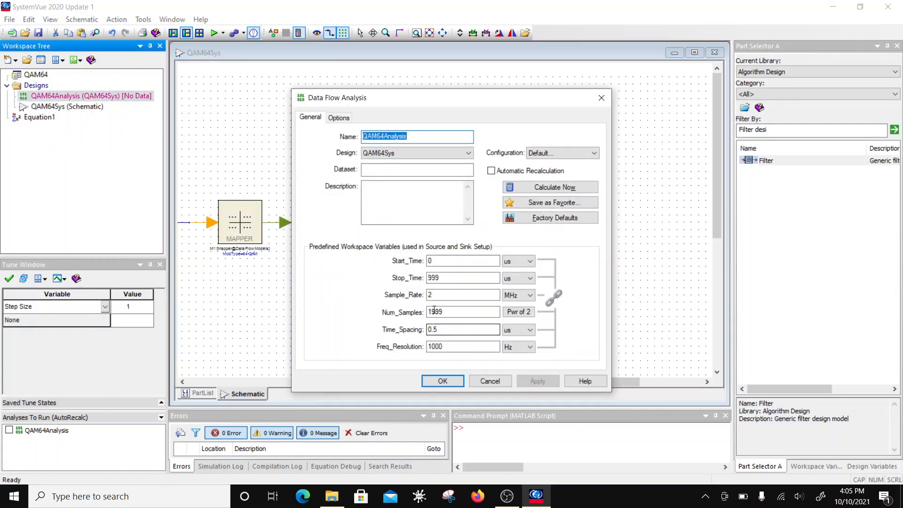
{"action": "left_click", "coordinate": [428, 294]}
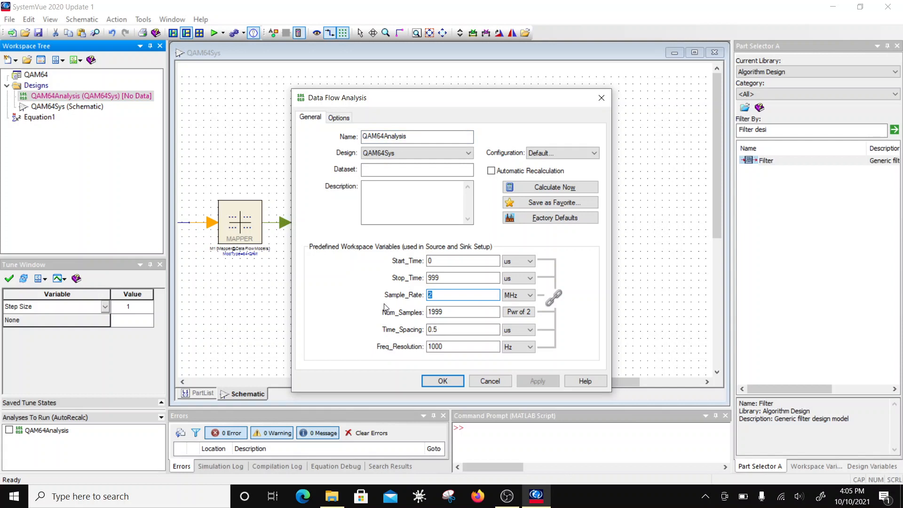
{"action": "type", "text": "1.8"}
{"action": "left_click", "coordinate": [434, 278]}
{"action": "left_click", "coordinate": [443, 382]}
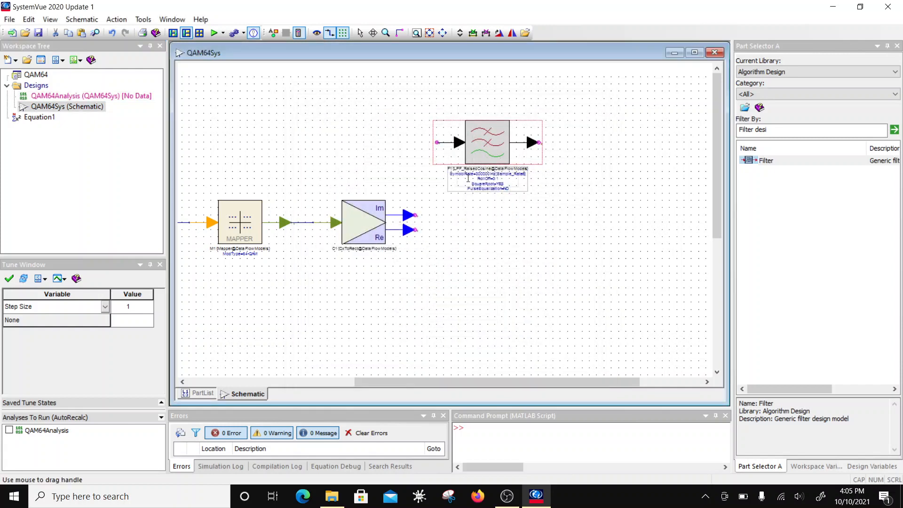
Delete filter F1 and place a new Filter part above and to the right of the CxToRect converter.
{"action": "scroll", "coordinate": [468, 324], "scroll_direction": "up", "scroll_amount": 2}
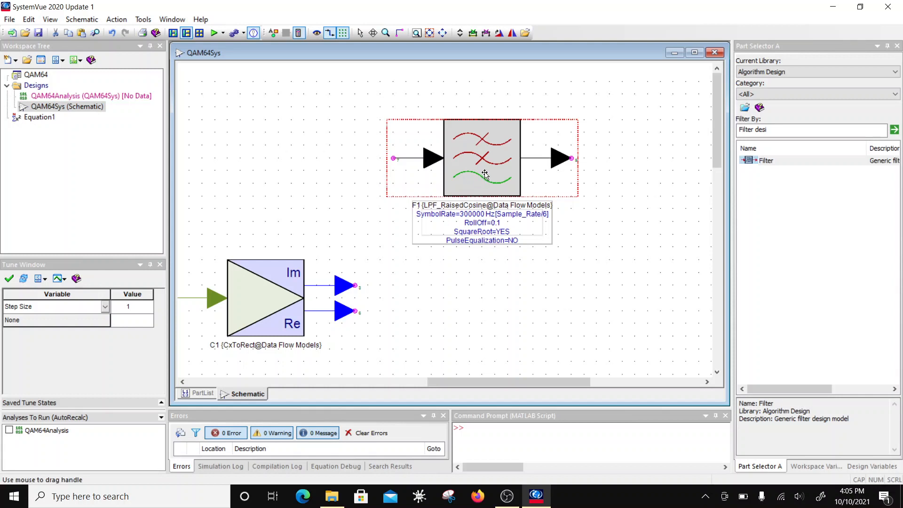
{"action": "key", "text": "Delete"}
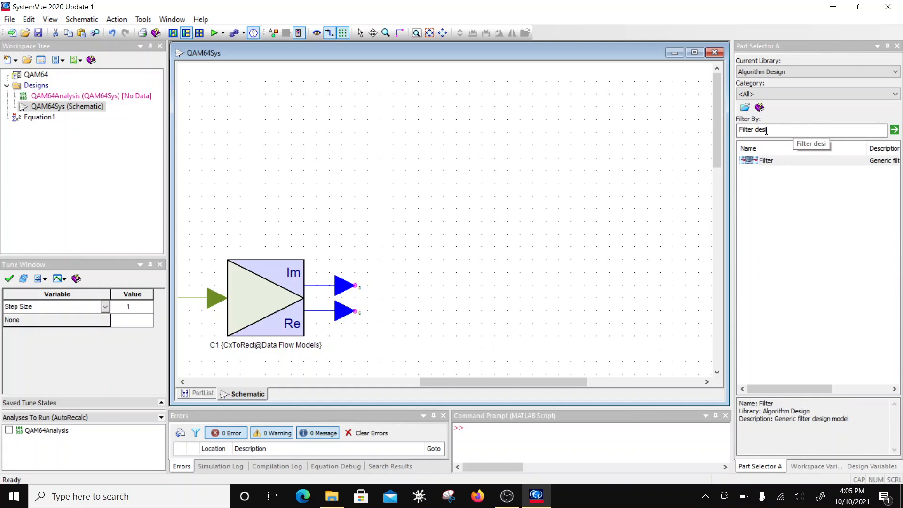
{"action": "left_click", "coordinate": [767, 160]}
{"action": "left_click", "coordinate": [516, 145]}
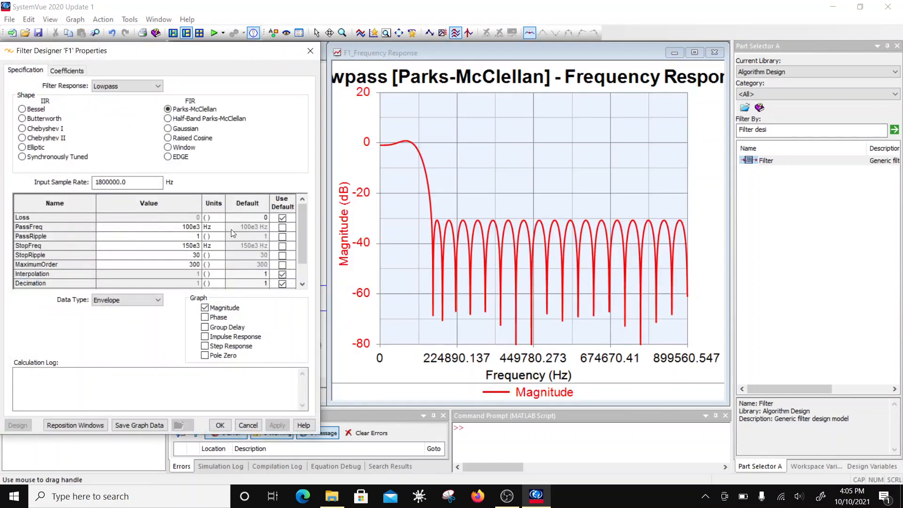
Choose the Raised Cosine FIR shape with Input Sample Rate set to Sample_Rate and SymbolRate to Sample_Rate/6.
{"action": "left_click", "coordinate": [168, 138]}
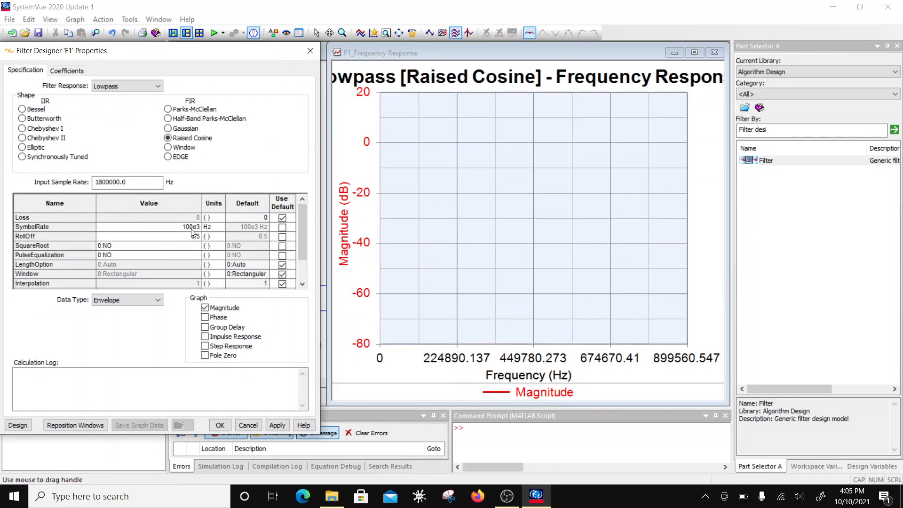
{"action": "double_click", "coordinate": [133, 182]}
{"action": "type", "text": "Sam"}
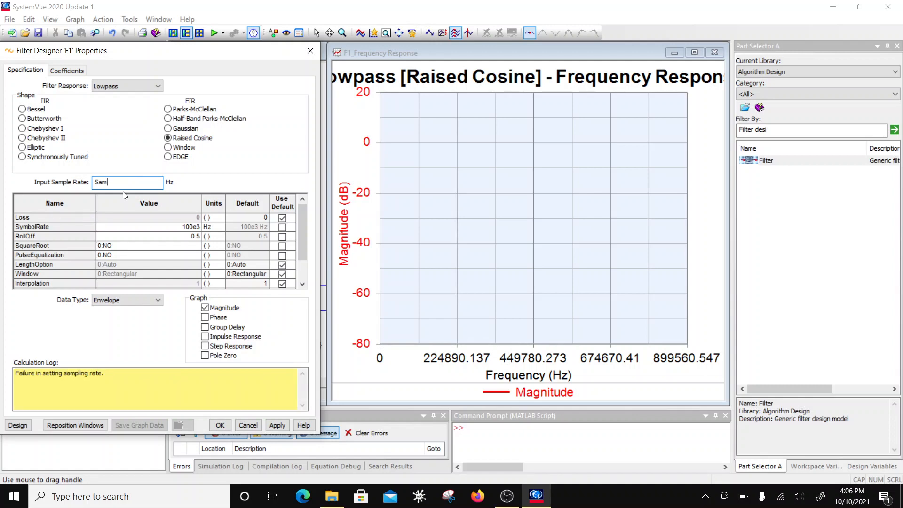
{"action": "type", "text": "ple_Rate"}
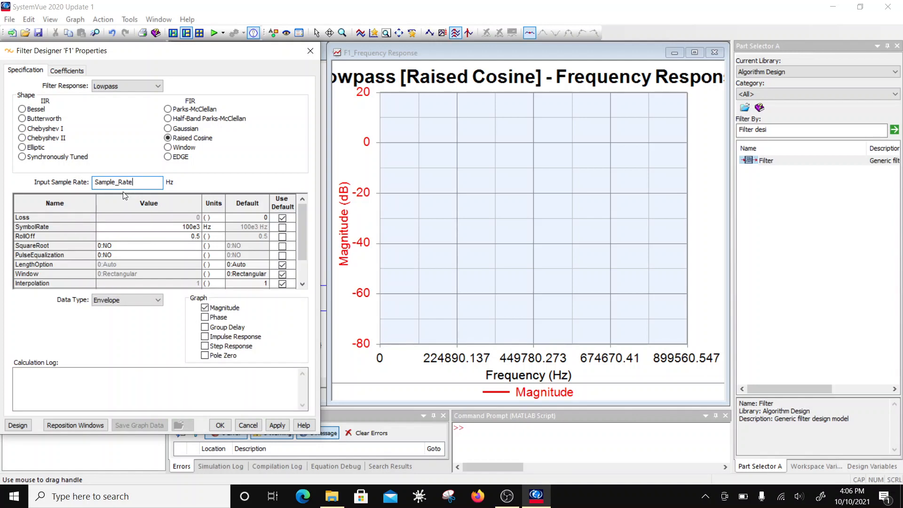
{"action": "double_click", "coordinate": [184, 227]}
{"action": "type", "text": "Sample_Rate/6"}
Set the raised cosine filter's RollOff to 0.1 and its SquareRoot option to 1:YES.
{"action": "left_click", "coordinate": [199, 235]}
{"action": "double_click", "coordinate": [200, 236]}
{"action": "left_click", "coordinate": [199, 239]}
{"action": "type", "text": "1"}
{"action": "left_click", "coordinate": [203, 246]}
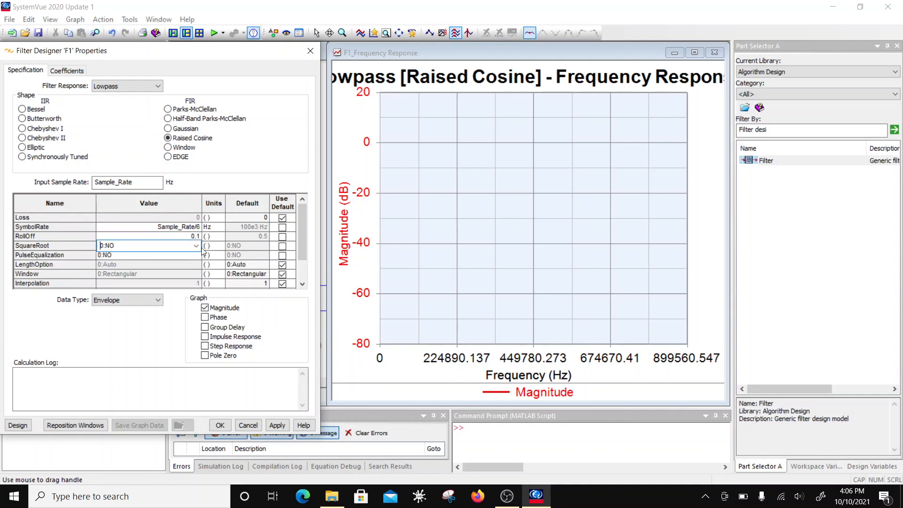
{"action": "left_click", "coordinate": [198, 246]}
{"action": "left_click", "coordinate": [198, 246]}
{"action": "left_click", "coordinate": [197, 246]}
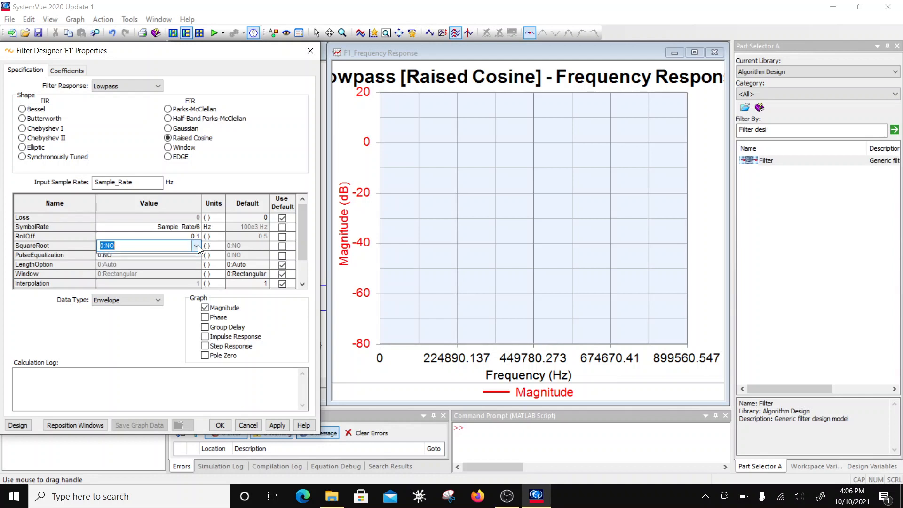
{"action": "left_click", "coordinate": [197, 246]}
{"action": "left_click", "coordinate": [180, 265]}
Set the new filter's LengthOption to 1:Number of Taps and its Length to 129.
{"action": "left_click", "coordinate": [184, 264]}
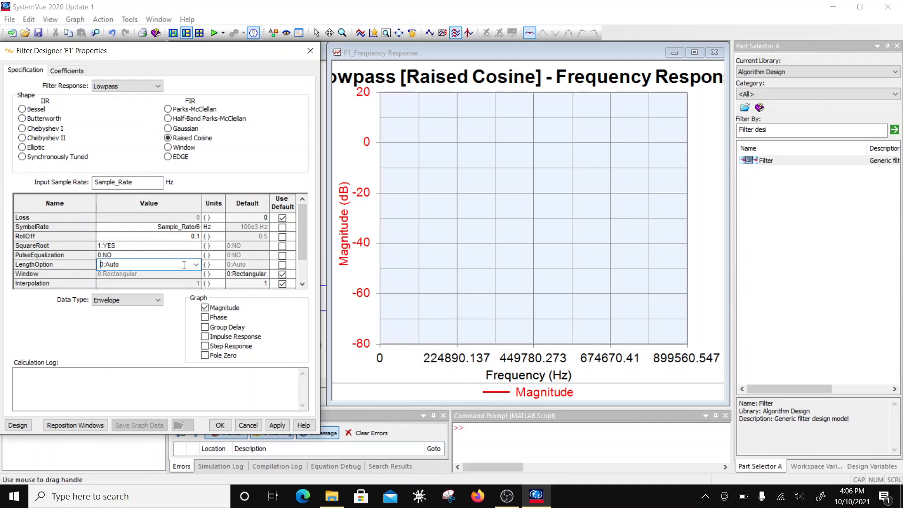
{"action": "left_click", "coordinate": [194, 266]}
{"action": "left_click", "coordinate": [188, 281]}
{"action": "left_click", "coordinate": [188, 276]}
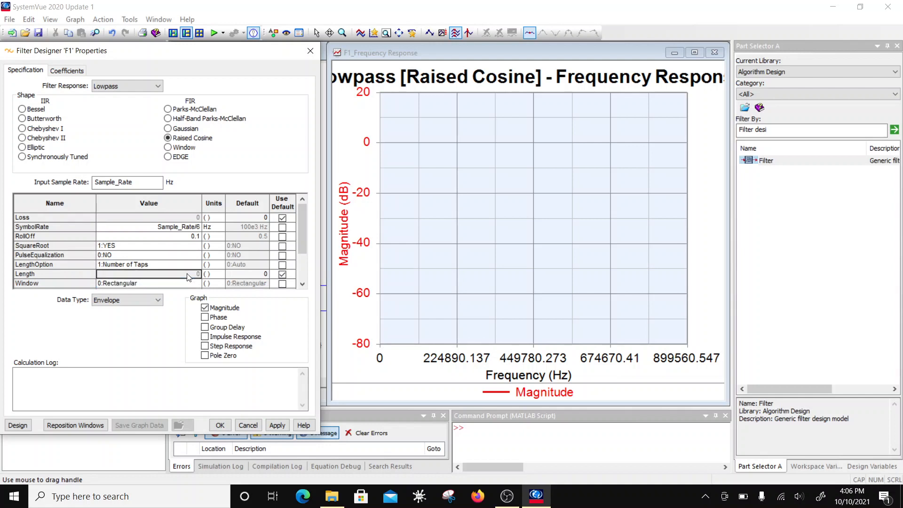
{"action": "type", "text": "129"}
Set the new filter's Interpolation to 5.
{"action": "scroll", "coordinate": [300, 244], "scroll_direction": "down", "scroll_amount": 2}
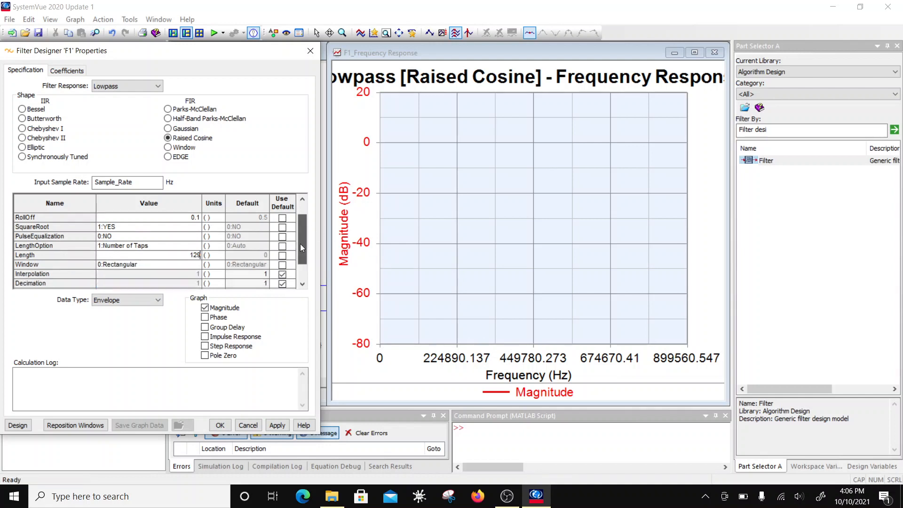
{"action": "left_click", "coordinate": [177, 261]}
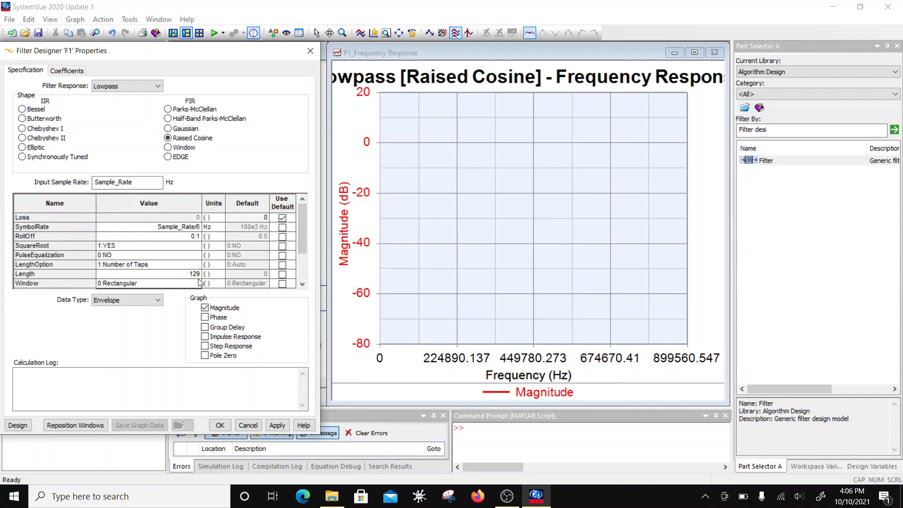
{"action": "scroll", "coordinate": [300, 258], "scroll_direction": "down", "scroll_amount": 1}
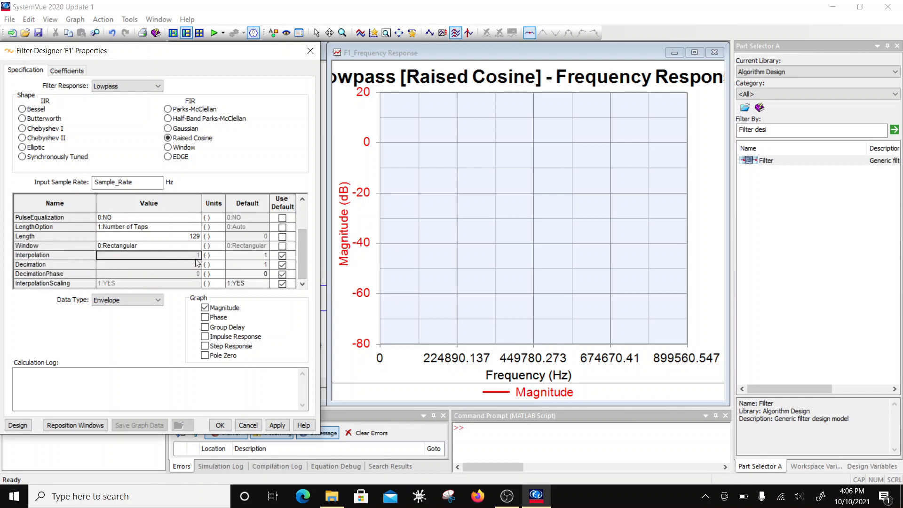
{"action": "type", "text": "5"}
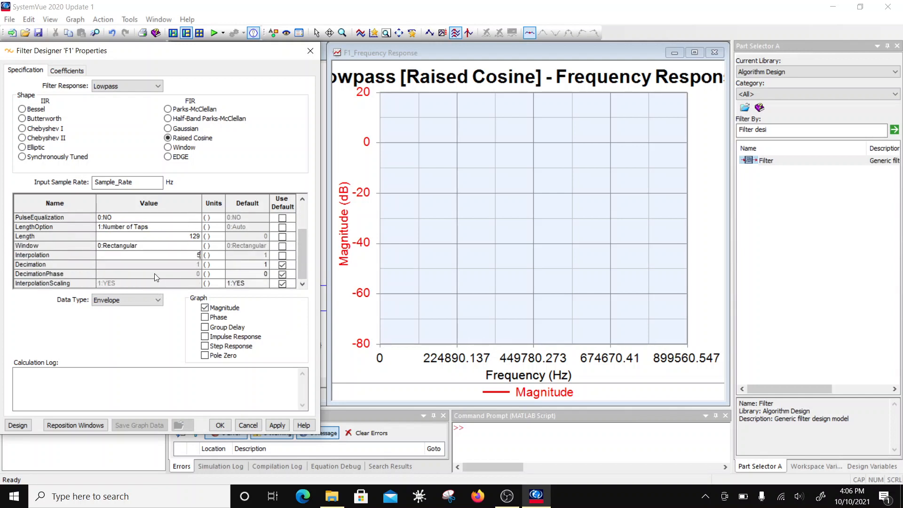
Add the Impulse Response graph, calculate the new filter's design and accept it.
{"action": "left_click", "coordinate": [205, 336]}
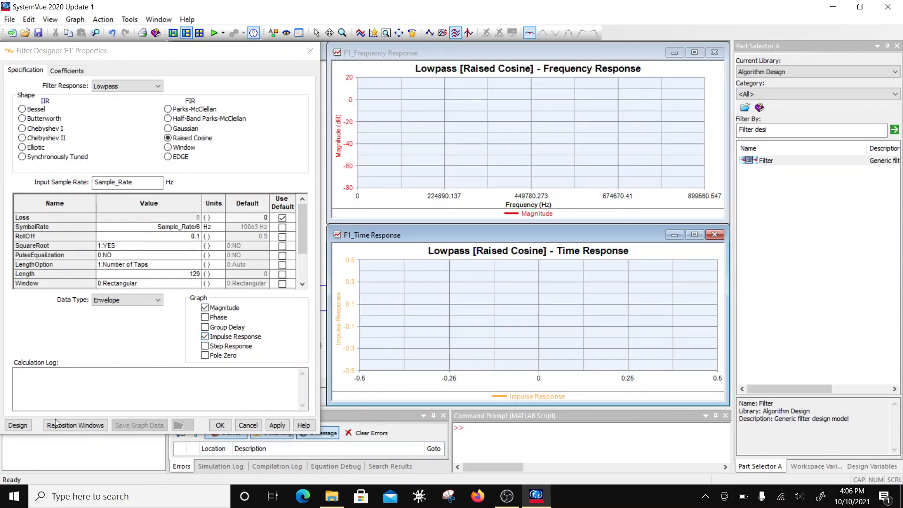
{"action": "left_click", "coordinate": [24, 424]}
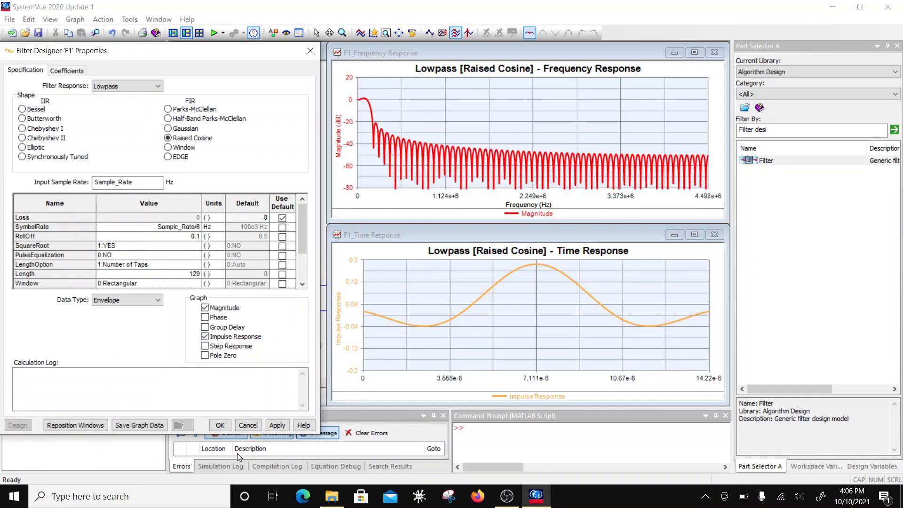
{"action": "left_click", "coordinate": [220, 425]}
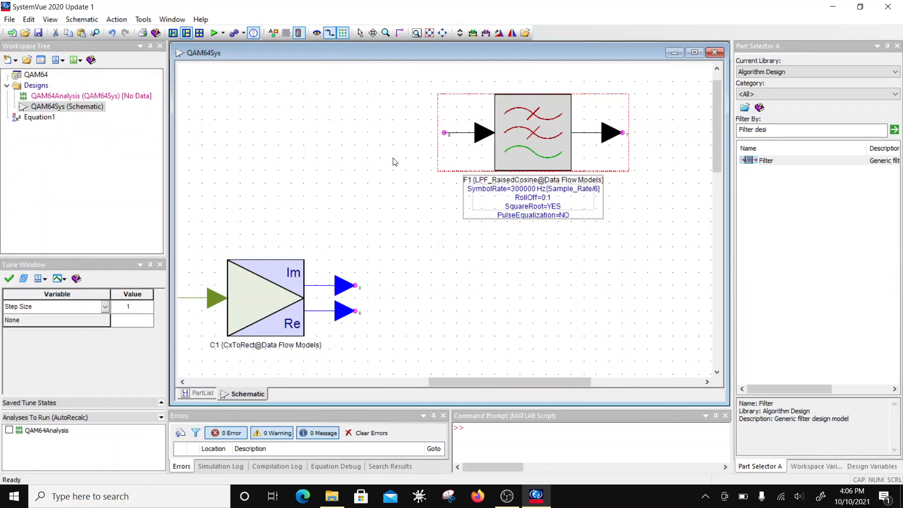
Move filter F1 closer to the CxToRect converter and wire its input to the converter's Im output.
{"action": "left_click_drag", "start_coordinate": [520, 157], "coordinate": [450, 153]}
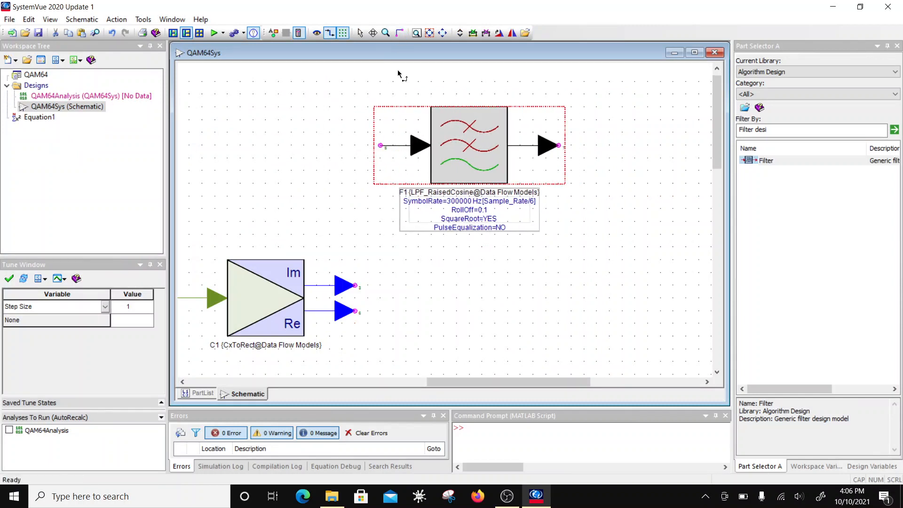
{"action": "left_click_drag", "start_coordinate": [380, 145], "coordinate": [355, 285]}
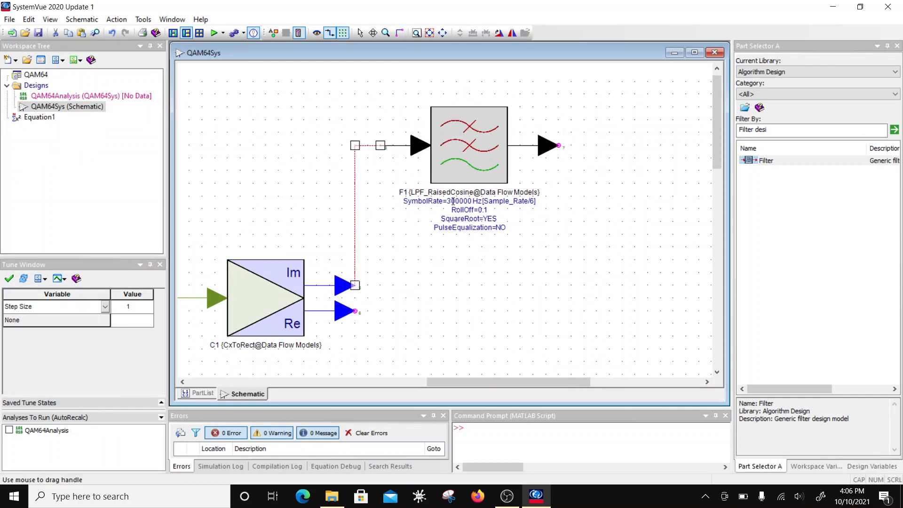
Duplicate filter F1 and place the copy directly beneath it, below the level of the CxToRect converter.
{"action": "scroll", "coordinate": [469, 194], "scroll_direction": "down", "scroll_amount": 1}
{"action": "left_click", "coordinate": [415, 189]}
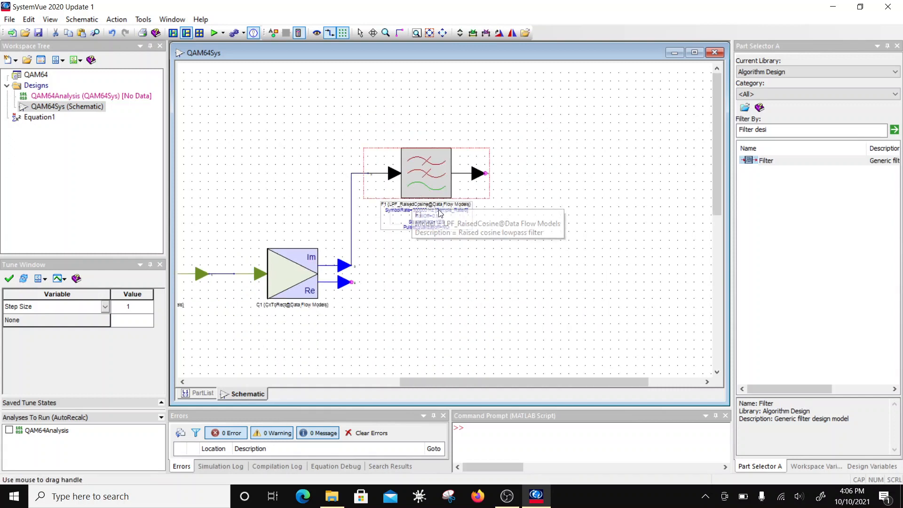
{"action": "key", "text": "ctrl+c"}
{"action": "key", "text": "ctrl+v"}
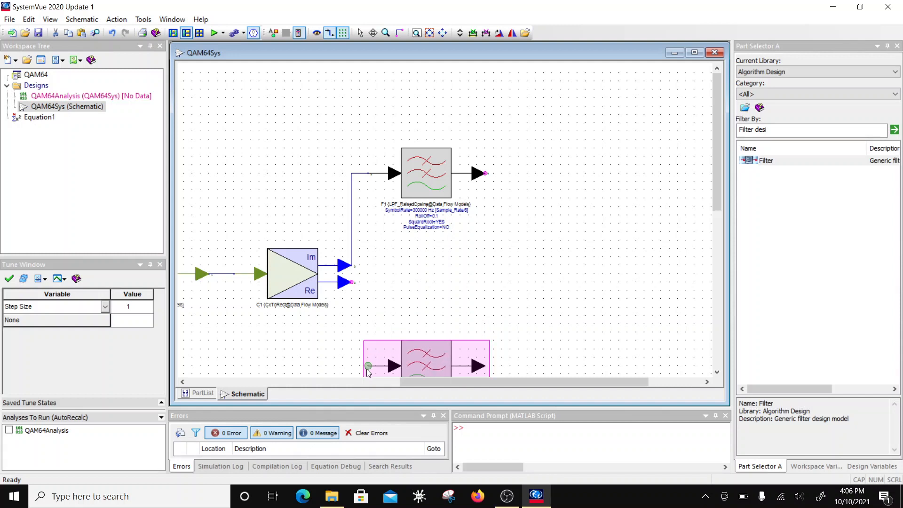
{"action": "left_click", "coordinate": [369, 367]}
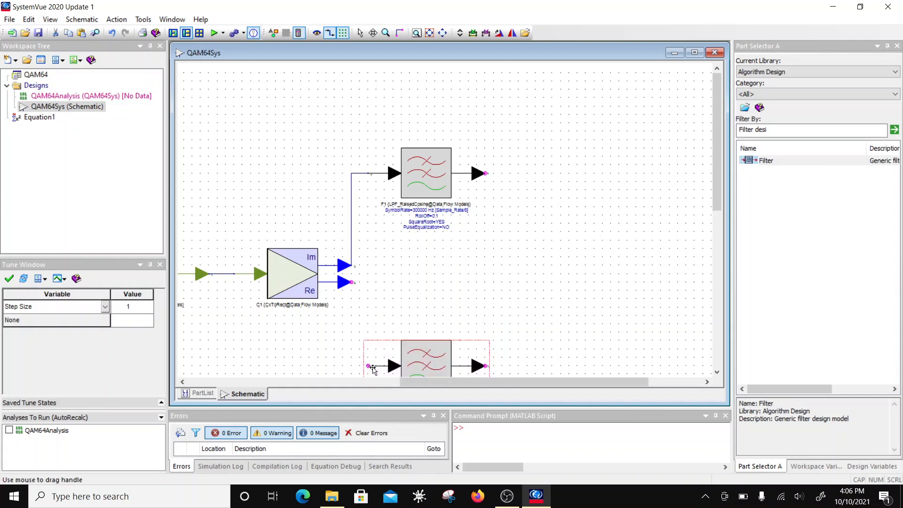
{"action": "scroll", "coordinate": [447, 226], "scroll_direction": "down", "scroll_amount": 3}
{"action": "scroll", "coordinate": [445, 221], "scroll_direction": "up", "scroll_amount": 1}
{"action": "left_click", "coordinate": [496, 212]}
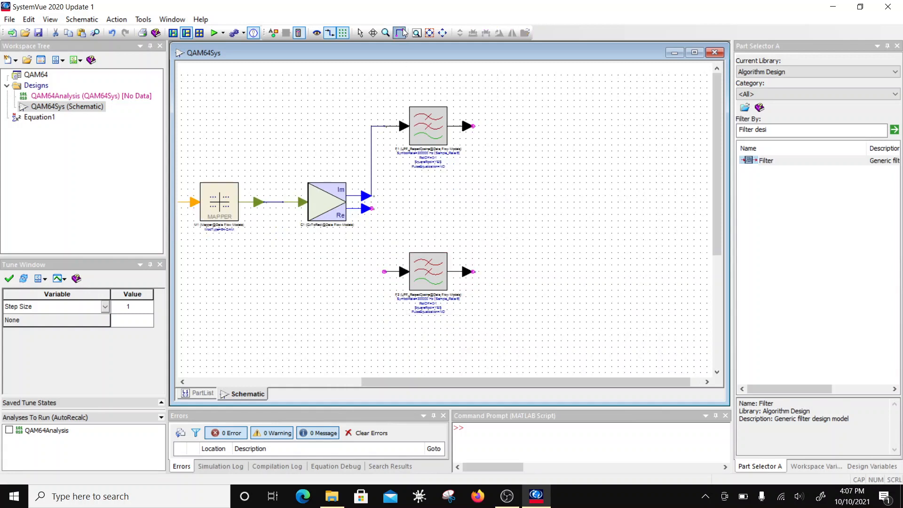
Wire the CxToRect converter's Re output to the input of the lower raised cosine filter.
{"action": "left_click_drag", "start_coordinate": [374, 211], "coordinate": [403, 271]}
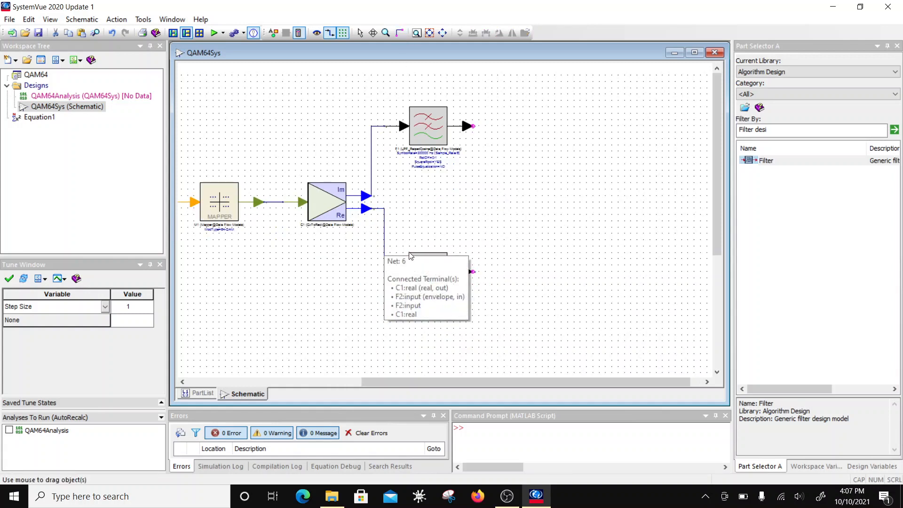
{"action": "left_click", "coordinate": [416, 256]}
{"action": "left_click", "coordinate": [511, 209]}
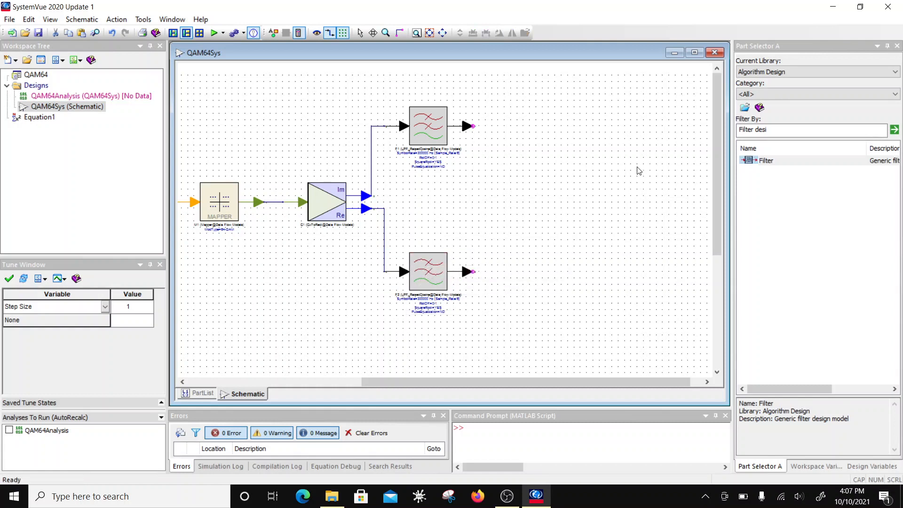
Search the Algorithm Design part library for Modulator.
{"action": "scroll", "coordinate": [638, 167], "scroll_direction": "down", "scroll_amount": 1}
{"action": "left_click_drag", "start_coordinate": [795, 132], "coordinate": [629, 136]}
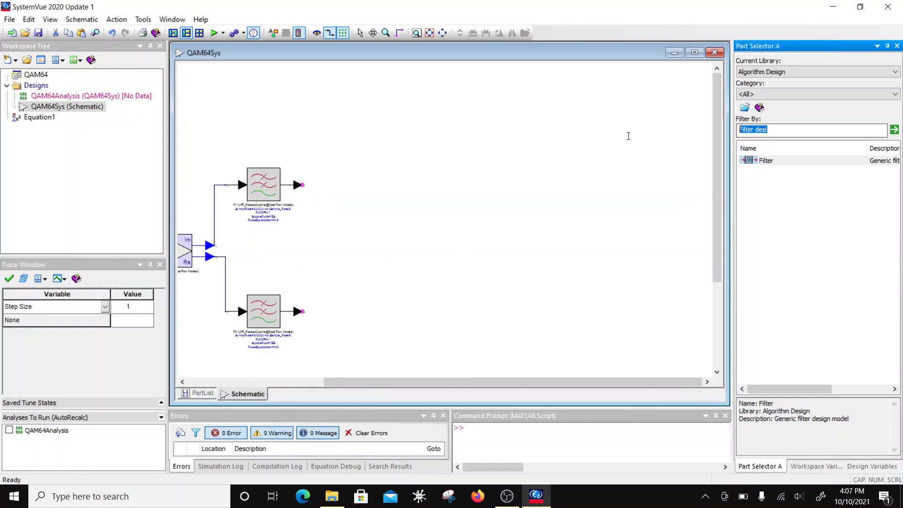
{"action": "type", "text": "Moudulator"}
{"action": "left_click", "coordinate": [894, 131]}
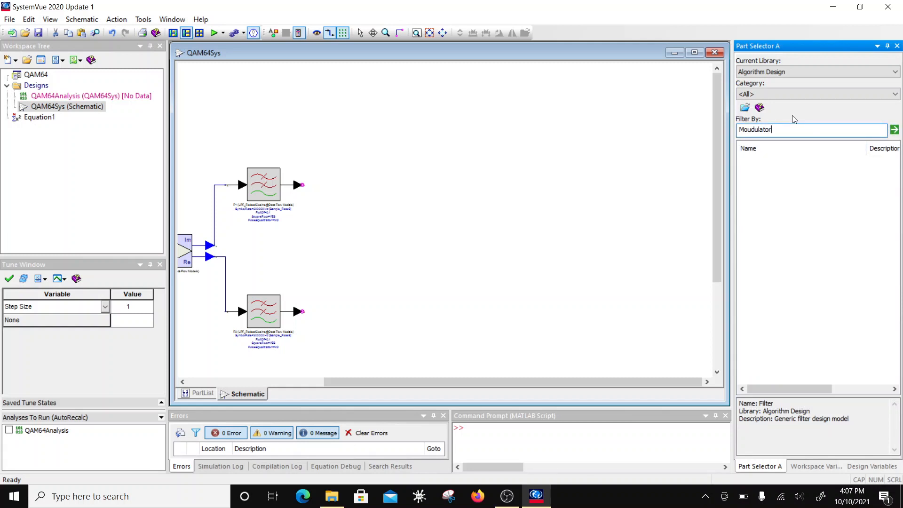
{"action": "key", "text": "BackSpace"}
{"action": "key", "text": "BackSpace"}
{"action": "key", "text": "BackSpace"}
{"action": "key", "text": "BackSpace"}
{"action": "key", "text": "BackSpace"}
{"action": "key", "text": "BackSpace"}
{"action": "key", "text": "BackSpace"}
{"action": "key", "text": "BackSpace"}
{"action": "type", "text": "dula"}
{"action": "left_click", "coordinate": [894, 130]}
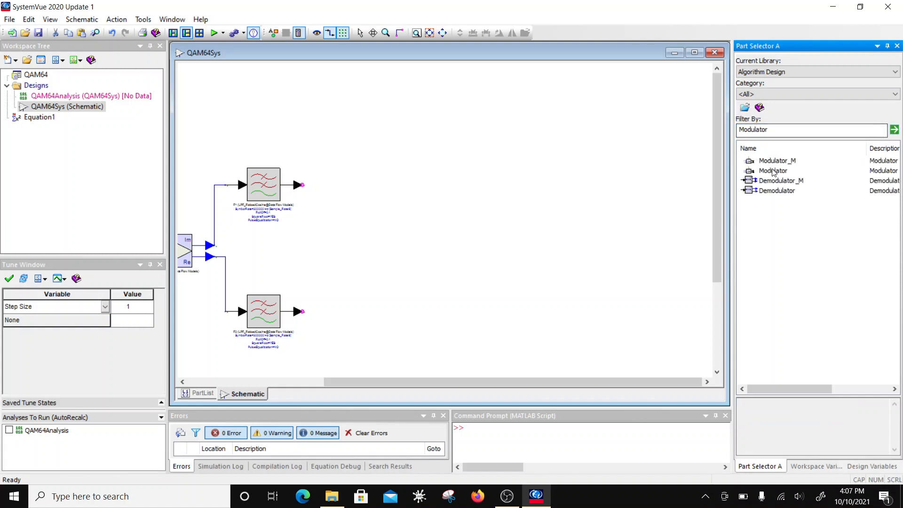
Place a Modulator part to the right of the two raised cosine filters, vertically between them.
{"action": "left_click", "coordinate": [773, 164]}
{"action": "left_click", "coordinate": [777, 171]}
{"action": "left_click", "coordinate": [361, 248]}
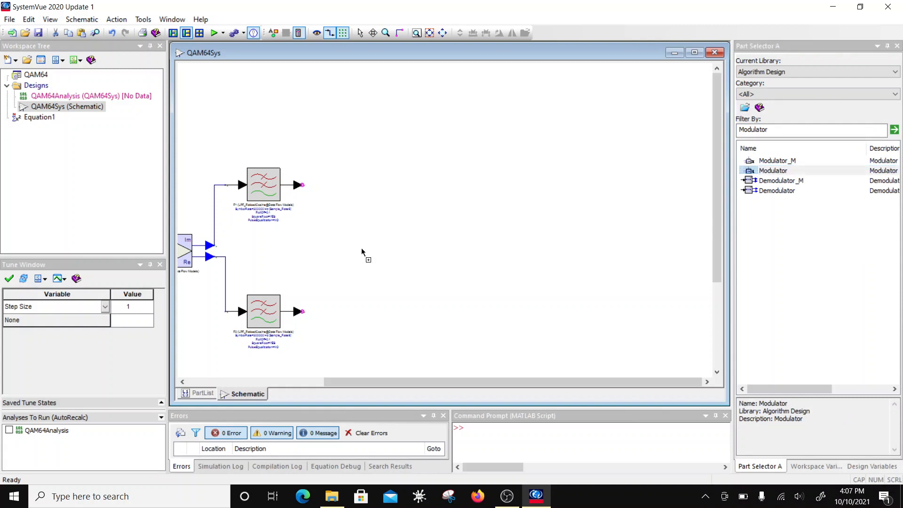
Wire the upper filter's output to the modulator's Q input and the lower filter's output to its I input.
{"action": "left_click", "coordinate": [399, 34]}
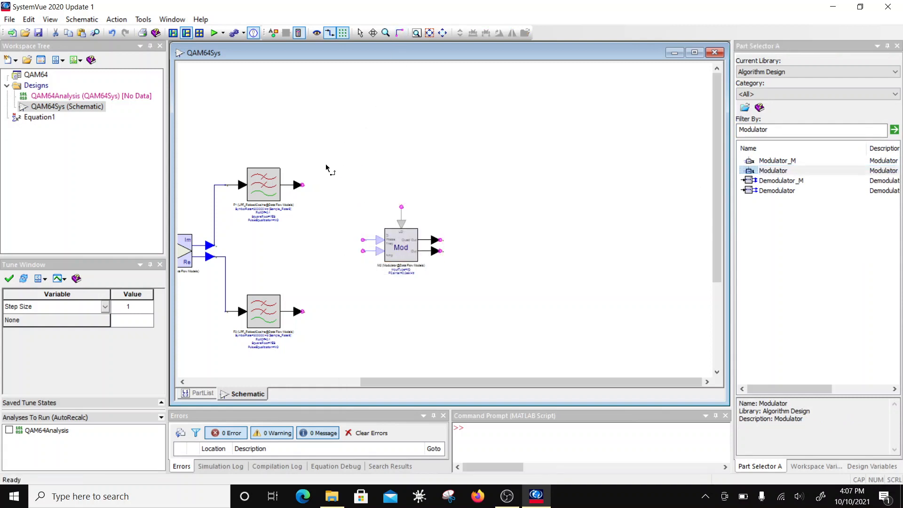
{"action": "left_click", "coordinate": [302, 185]}
{"action": "left_click", "coordinate": [363, 240]}
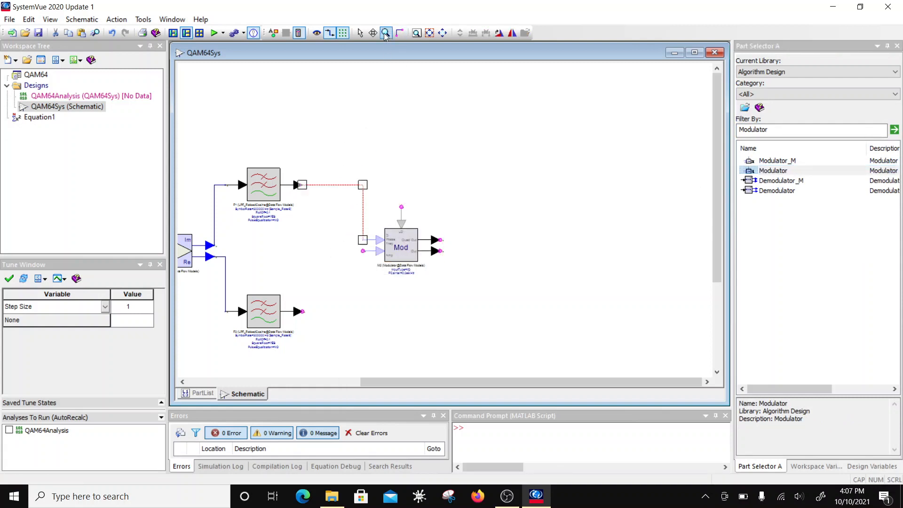
{"action": "left_click", "coordinate": [399, 34]}
{"action": "left_click", "coordinate": [302, 312]}
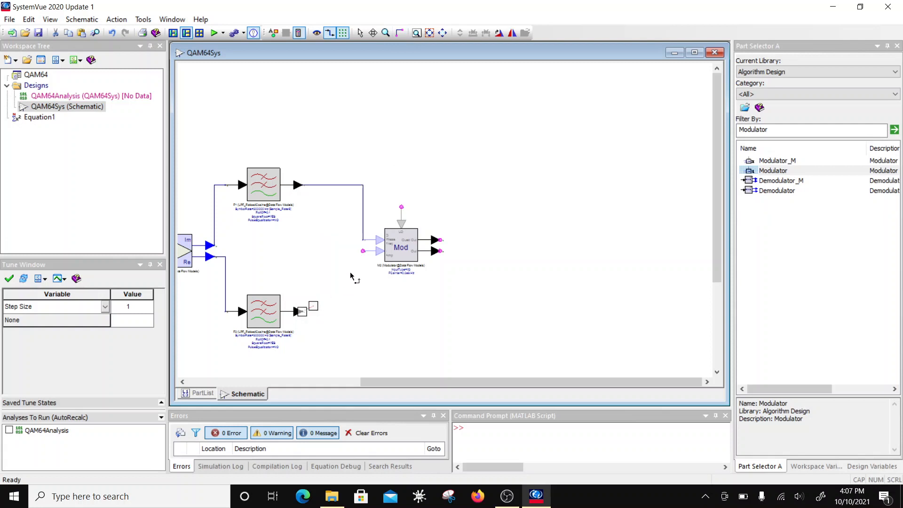
{"action": "left_click", "coordinate": [363, 251]}
Set the modulator's carrier frequency FCarrier to 2.4 GHz, keeping InputType at I/Q.
{"action": "double_click", "coordinate": [387, 248]}
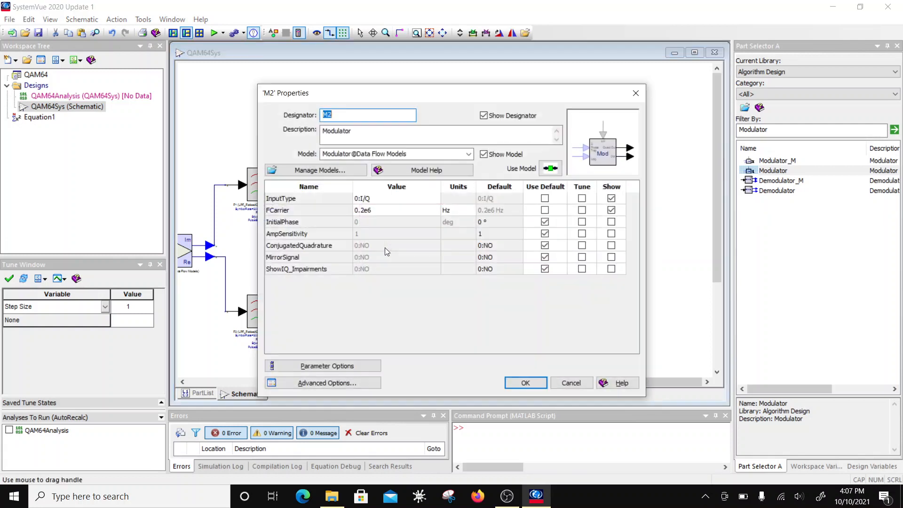
{"action": "left_click", "coordinate": [370, 198]}
{"action": "left_click", "coordinate": [411, 199]}
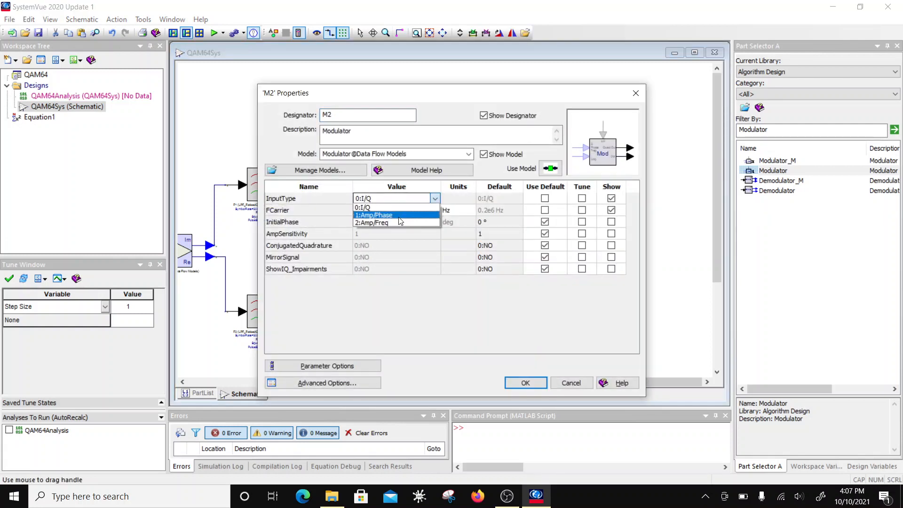
{"action": "left_click", "coordinate": [411, 199]}
{"action": "left_click", "coordinate": [317, 211]}
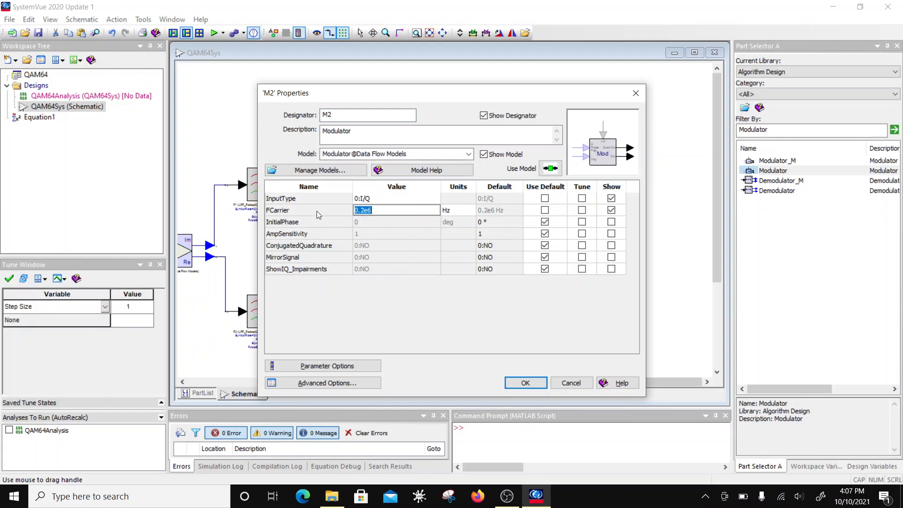
{"action": "type", "text": "2."}
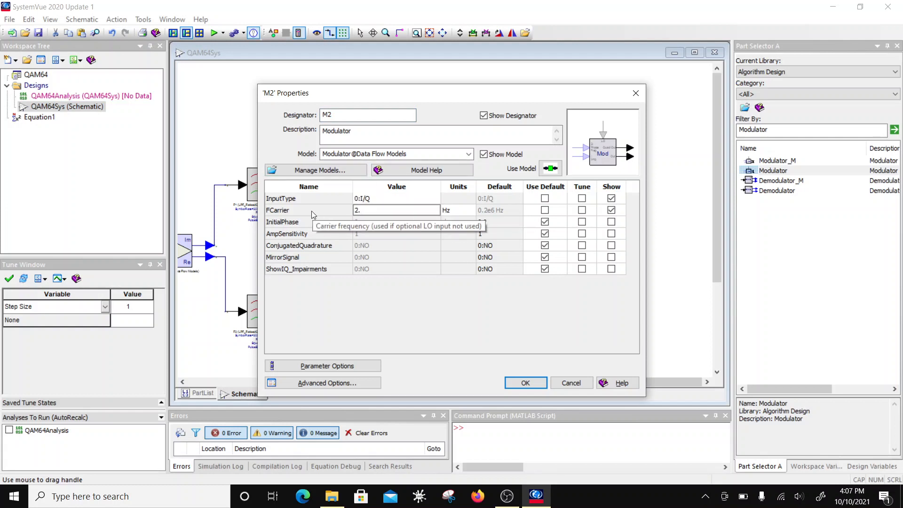
{"action": "type", "text": "4"}
{"action": "left_click", "coordinate": [464, 209]}
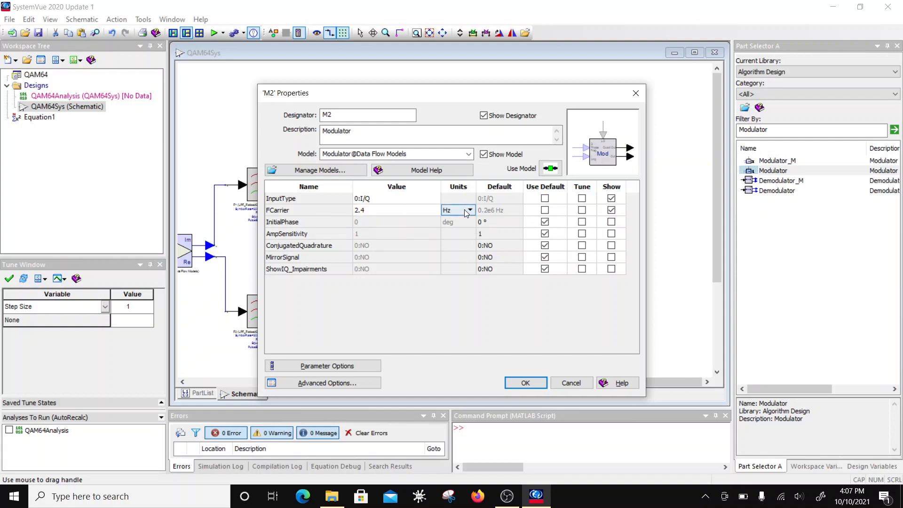
{"action": "left_click", "coordinate": [464, 210]}
{"action": "left_click", "coordinate": [462, 235]}
{"action": "left_click", "coordinate": [471, 211]}
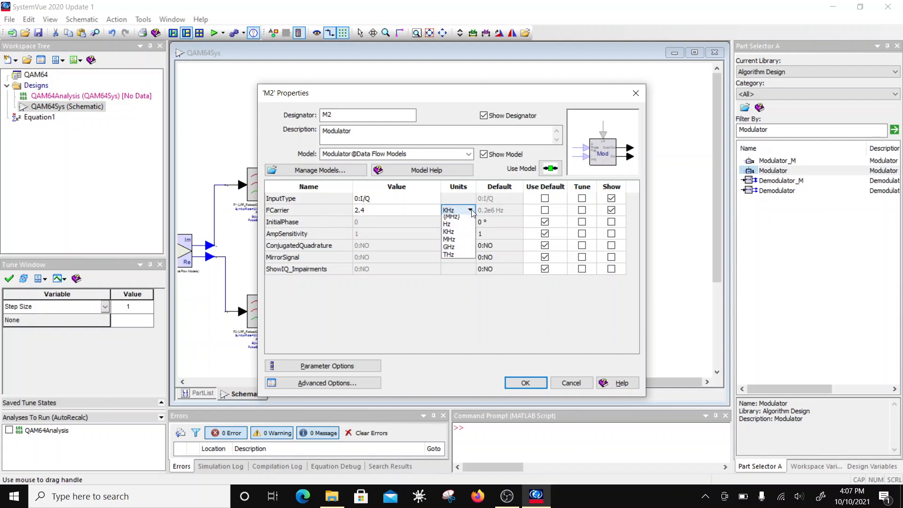
{"action": "left_click", "coordinate": [456, 252]}
{"action": "left_click", "coordinate": [526, 383]}
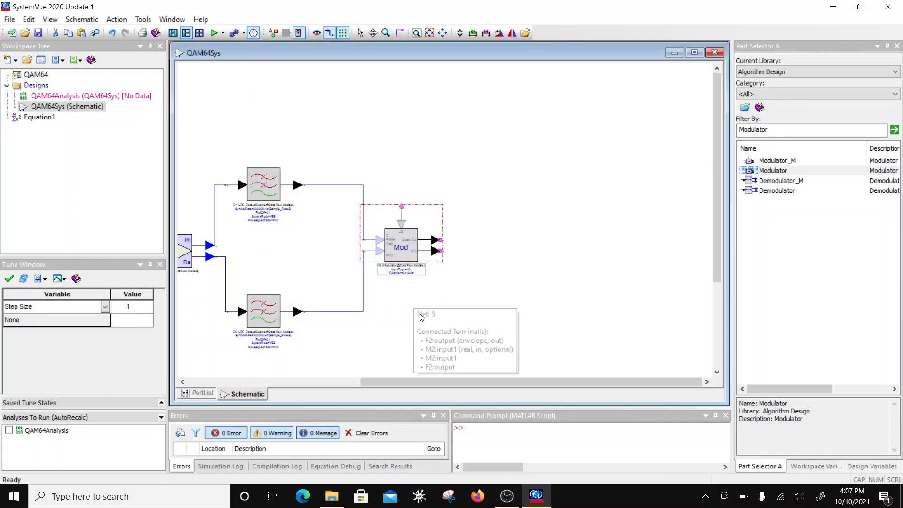
Search the part library for Sink and place a data Sink to the right of the modulator, level with its Out port.
{"action": "scroll", "coordinate": [447, 221], "scroll_direction": "down", "scroll_amount": 2}
{"action": "scroll", "coordinate": [459, 216], "scroll_direction": "down", "scroll_amount": 2}
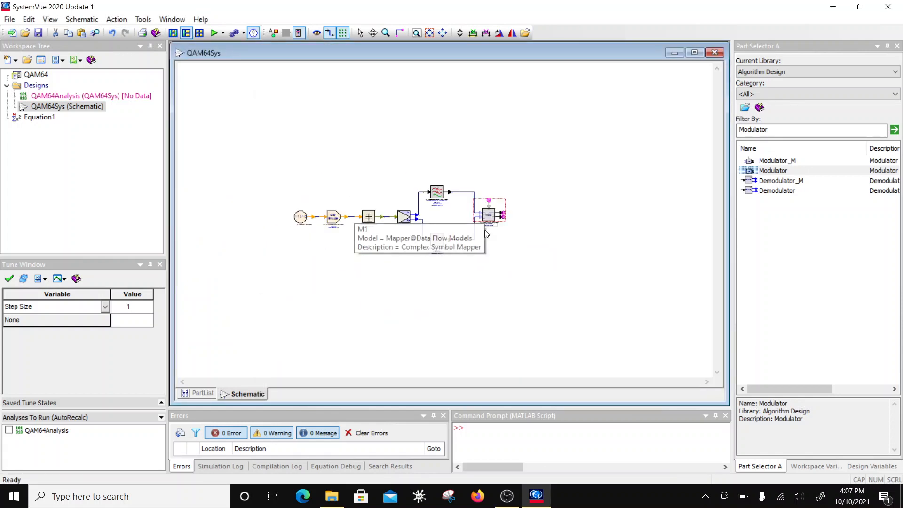
{"action": "scroll", "coordinate": [445, 222], "scroll_direction": "up", "scroll_amount": 2}
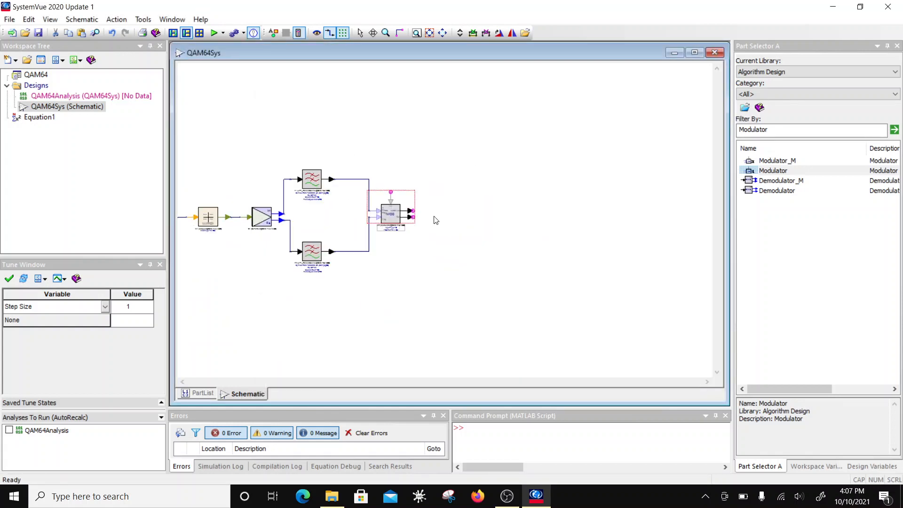
{"action": "left_click", "coordinate": [546, 220]}
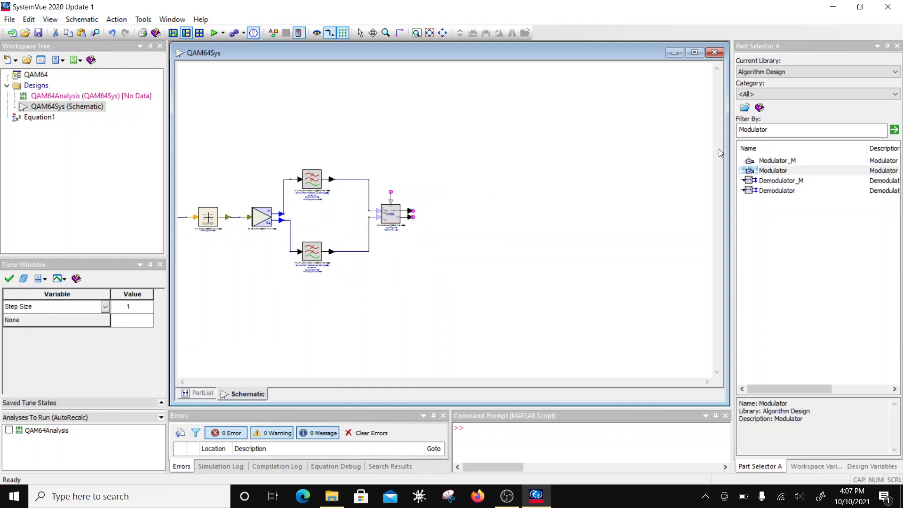
{"action": "double_click", "coordinate": [833, 129]}
{"action": "type", "text": "Sink"}
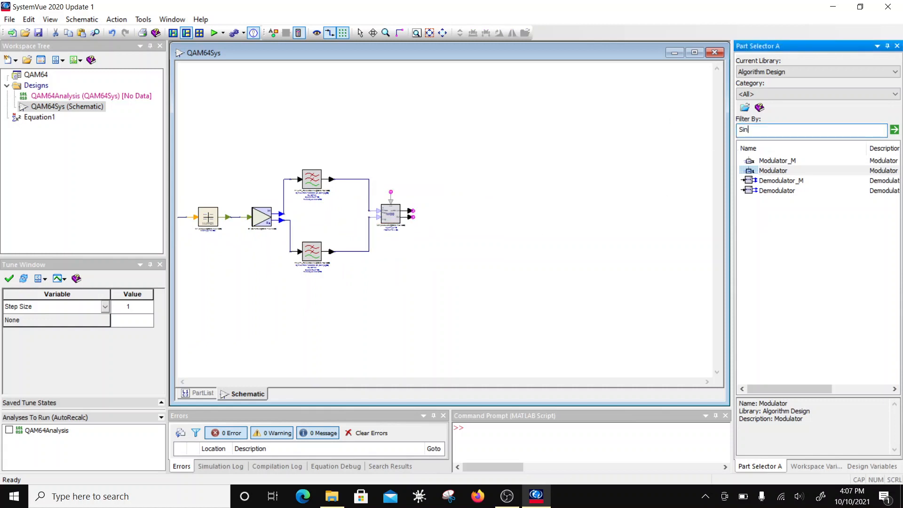
{"action": "left_click", "coordinate": [895, 130]}
{"action": "left_click", "coordinate": [765, 181]}
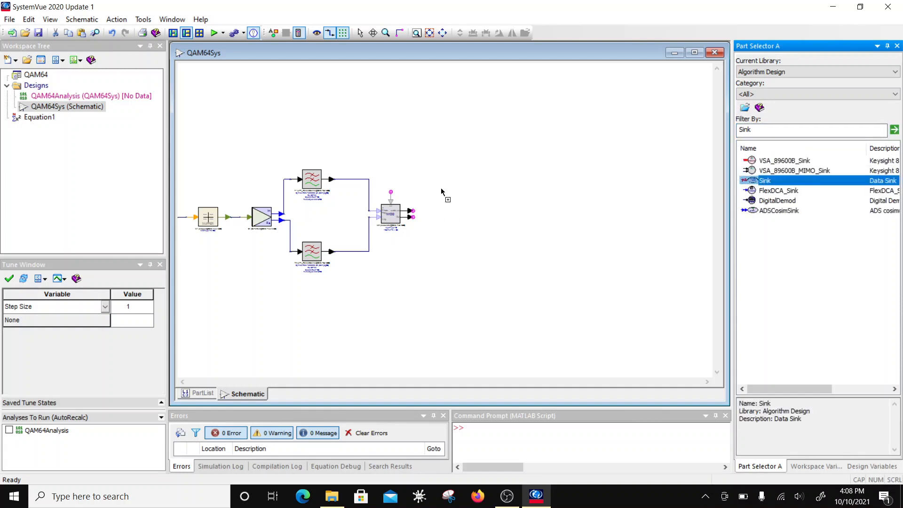
{"action": "scroll", "coordinate": [435, 221], "scroll_direction": "up", "scroll_amount": 3}
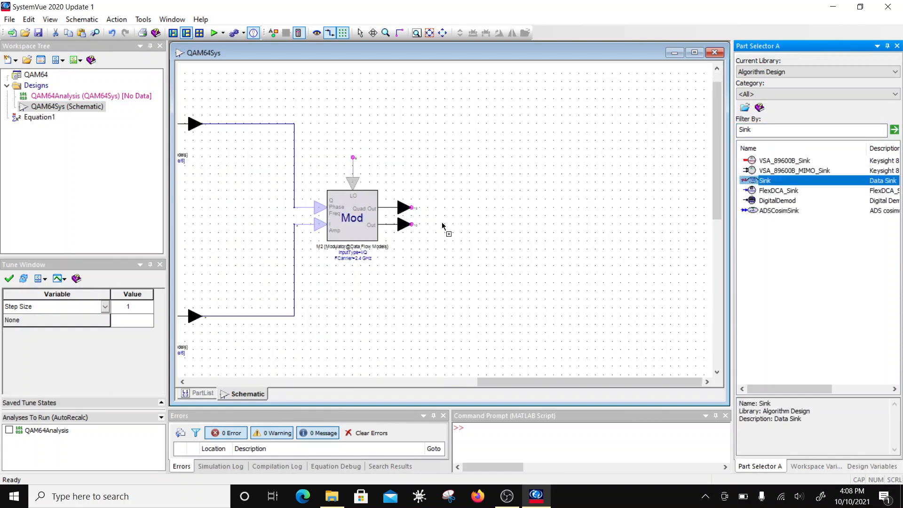
{"action": "left_click", "coordinate": [442, 224]}
Set the data sink's designator to TxBit and wire the modulator's Out port to its input.
{"action": "double_click", "coordinate": [489, 232]}
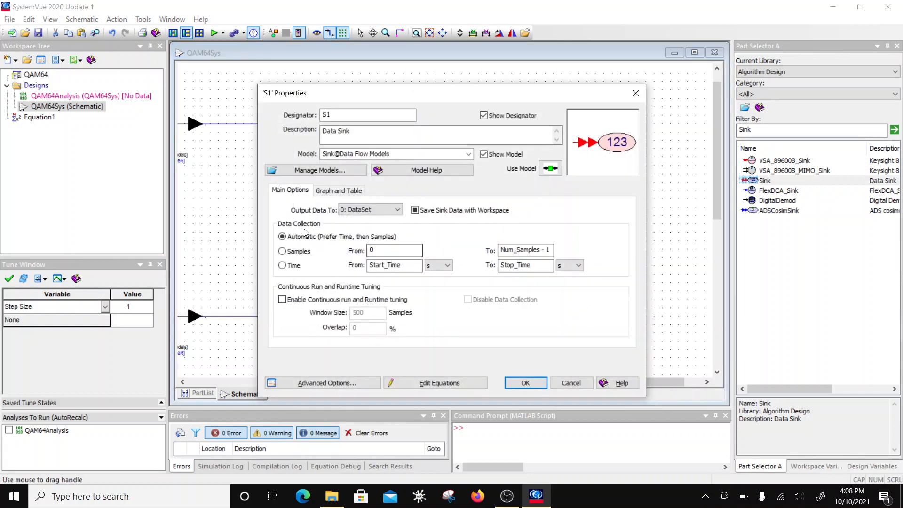
{"action": "double_click", "coordinate": [329, 116]}
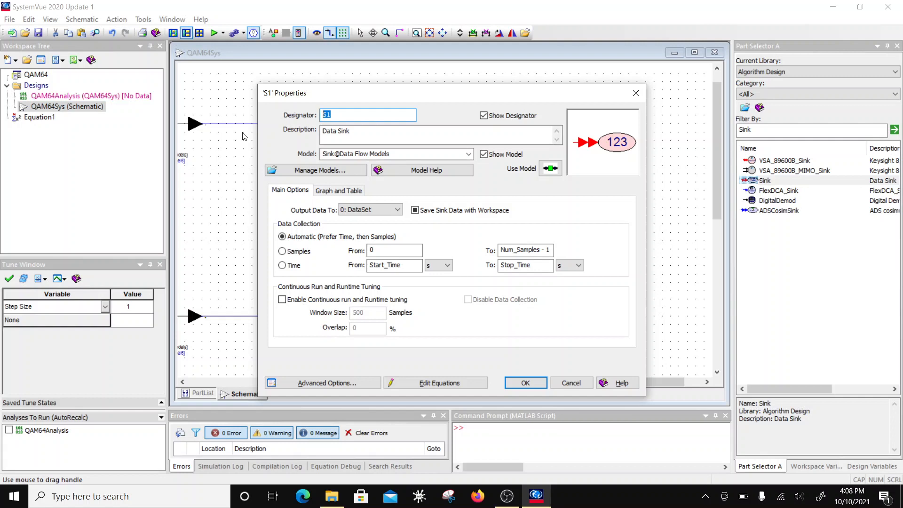
{"action": "type", "text": "TxBit"}
{"action": "left_click", "coordinate": [526, 383]}
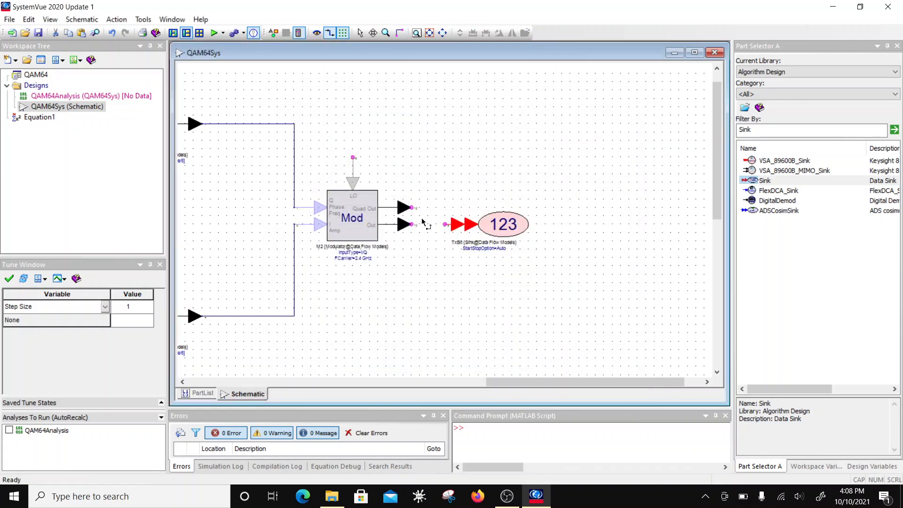
{"action": "left_click_drag", "start_coordinate": [412, 225], "coordinate": [445, 225]}
Search the part library for Spectrum and place a SpectrumAnalyzer directly below the TxBit sink.
{"action": "left_click_drag", "start_coordinate": [772, 131], "coordinate": [635, 129]}
{"action": "type", "text": "Spectrum"}
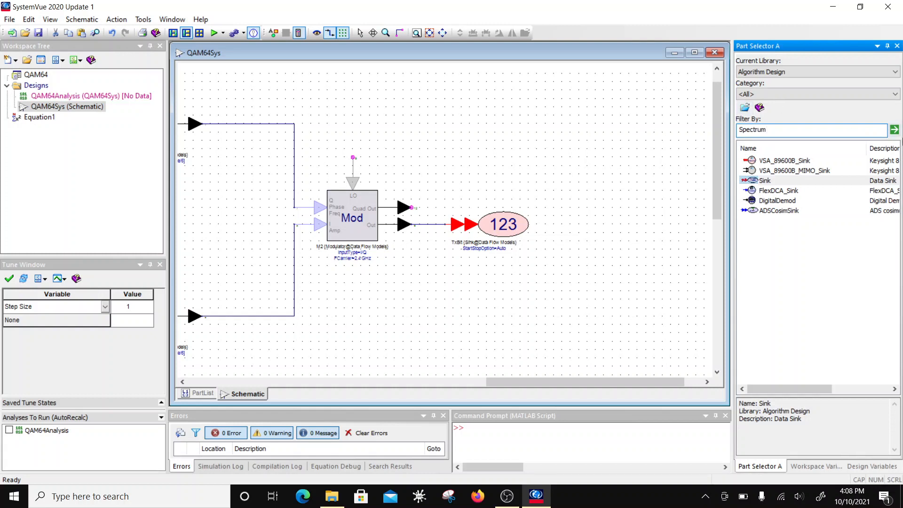
{"action": "left_click", "coordinate": [895, 130]}
{"action": "left_click", "coordinate": [768, 163]}
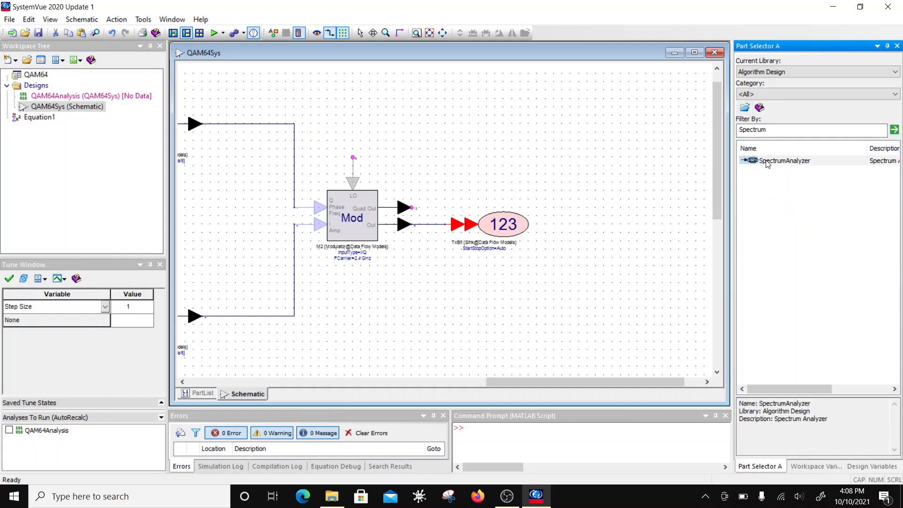
{"action": "left_click", "coordinate": [455, 273]}
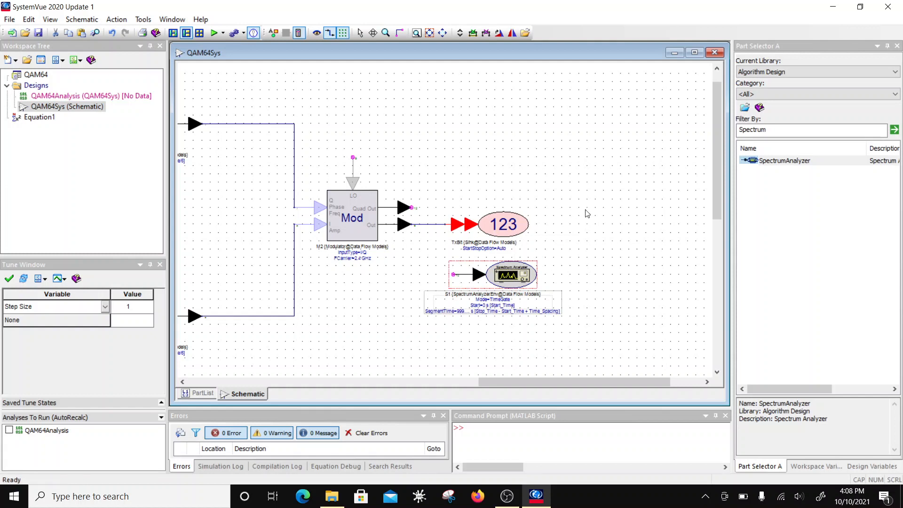
{"action": "left_click", "coordinate": [587, 194]}
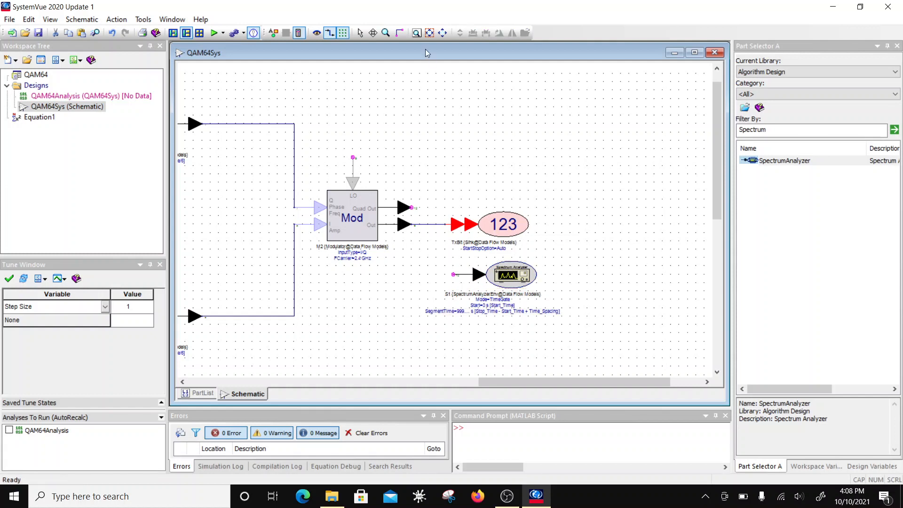
Set the spectrum analyzer's designator to Spectrum.
{"action": "double_click", "coordinate": [512, 277]}
{"action": "type", "text": "Spectrum"}
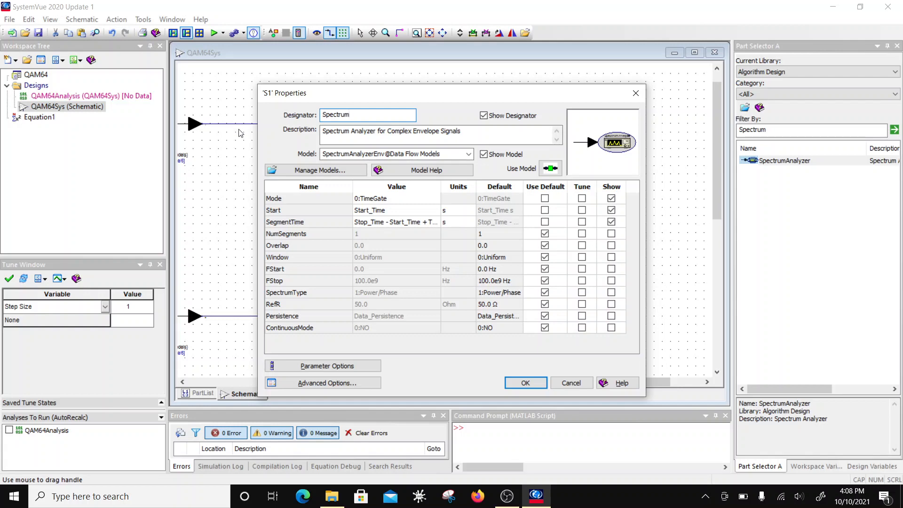
{"action": "left_click", "coordinate": [525, 382]}
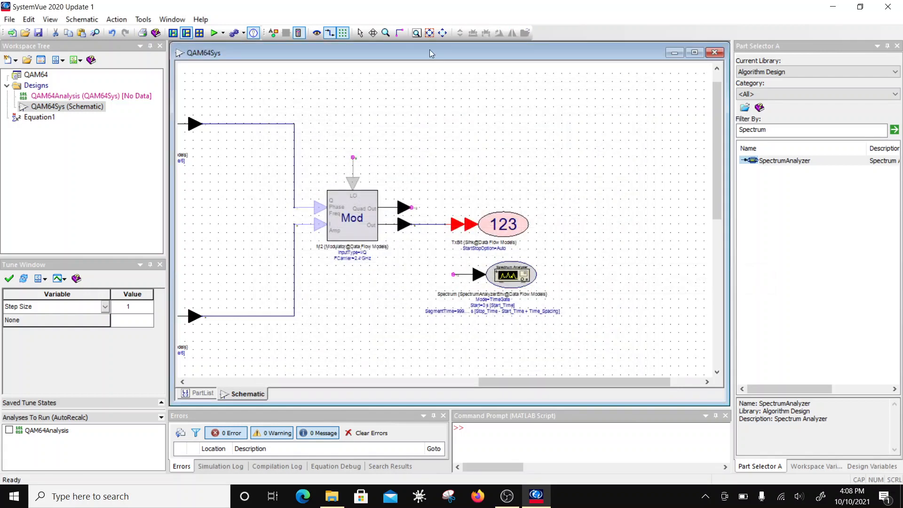
Wire the spectrum analyzer's input to the modulator's Out net and shift the TxBit sink slightly right to line up with the analyzer.
{"action": "left_click_drag", "start_coordinate": [454, 275], "coordinate": [434, 226]}
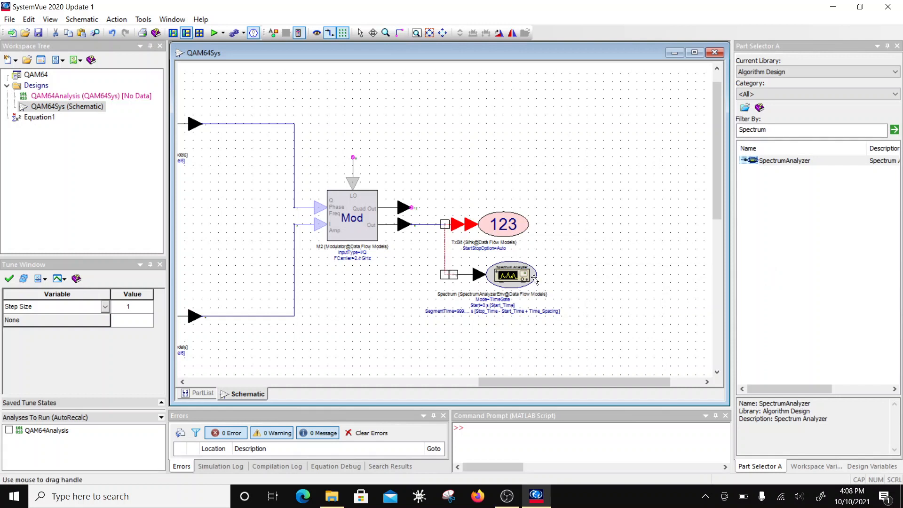
{"action": "left_click_drag", "start_coordinate": [512, 233], "coordinate": [530, 233]}
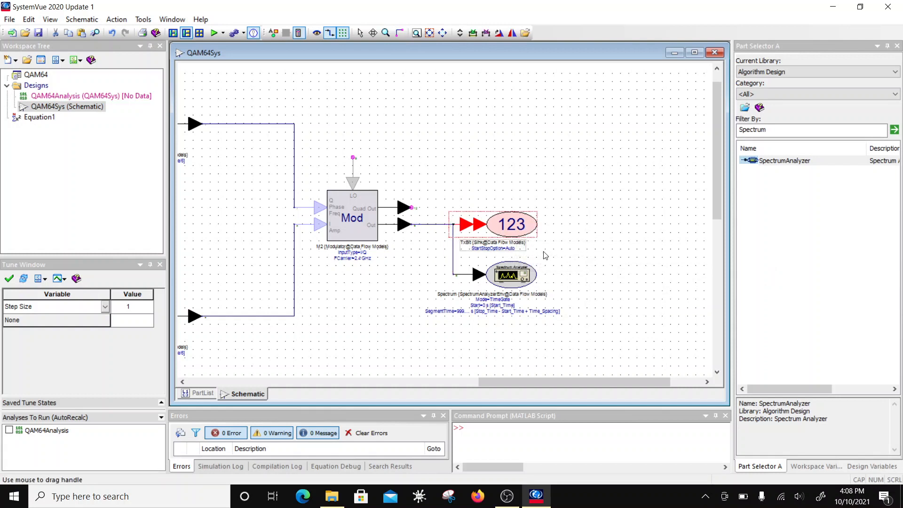
{"action": "left_click", "coordinate": [506, 257]}
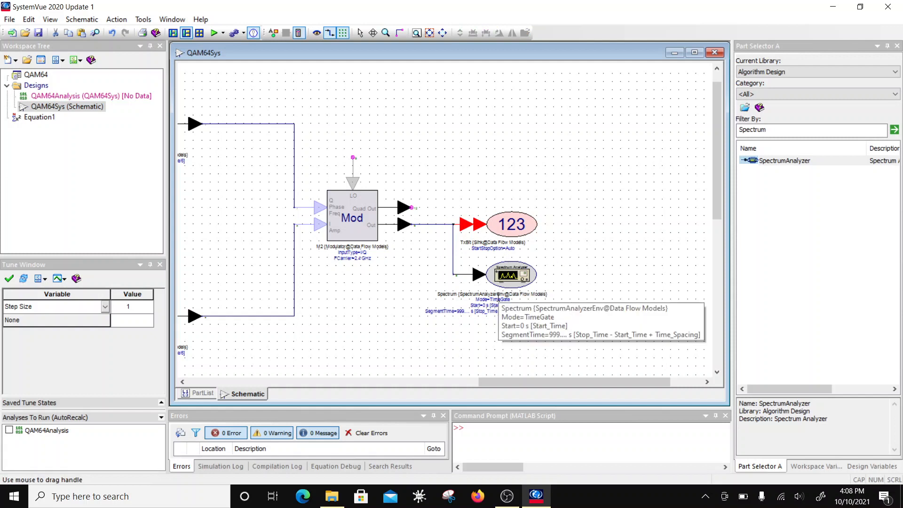
Run the QAM64 data flow analysis.
{"action": "scroll", "coordinate": [497, 295], "scroll_direction": "down", "scroll_amount": 2}
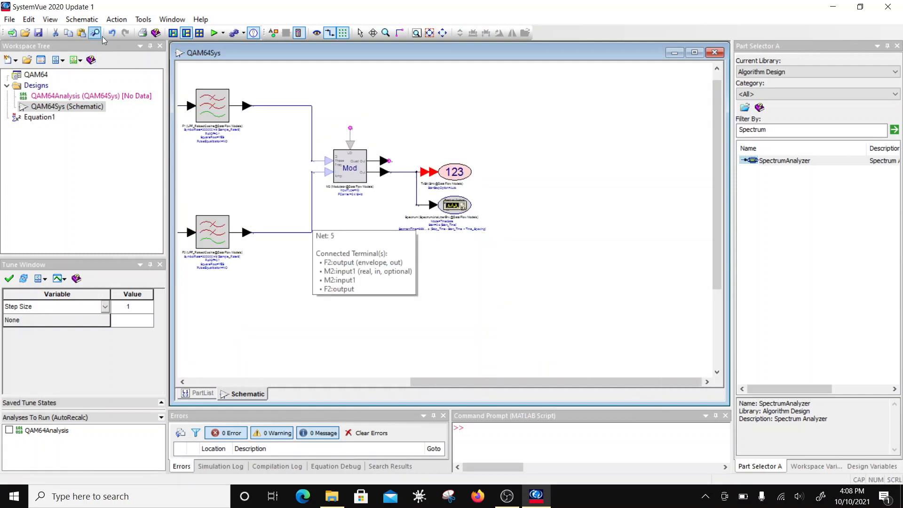
{"action": "left_click", "coordinate": [214, 33]}
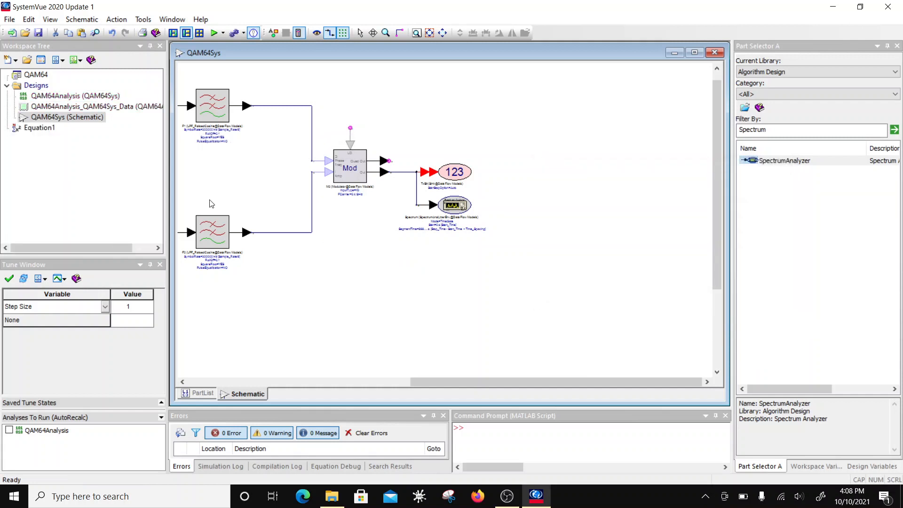
{"action": "right_click", "coordinate": [41, 86]}
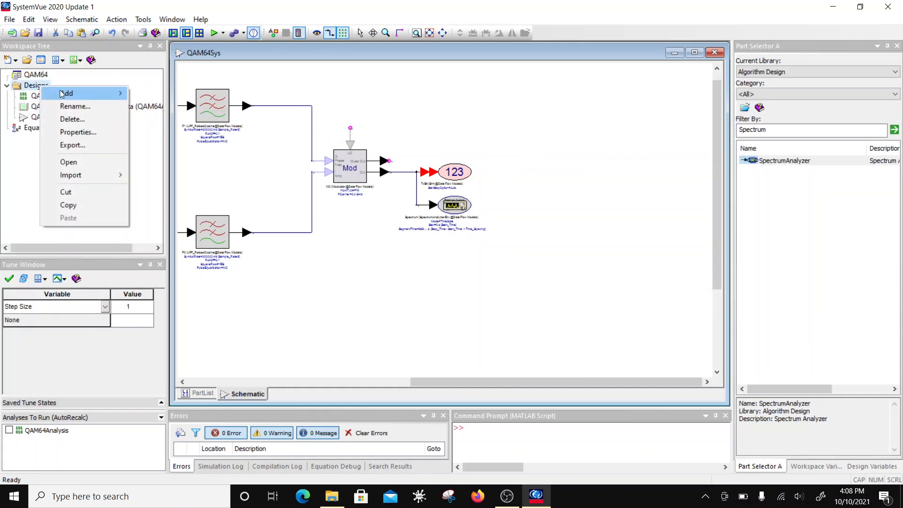
{"action": "mouse_move", "coordinate": [64, 94]}
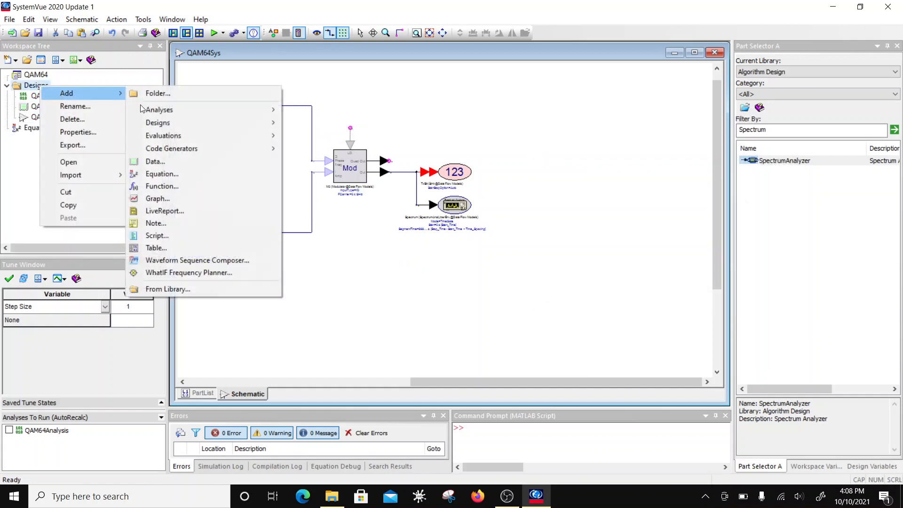
{"action": "left_click", "coordinate": [396, 294]}
{"action": "scroll", "coordinate": [213, 253], "scroll_direction": "down", "scroll_amount": 2}
{"action": "scroll", "coordinate": [446, 222], "scroll_direction": "up", "scroll_amount": 2}
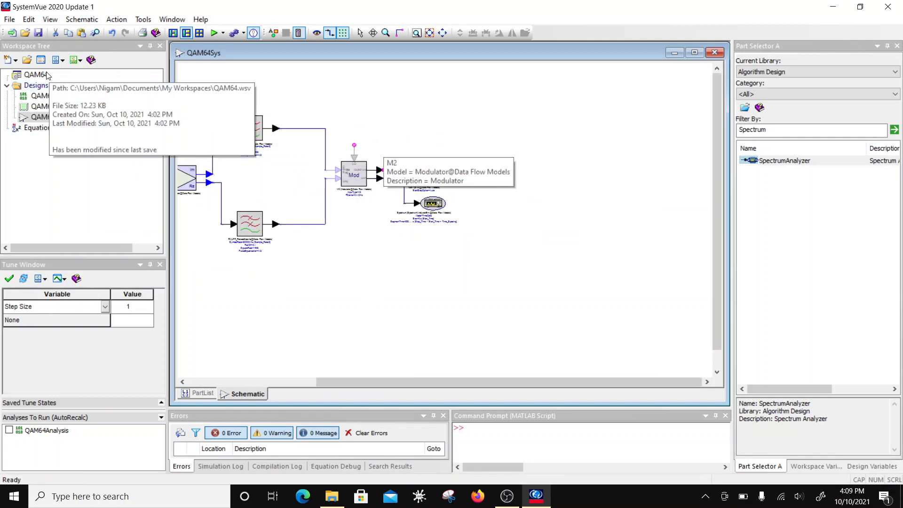
Add a graph to the Designs folder with a Constellation series plotting the TxBit data.
{"action": "right_click", "coordinate": [40, 86]}
{"action": "mouse_move", "coordinate": [61, 92]}
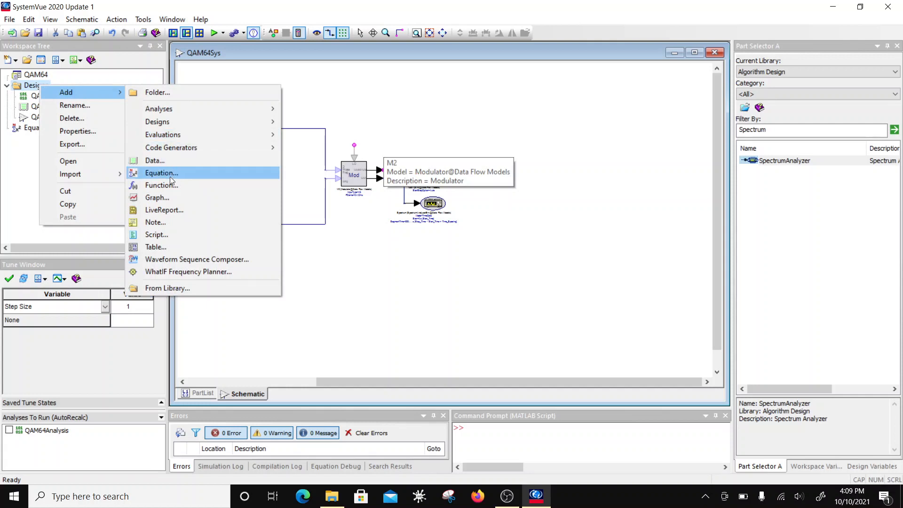
{"action": "left_click", "coordinate": [167, 198]}
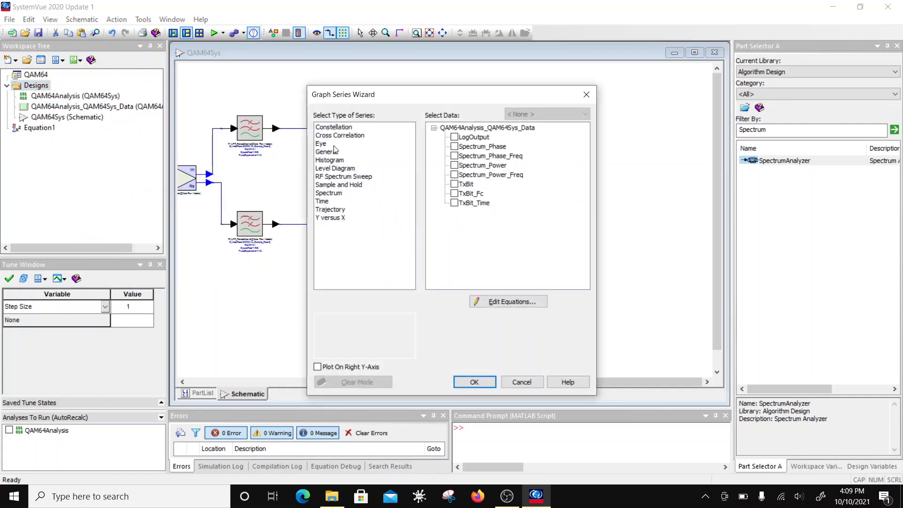
{"action": "left_click", "coordinate": [334, 128]}
{"action": "left_click", "coordinate": [454, 138]}
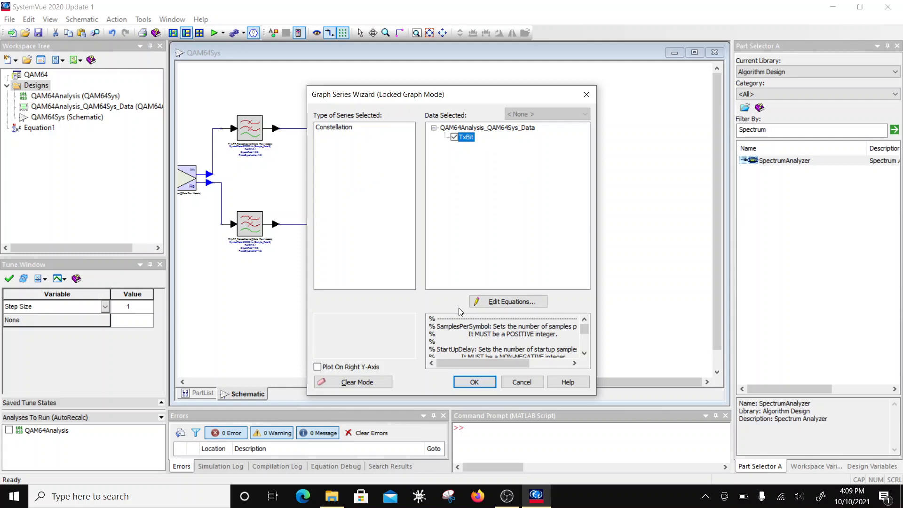
Set SamplesPerSymbol to 5 and StartUpDelay to 64 in the constellation series equations and accept the series.
{"action": "left_click", "coordinate": [499, 303]}
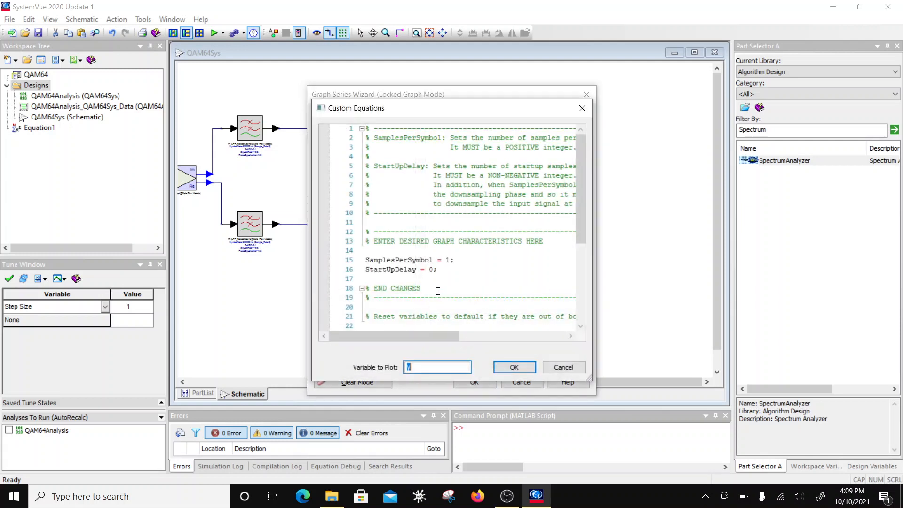
{"action": "left_click", "coordinate": [447, 261]}
{"action": "type", "text": "5"}
{"action": "type", "text": "64"}
{"action": "left_click", "coordinate": [515, 367]}
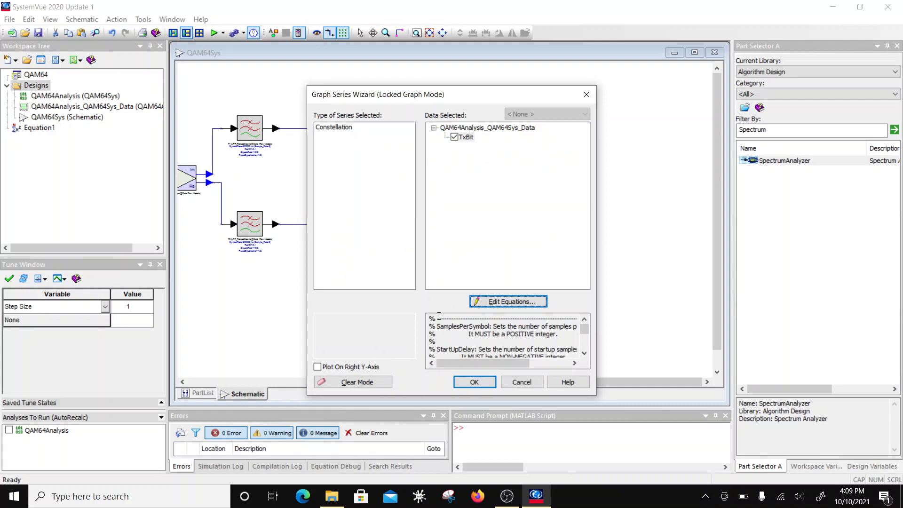
{"action": "left_click", "coordinate": [473, 382]}
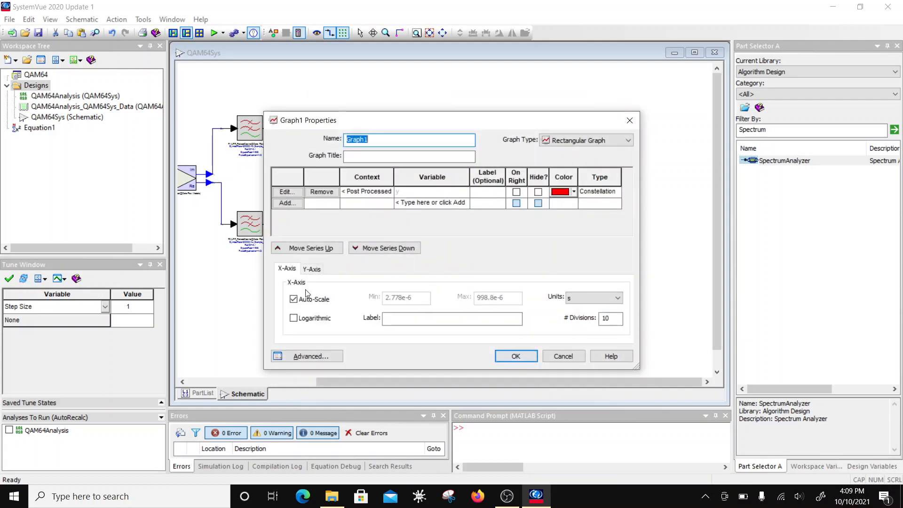
Turn off auto-scaling on the graph's X-axis and set its range from -2 to 2.
{"action": "left_click", "coordinate": [312, 299]}
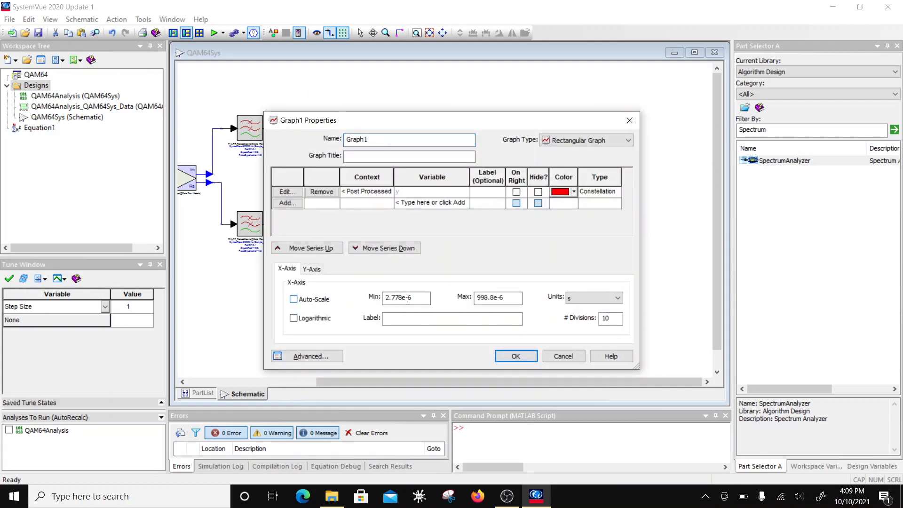
{"action": "left_click_drag", "start_coordinate": [420, 298], "coordinate": [380, 307]}
{"action": "type", "text": "-2"}
{"action": "left_click_drag", "start_coordinate": [516, 299], "coordinate": [476, 299]}
{"action": "type", "text": "2"}
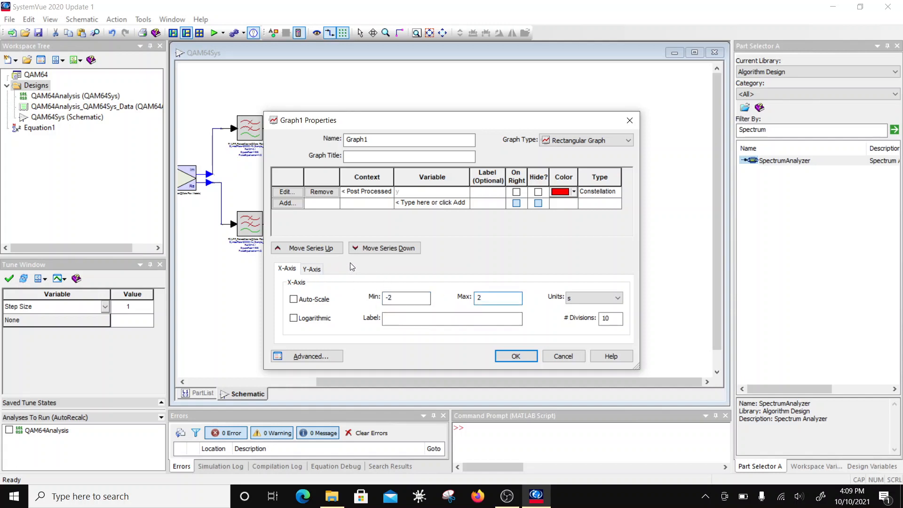
Turn off auto-scaling on the Y-axis, set its range from -2 to 2, and create the graph.
{"action": "left_click", "coordinate": [311, 269]}
{"action": "left_click", "coordinate": [324, 300]}
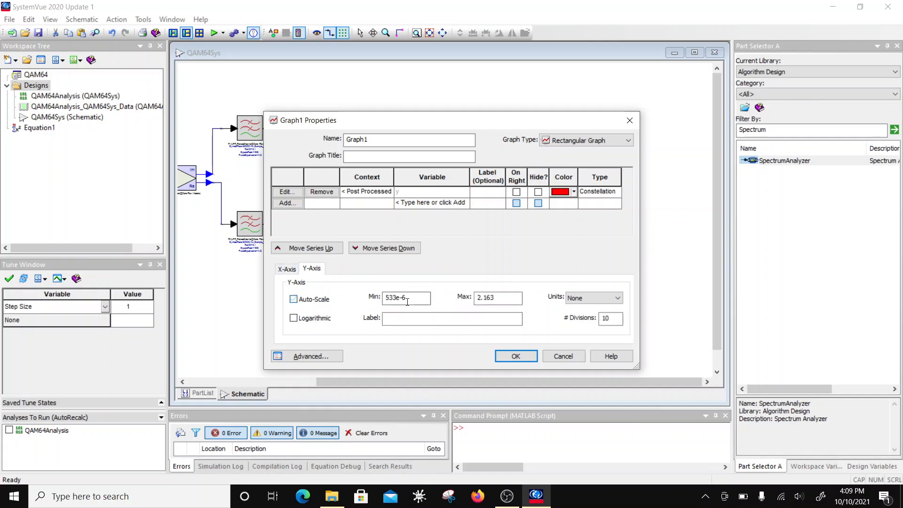
{"action": "left_click_drag", "start_coordinate": [428, 298], "coordinate": [383, 297]}
{"action": "type", "text": "-2"}
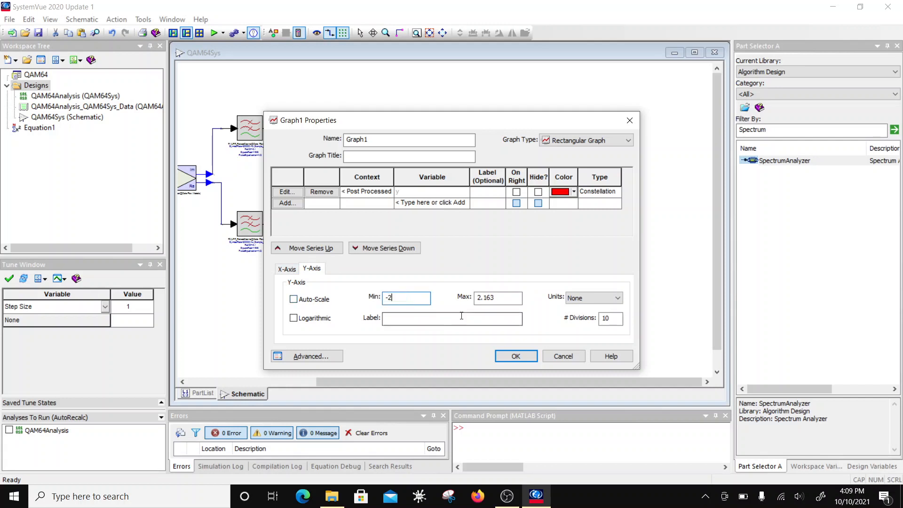
{"action": "left_click_drag", "start_coordinate": [520, 298], "coordinate": [476, 297]}
{"action": "type", "text": "2"}
{"action": "left_click", "coordinate": [515, 356]}
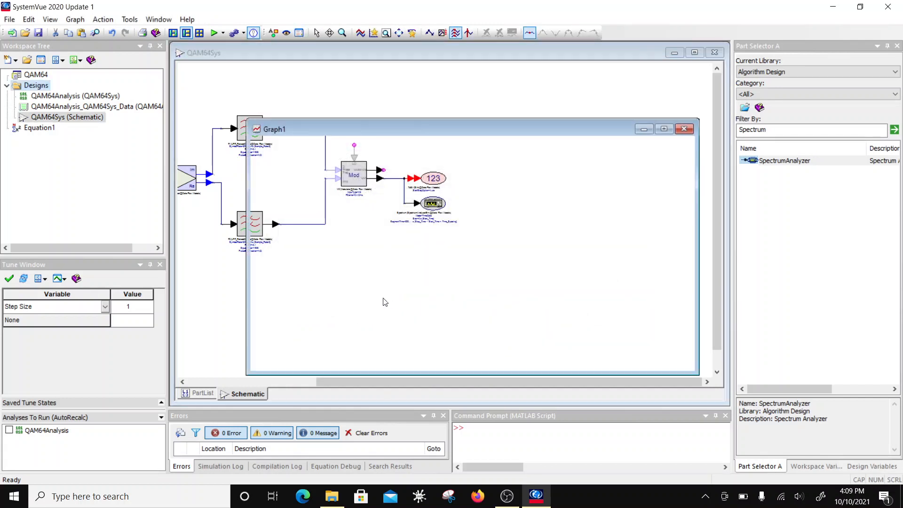
Move the constellation graph window up and resize it to a narrower, taller shape.
{"action": "left_click_drag", "start_coordinate": [446, 137], "coordinate": [422, 96]}
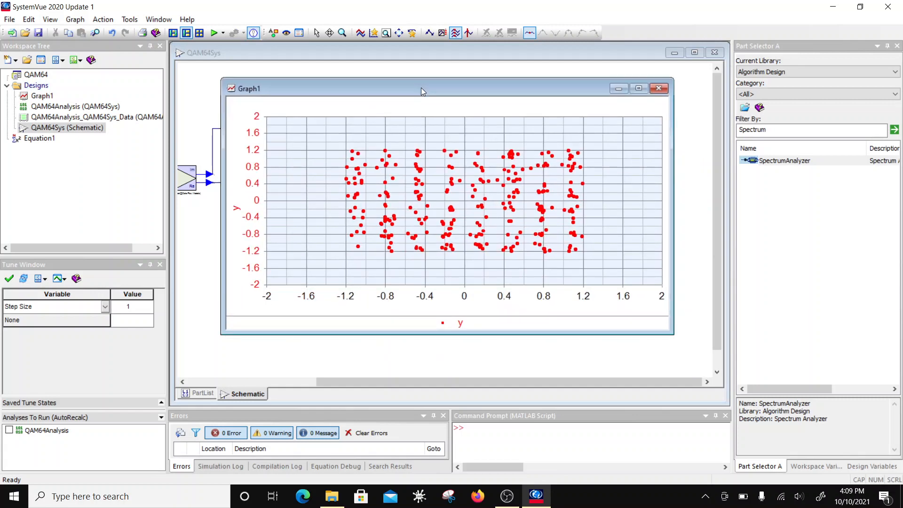
{"action": "left_click_drag", "start_coordinate": [673, 332], "coordinate": [618, 402]}
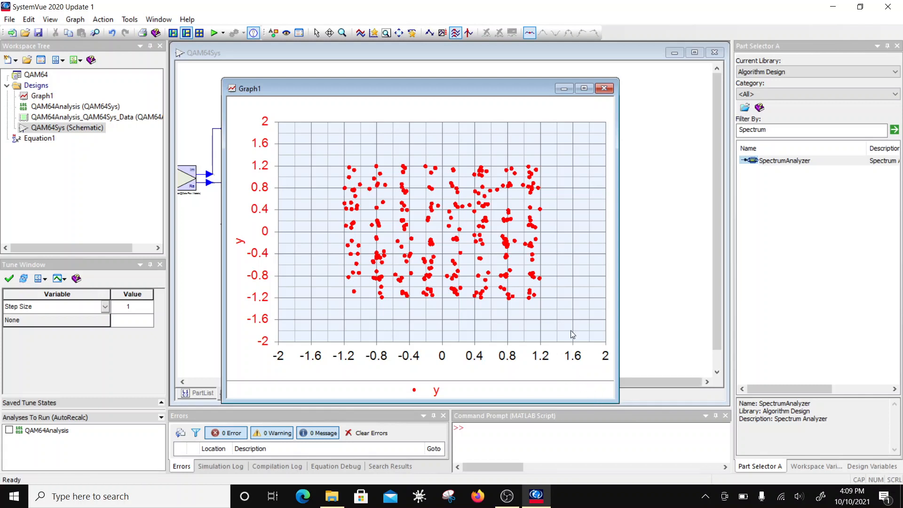
In the QAM64Sys schematic, set the SquareRoot parameter of raised cosine filter F1 to 0:NO.
{"action": "left_click", "coordinate": [670, 249]}
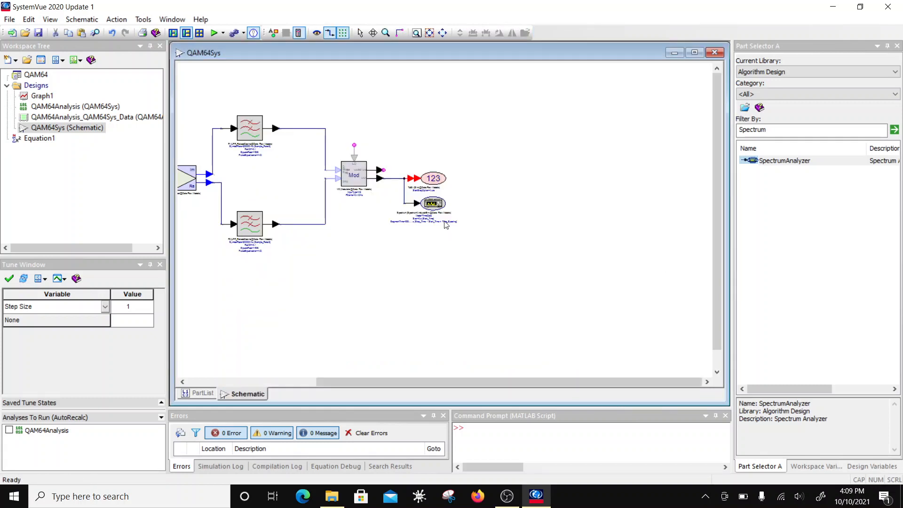
{"action": "scroll", "coordinate": [410, 234], "scroll_direction": "up", "scroll_amount": 2}
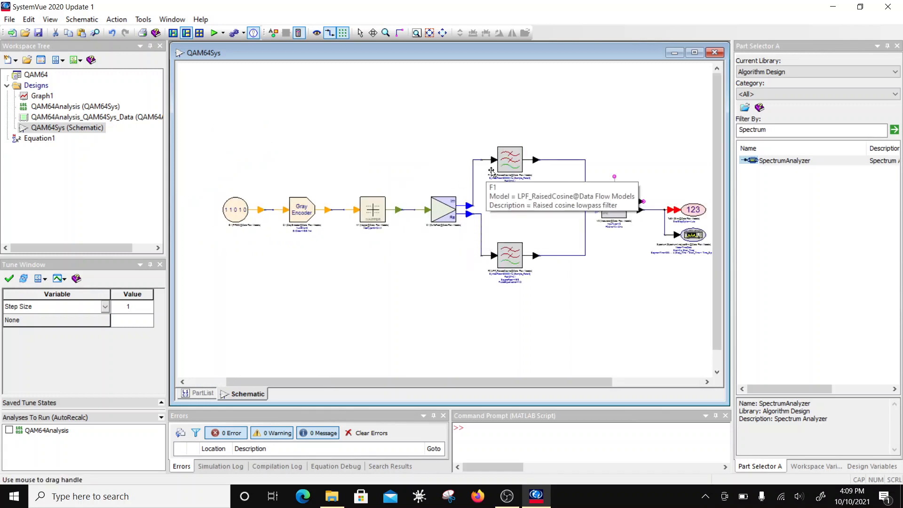
{"action": "double_click", "coordinate": [508, 162]}
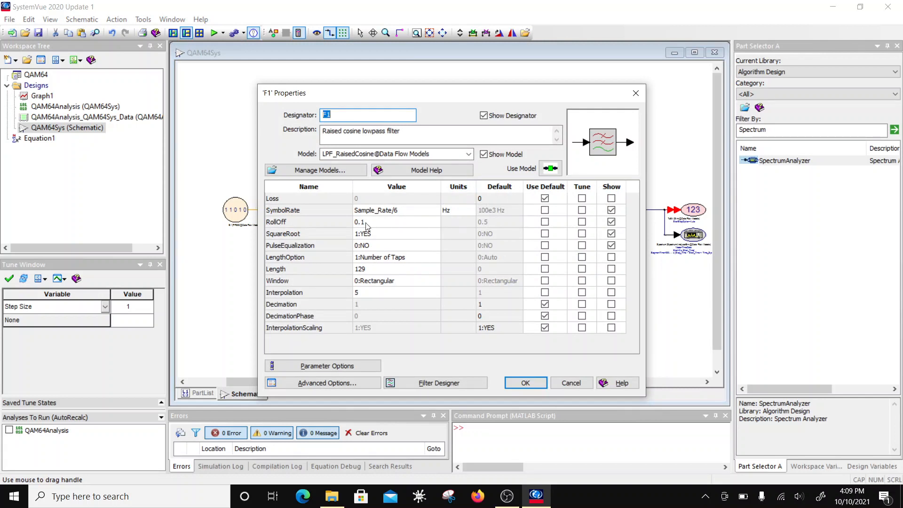
{"action": "left_click", "coordinate": [382, 237]}
{"action": "left_click", "coordinate": [435, 233]}
{"action": "left_click", "coordinate": [421, 246]}
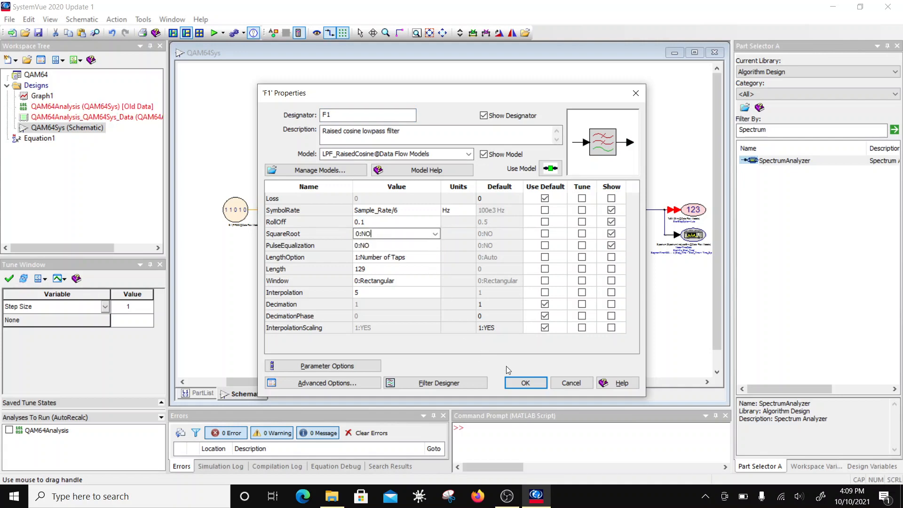
{"action": "left_click", "coordinate": [526, 383]}
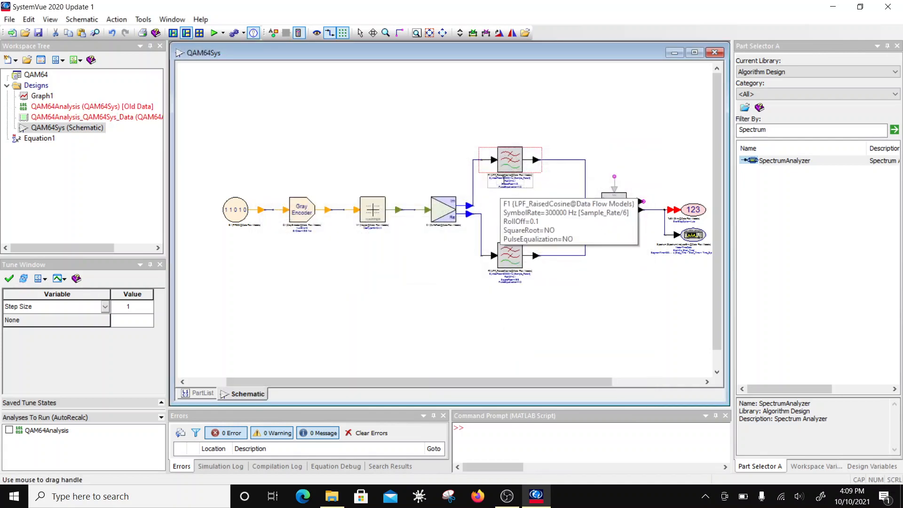
Set the SquareRoot parameter of raised cosine filter F2 to 0:NO.
{"action": "double_click", "coordinate": [513, 246]}
{"action": "left_click", "coordinate": [376, 234]}
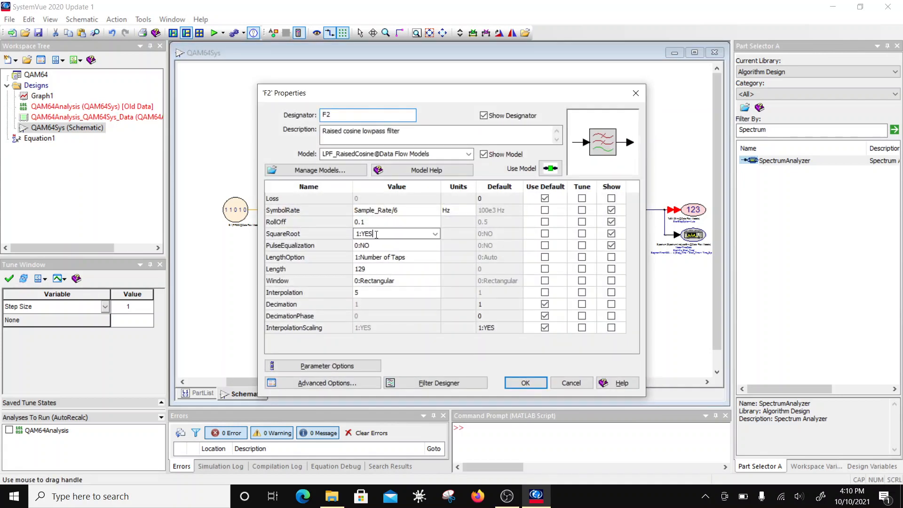
{"action": "left_click", "coordinate": [438, 233]}
{"action": "left_click", "coordinate": [407, 244]}
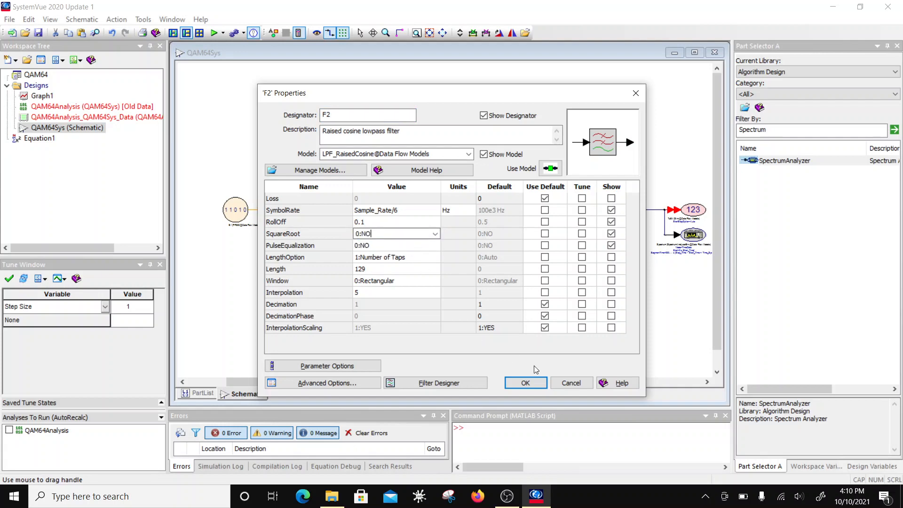
{"action": "left_click", "coordinate": [526, 382]}
Rerun the QAM64 data flow analysis and reopen Graph1 to inspect the transmitted constellation.
{"action": "left_click", "coordinate": [214, 32]}
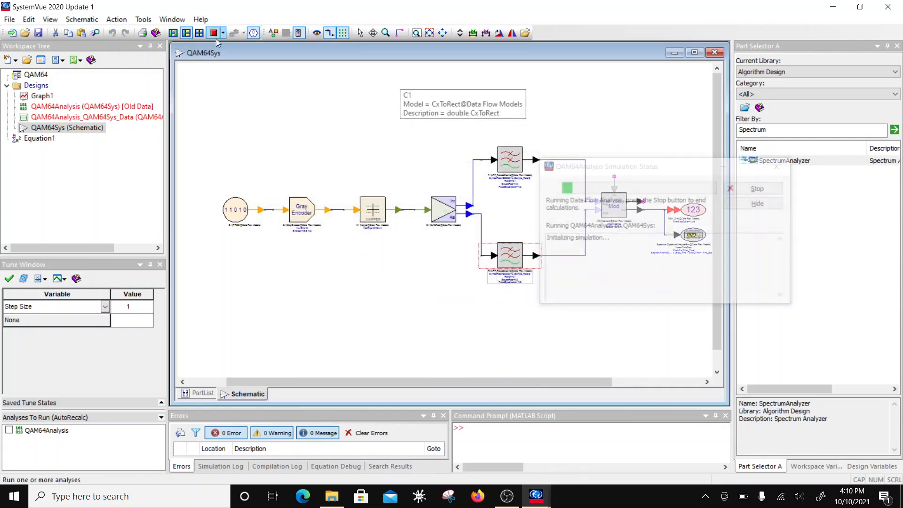
{"action": "double_click", "coordinate": [41, 96]}
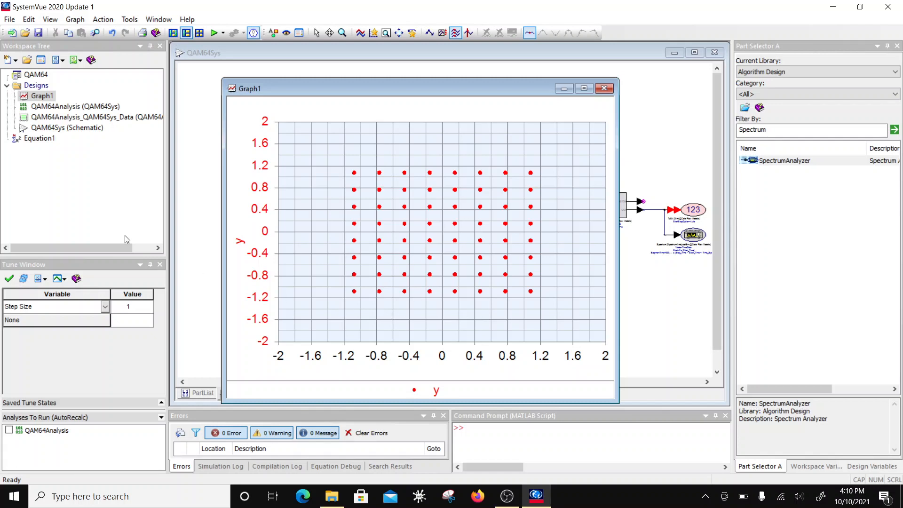
Rename Graph1 to TxConstellation and give it the graph title Output Constellation.
{"action": "double_click", "coordinate": [364, 151]}
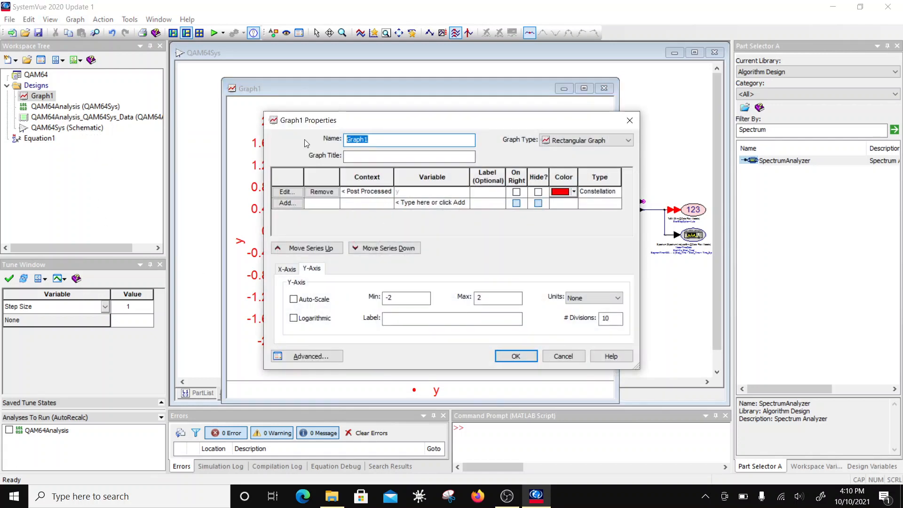
{"action": "type", "text": "TxCo"}
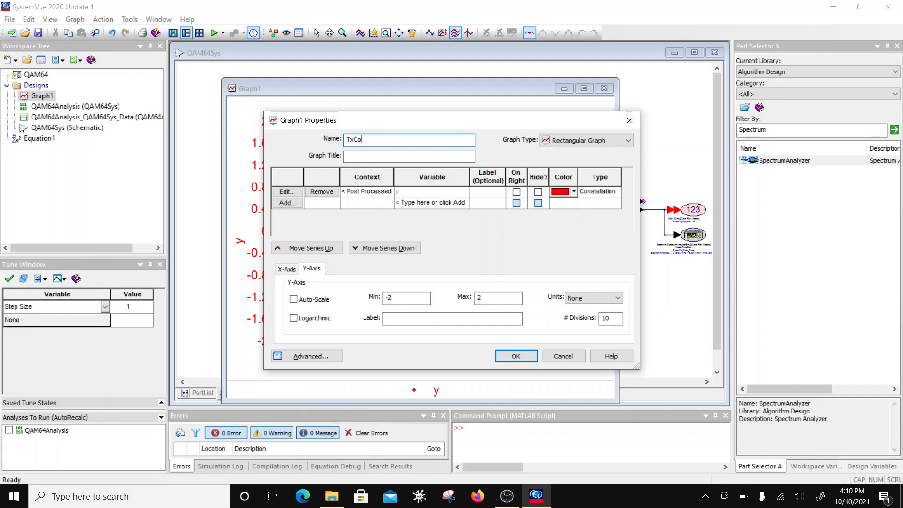
{"action": "type", "text": "nstellation"}
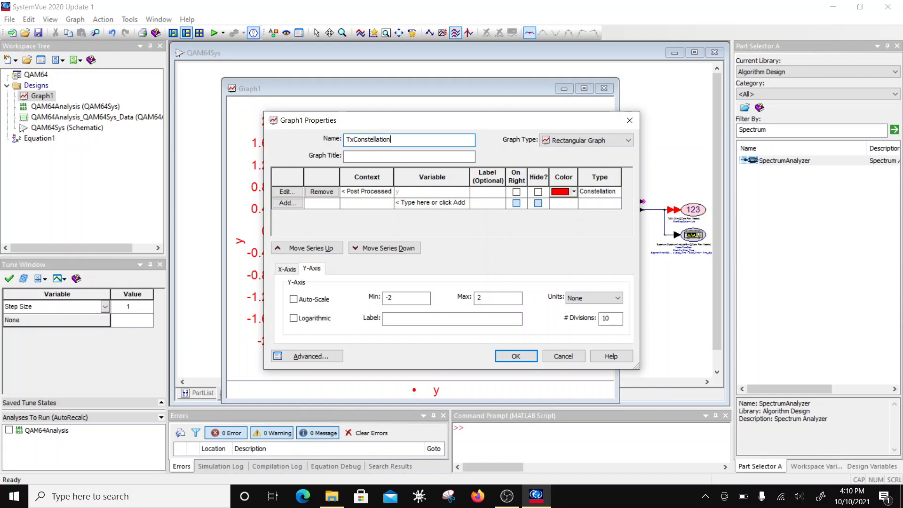
{"action": "left_click", "coordinate": [367, 157]}
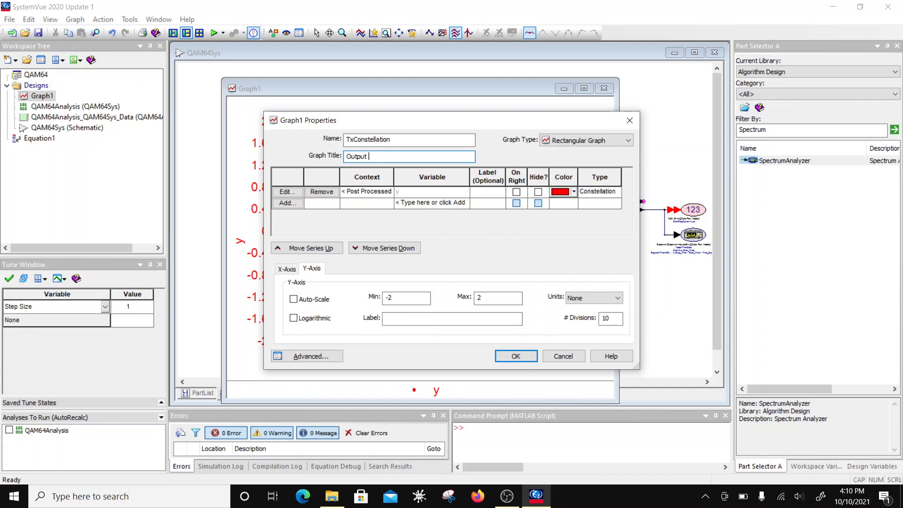
{"action": "type", "text": "Output Constellation"}
{"action": "left_click", "coordinate": [516, 356]}
Return to the QAM64Sys schematic and set filter F1's SquareRoot parameter back to 1:YES.
{"action": "left_click", "coordinate": [647, 304]}
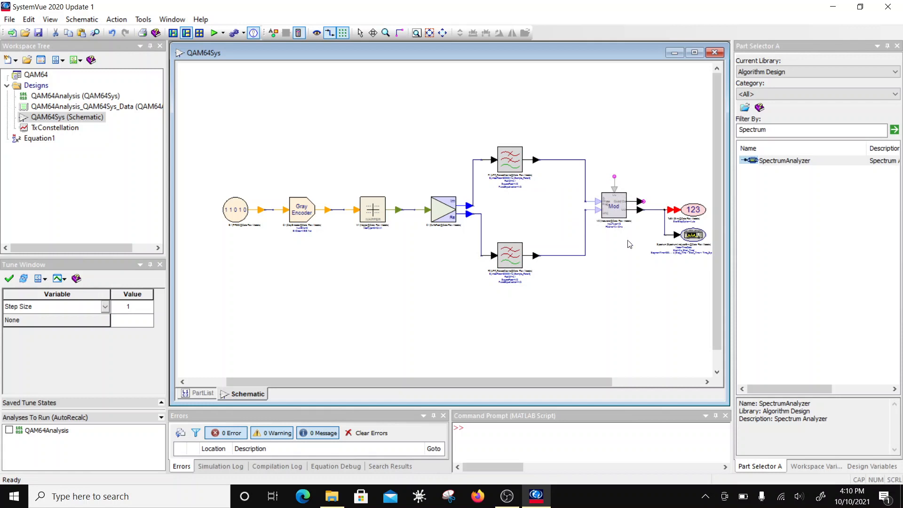
{"action": "double_click", "coordinate": [503, 174]}
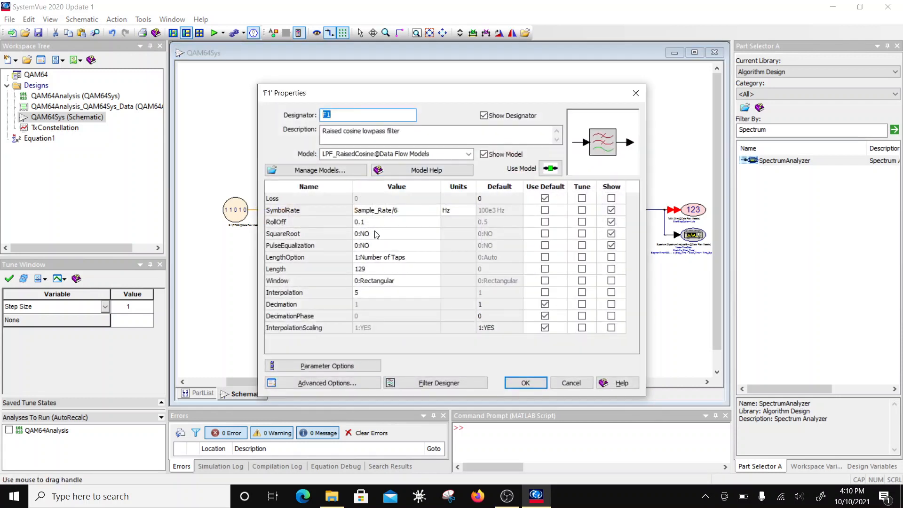
{"action": "left_click", "coordinate": [379, 237]}
{"action": "left_click", "coordinate": [434, 235]}
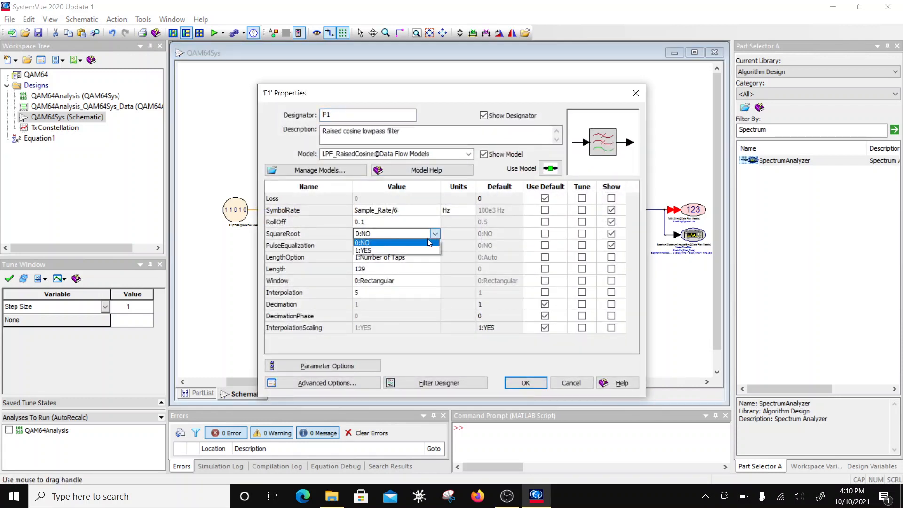
{"action": "left_click", "coordinate": [408, 250]}
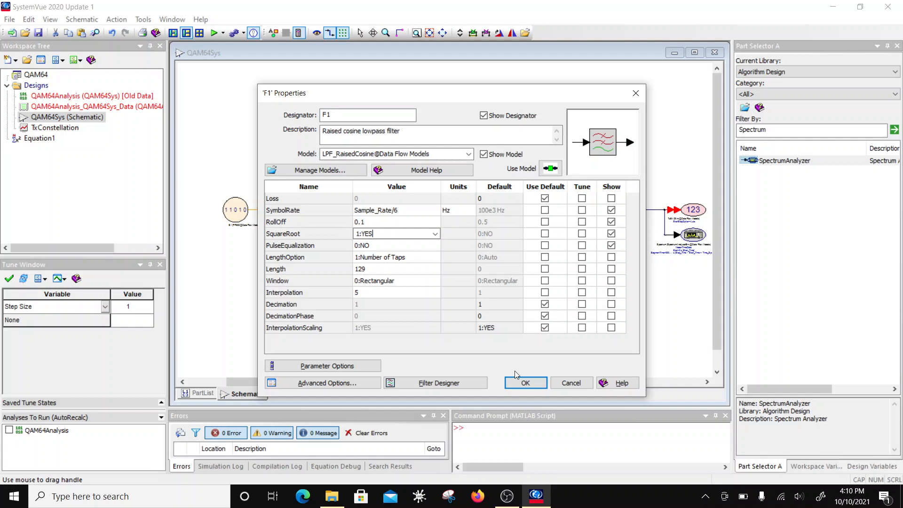
{"action": "left_click", "coordinate": [524, 384]}
Set filter F2's SquareRoot parameter back to 1:YES.
{"action": "double_click", "coordinate": [495, 266]}
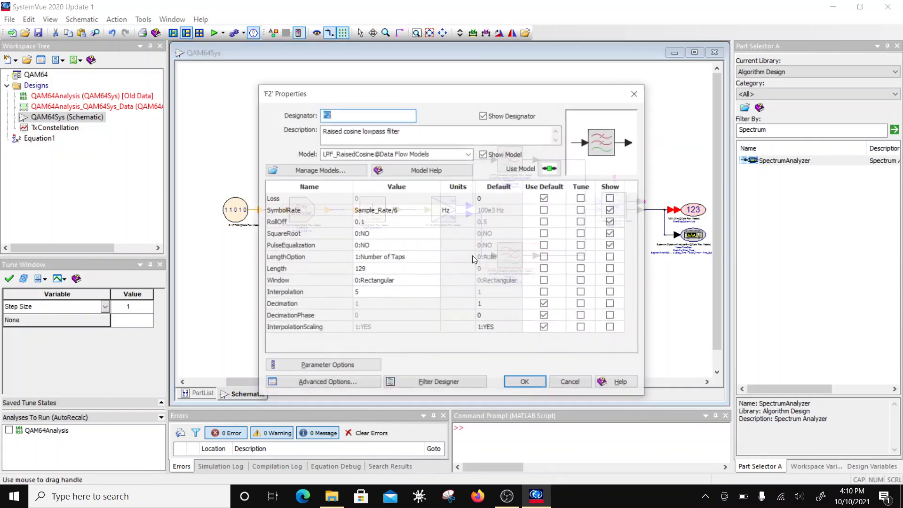
{"action": "left_click", "coordinate": [438, 234]}
{"action": "left_click", "coordinate": [437, 234]}
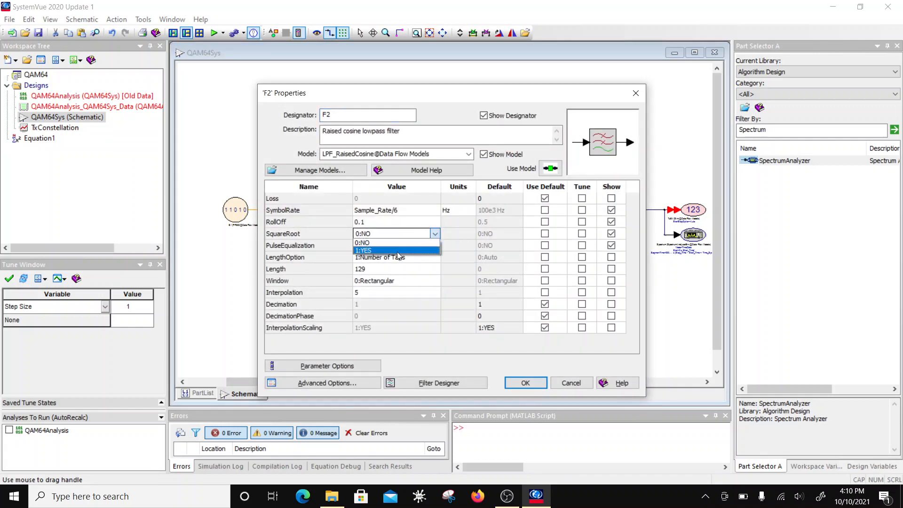
{"action": "left_click", "coordinate": [396, 251]}
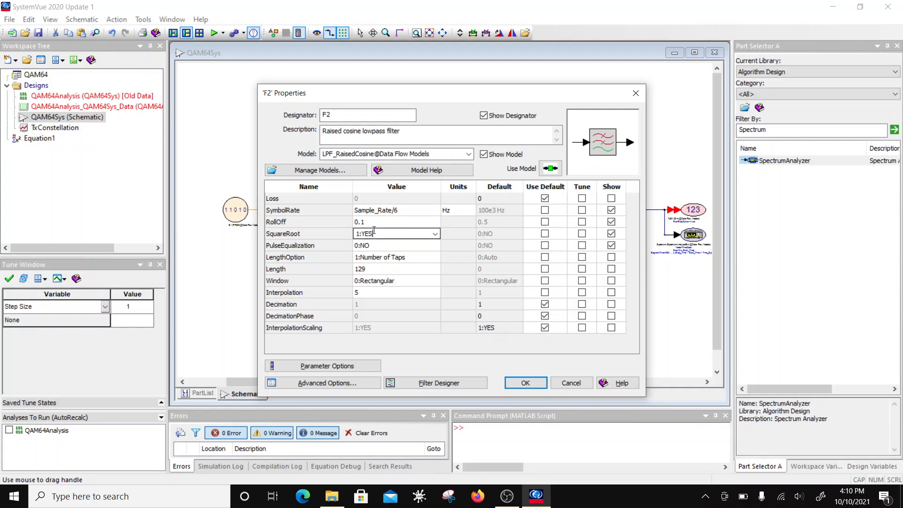
{"action": "left_click", "coordinate": [527, 382]}
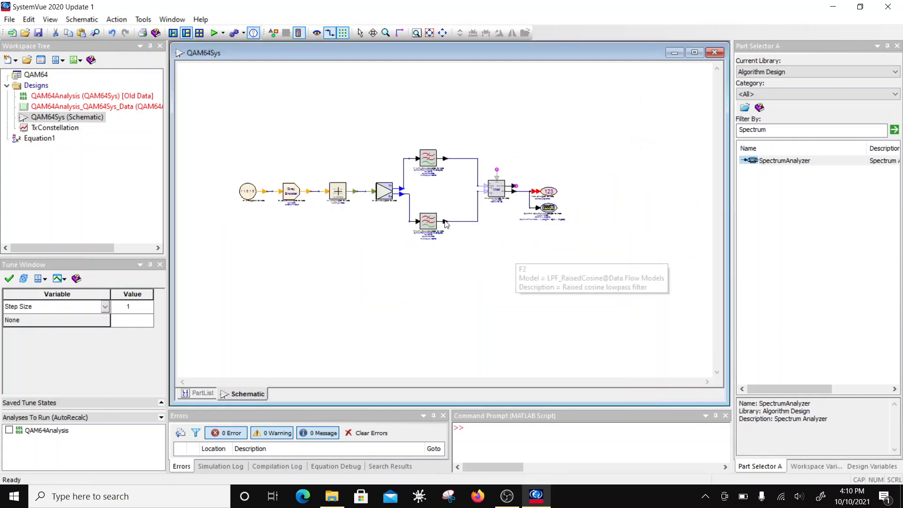
{"action": "scroll", "coordinate": [447, 225], "scroll_direction": "up", "scroll_amount": 1}
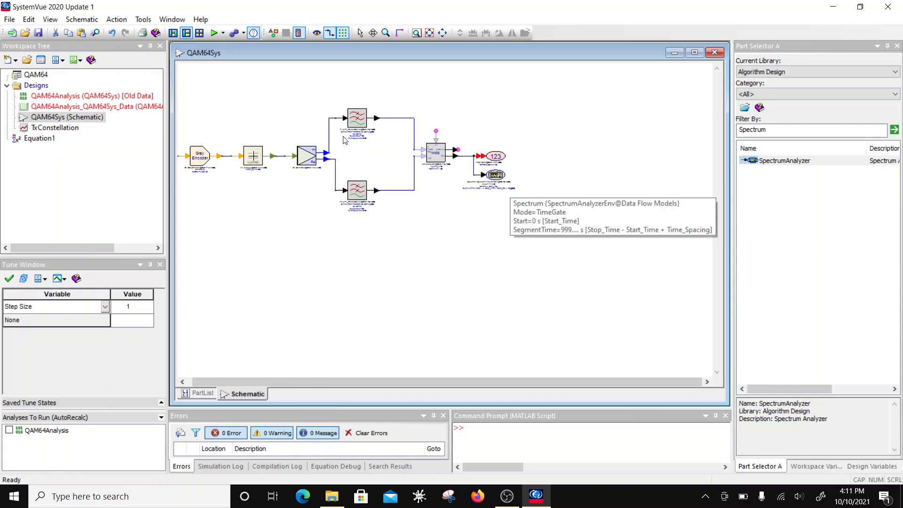
Review filter F1's parameters, search the parts for Filter design, and place a Filter part below the spectrum analyzer.
{"action": "double_click", "coordinate": [353, 128]}
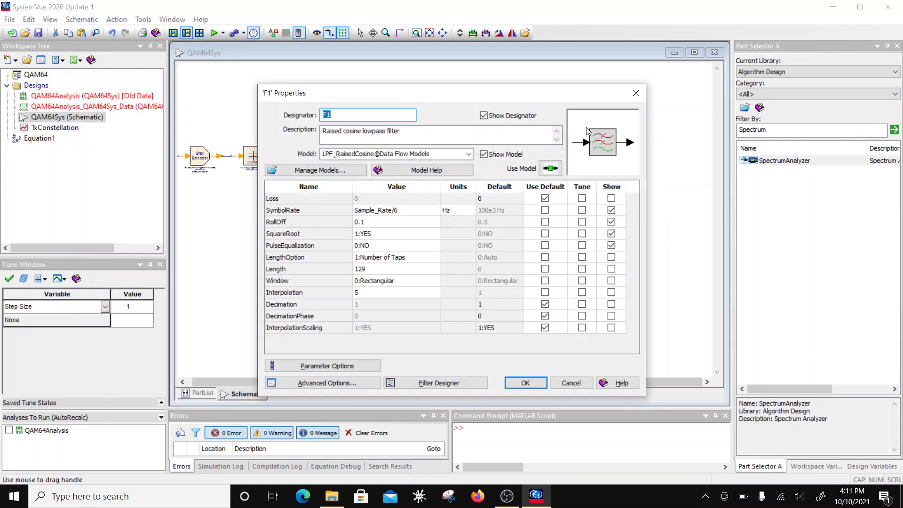
{"action": "left_click", "coordinate": [636, 89]}
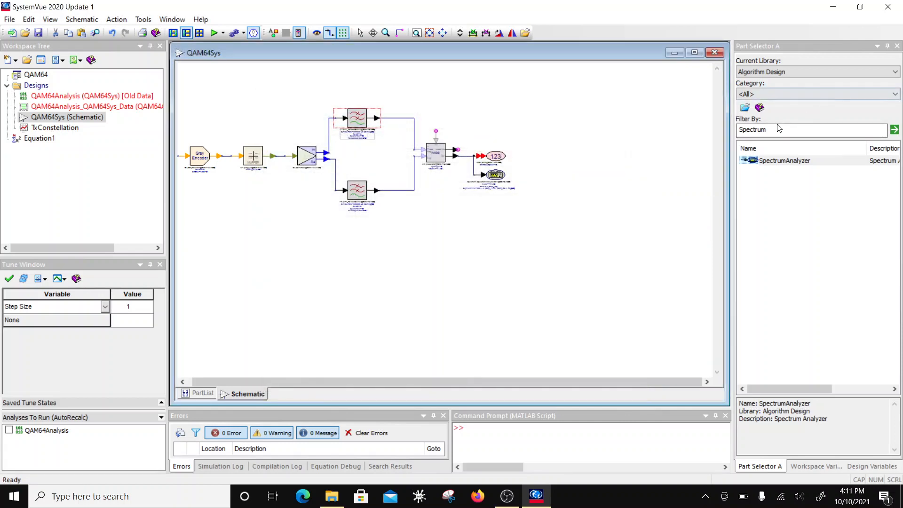
{"action": "double_click", "coordinate": [779, 130]}
{"action": "type", "text": "Filter design"}
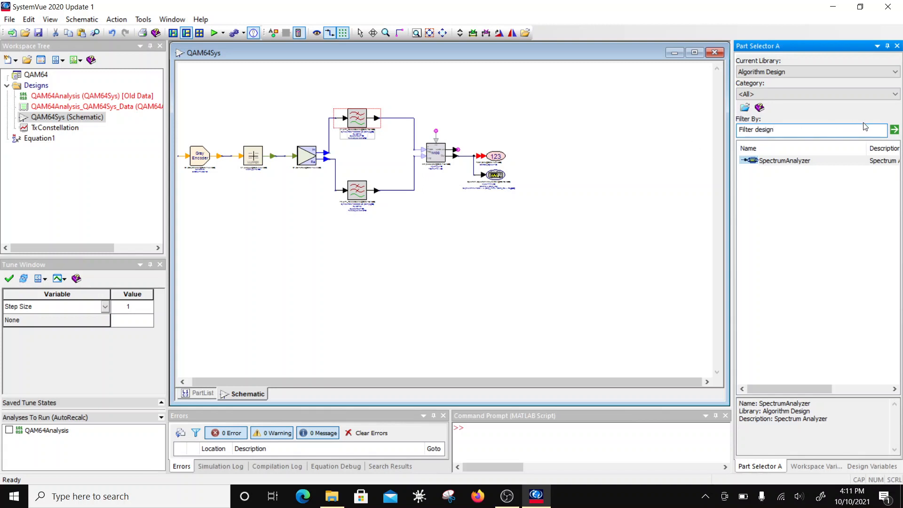
{"action": "left_click", "coordinate": [895, 129]}
{"action": "left_click", "coordinate": [766, 160]}
{"action": "left_click", "coordinate": [468, 207]}
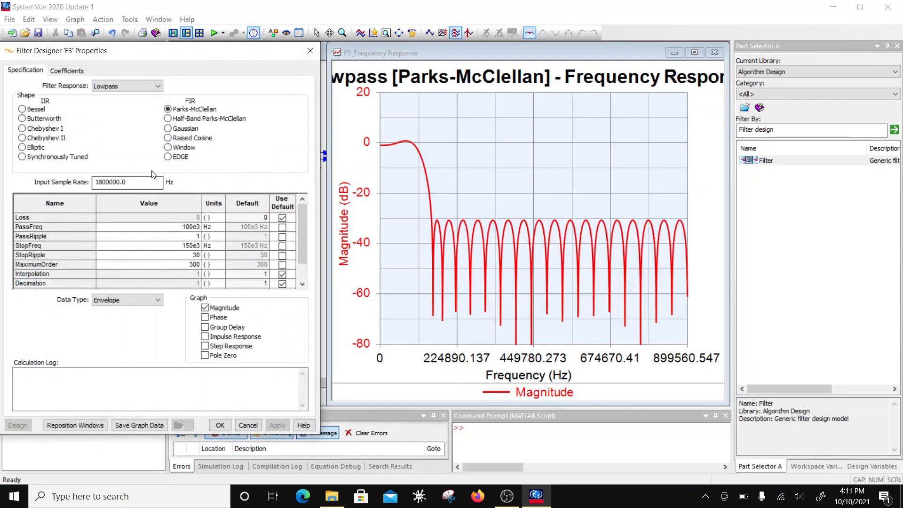
Set the new filter F3's shape to Raised Cosine and its input sample rate to Sample_Rate.
{"action": "left_click", "coordinate": [168, 138]}
{"action": "left_click_drag", "start_coordinate": [160, 182], "coordinate": [32, 185]}
{"action": "type", "text": "Sample_"}
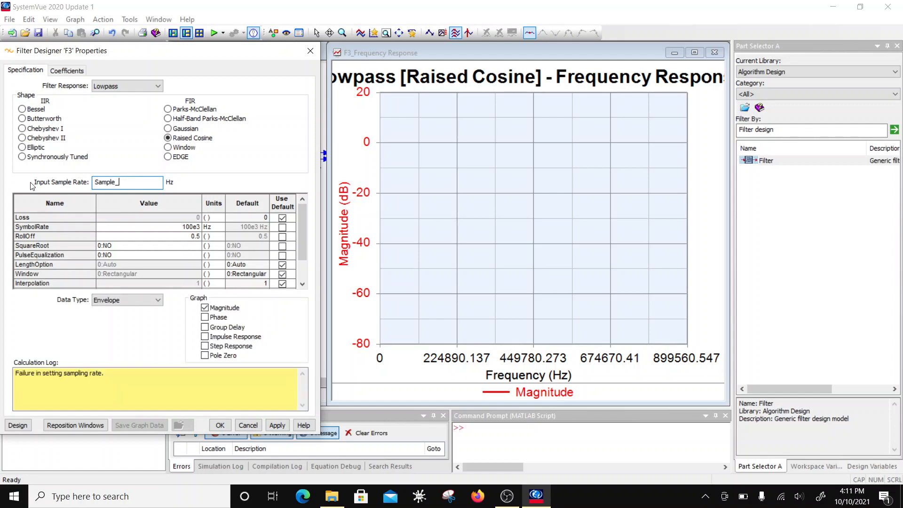
{"action": "type", "text": "Rate"}
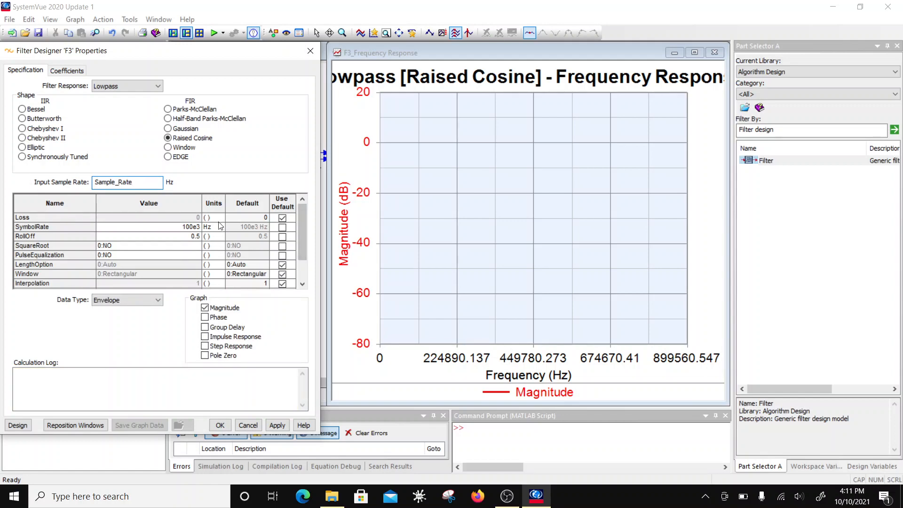
Set F3's SymbolRate to Sample_Rate/6, RollOff to 0.06 and SquareRoot to 1:YES.
{"action": "double_click", "coordinate": [184, 226]}
{"action": "type", "text": "Sample"}
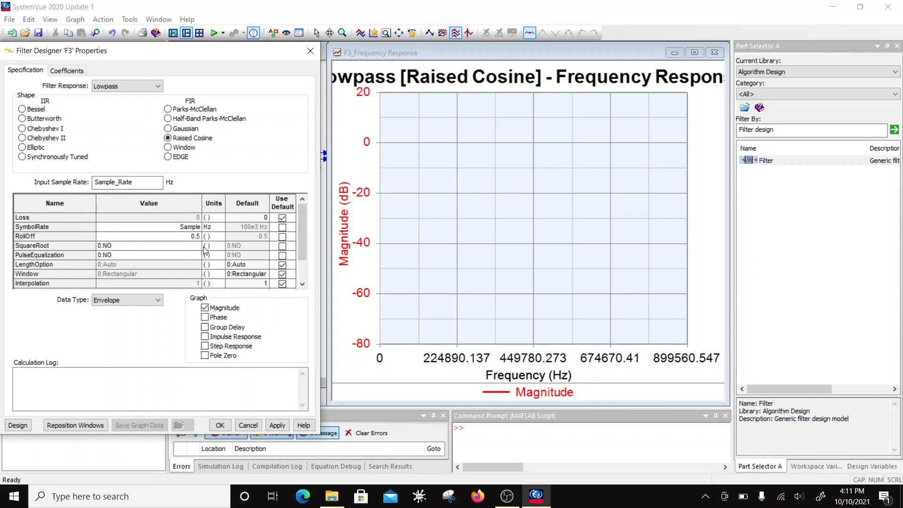
{"action": "type", "text": "_Rate/6"}
{"action": "left_click", "coordinate": [197, 237]}
{"action": "left_click", "coordinate": [135, 246]}
{"action": "left_click", "coordinate": [134, 245]}
{"action": "left_click", "coordinate": [144, 266]}
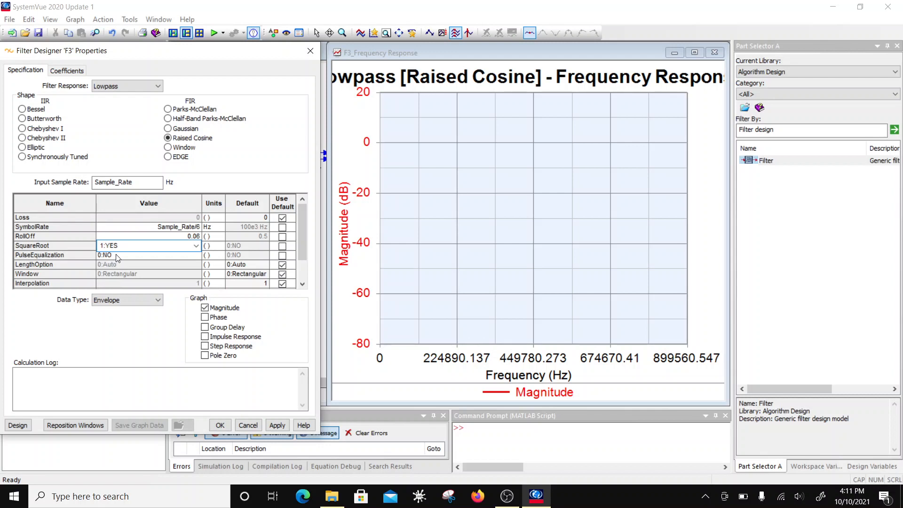
Set F3's LengthOption to 1:Number of Taps with a Length of 129.
{"action": "left_click", "coordinate": [158, 264]}
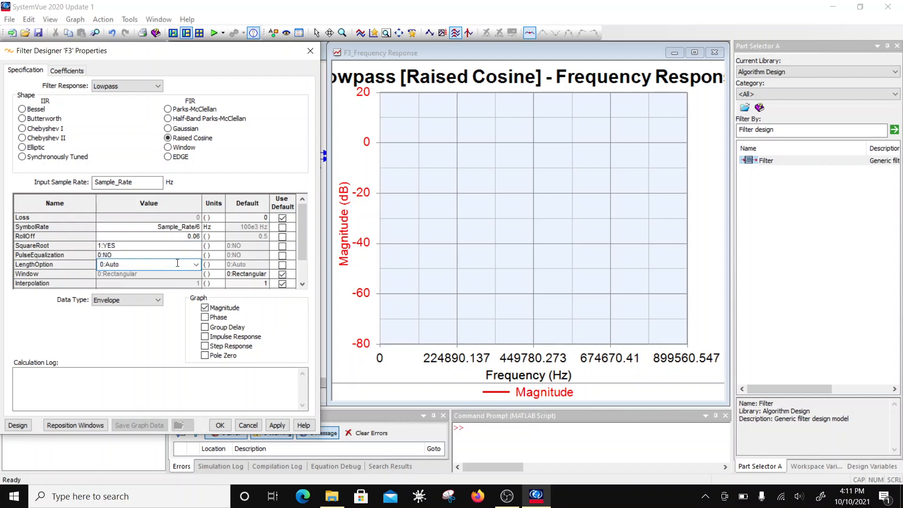
{"action": "left_click", "coordinate": [196, 265]}
{"action": "left_click", "coordinate": [174, 283]}
{"action": "left_click", "coordinate": [188, 279]}
{"action": "type", "text": "129"}
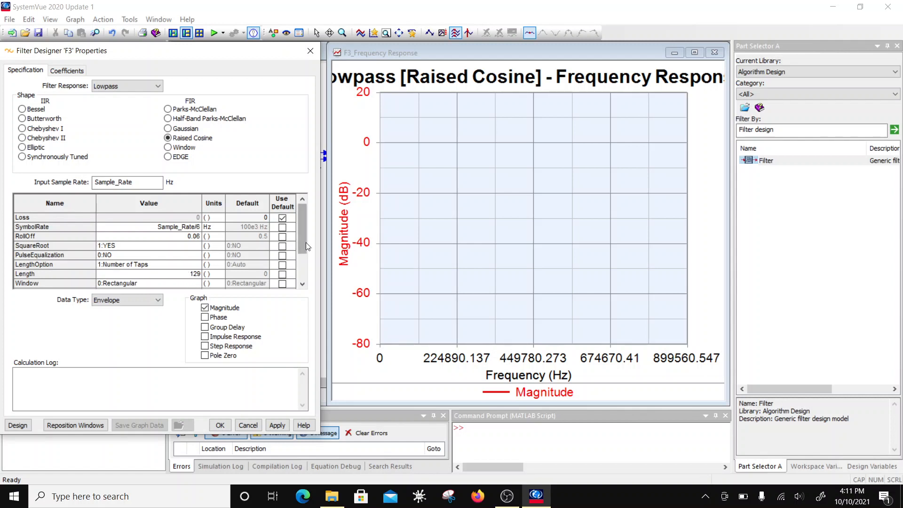
Set F3's Interpolation to 5 and accept the filter design.
{"action": "scroll", "coordinate": [306, 242], "scroll_direction": "down", "scroll_amount": 2}
{"action": "scroll", "coordinate": [196, 256], "scroll_direction": "up", "scroll_amount": 2}
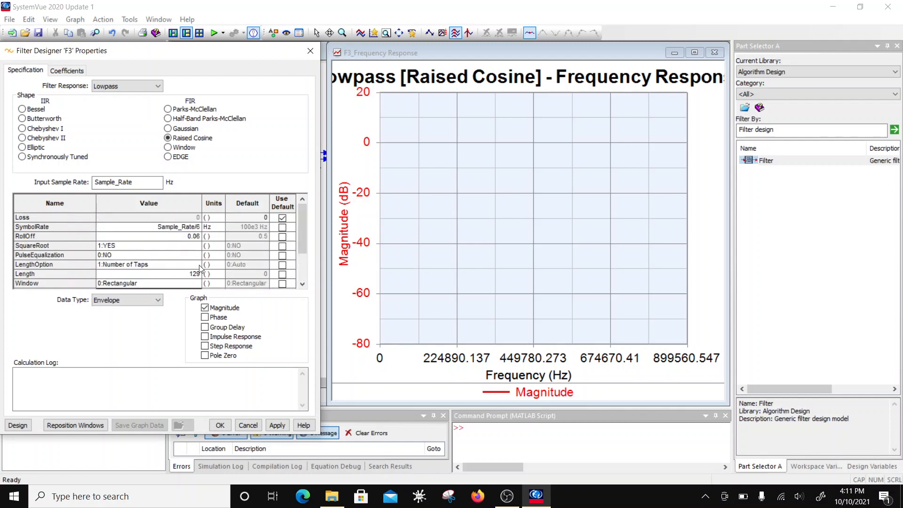
{"action": "left_click_drag", "start_coordinate": [302, 246], "coordinate": [301, 273]}
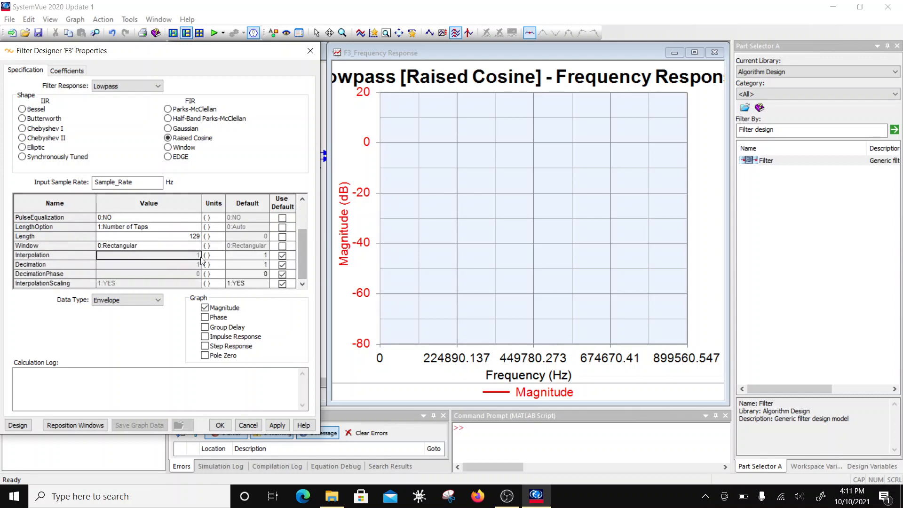
{"action": "type", "text": "5"}
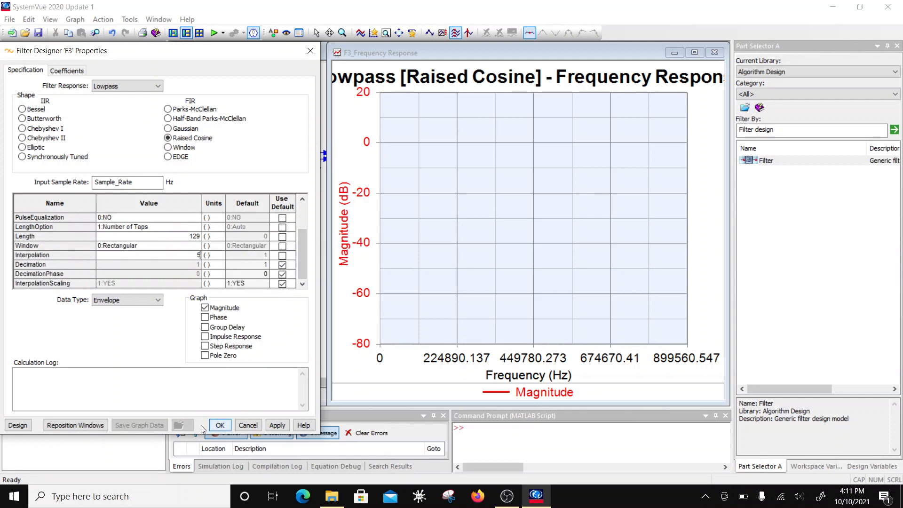
{"action": "left_click", "coordinate": [219, 425]}
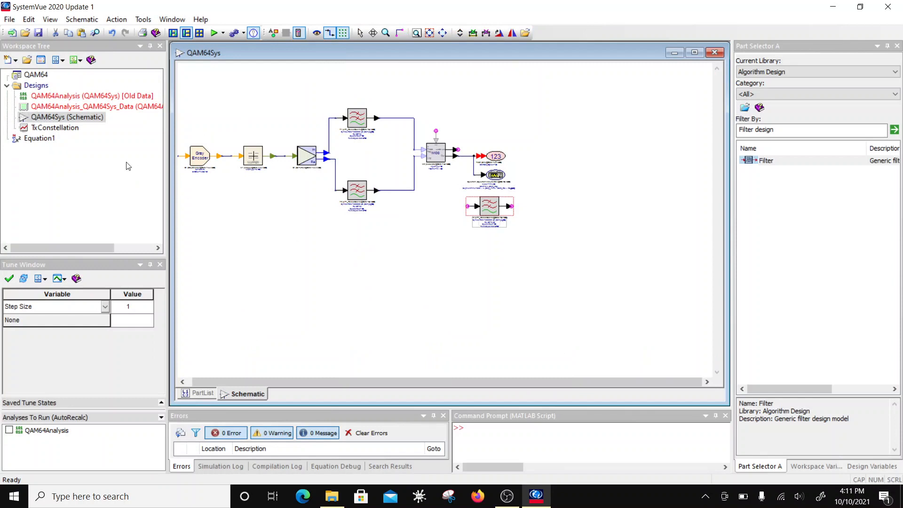
Delete the two old raised cosine filters from the upper and lower branches.
{"action": "left_click", "coordinate": [363, 117]}
{"action": "key", "text": "Delete"}
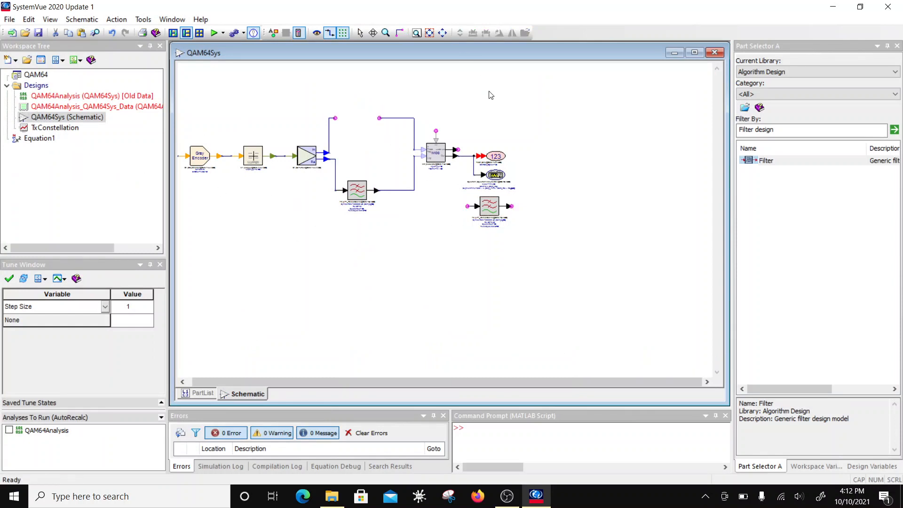
{"action": "left_click", "coordinate": [350, 185]}
{"action": "key", "text": "Delete"}
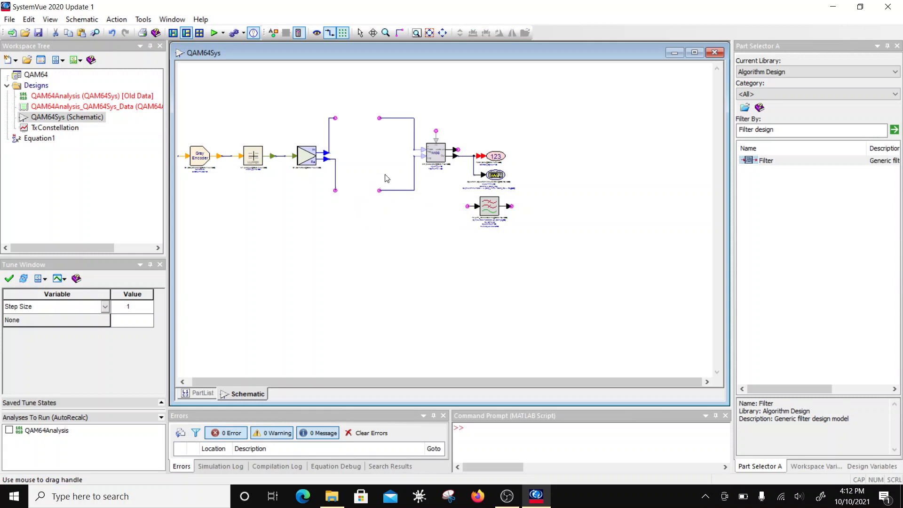
Move the new raised cosine filter into the upper branch gap and place a copy of it in the lower branch gap.
{"action": "left_click_drag", "start_coordinate": [469, 200], "coordinate": [336, 112]}
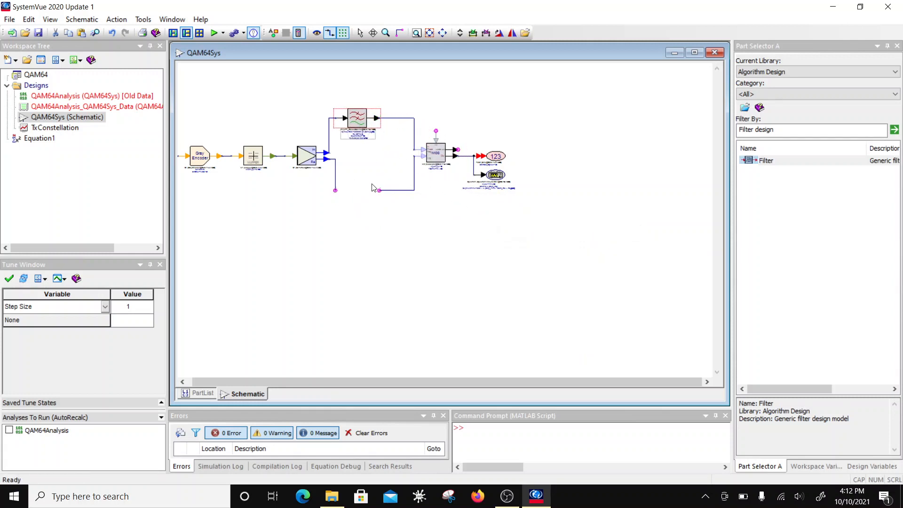
{"action": "key", "text": "ctrl+v"}
{"action": "left_click", "coordinate": [337, 193]}
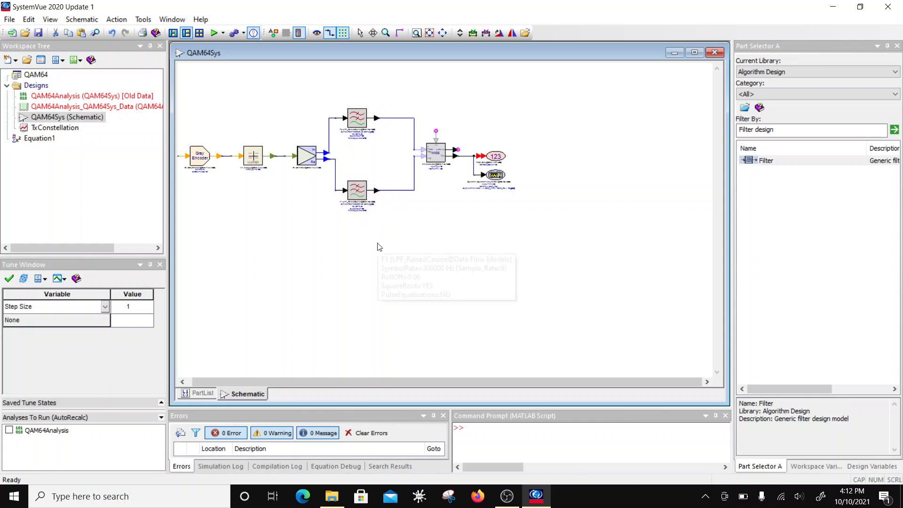
Rerun the QAM64 analysis, inspect the enlarged TxConstellation graph, and close it.
{"action": "left_click", "coordinate": [214, 32]}
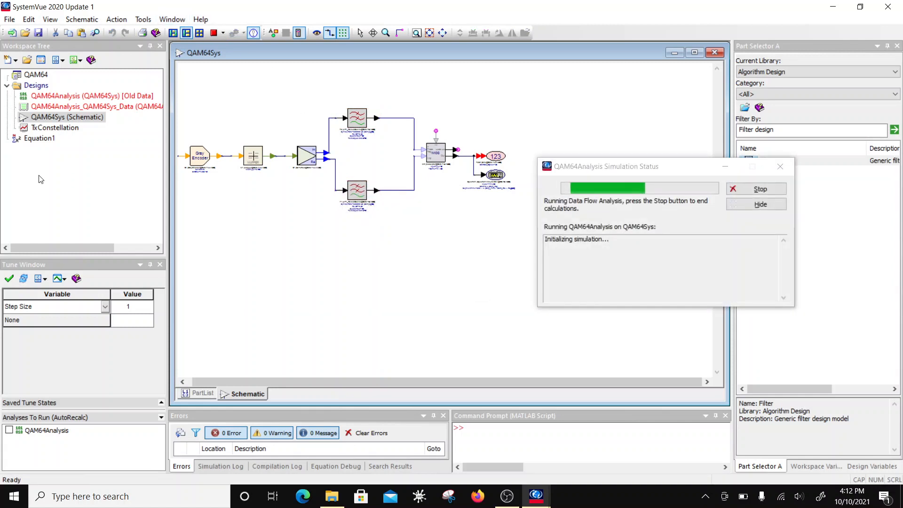
{"action": "double_click", "coordinate": [56, 129]}
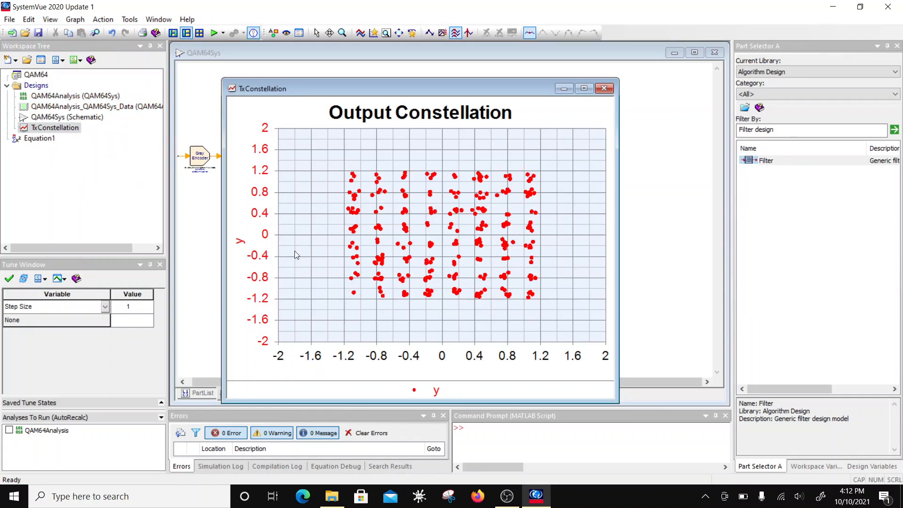
{"action": "left_click_drag", "start_coordinate": [433, 91], "coordinate": [425, 41]}
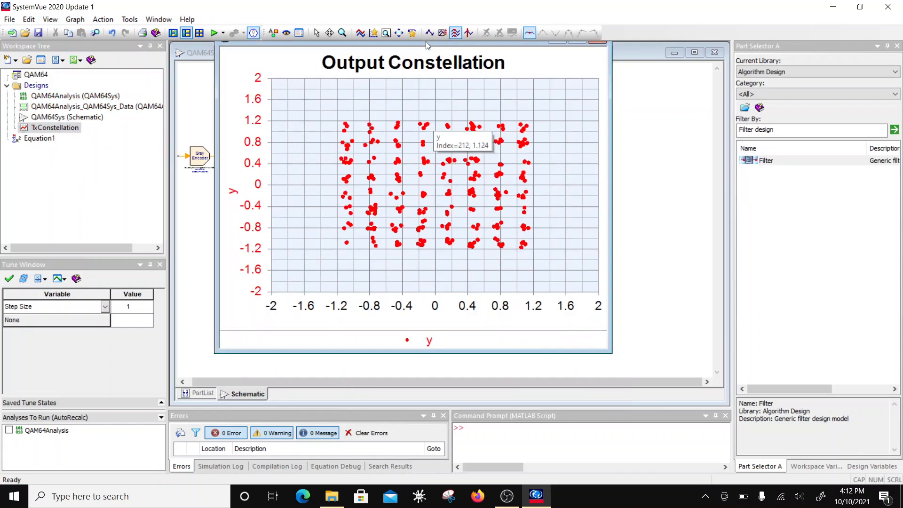
{"action": "left_click_drag", "start_coordinate": [613, 354], "coordinate": [613, 406]}
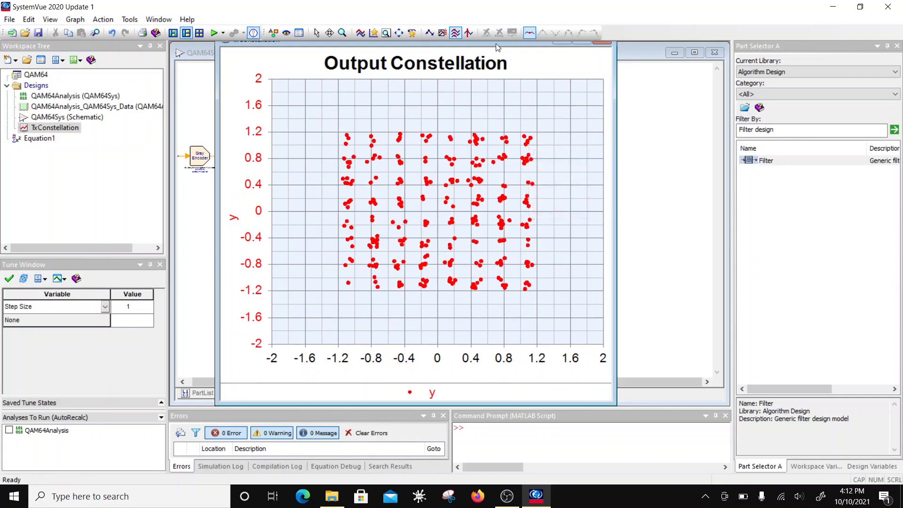
{"action": "left_click", "coordinate": [607, 42]}
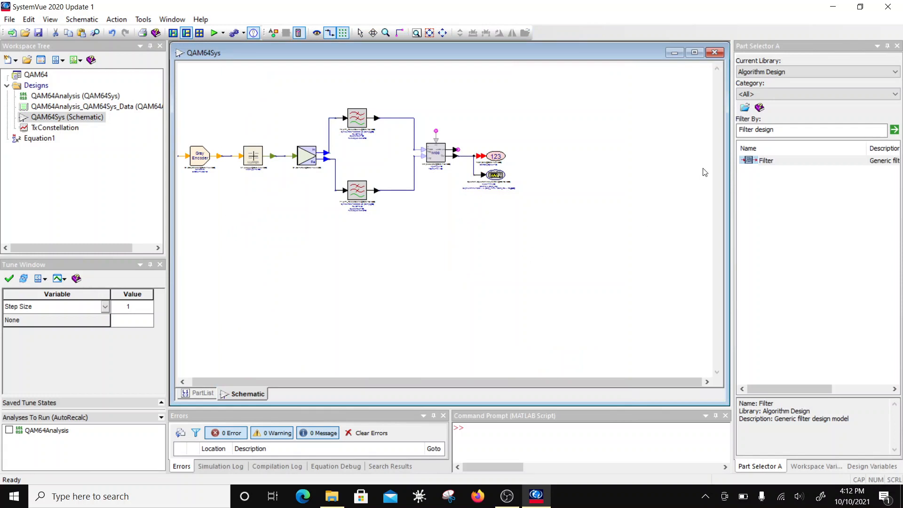
Search the parts for Demod and place a Demodulator below the Gray encoder in the schematic.
{"action": "left_click", "coordinate": [776, 129]}
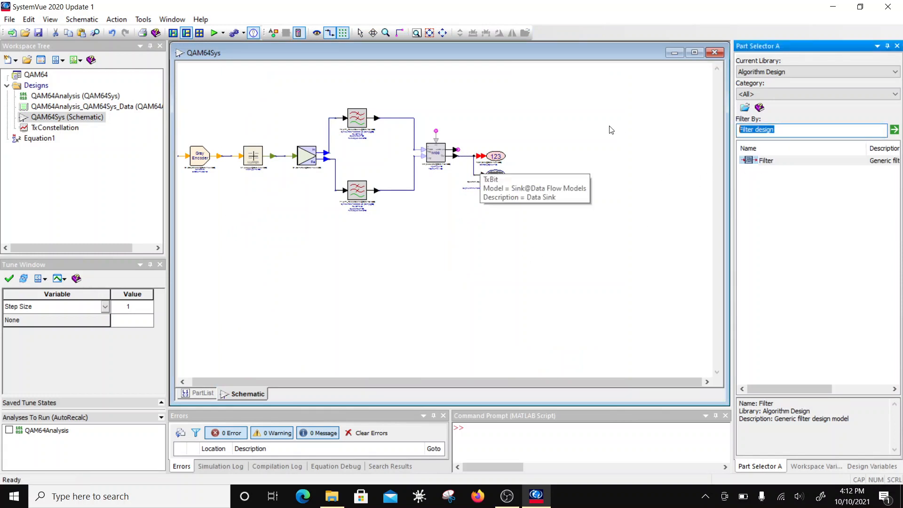
{"action": "type", "text": "Demod"}
{"action": "key", "text": "Return"}
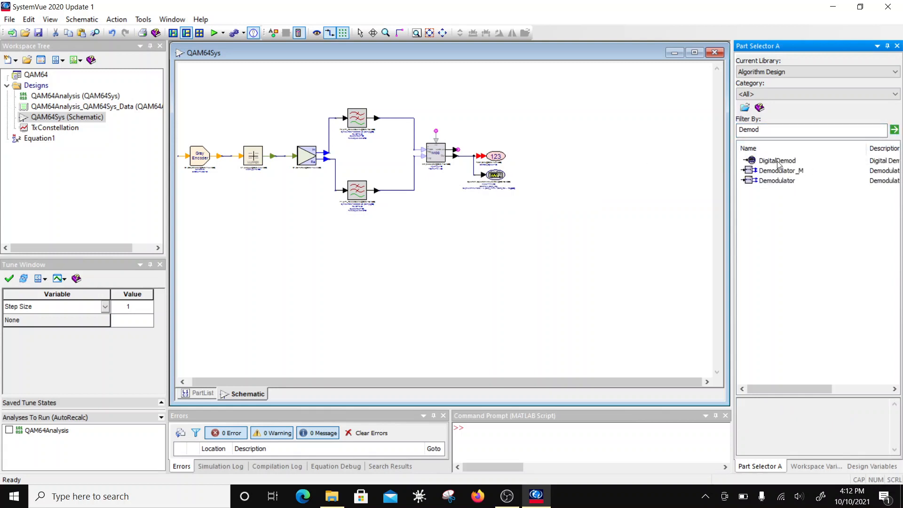
{"action": "left_click_drag", "start_coordinate": [776, 183], "coordinate": [467, 286]}
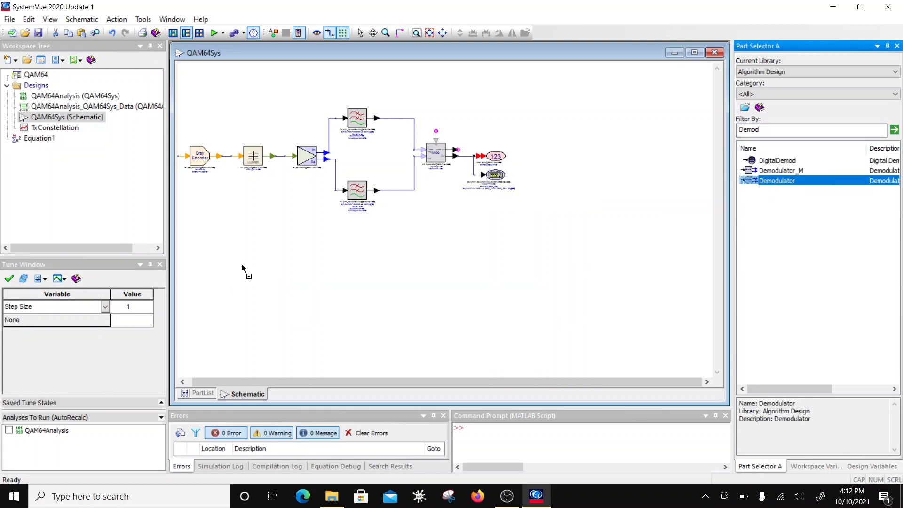
{"action": "scroll", "coordinate": [242, 266], "scroll_direction": "down", "scroll_amount": 1}
{"action": "left_click", "coordinate": [379, 205]}
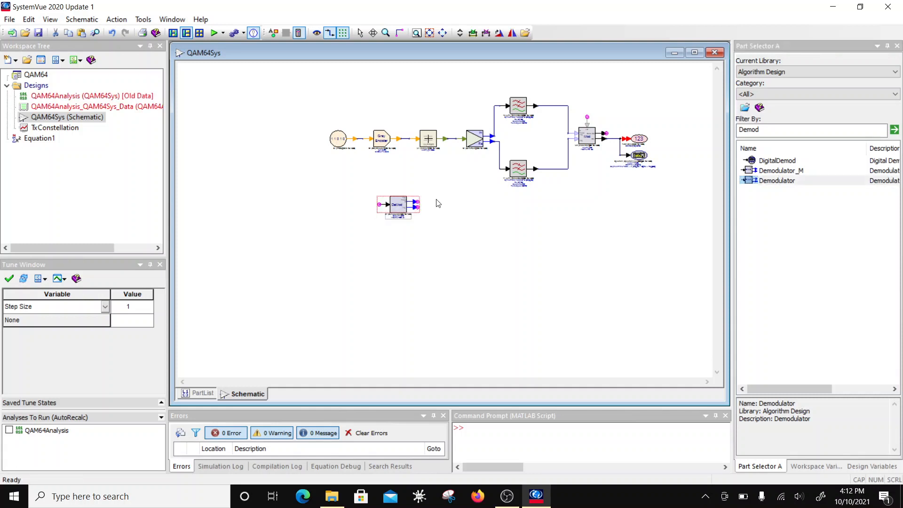
{"action": "scroll", "coordinate": [434, 203], "scroll_direction": "up", "scroll_amount": 1}
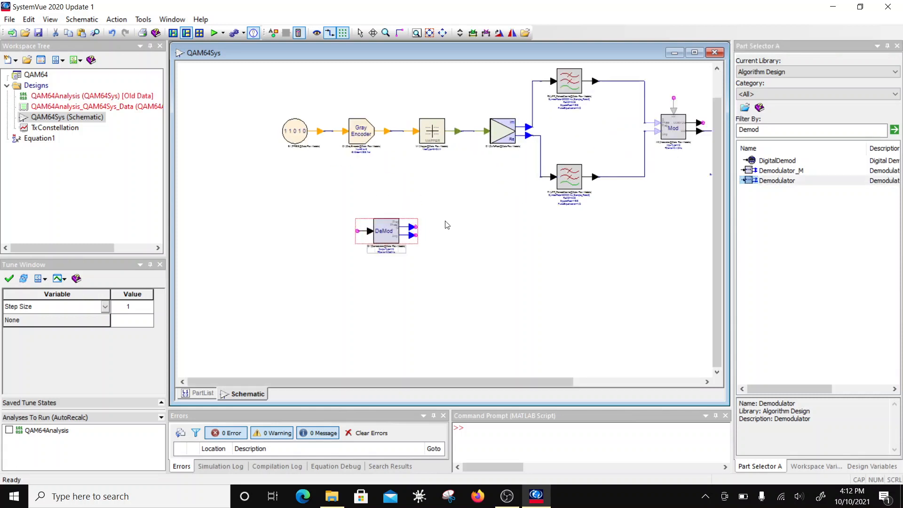
Set demodulator D1's FCarrier to 2.4 GHz.
{"action": "double_click", "coordinate": [383, 230]}
{"action": "left_click", "coordinate": [399, 210]}
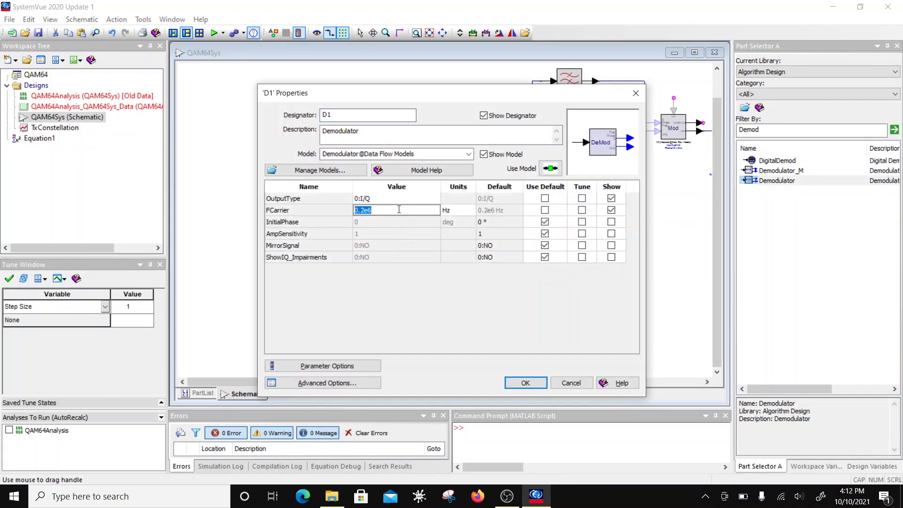
{"action": "type", "text": "2.4"}
{"action": "left_click", "coordinate": [471, 210]}
{"action": "left_click", "coordinate": [471, 210]}
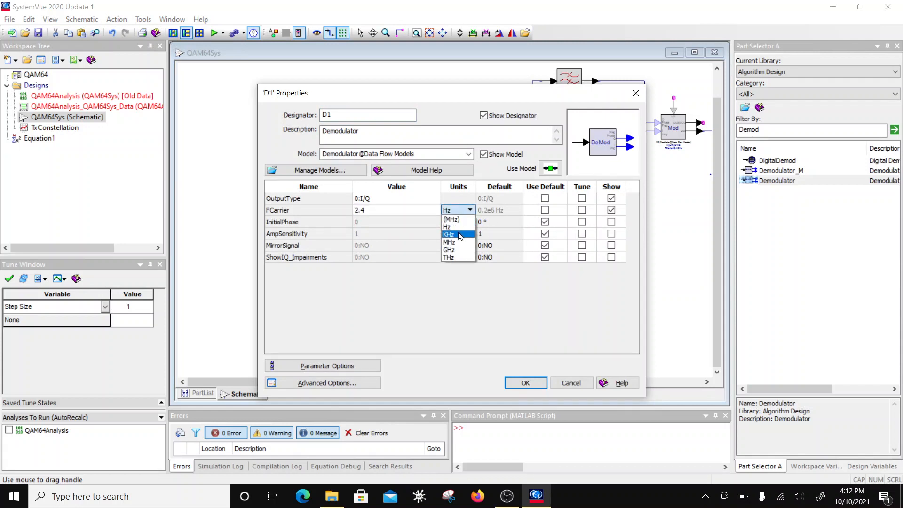
{"action": "left_click", "coordinate": [450, 249]}
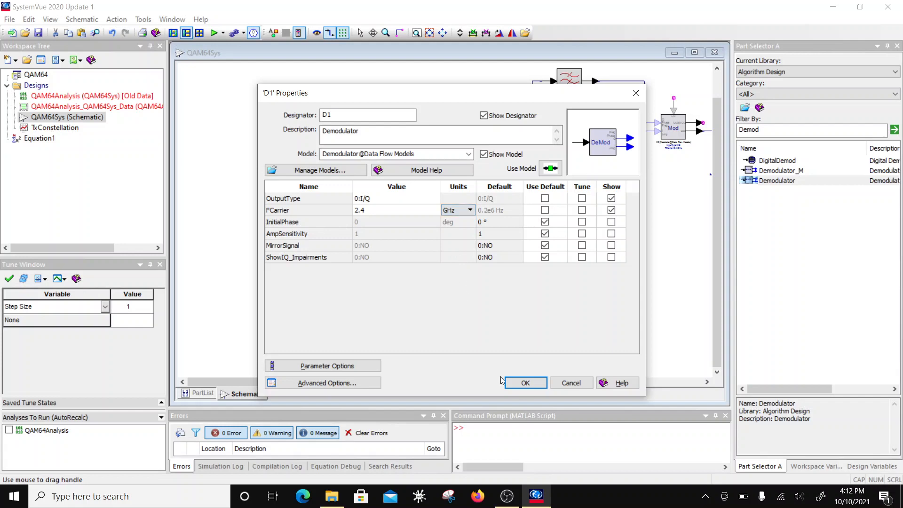
{"action": "left_click", "coordinate": [526, 383]}
Check modulator M2's parameters and wire its main output to the demodulator's input.
{"action": "scroll", "coordinate": [384, 203], "scroll_direction": "up", "scroll_amount": 5}
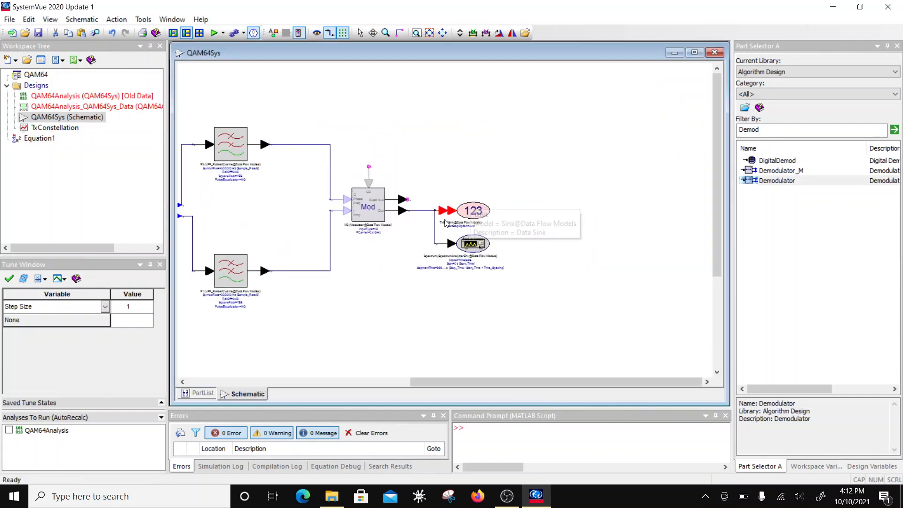
{"action": "double_click", "coordinate": [384, 203]}
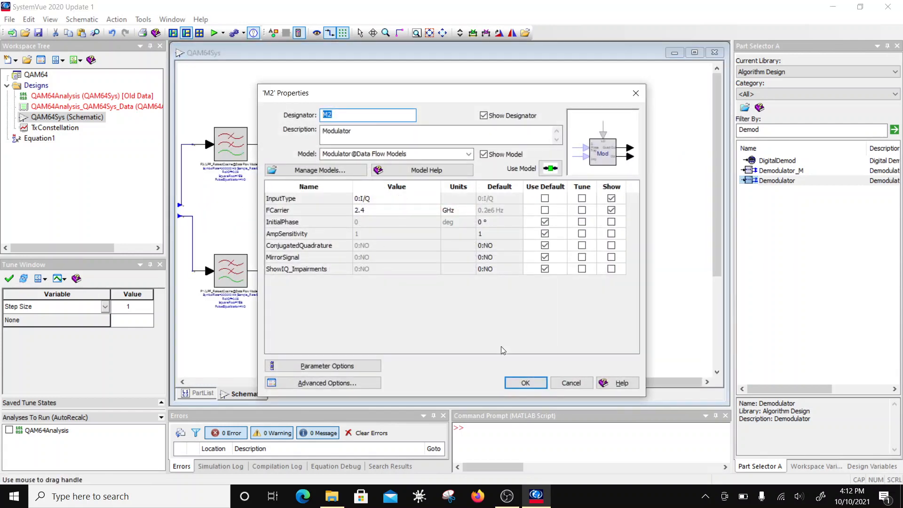
{"action": "left_click", "coordinate": [524, 381]}
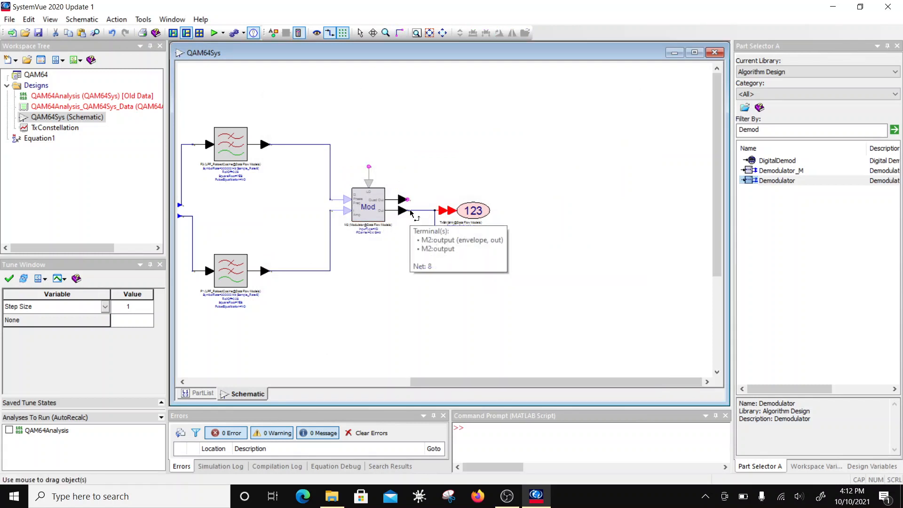
{"action": "left_click_drag", "start_coordinate": [401, 238], "coordinate": [222, 243]}
{"action": "scroll", "coordinate": [331, 304], "scroll_direction": "down", "scroll_amount": 2}
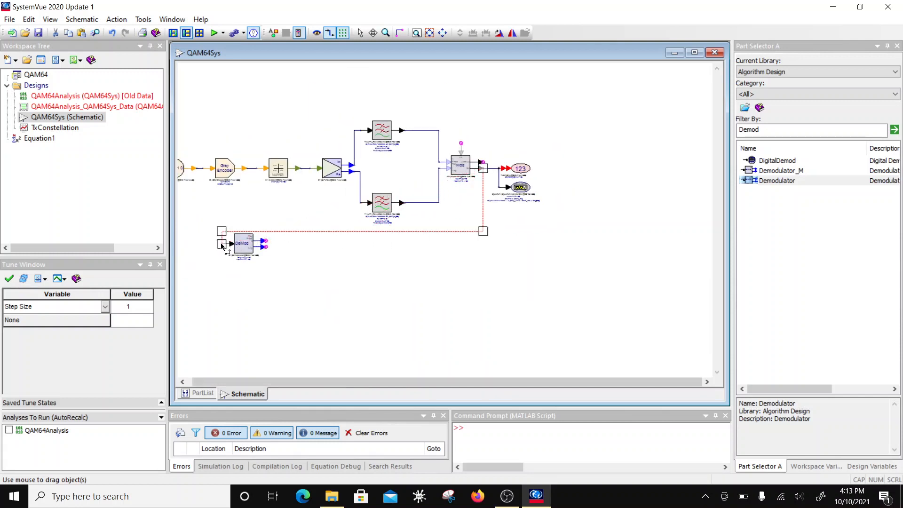
Move the demodulator slightly lower in the schematic, keeping its input wire attached.
{"action": "left_click", "coordinate": [249, 265]}
{"action": "left_click_drag", "start_coordinate": [250, 265], "coordinate": [246, 285]}
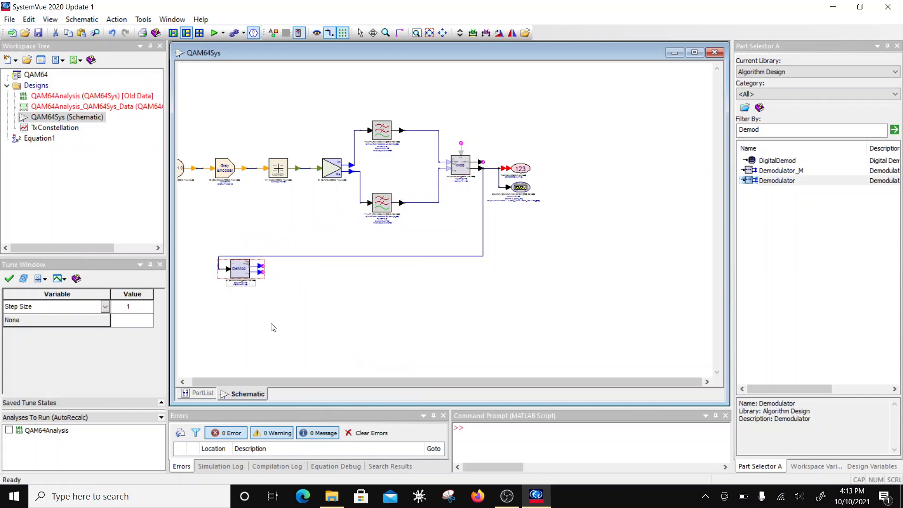
{"action": "scroll", "coordinate": [460, 199], "scroll_direction": "up", "scroll_amount": 3}
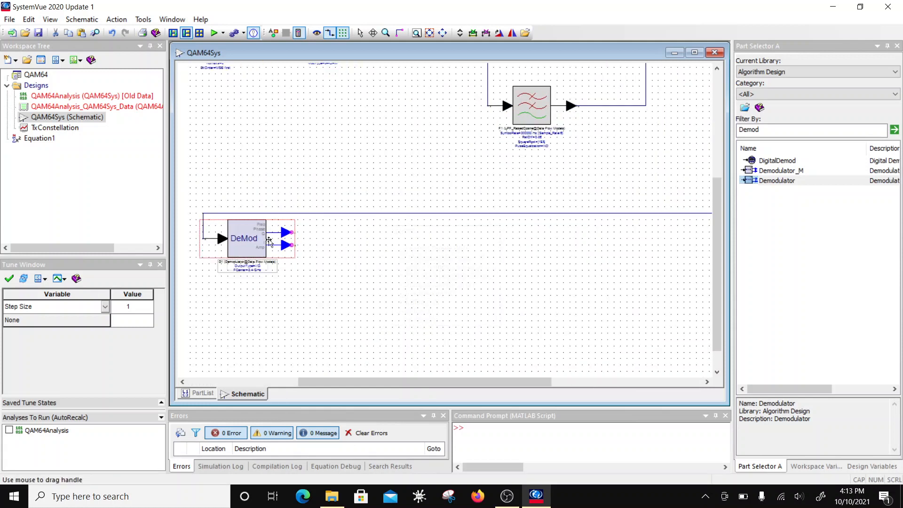
{"action": "scroll", "coordinate": [442, 216], "scroll_direction": "down", "scroll_amount": 2}
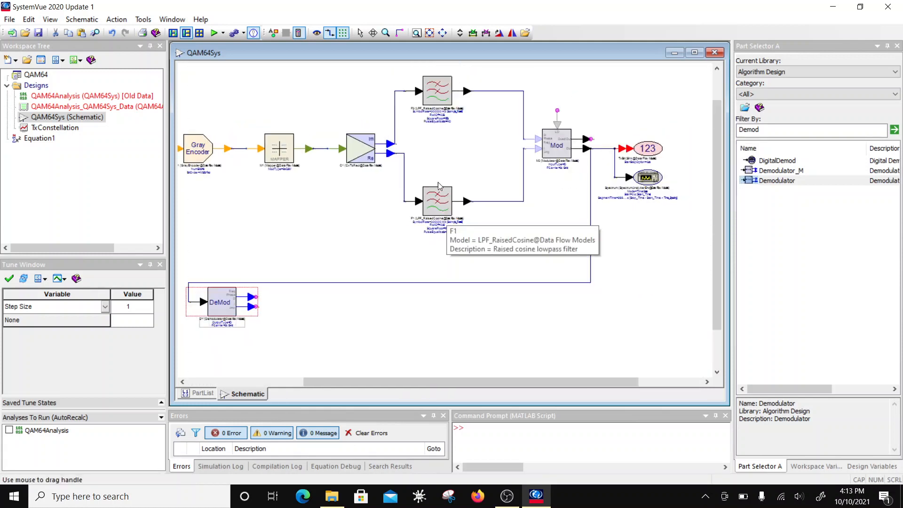
Copy the transmitter's two raised cosine filters and place the duplicates beside the demodulator's outputs.
{"action": "left_click", "coordinate": [438, 91]}
{"action": "left_click", "coordinate": [438, 201], "text": "ctrl"}
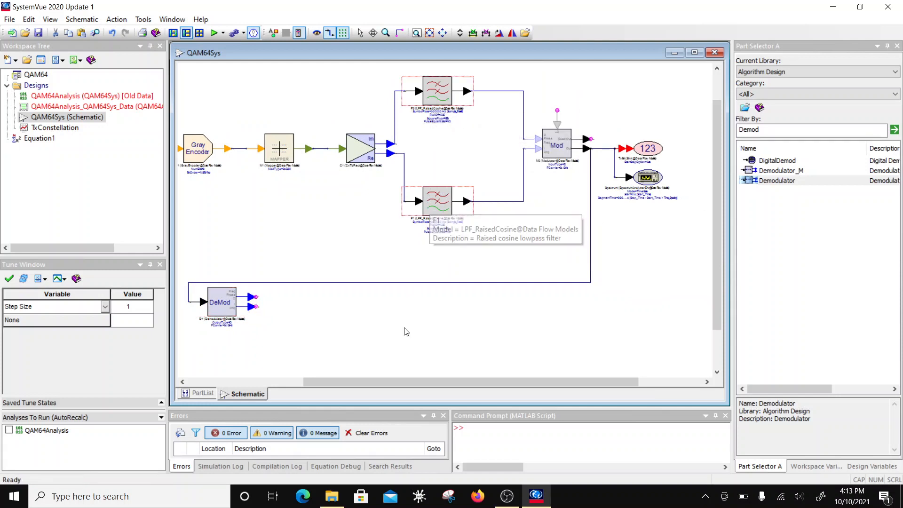
{"action": "key", "text": "ctrl+c"}
{"action": "key", "text": "ctrl+v"}
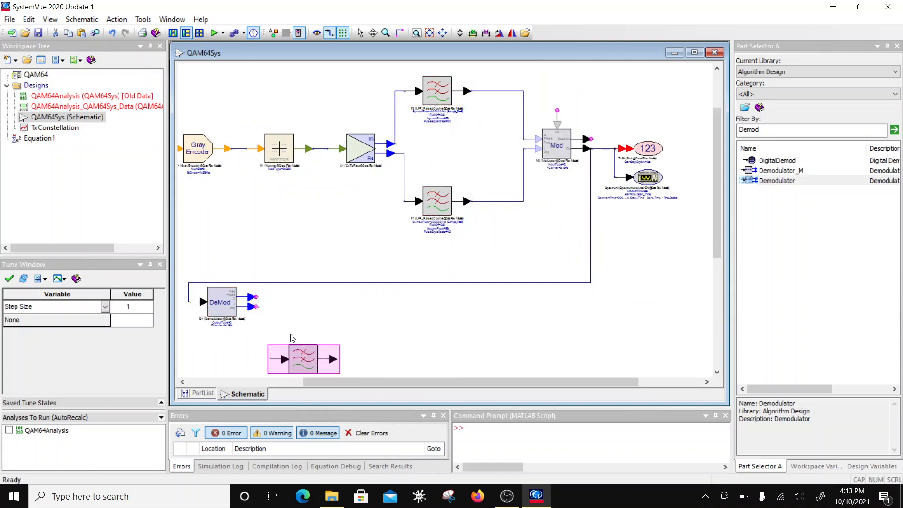
{"action": "left_click", "coordinate": [279, 302]}
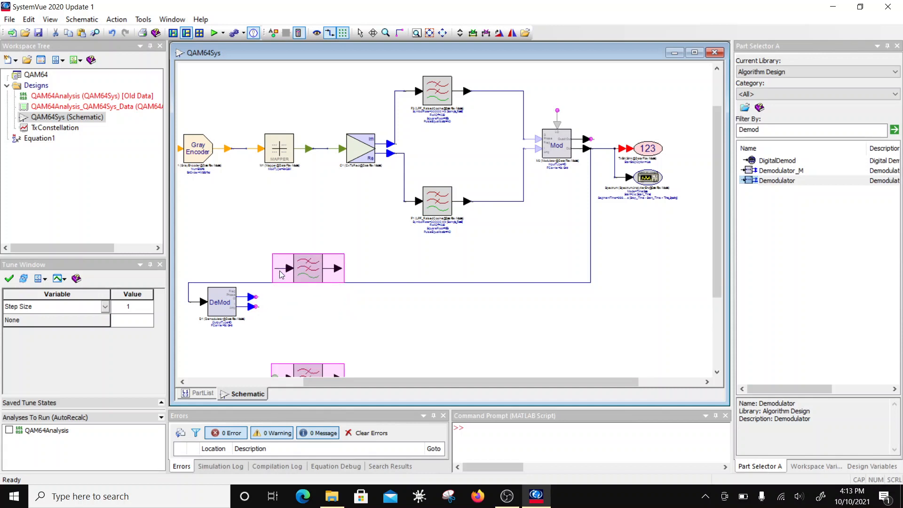
{"action": "left_click", "coordinate": [279, 270]}
Move the demodulator up and bring the lower copied filter closer beneath the upper one.
{"action": "left_click", "coordinate": [230, 288]}
{"action": "left_click_drag", "start_coordinate": [230, 288], "coordinate": [230, 273]}
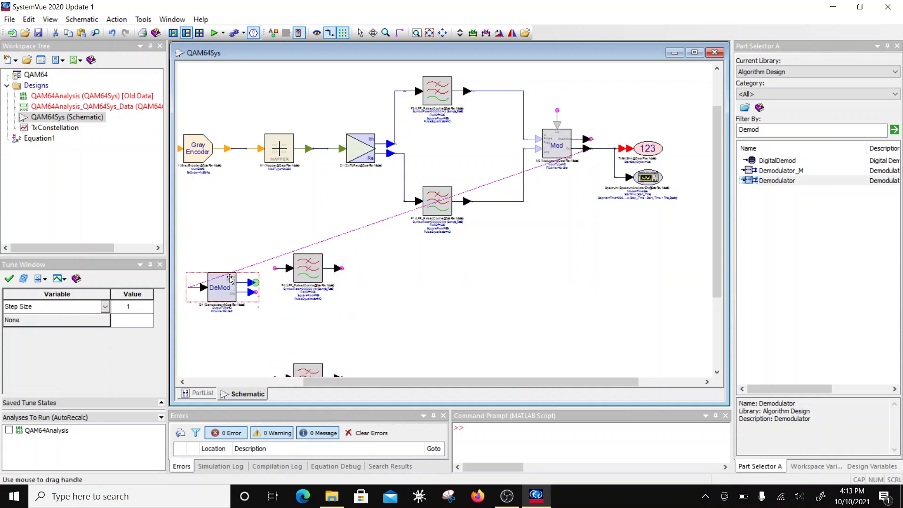
{"action": "left_click_drag", "start_coordinate": [303, 364], "coordinate": [306, 308]}
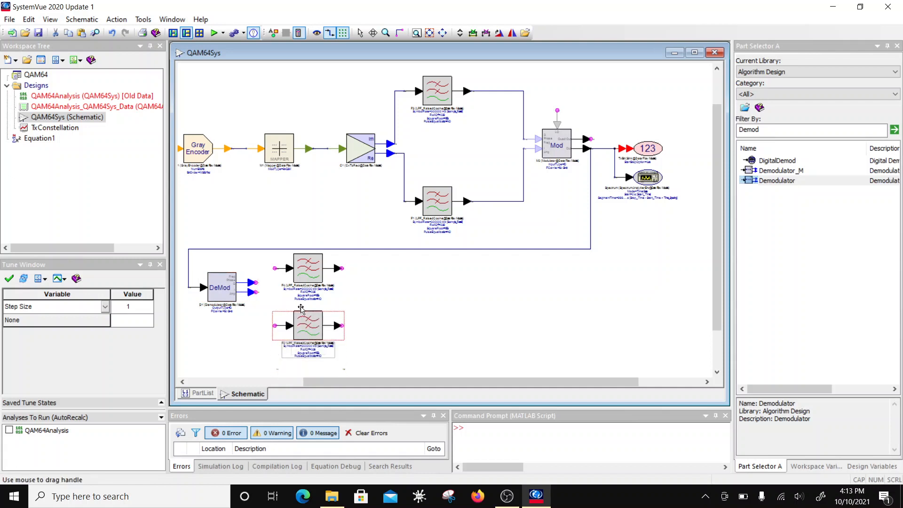
Wire the demodulator's upper output to the upper copied filter and its lower output to the lower one.
{"action": "left_click", "coordinate": [403, 308]}
{"action": "scroll", "coordinate": [210, 286], "scroll_direction": "up", "scroll_amount": 1}
{"action": "scroll", "coordinate": [436, 226], "scroll_direction": "up", "scroll_amount": 1}
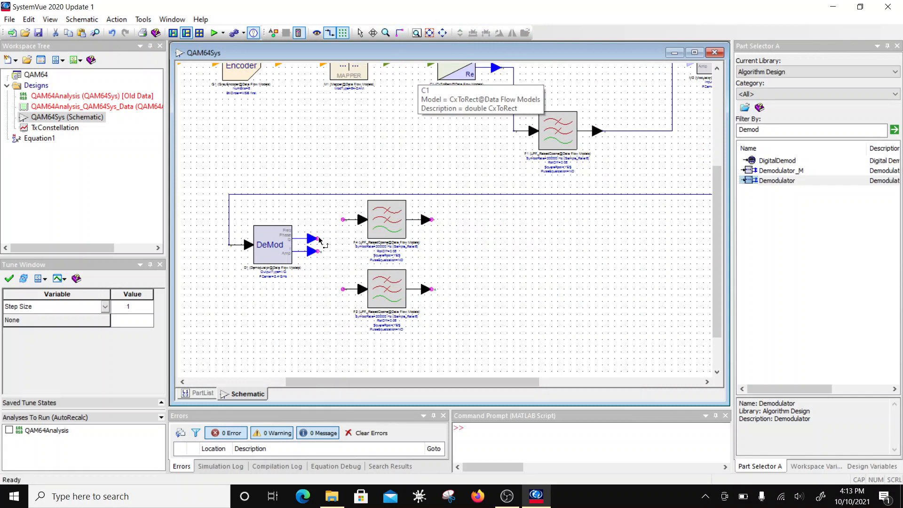
{"action": "left_click_drag", "start_coordinate": [320, 240], "coordinate": [343, 219]}
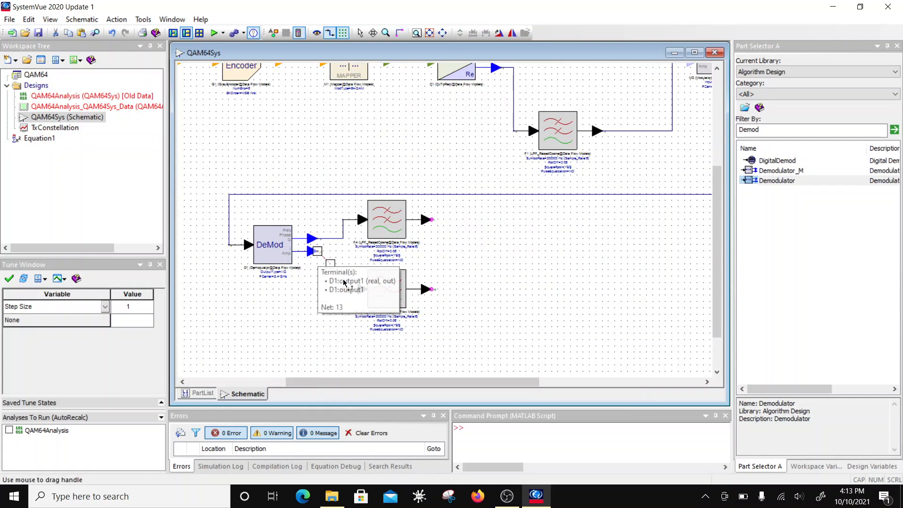
{"action": "left_click_drag", "start_coordinate": [344, 281], "coordinate": [345, 288]}
Set receive filter F4's Interpolation to 1, Decimation to 5 and DecimationPhase to 3.
{"action": "double_click", "coordinate": [380, 238]}
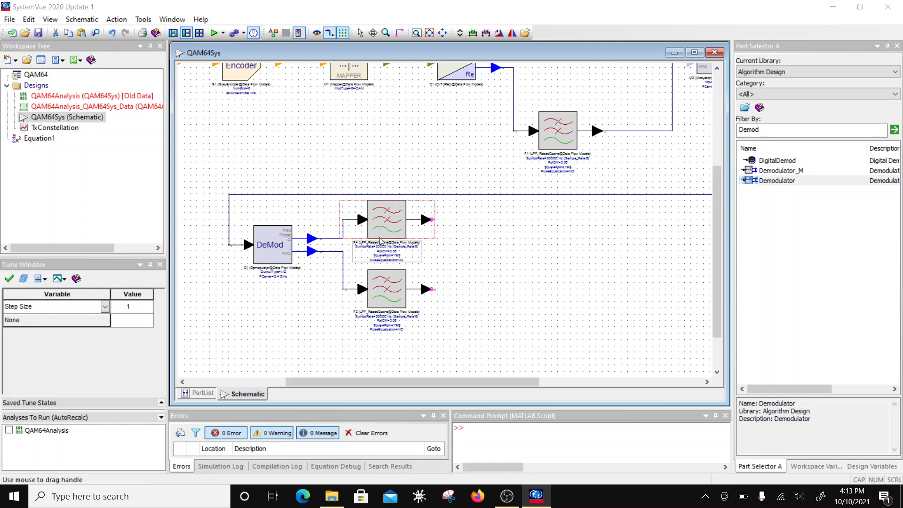
{"action": "left_click", "coordinate": [366, 293]}
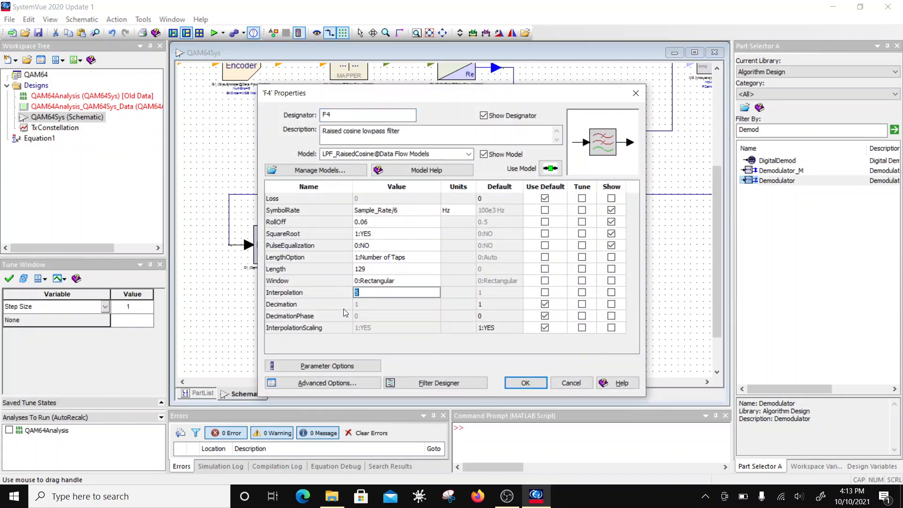
{"action": "type", "text": "1"}
{"action": "left_click", "coordinate": [366, 304]}
{"action": "type", "text": "5"}
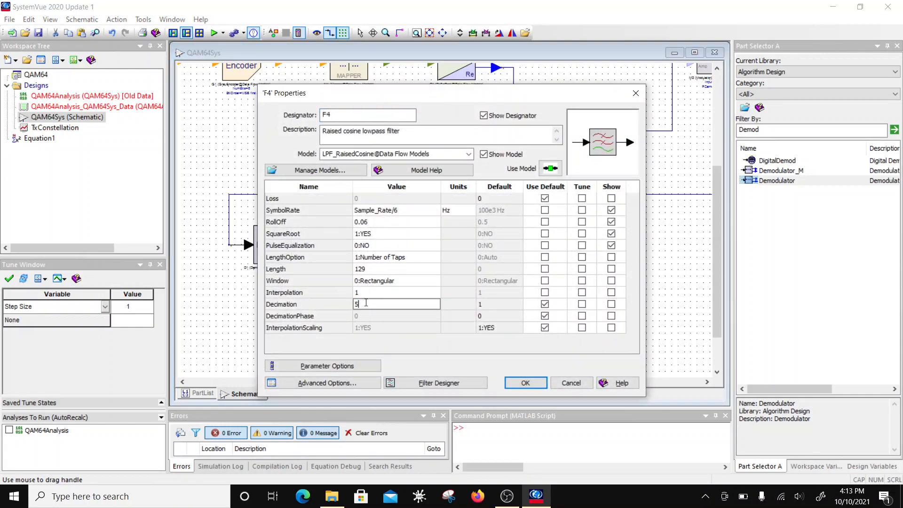
{"action": "left_click", "coordinate": [366, 317]}
{"action": "type", "text": "3"}
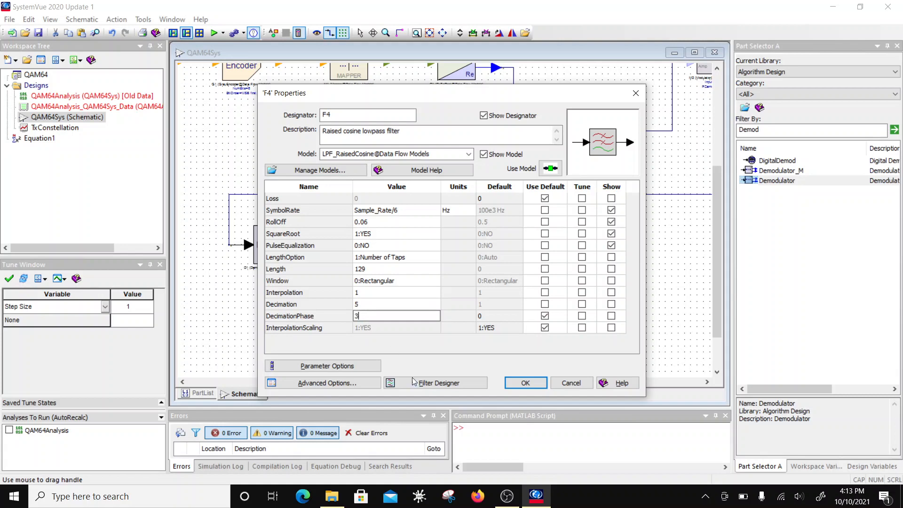
{"action": "left_click", "coordinate": [525, 383]}
Set receive filter F2's Interpolation to 1 and Decimation to 5.
{"action": "double_click", "coordinate": [376, 296]}
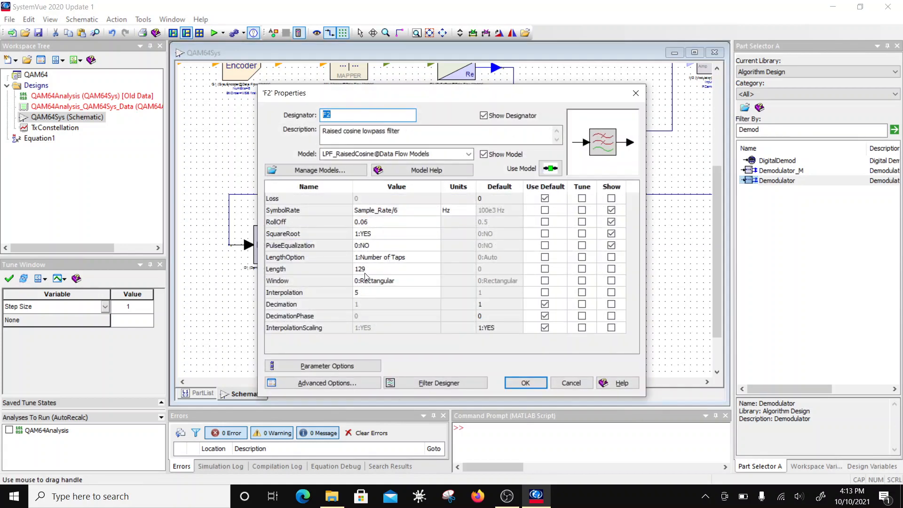
{"action": "left_click", "coordinate": [365, 294]}
{"action": "type", "text": "1"}
{"action": "left_click", "coordinate": [375, 305]}
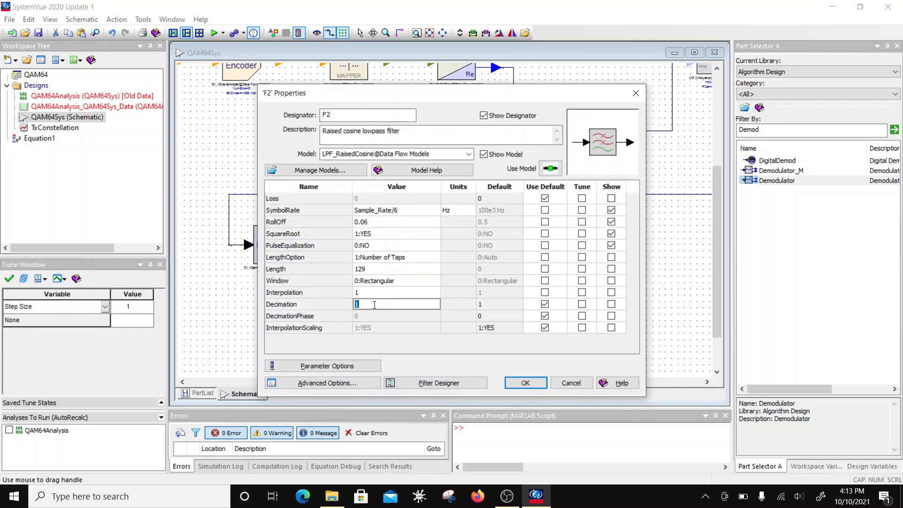
{"action": "type", "text": "5"}
{"action": "key", "text": "Return"}
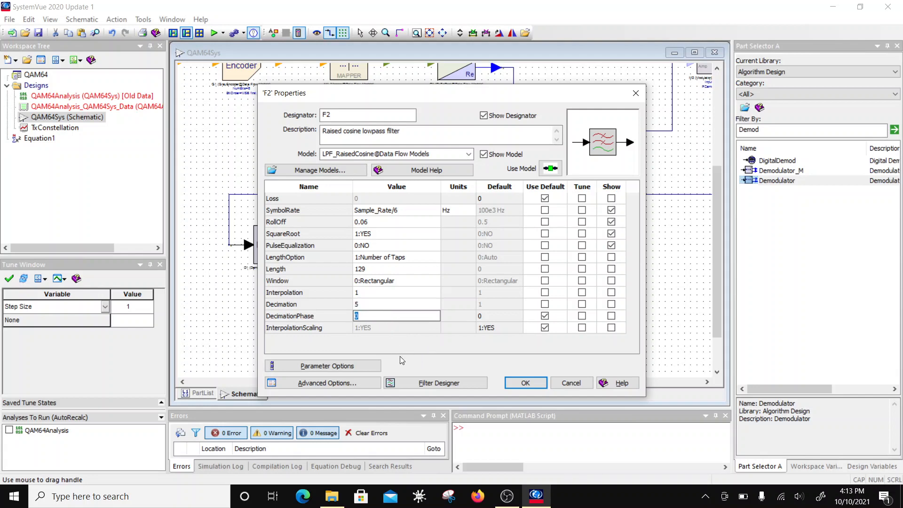
{"action": "left_click", "coordinate": [538, 382]}
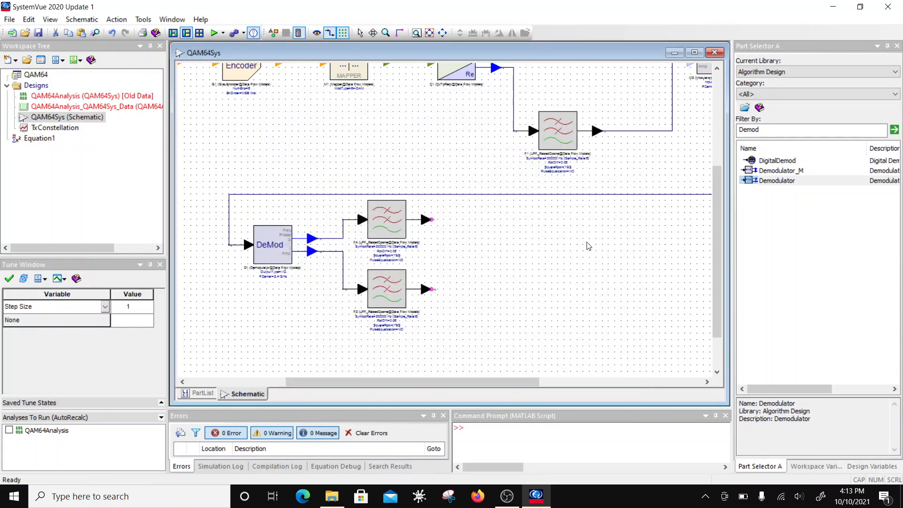
Search the parts for RectToCx and place a RectToCx converter after the two receive filters.
{"action": "scroll", "coordinate": [587, 245], "scroll_direction": "down", "scroll_amount": 2}
{"action": "scroll", "coordinate": [250, 169], "scroll_direction": "down", "scroll_amount": 1}
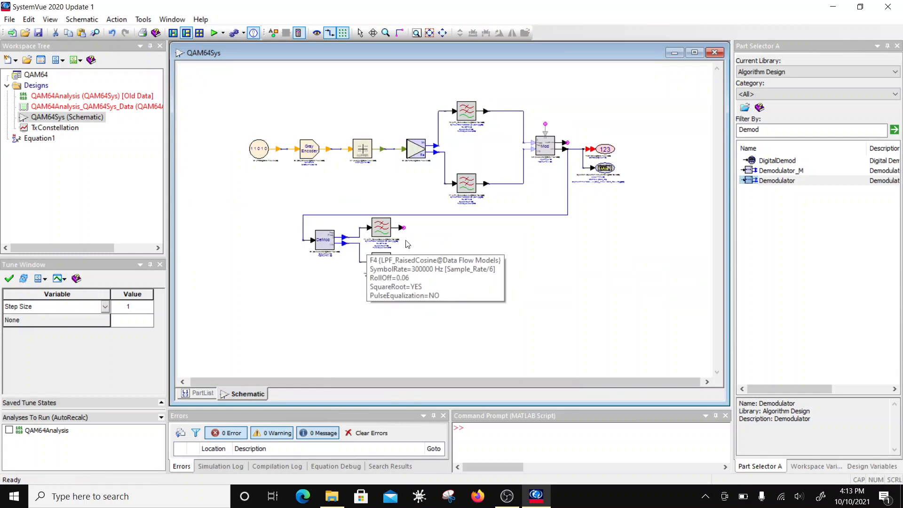
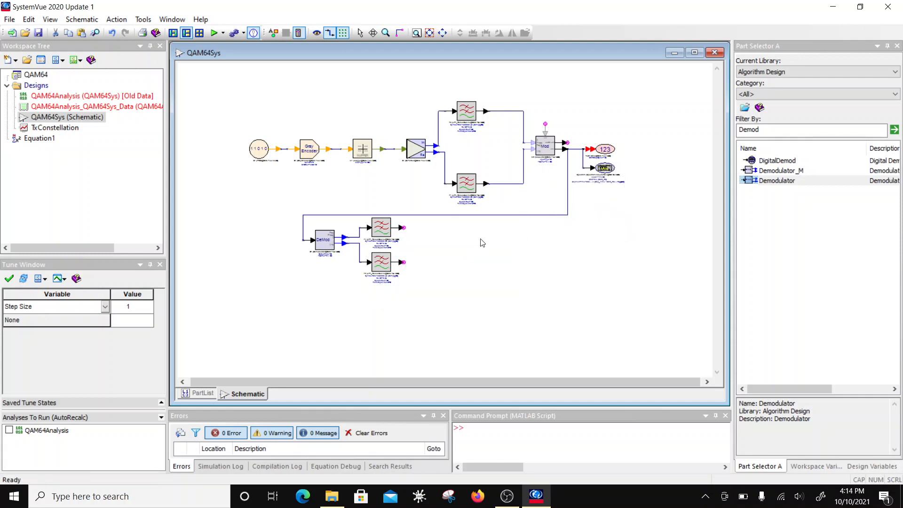
{"action": "left_click_drag", "start_coordinate": [777, 131], "coordinate": [650, 133]}
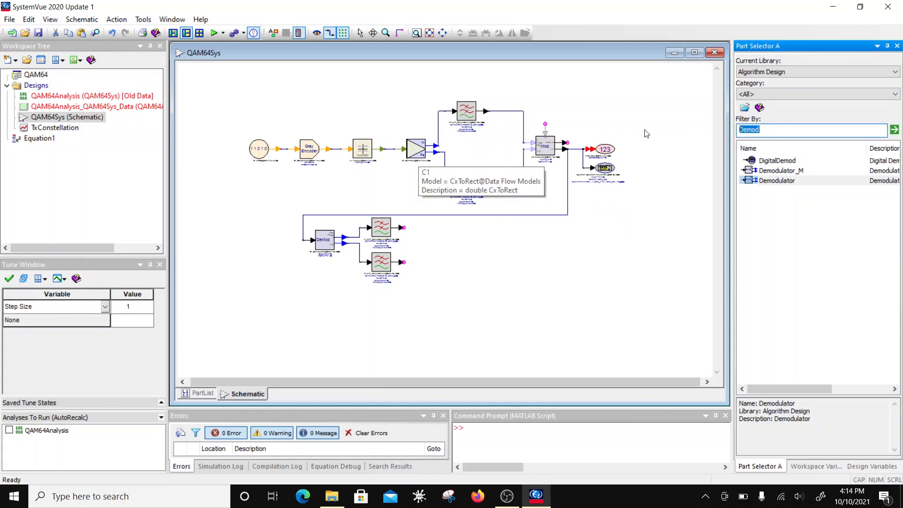
{"action": "type", "text": "RectToCx"}
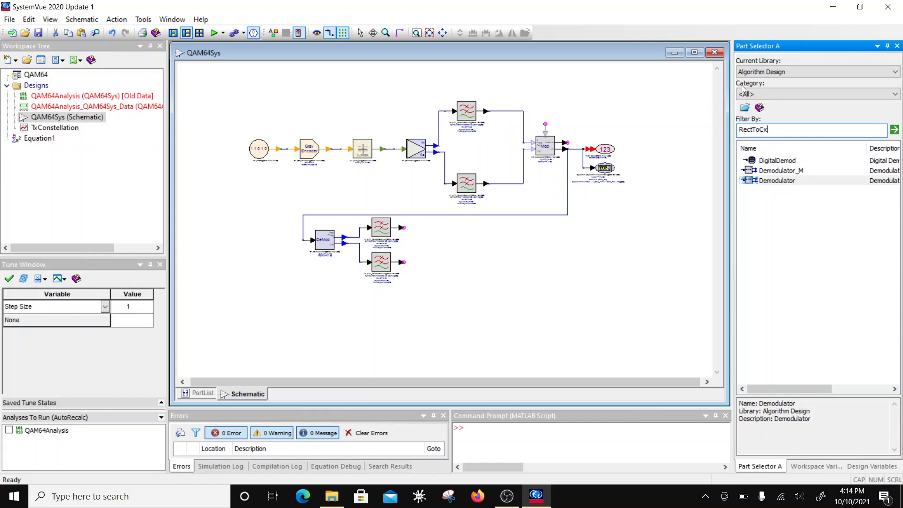
{"action": "left_click", "coordinate": [895, 129]}
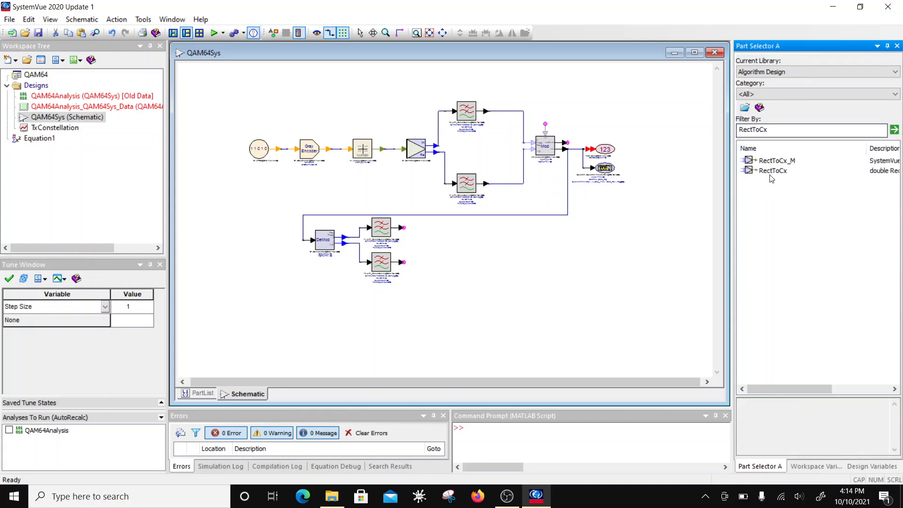
{"action": "left_click", "coordinate": [772, 171]}
{"action": "left_click", "coordinate": [424, 241]}
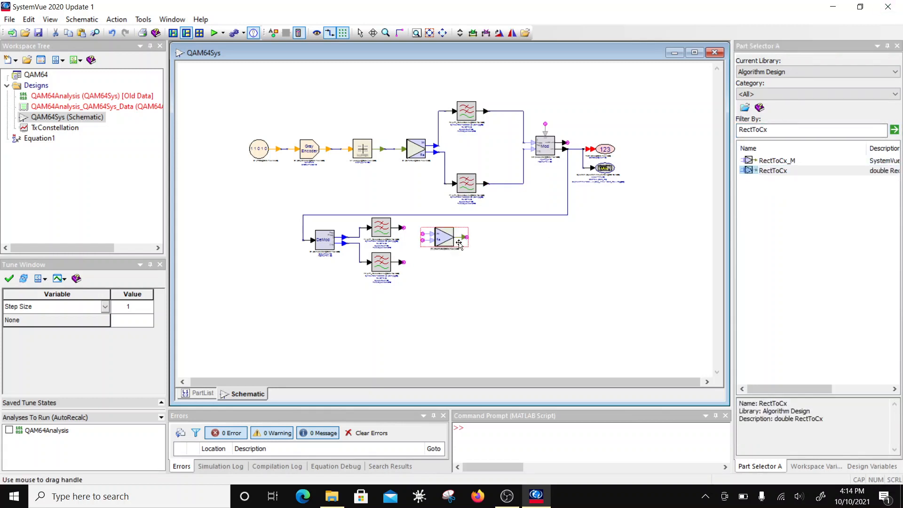
{"action": "scroll", "coordinate": [460, 242], "scroll_direction": "up", "scroll_amount": 1}
{"action": "left_click_drag", "start_coordinate": [474, 222], "coordinate": [470, 227]}
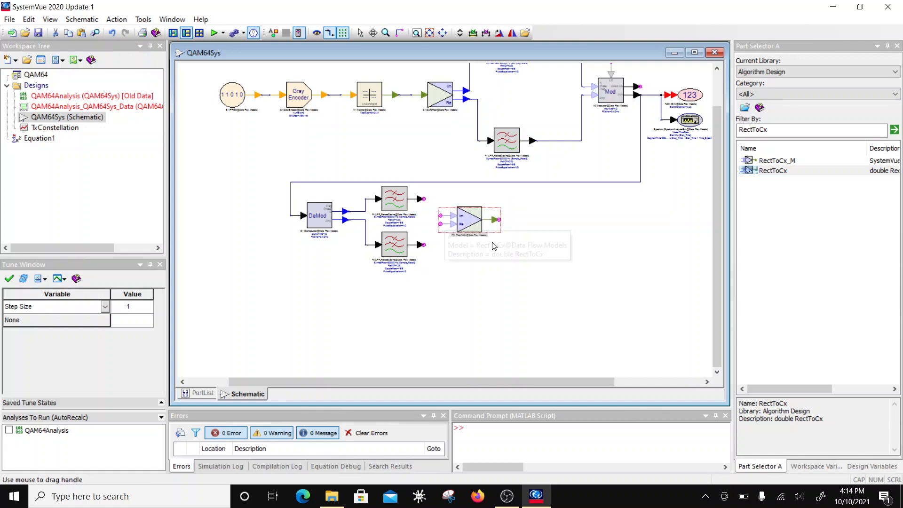
Wire the upper receive filter to the converter's Im input and the lower one to Re, and check the converter's properties.
{"action": "left_click", "coordinate": [494, 252]}
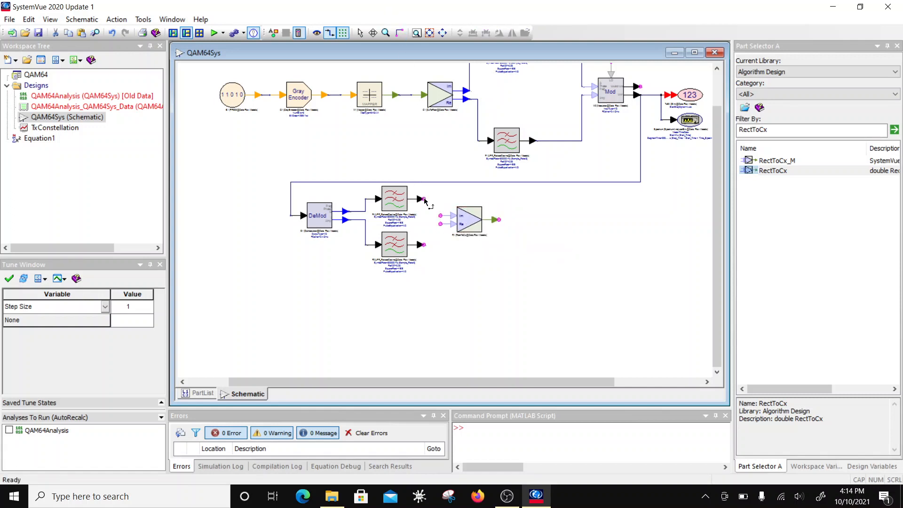
{"action": "left_click_drag", "start_coordinate": [424, 199], "coordinate": [440, 216]}
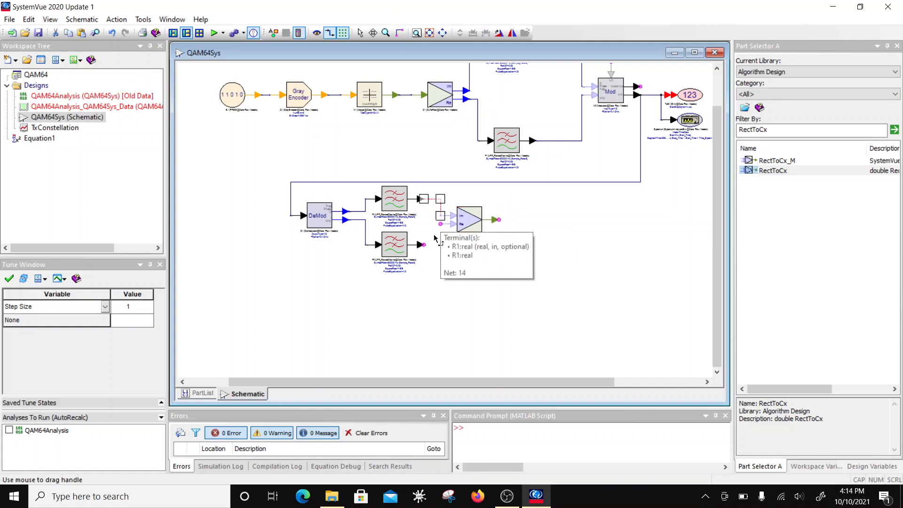
{"action": "left_click_drag", "start_coordinate": [423, 245], "coordinate": [452, 224]}
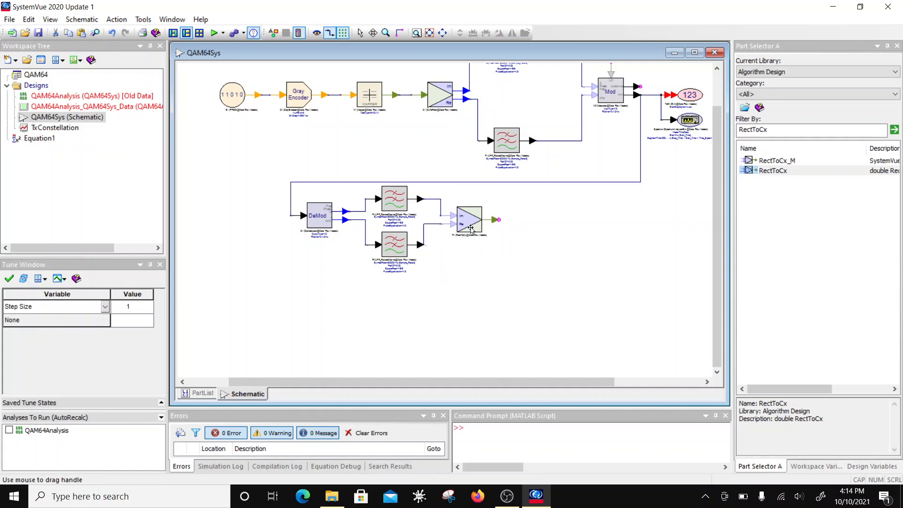
{"action": "double_click", "coordinate": [471, 229]}
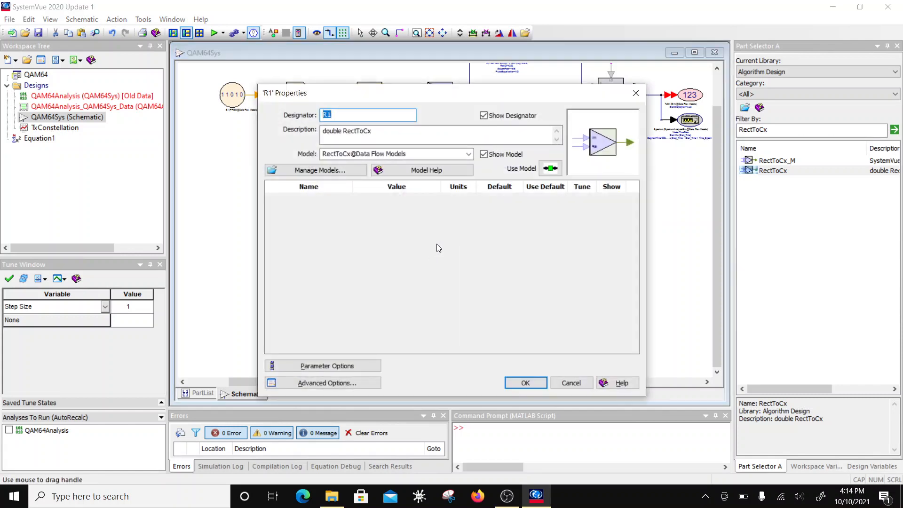
{"action": "left_click", "coordinate": [636, 93]}
Search the parts for Demapper and place a Demapper just after the RectToCx converter's output.
{"action": "scroll", "coordinate": [449, 226], "scroll_direction": "down", "scroll_amount": 2}
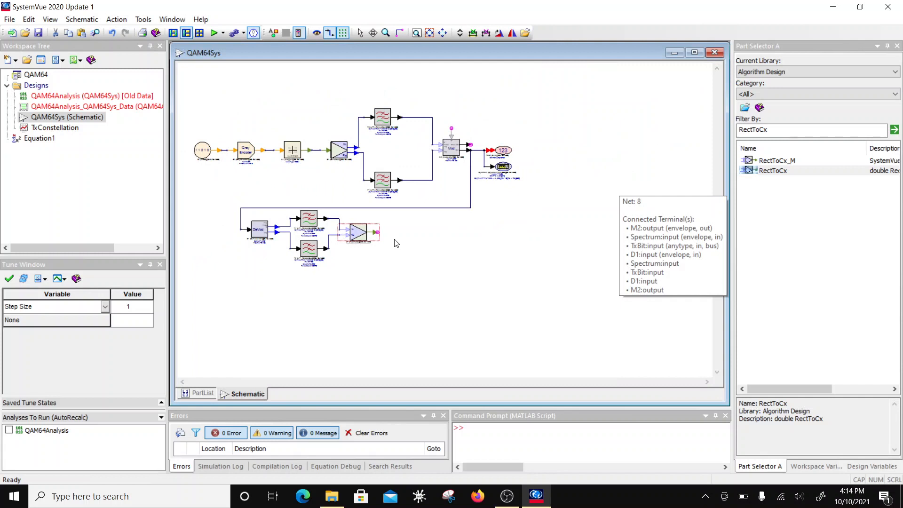
{"action": "scroll", "coordinate": [447, 224], "scroll_direction": "up", "scroll_amount": 1}
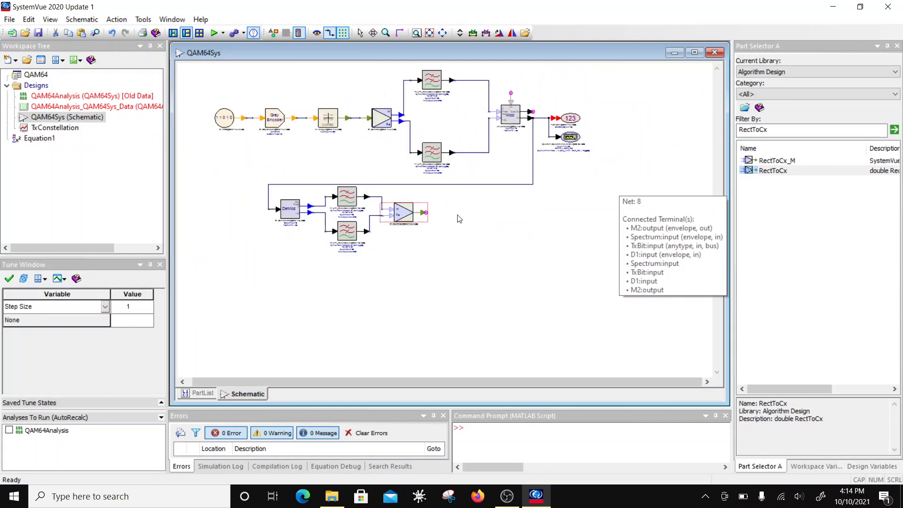
{"action": "double_click", "coordinate": [753, 129]}
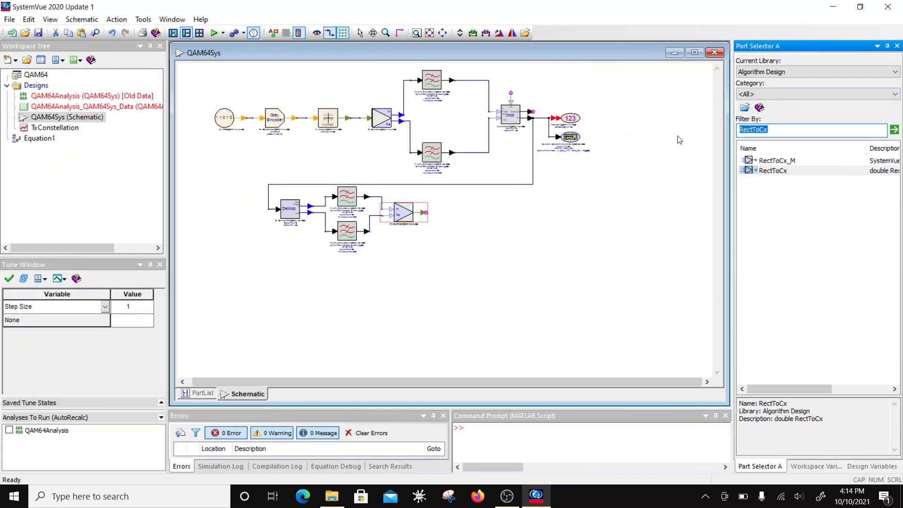
{"action": "type", "text": "Demapper"}
{"action": "left_click", "coordinate": [894, 130]}
{"action": "left_click", "coordinate": [771, 171]}
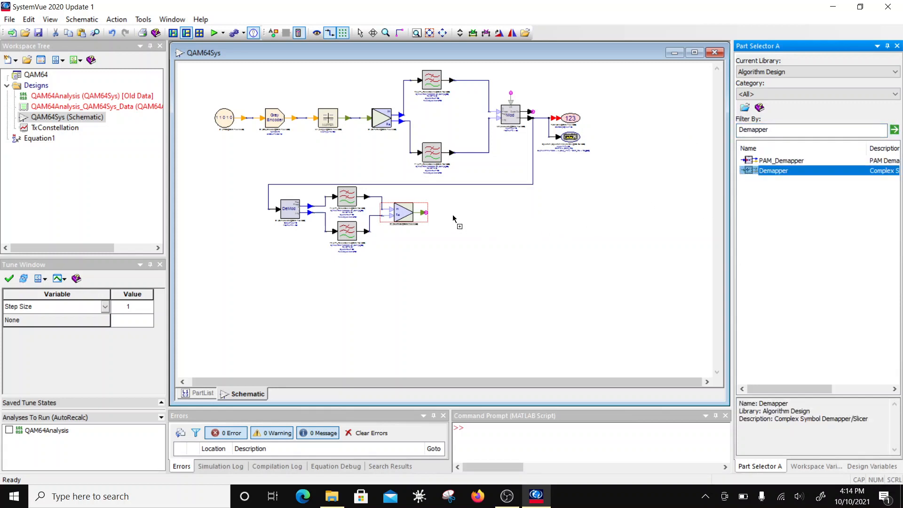
{"action": "left_click", "coordinate": [468, 216]}
{"action": "left_click_drag", "start_coordinate": [468, 215], "coordinate": [447, 213]}
{"action": "scroll", "coordinate": [445, 221], "scroll_direction": "up", "scroll_amount": 1}
{"action": "scroll", "coordinate": [447, 224], "scroll_direction": "up", "scroll_amount": 1}
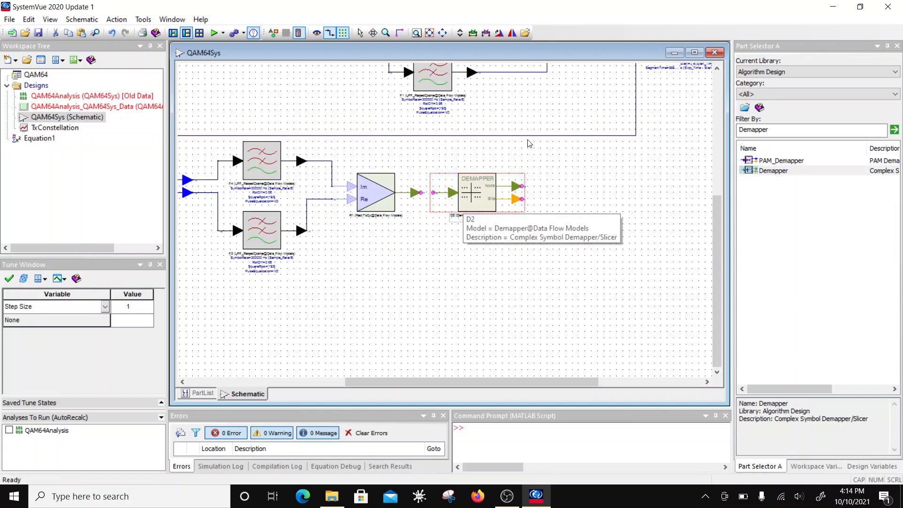
{"action": "left_click", "coordinate": [400, 35]}
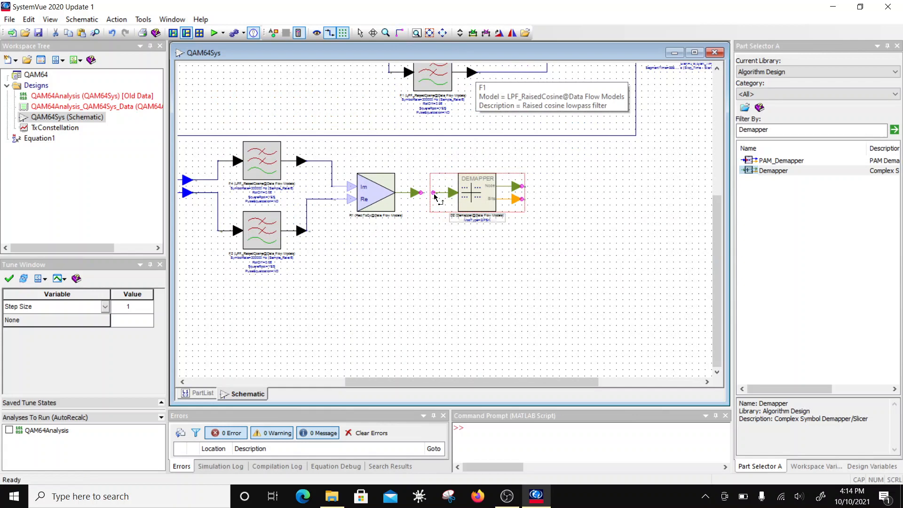
Wire the RectToCx converter's output to the Demapper's input and set the Demapper's ModType to 64-QAM.
{"action": "left_click", "coordinate": [434, 194]}
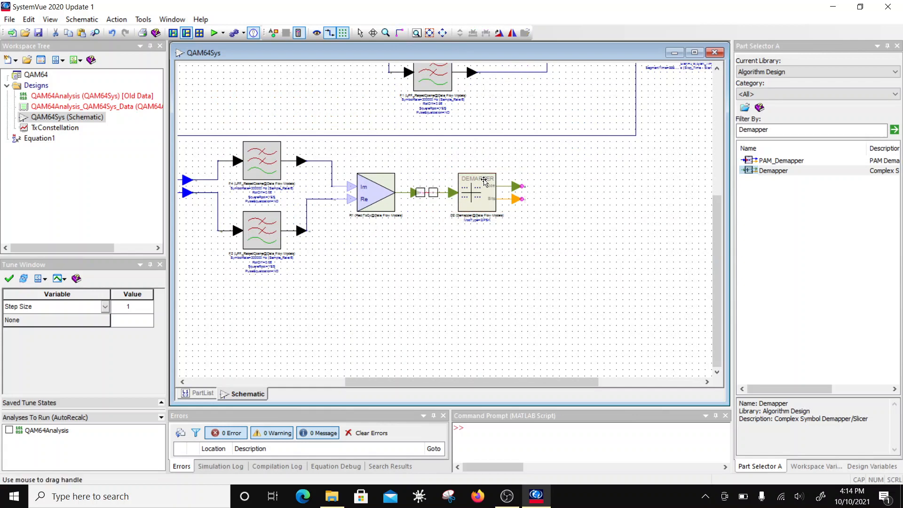
{"action": "double_click", "coordinate": [490, 191]}
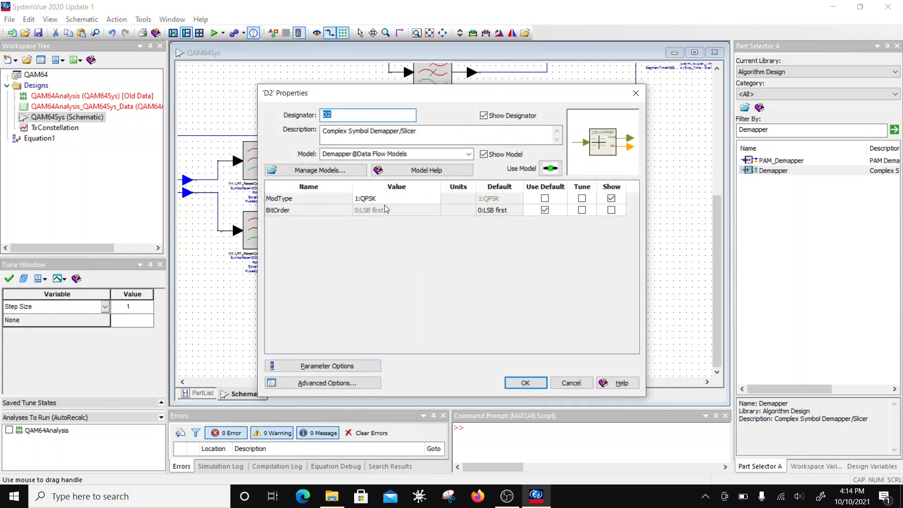
{"action": "left_click", "coordinate": [395, 198]}
{"action": "left_click", "coordinate": [436, 200]}
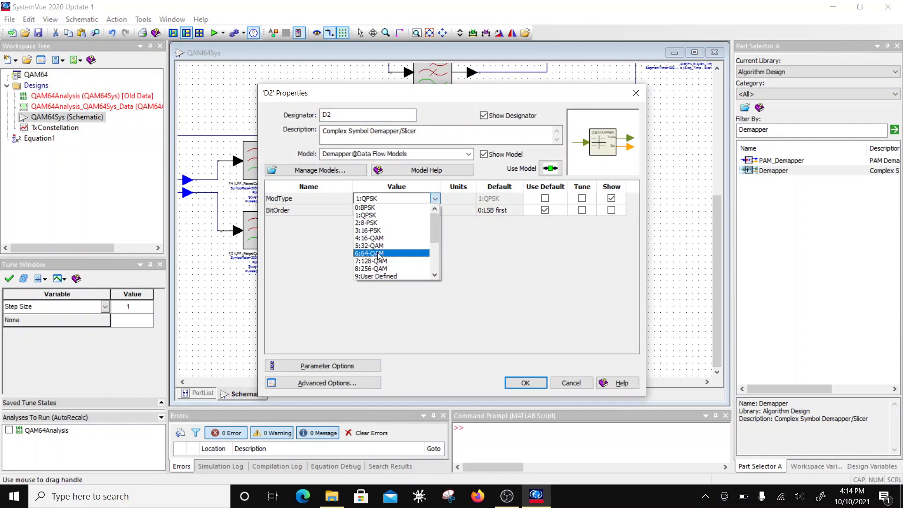
{"action": "left_click", "coordinate": [390, 254]}
{"action": "left_click", "coordinate": [525, 383]}
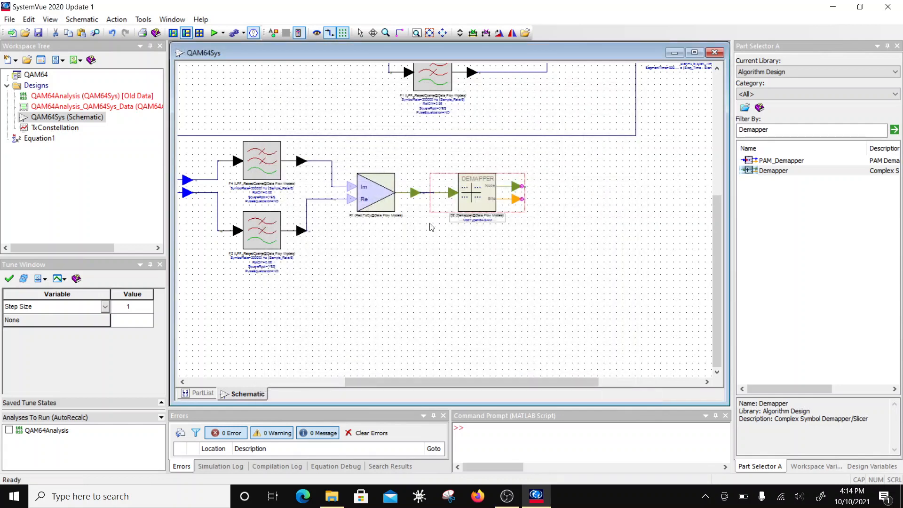
Open the transmitter Mapper's properties to check its ModType and BitOrder against the Demapper.
{"action": "scroll", "coordinate": [398, 180], "scroll_direction": "down", "scroll_amount": 2}
{"action": "scroll", "coordinate": [349, 144], "scroll_direction": "up", "scroll_amount": 3}
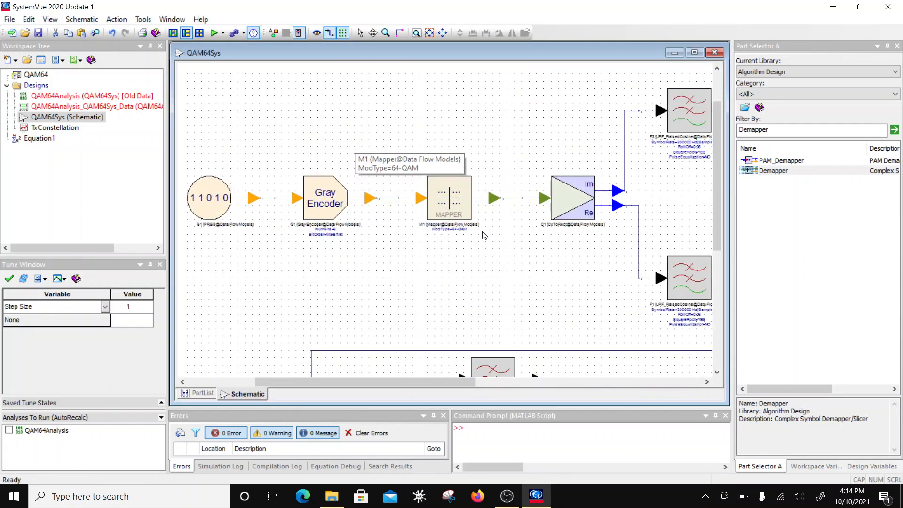
{"action": "double_click", "coordinate": [460, 214]}
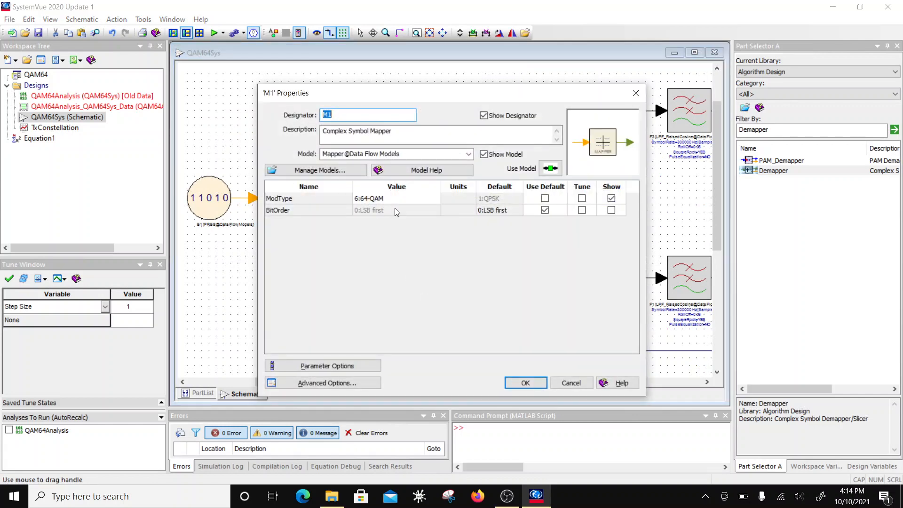
Compare the modulation type and bit order settings of the symbol mapper and the demapper.
{"action": "left_click", "coordinate": [526, 383]}
{"action": "scroll", "coordinate": [572, 306], "scroll_direction": "down", "scroll_amount": 2}
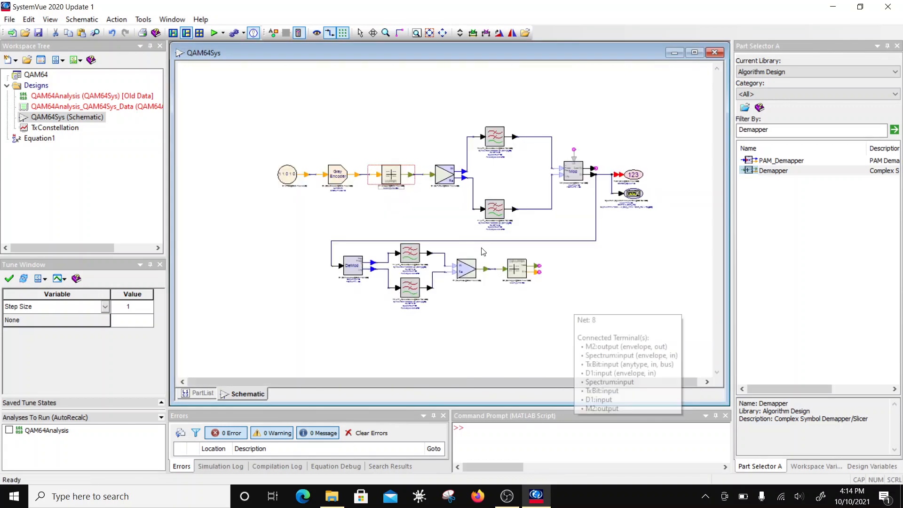
{"action": "scroll", "coordinate": [493, 231], "scroll_direction": "up", "scroll_amount": 3}
{"action": "double_click", "coordinate": [492, 231]}
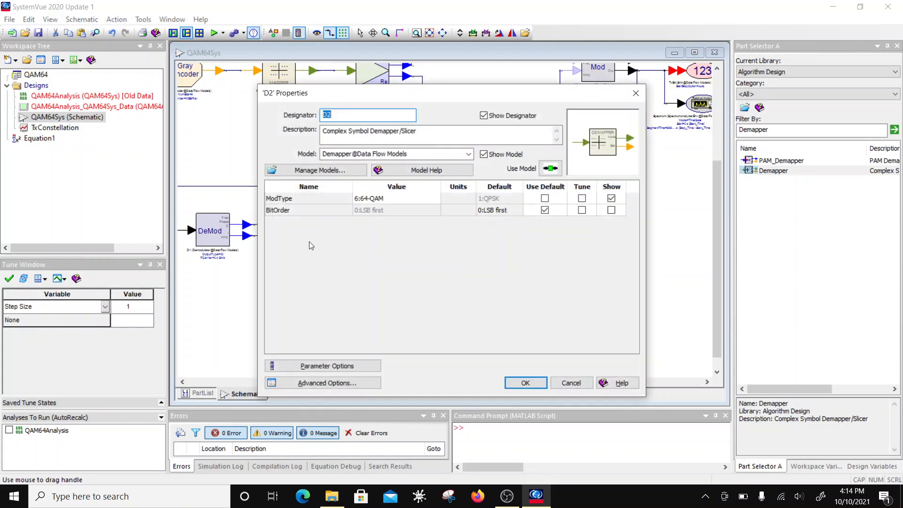
{"action": "left_click", "coordinate": [526, 383]}
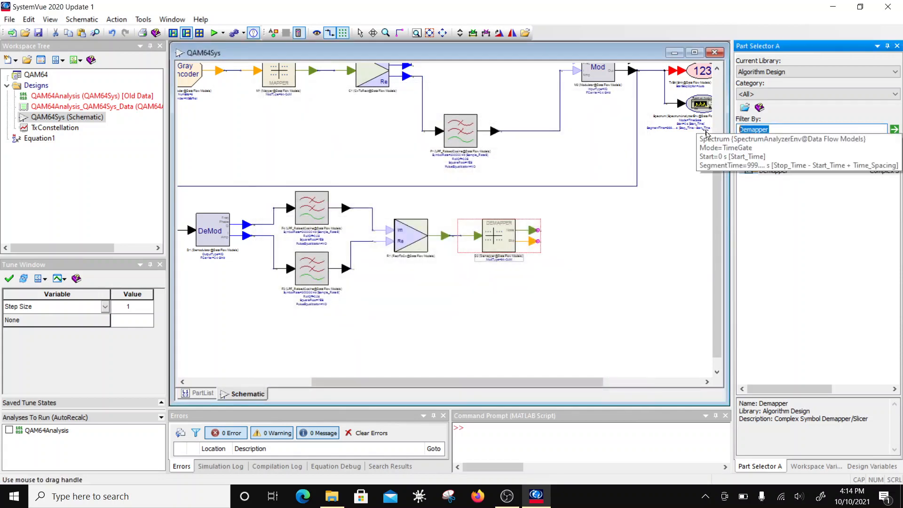
Add a GrayDecoder part after the demapper and wire the demapper's Bits output to its input.
{"action": "type", "text": "GrayDec"}
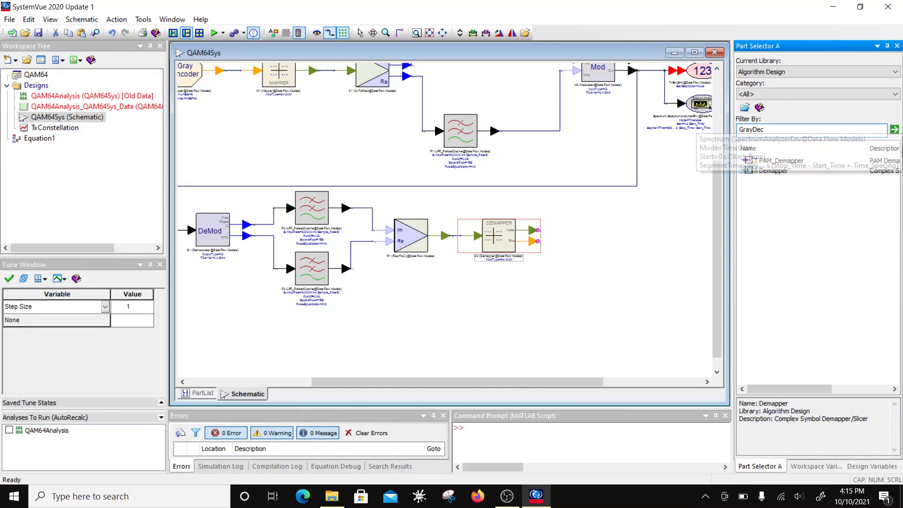
{"action": "left_click", "coordinate": [895, 130]}
{"action": "left_click", "coordinate": [772, 161]}
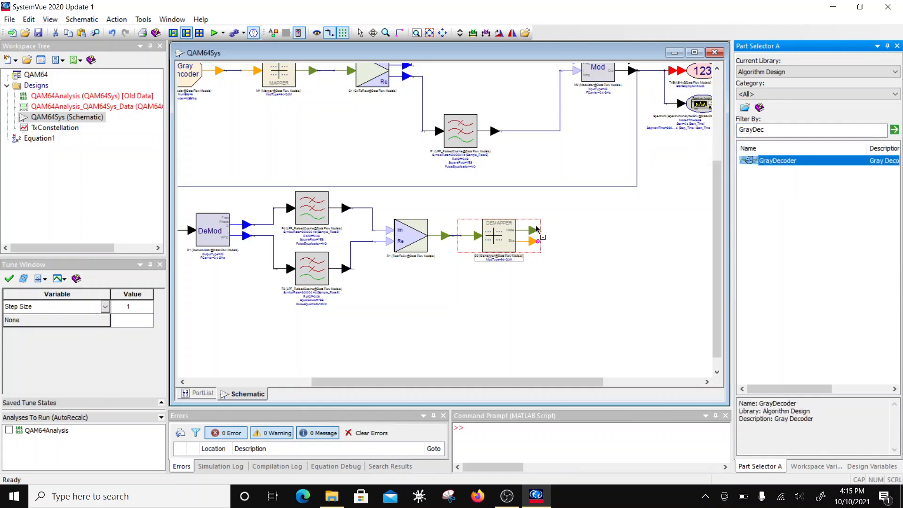
{"action": "left_click", "coordinate": [580, 242]}
{"action": "scroll", "coordinate": [601, 252], "scroll_direction": "up", "scroll_amount": 1}
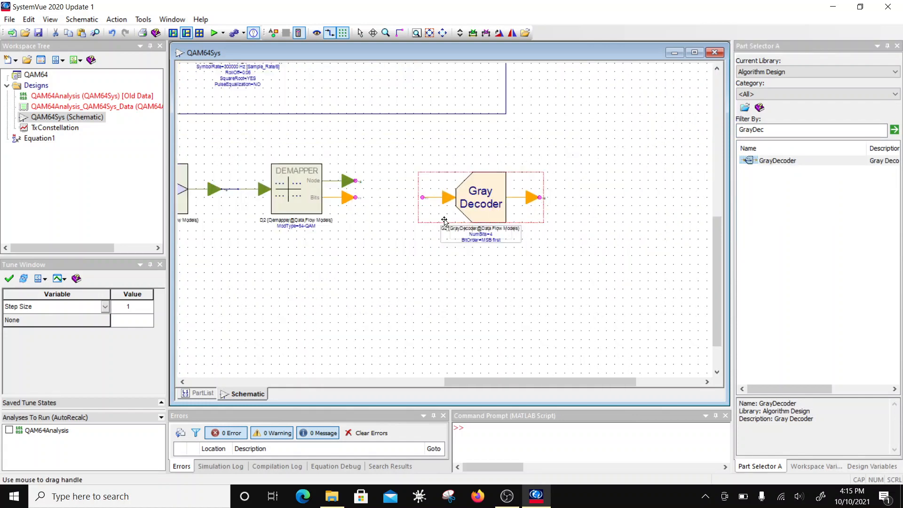
{"action": "left_click_drag", "start_coordinate": [464, 203], "coordinate": [438, 204]}
{"action": "left_click", "coordinate": [417, 209]}
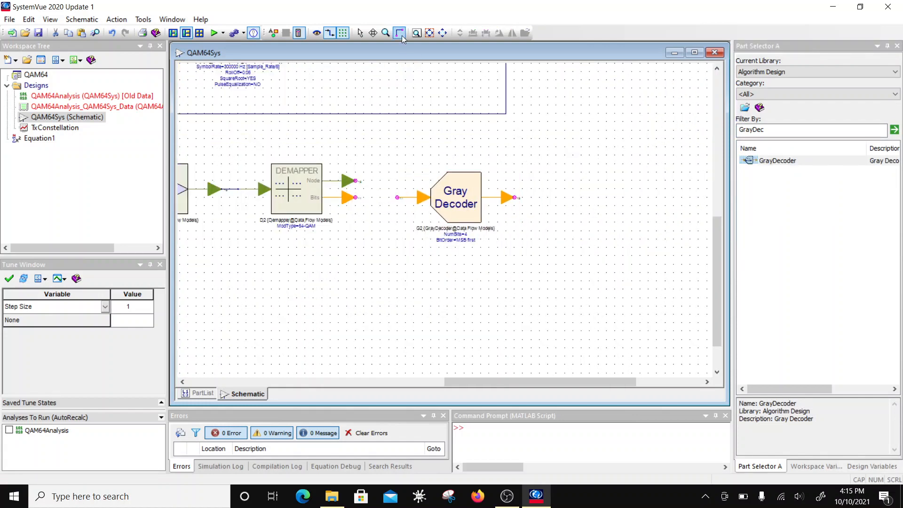
{"action": "left_click_drag", "start_coordinate": [356, 198], "coordinate": [397, 198]}
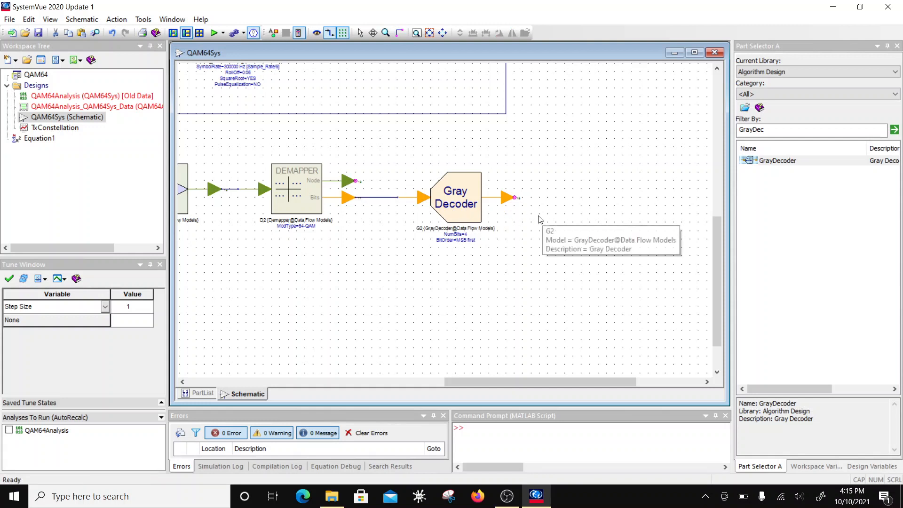
Set the Gray decoder's NumBits to 6 and check it against the Gray encoder's settings.
{"action": "double_click", "coordinate": [437, 217]}
{"action": "left_click", "coordinate": [347, 199]}
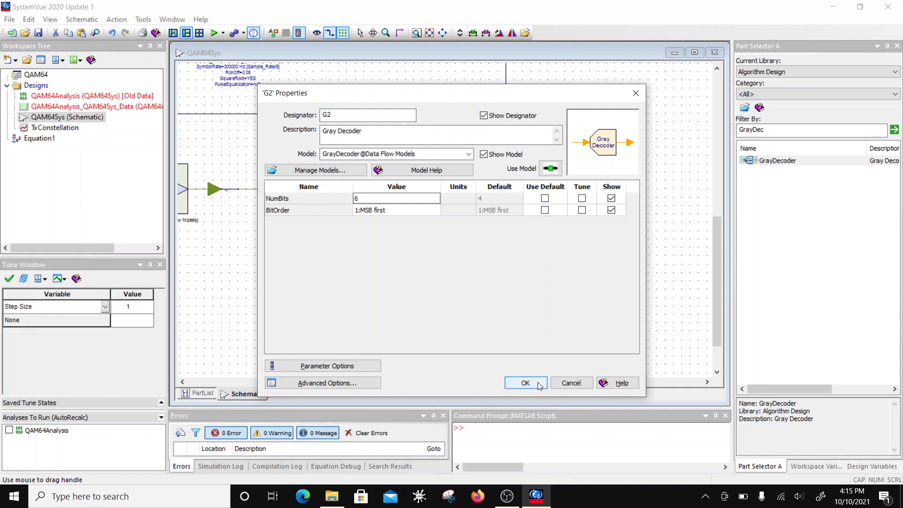
{"action": "left_click", "coordinate": [526, 383]}
{"action": "scroll", "coordinate": [367, 191], "scroll_direction": "down", "scroll_amount": 4}
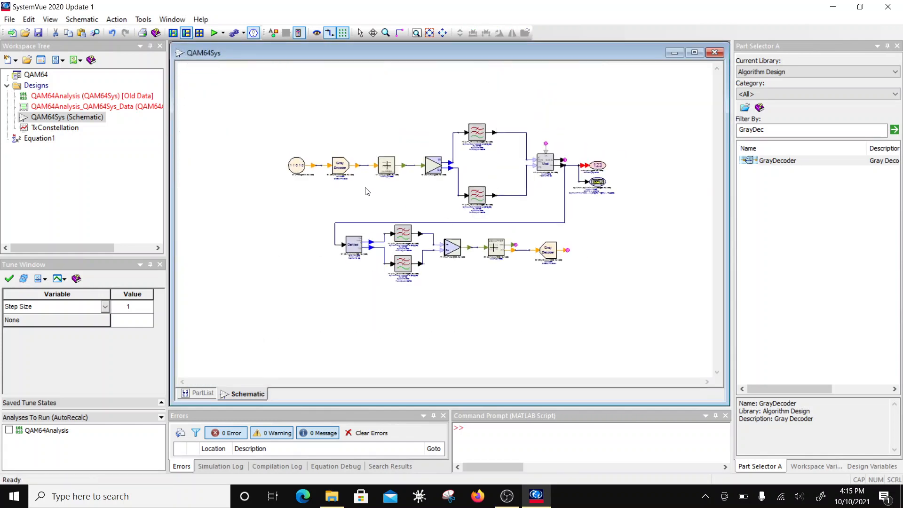
{"action": "scroll", "coordinate": [367, 191], "scroll_direction": "up", "scroll_amount": 4}
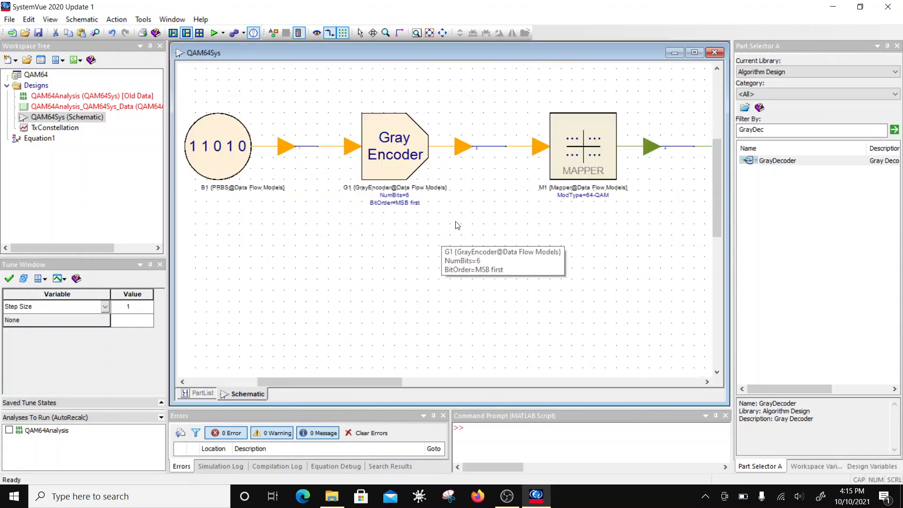
{"action": "scroll", "coordinate": [563, 265], "scroll_direction": "down", "scroll_amount": 3}
{"action": "scroll", "coordinate": [573, 235], "scroll_direction": "up", "scroll_amount": 3}
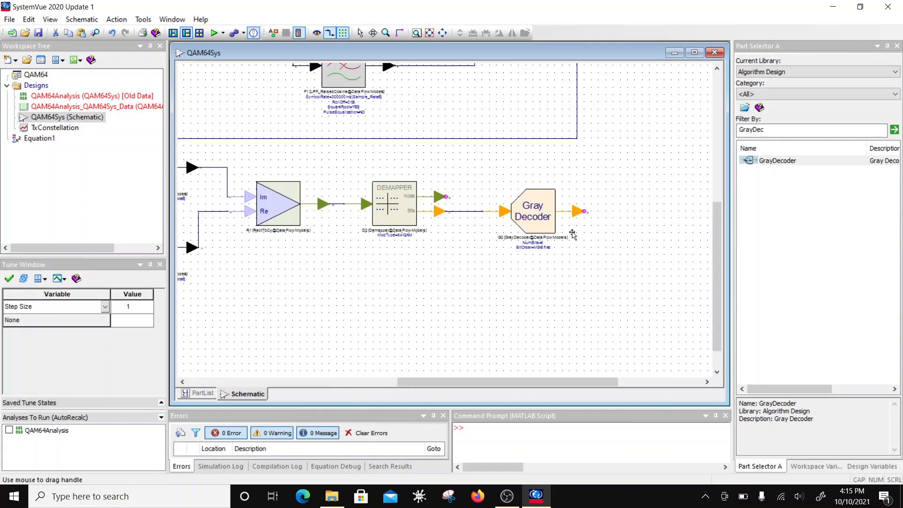
Add a data Sink after the Gray decoder and wire its input to the decoder's output.
{"action": "scroll", "coordinate": [600, 240], "scroll_direction": "up", "scroll_amount": 1}
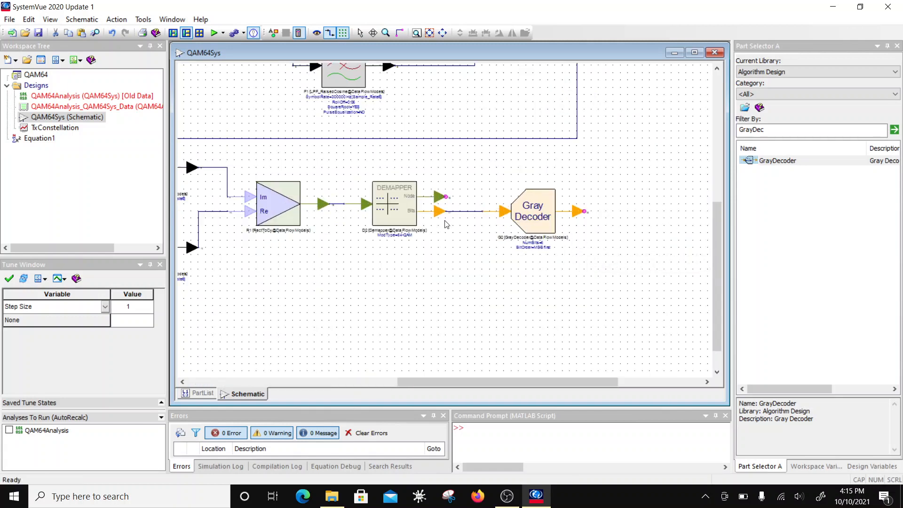
{"action": "left_click", "coordinate": [768, 133]}
{"action": "type", "text": "Sink"}
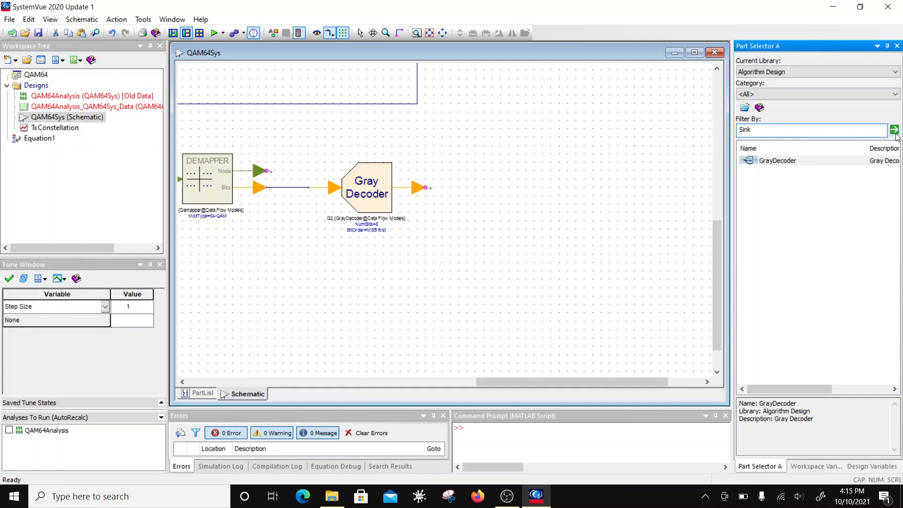
{"action": "left_click", "coordinate": [895, 130]}
{"action": "left_click", "coordinate": [772, 180]}
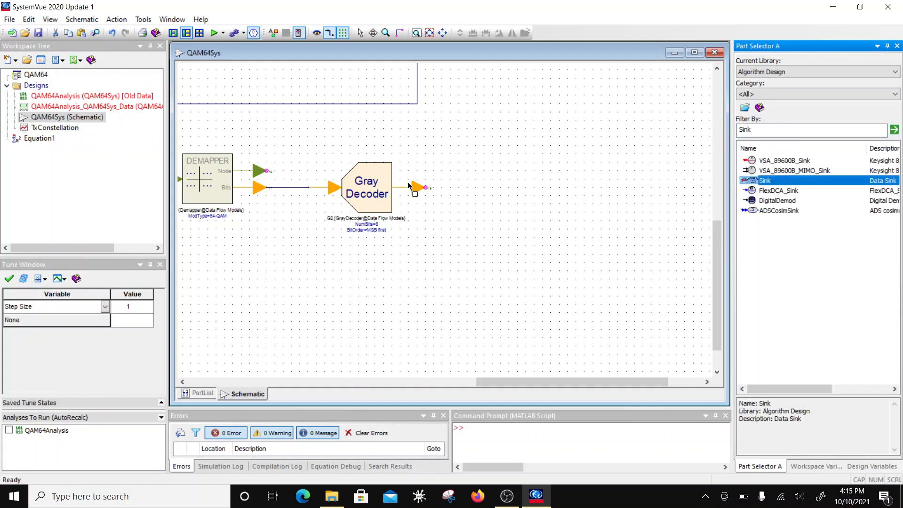
{"action": "left_click", "coordinate": [481, 187]}
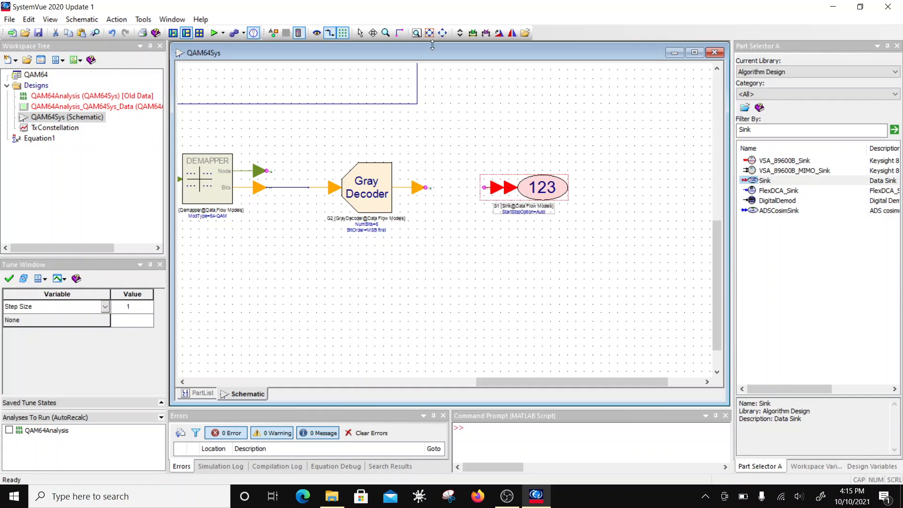
{"action": "left_click_drag", "start_coordinate": [484, 188], "coordinate": [426, 188]}
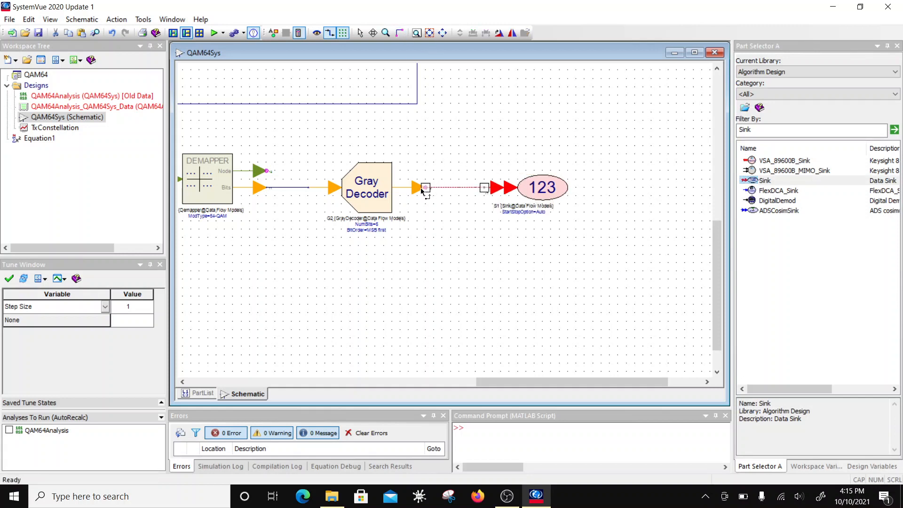
Rename the sink after the Gray decoder as OutputBits.
{"action": "left_click", "coordinate": [549, 197]}
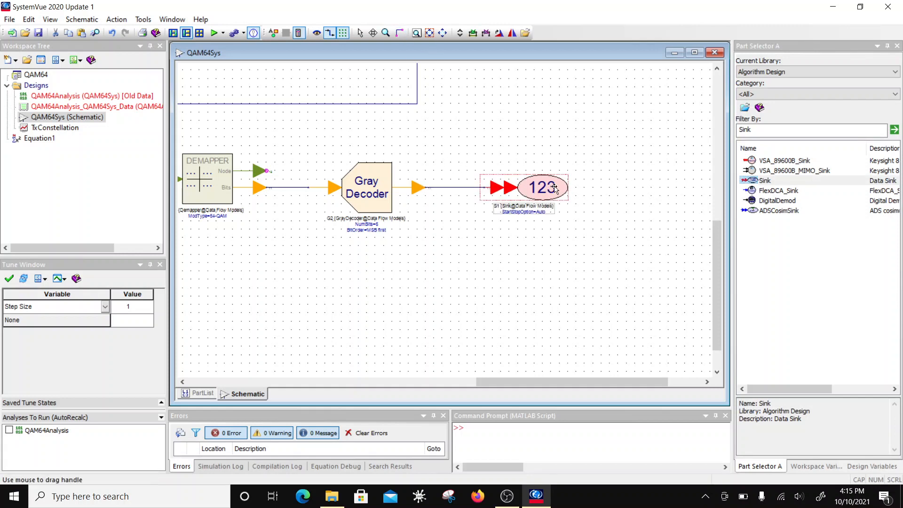
{"action": "double_click", "coordinate": [554, 188]}
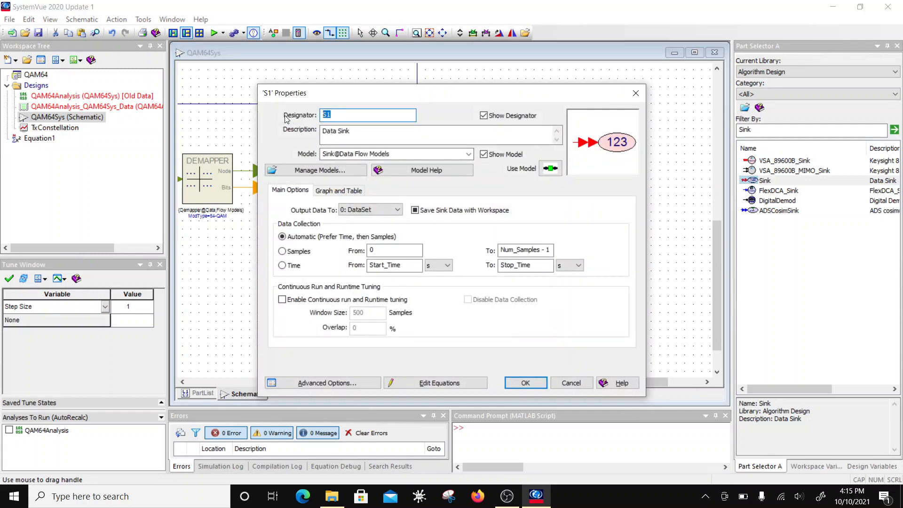
{"action": "type", "text": "RXbits"}
{"action": "left_click", "coordinate": [333, 133]}
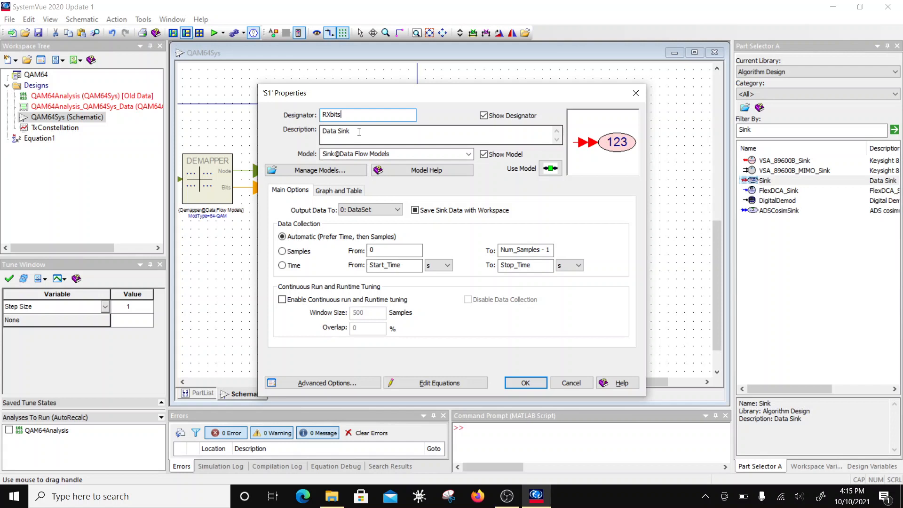
{"action": "double_click", "coordinate": [355, 115]}
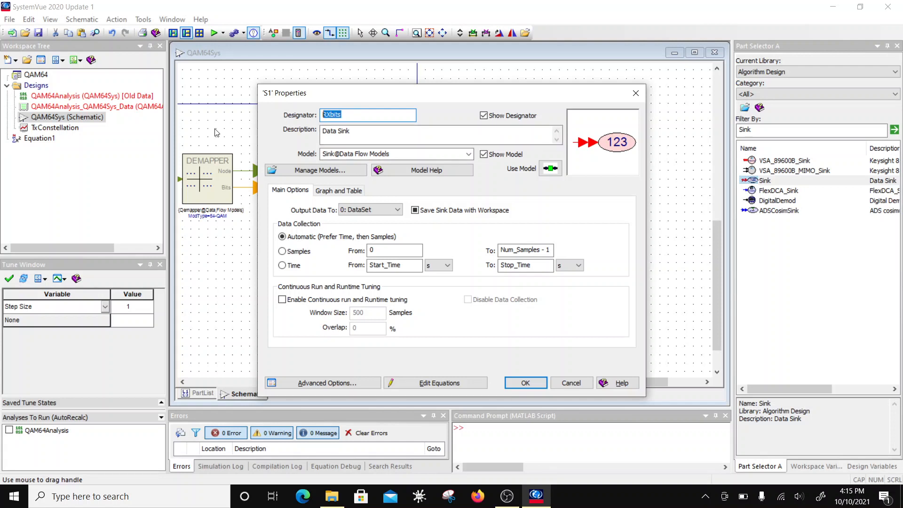
{"action": "type", "text": "OutputB"}
{"action": "left_click", "coordinate": [529, 385]}
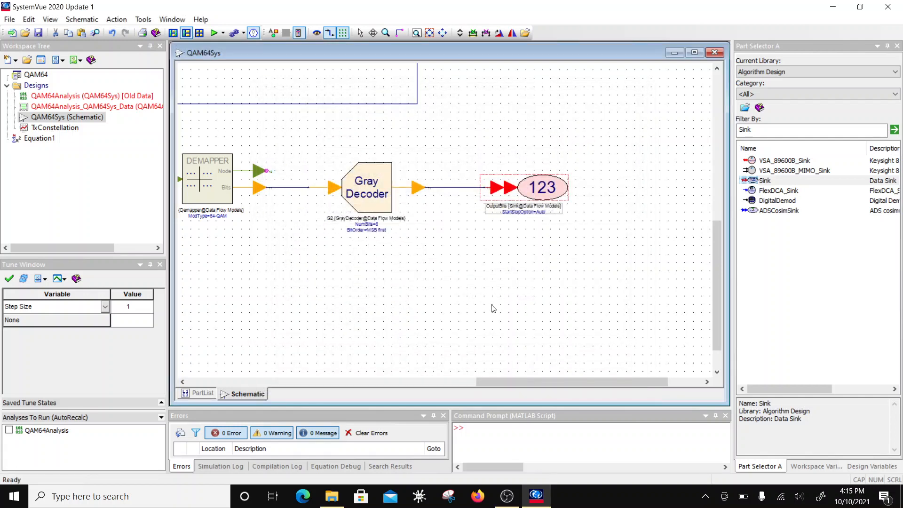
Examine the sinks at the modulator's output, the OutputBits sink and the overall transmit and receive chain.
{"action": "scroll", "coordinate": [460, 205], "scroll_direction": "down", "scroll_amount": 4}
{"action": "scroll", "coordinate": [453, 110], "scroll_direction": "up", "scroll_amount": 3}
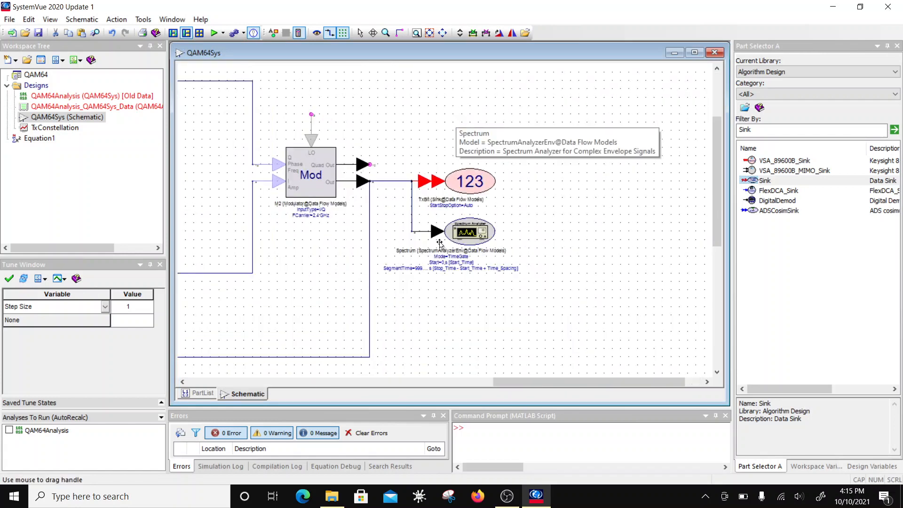
{"action": "scroll", "coordinate": [445, 225], "scroll_direction": "up", "scroll_amount": 2}
{"action": "scroll", "coordinate": [450, 263], "scroll_direction": "down", "scroll_amount": 2}
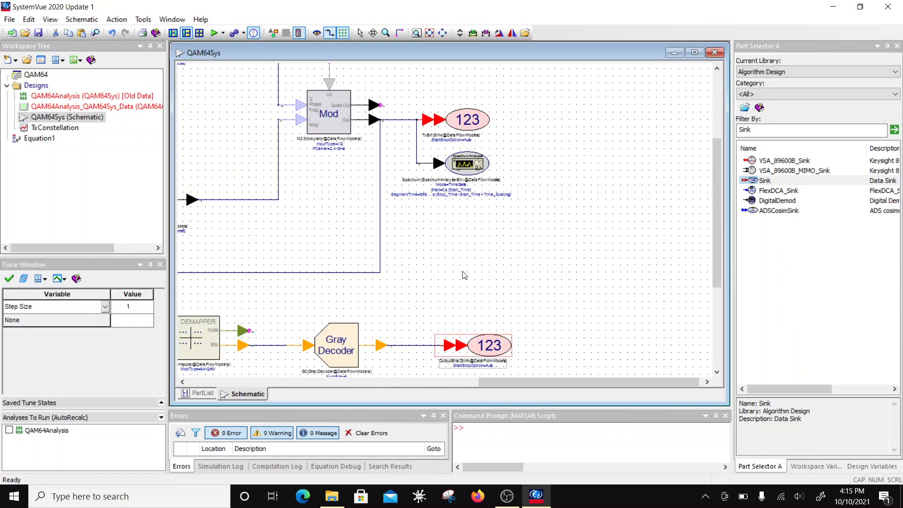
{"action": "scroll", "coordinate": [464, 272], "scroll_direction": "up", "scroll_amount": 4}
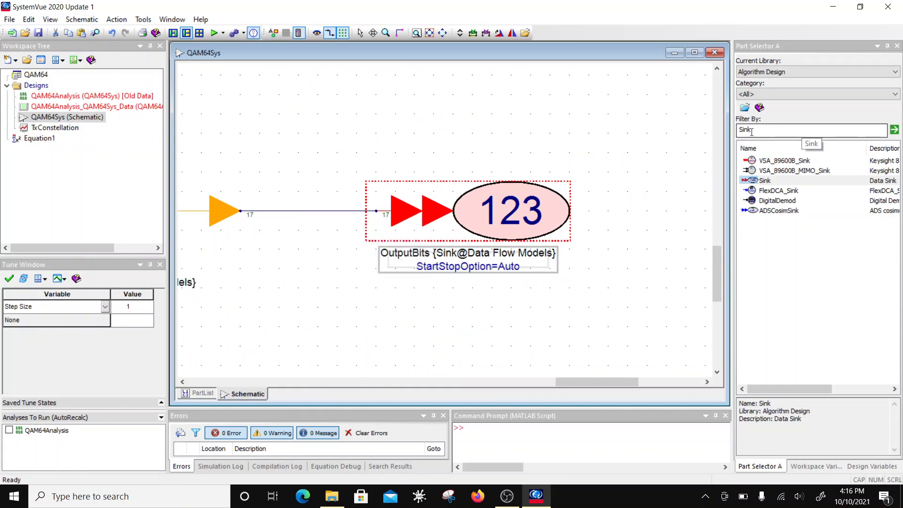
{"action": "scroll", "coordinate": [445, 223], "scroll_direction": "down", "scroll_amount": 3}
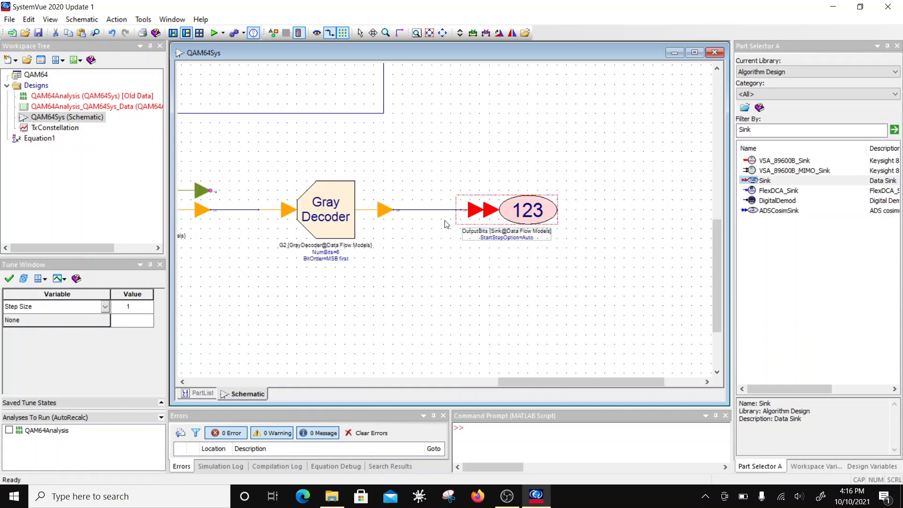
{"action": "scroll", "coordinate": [446, 225], "scroll_direction": "down", "scroll_amount": 1}
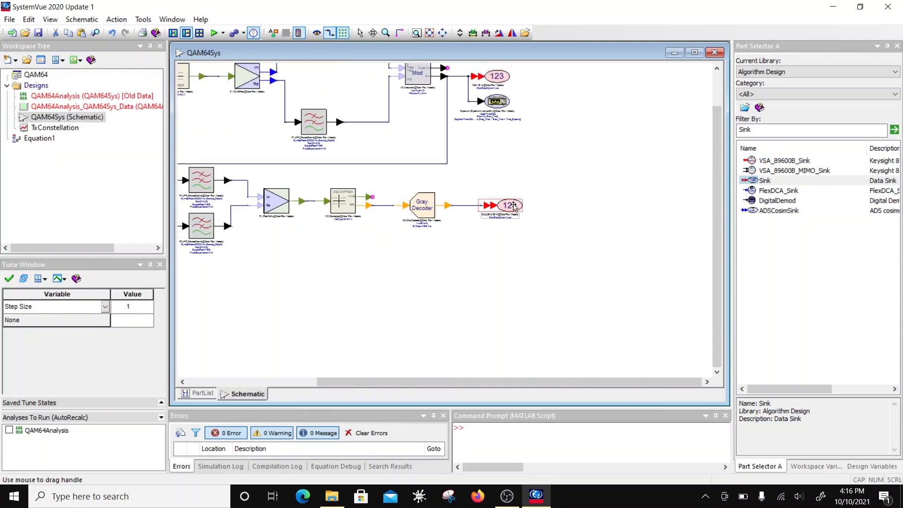
{"action": "scroll", "coordinate": [380, 211], "scroll_direction": "down", "scroll_amount": 2}
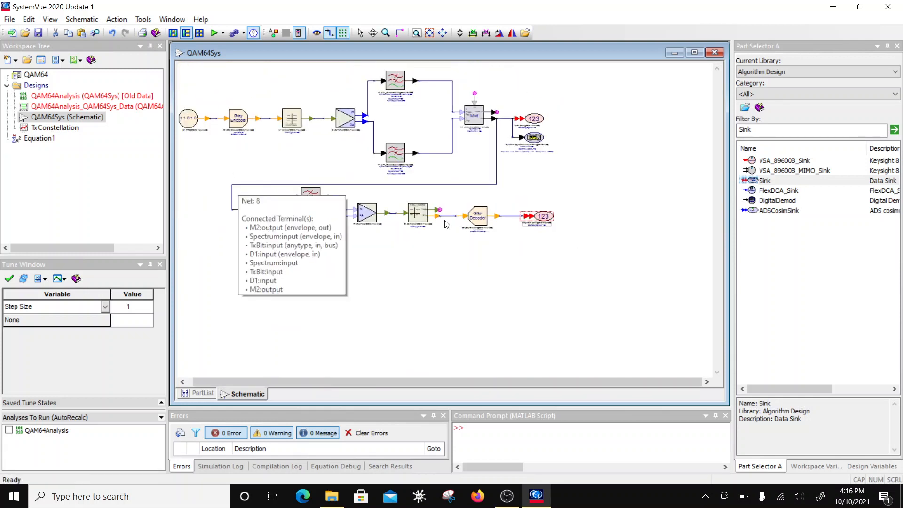
Place another data Sink in the free area below the demodulator and rename it for the input bits.
{"action": "scroll", "coordinate": [236, 184], "scroll_direction": "up", "scroll_amount": 2}
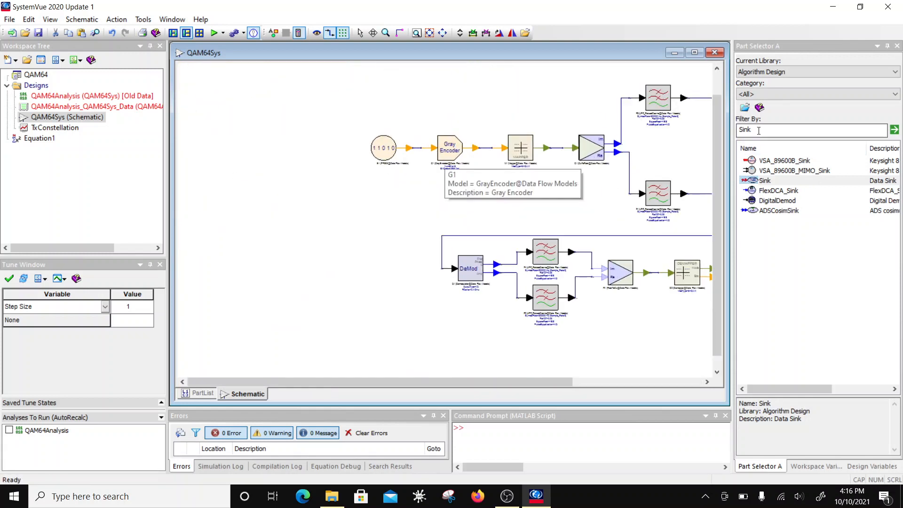
{"action": "double_click", "coordinate": [800, 130]}
{"action": "left_click_drag", "start_coordinate": [766, 181], "coordinate": [409, 360]}
{"action": "scroll", "coordinate": [478, 331], "scroll_direction": "up", "scroll_amount": 1}
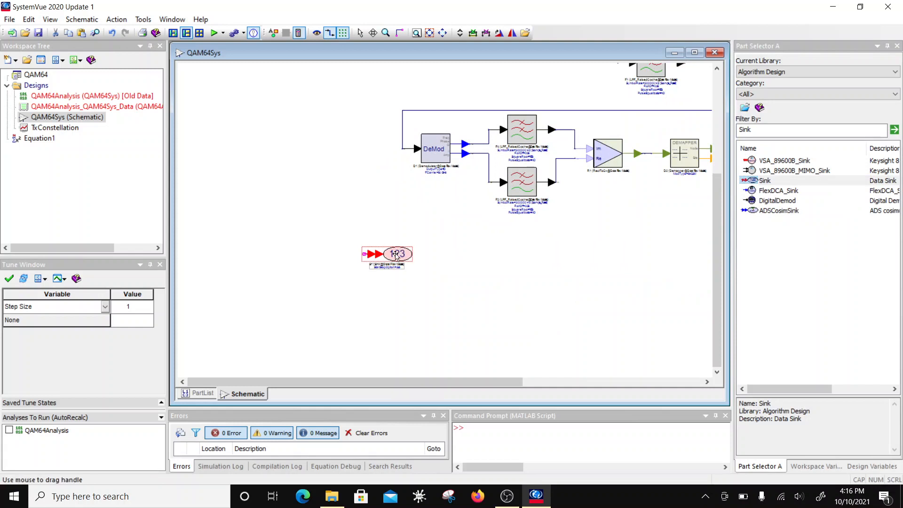
{"action": "double_click", "coordinate": [397, 255]}
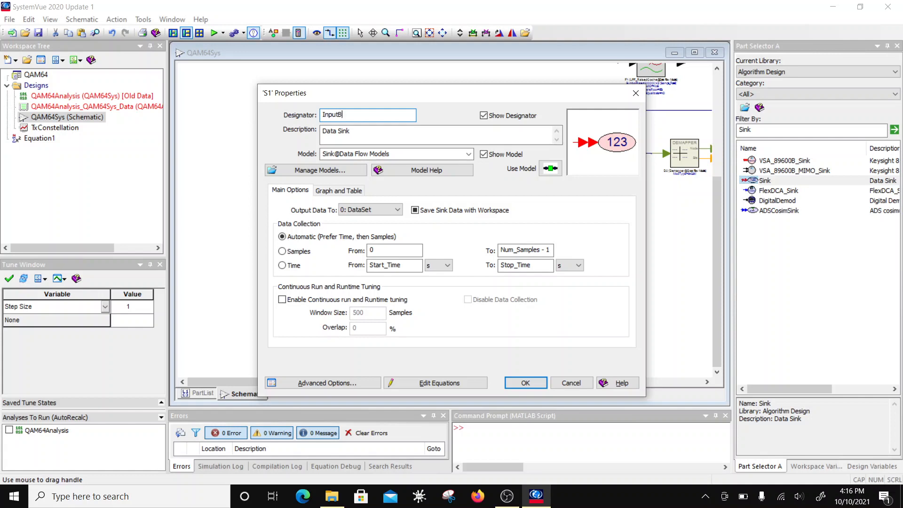
{"action": "left_click", "coordinate": [518, 383]}
Wire the input of the sink below the demodulator to the PRBS source's output ahead of the Gray encoder.
{"action": "scroll", "coordinate": [400, 231], "scroll_direction": "down", "scroll_amount": 3}
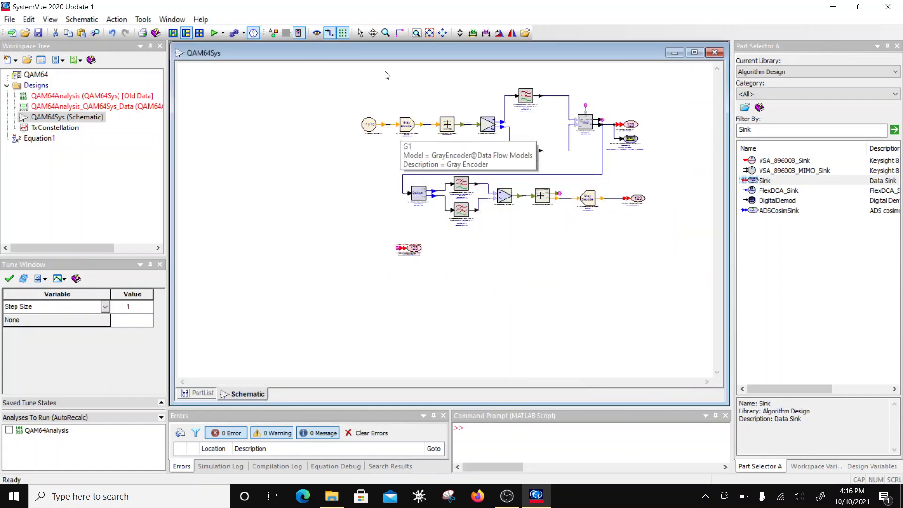
{"action": "left_click", "coordinate": [398, 247]}
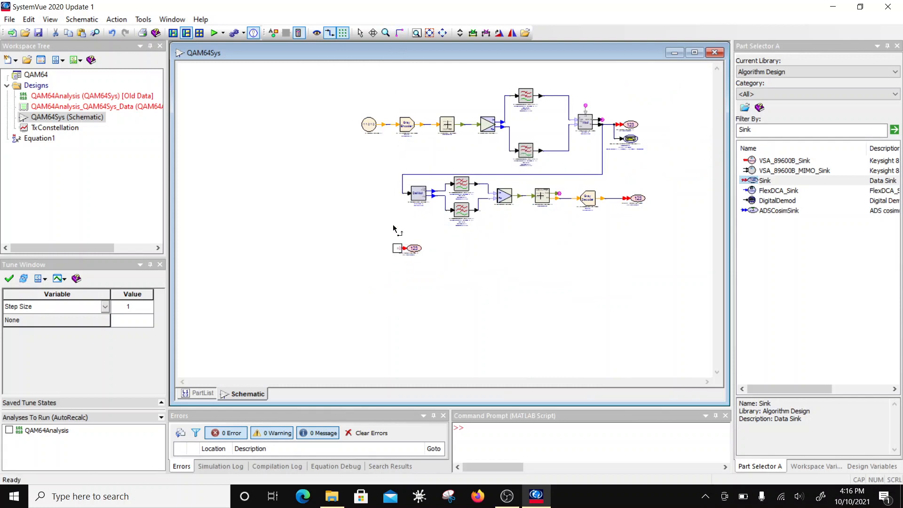
{"action": "left_click", "coordinate": [385, 124]}
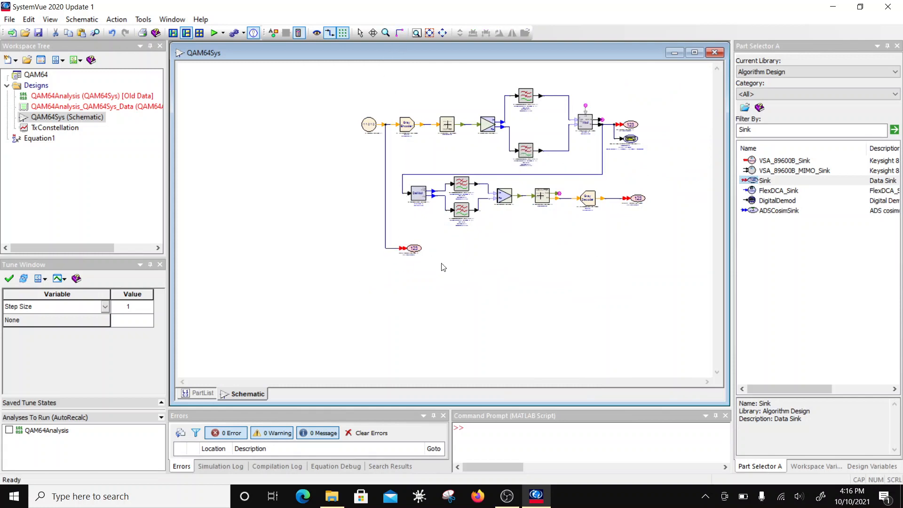
{"action": "scroll", "coordinate": [446, 224], "scroll_direction": "up", "scroll_amount": 5}
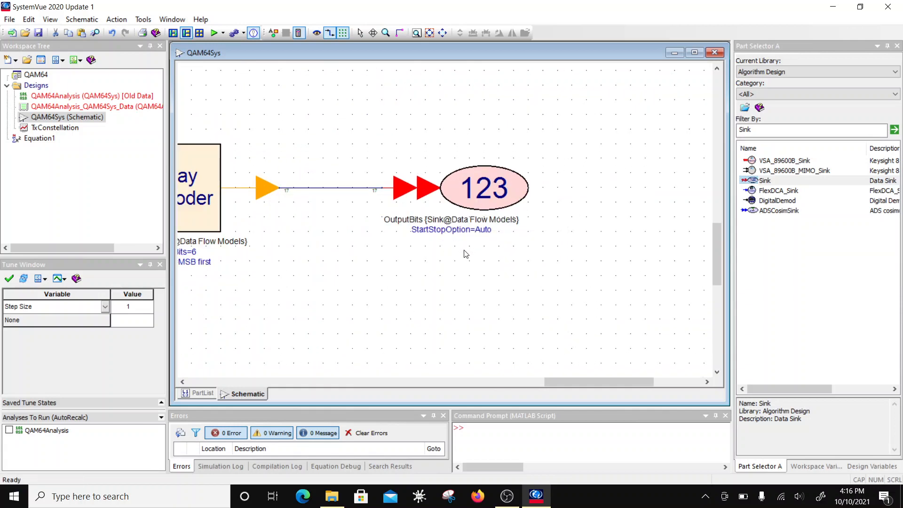
Search the part library for Corr and place a CrossCorr cross-correlation estimator in the free area below the OutputBits sink.
{"action": "scroll", "coordinate": [407, 240], "scroll_direction": "down", "scroll_amount": 6}
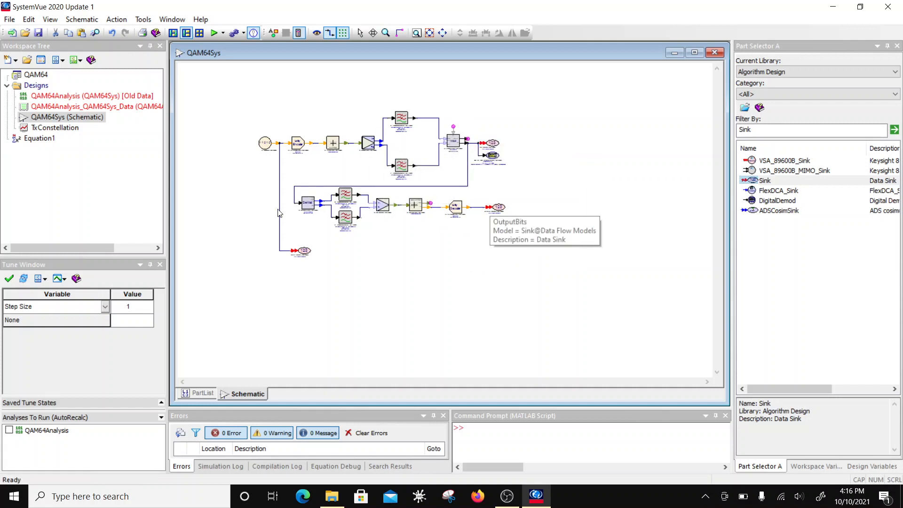
{"action": "left_click", "coordinate": [468, 179]}
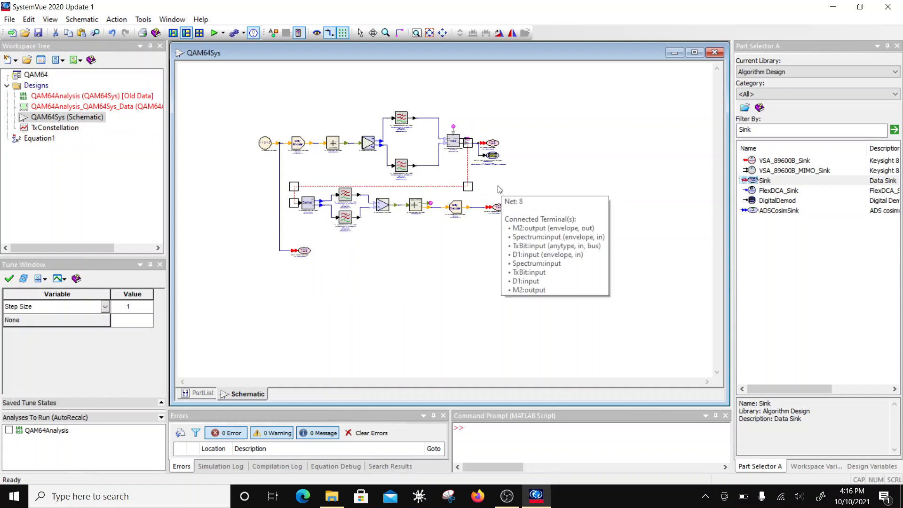
{"action": "scroll", "coordinate": [388, 204], "scroll_direction": "up", "scroll_amount": 1}
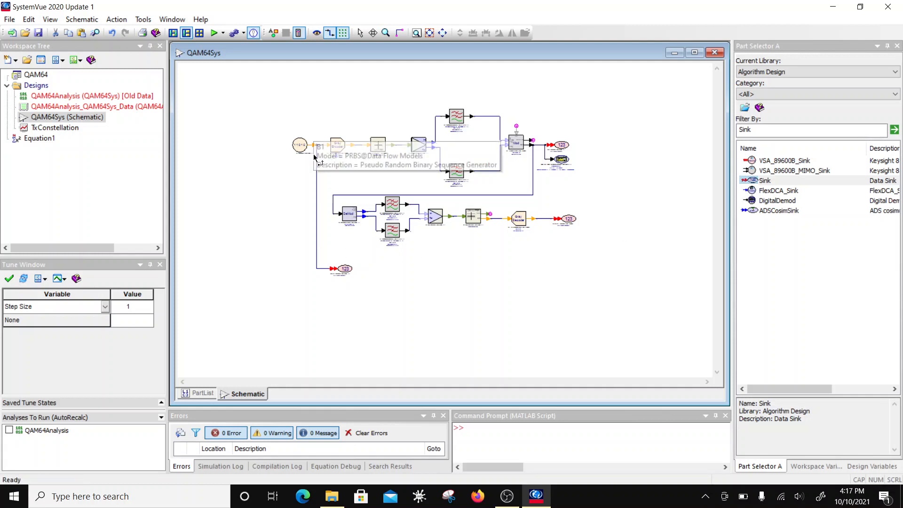
{"action": "scroll", "coordinate": [378, 235], "scroll_direction": "up", "scroll_amount": 2}
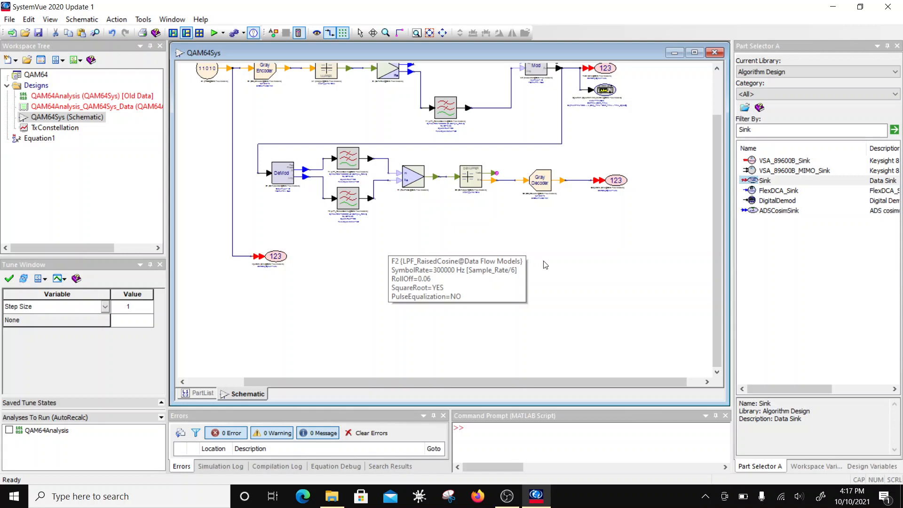
{"action": "double_click", "coordinate": [746, 130]}
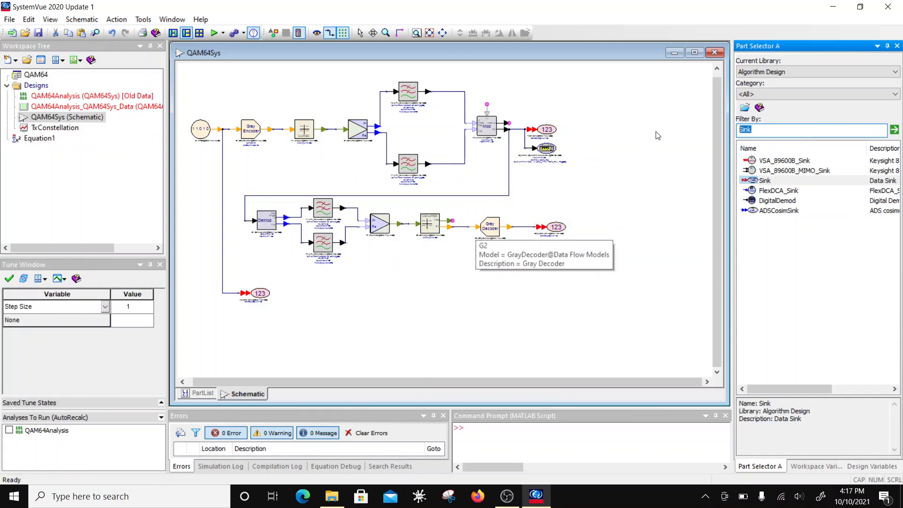
{"action": "type", "text": "Corr"}
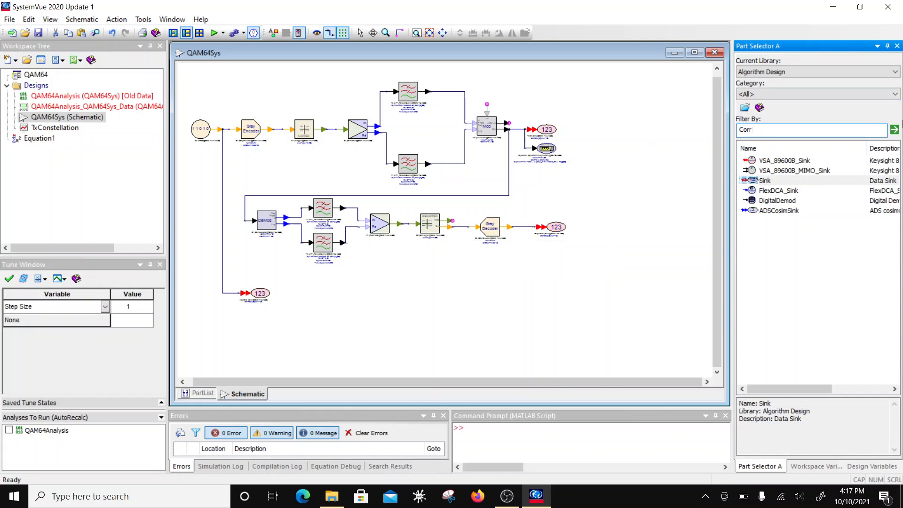
{"action": "left_click", "coordinate": [896, 131]}
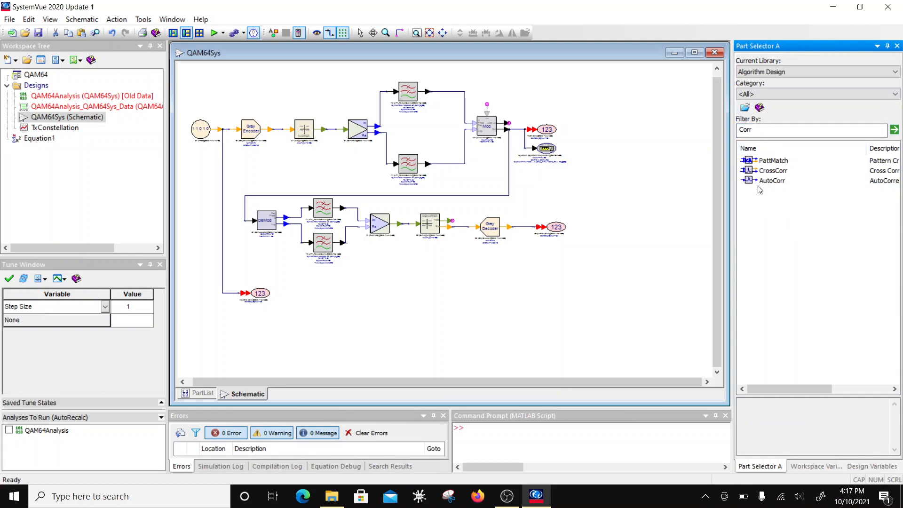
{"action": "left_click", "coordinate": [773, 170]}
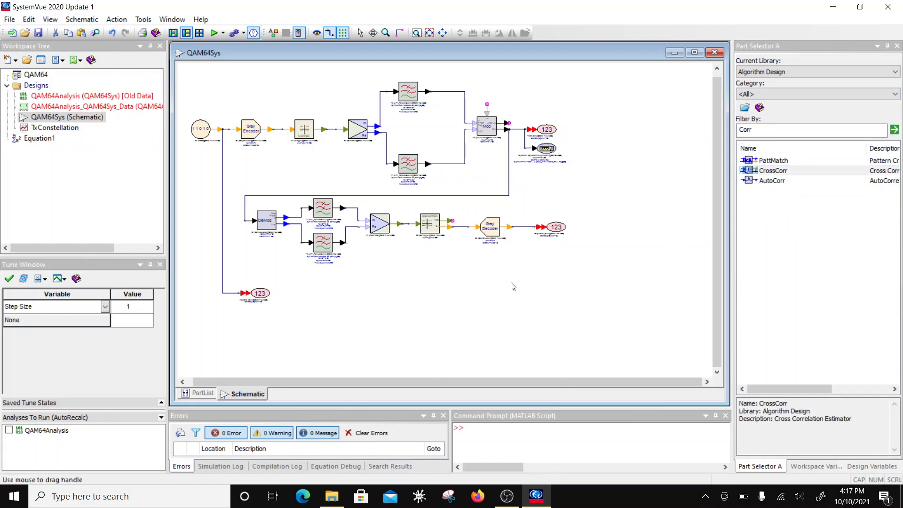
{"action": "left_click", "coordinate": [488, 296]}
{"action": "left_click_drag", "start_coordinate": [445, 222], "coordinate": [545, 208]}
Wire the correlator's Y input to the Gray decoder's output and its X input to the PRBS line feeding the input-bits sink.
{"action": "left_click", "coordinate": [500, 102]}
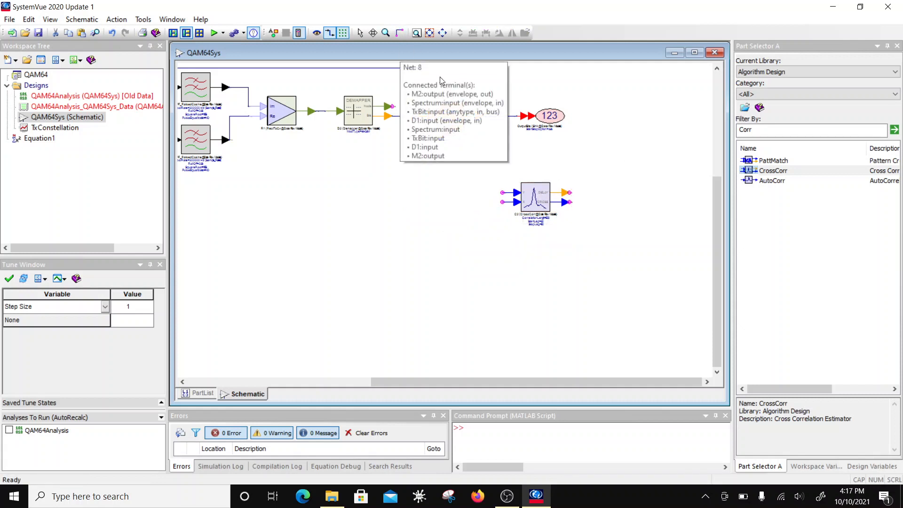
{"action": "left_click_drag", "start_coordinate": [502, 149], "coordinate": [503, 120]}
{"action": "left_click_drag", "start_coordinate": [503, 202], "coordinate": [244, 217]}
{"action": "scroll", "coordinate": [379, 225], "scroll_direction": "down", "scroll_amount": 2}
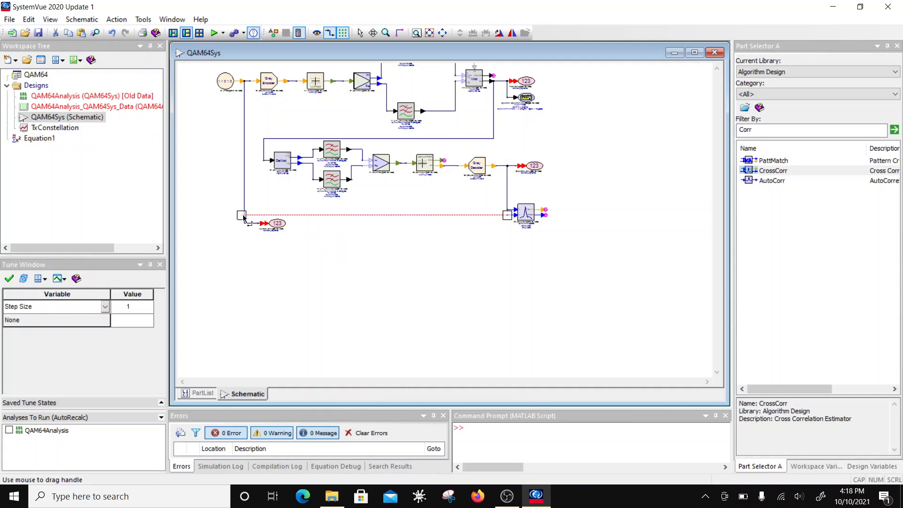
{"action": "left_click_drag", "start_coordinate": [243, 218], "coordinate": [244, 216]}
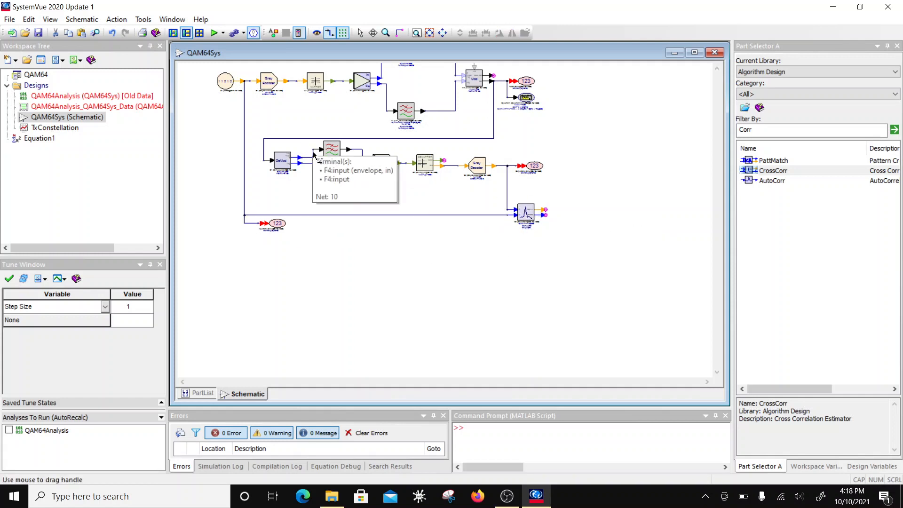
Search the part library for sink and place a data Sink beside the cross-correlation estimator's outputs.
{"action": "scroll", "coordinate": [443, 218], "scroll_direction": "up", "scroll_amount": 1}
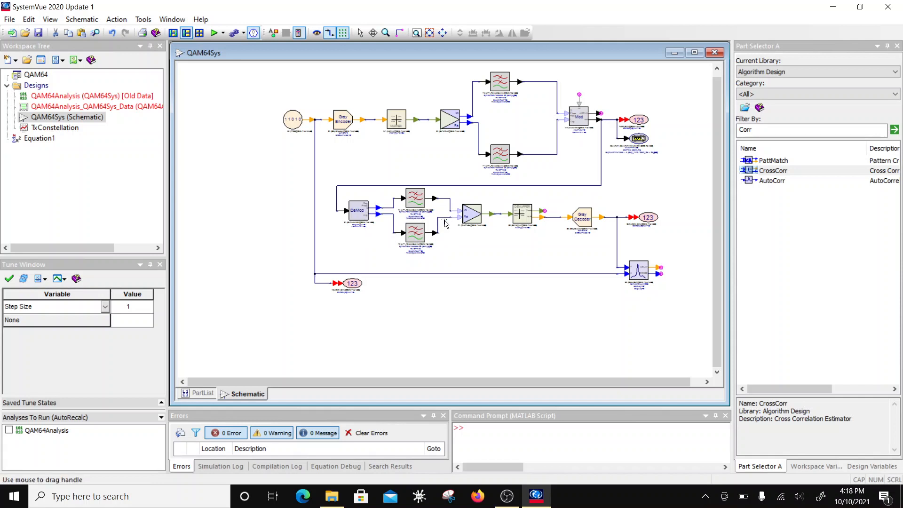
{"action": "scroll", "coordinate": [445, 224], "scroll_direction": "up", "scroll_amount": 2}
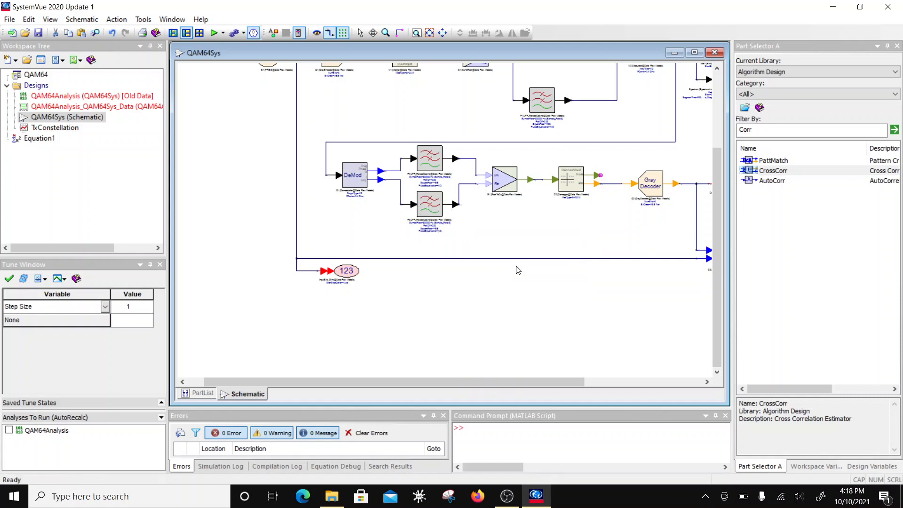
{"action": "scroll", "coordinate": [658, 267], "scroll_direction": "down", "scroll_amount": 5}
{"action": "scroll", "coordinate": [431, 212], "scroll_direction": "up", "scroll_amount": 1}
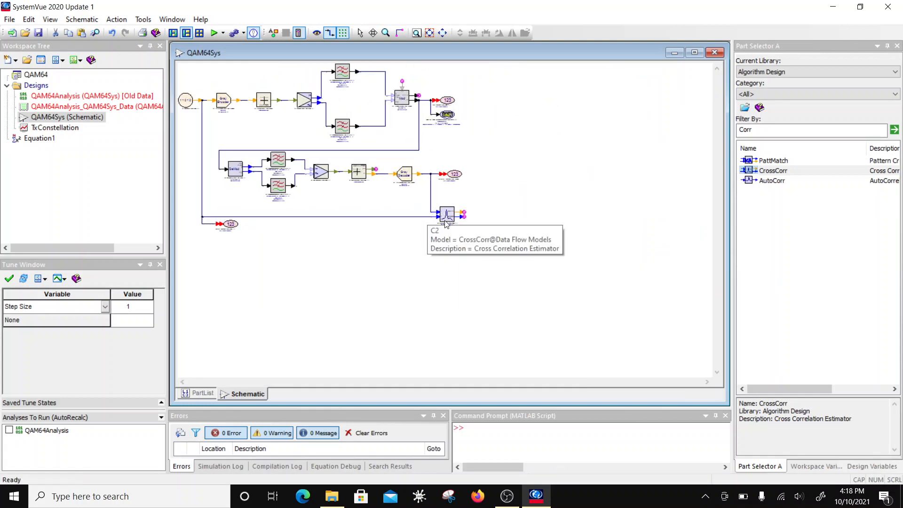
{"action": "scroll", "coordinate": [445, 218], "scroll_direction": "up", "scroll_amount": 3}
{"action": "double_click", "coordinate": [752, 130]}
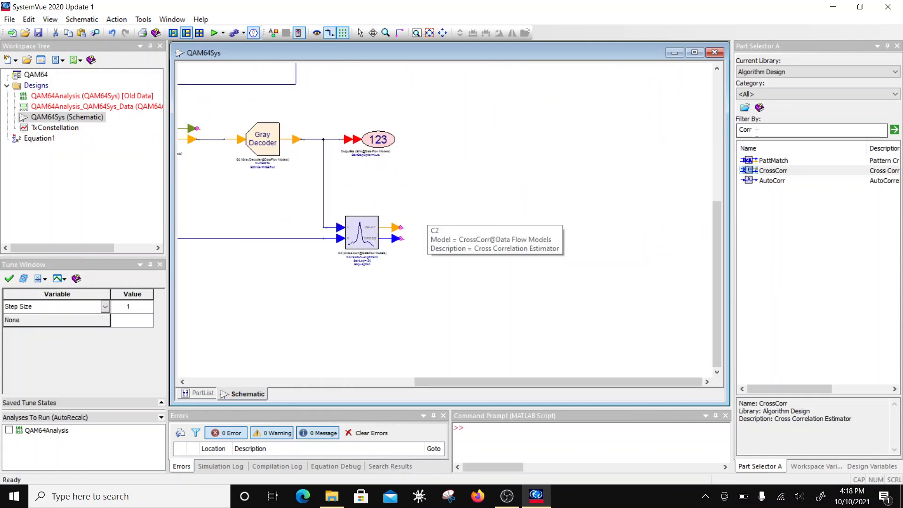
{"action": "type", "text": "sink"}
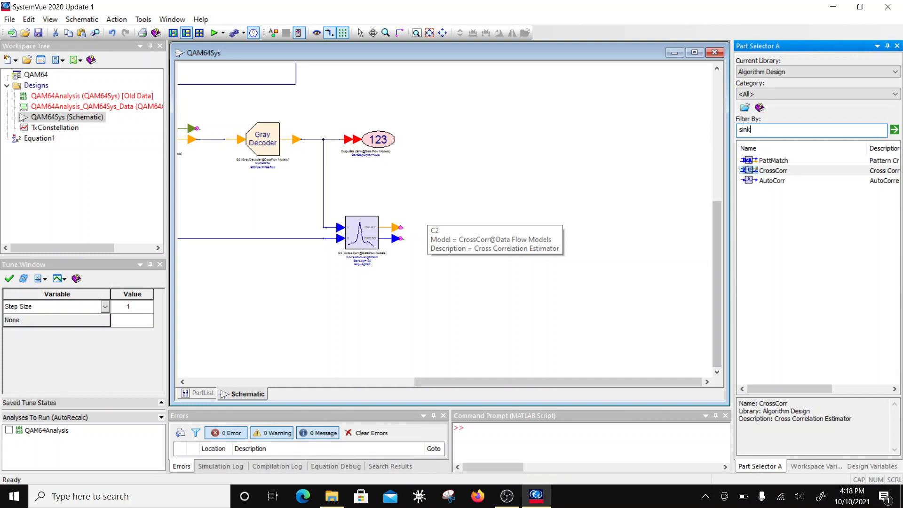
{"action": "left_click", "coordinate": [894, 130]}
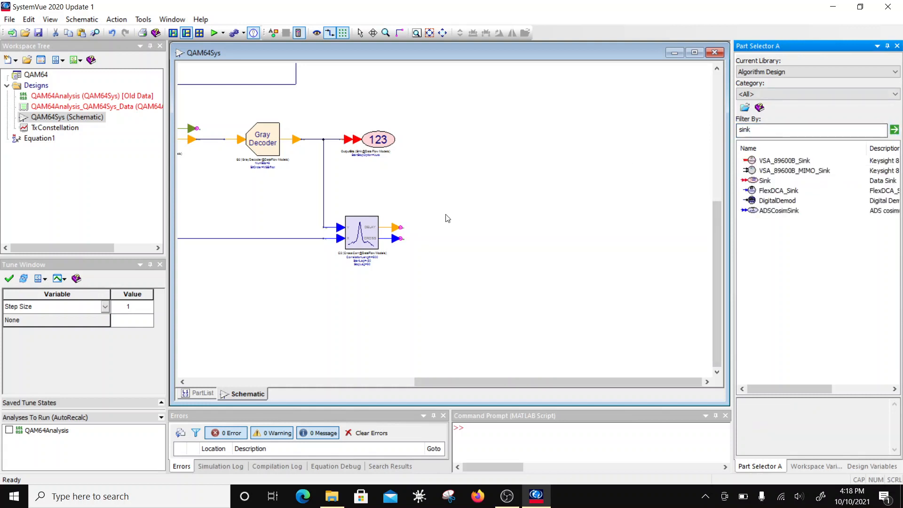
{"action": "left_click", "coordinate": [765, 182]}
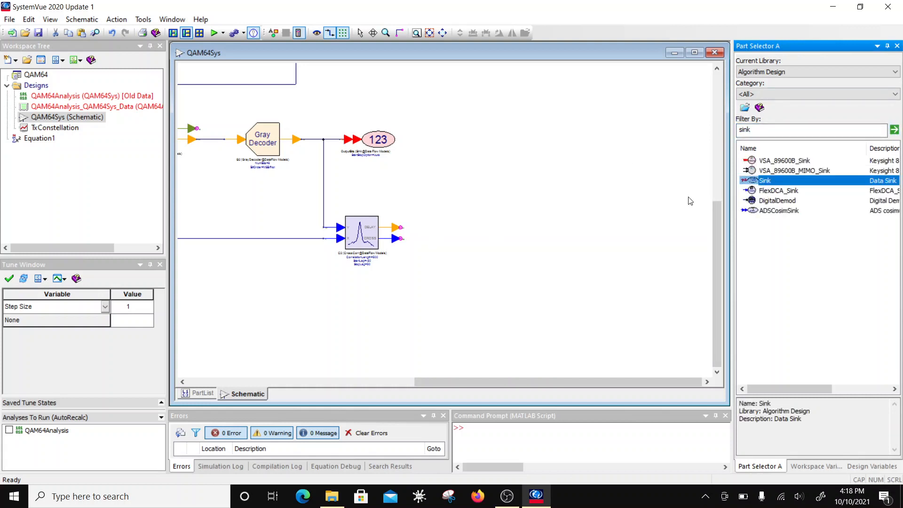
{"action": "left_click_drag", "start_coordinate": [480, 230], "coordinate": [478, 239]}
Rename the new sink as CrossCorr with data collection by Samples, and connect it to the correlator's CROSS output.
{"action": "double_click", "coordinate": [478, 239]}
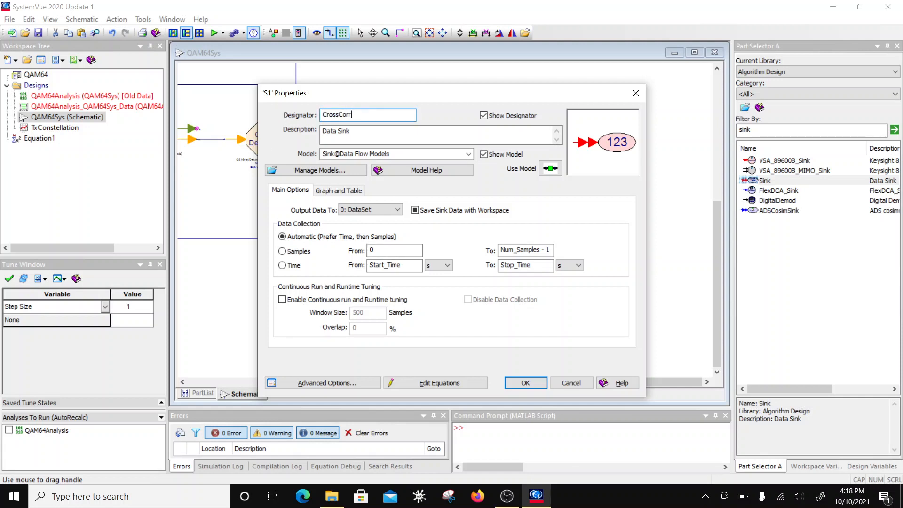
{"action": "left_click", "coordinate": [283, 251]}
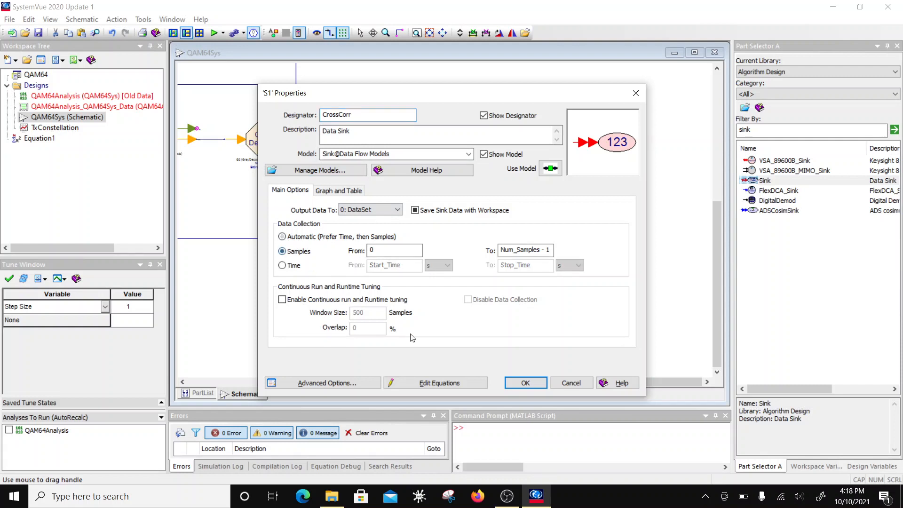
{"action": "left_click", "coordinate": [521, 383]}
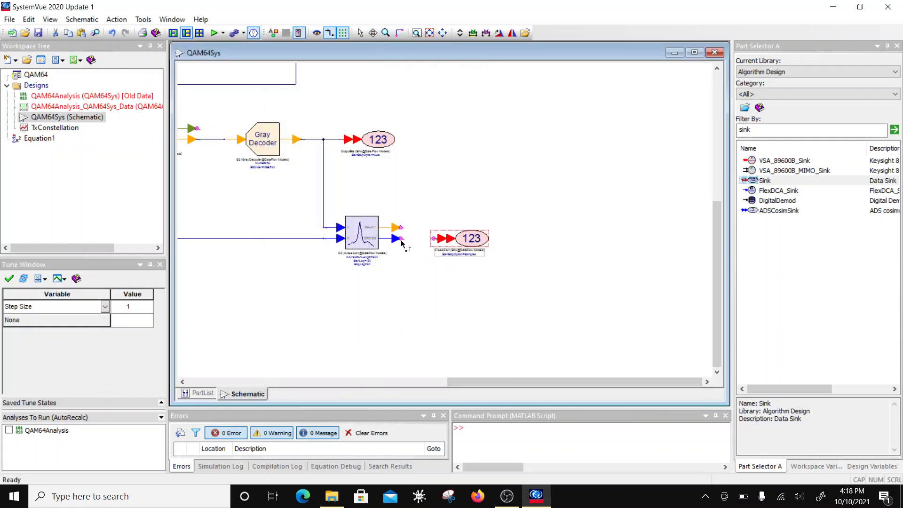
{"action": "left_click_drag", "start_coordinate": [401, 240], "coordinate": [471, 265]}
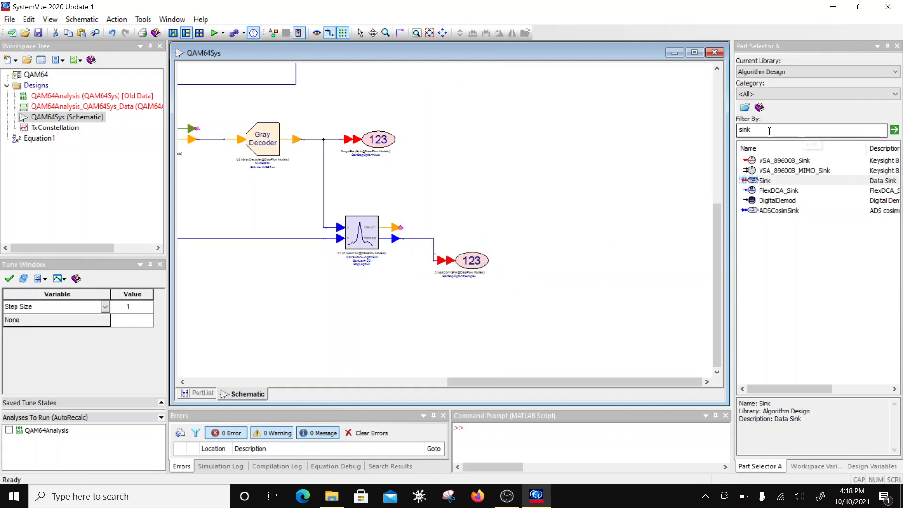
Place another data Sink above the CrossCorr sink, rename it Delay and set its data collection to Samples.
{"action": "left_click_drag", "start_coordinate": [765, 181], "coordinate": [447, 193]}
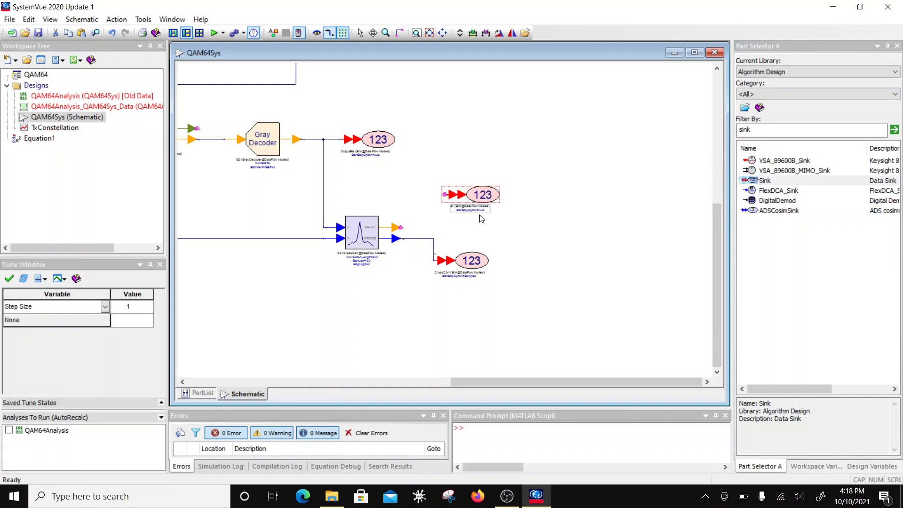
{"action": "scroll", "coordinate": [480, 220], "scroll_direction": "up", "scroll_amount": 2}
{"action": "double_click", "coordinate": [448, 176]}
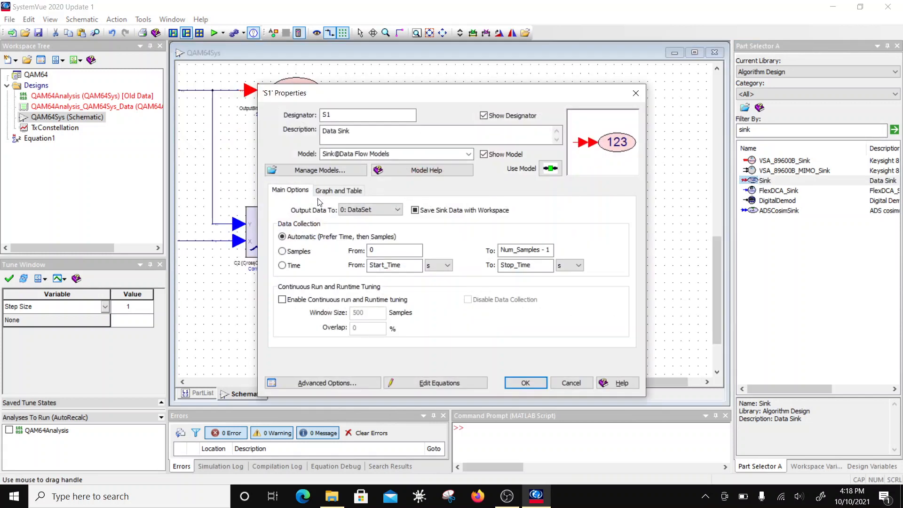
{"action": "left_click", "coordinate": [282, 251]}
{"action": "double_click", "coordinate": [327, 115]}
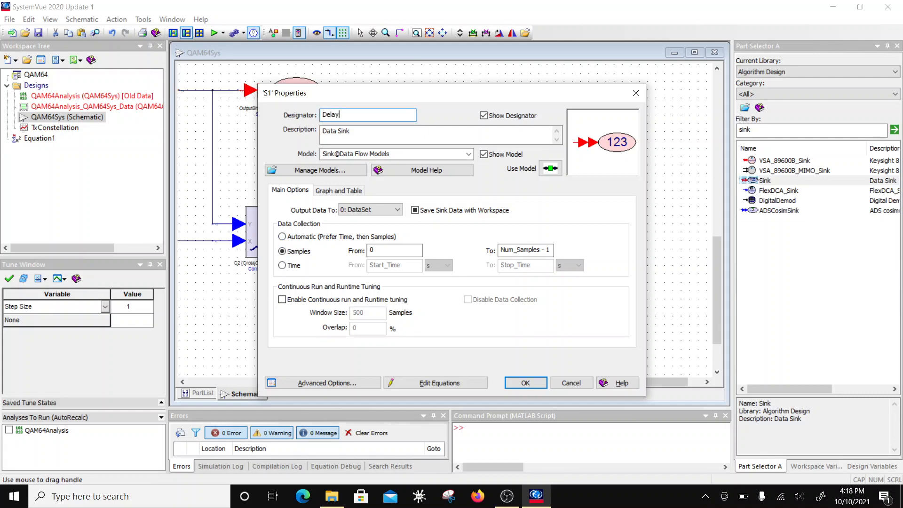
{"action": "type", "text": "Delay"}
{"action": "left_click", "coordinate": [526, 383]}
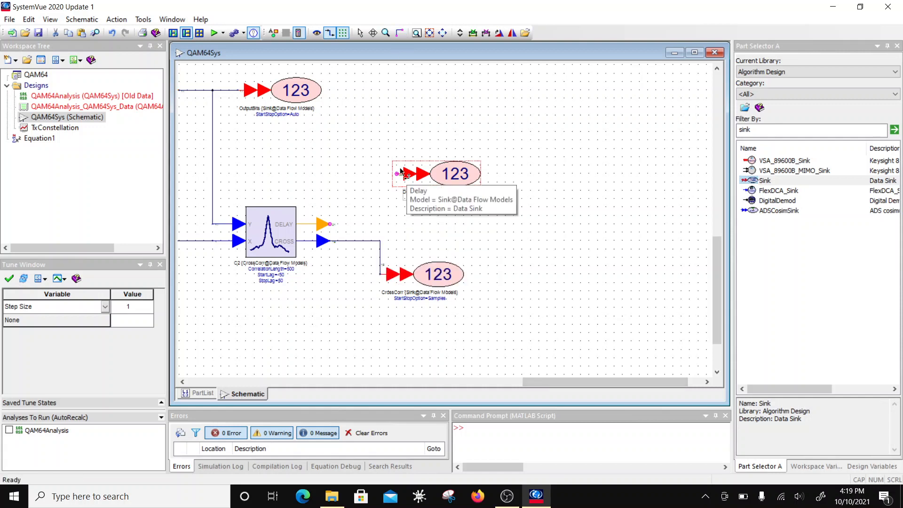
Wire the Delay sink's input to the DELAY output of the cross-correlation estimator.
{"action": "left_click_drag", "start_coordinate": [396, 174], "coordinate": [331, 224]}
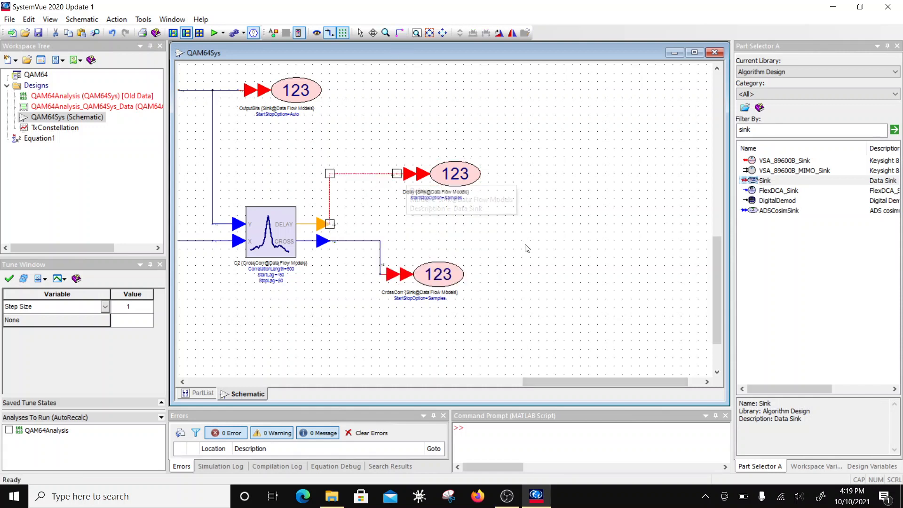
{"action": "left_click", "coordinate": [330, 207]}
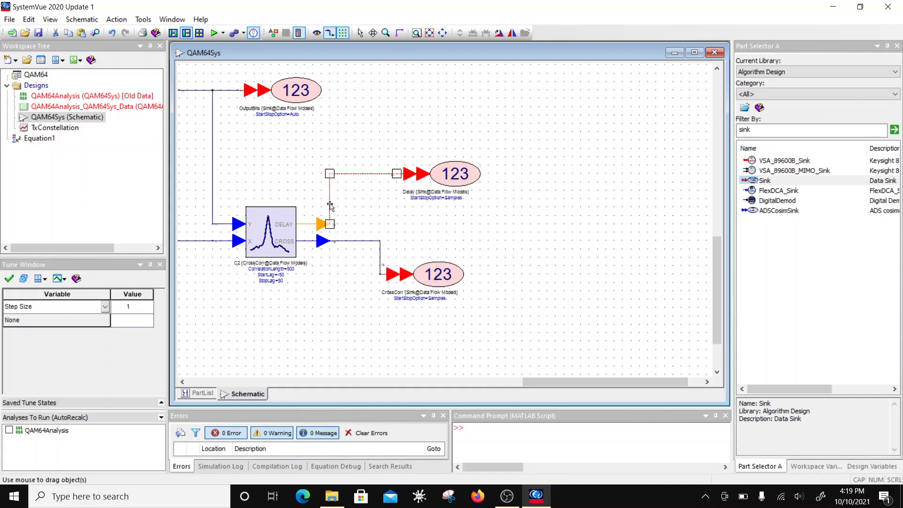
{"action": "left_click", "coordinate": [506, 225]}
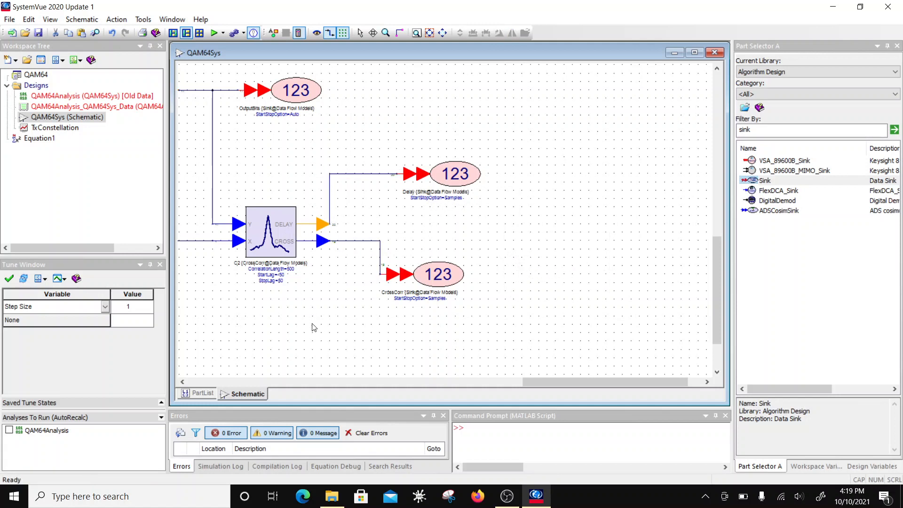
Set the cross-correlation estimator's CorrelationLength to 1000, StartLag to 0 and StopLag to 500.
{"action": "double_click", "coordinate": [260, 248]}
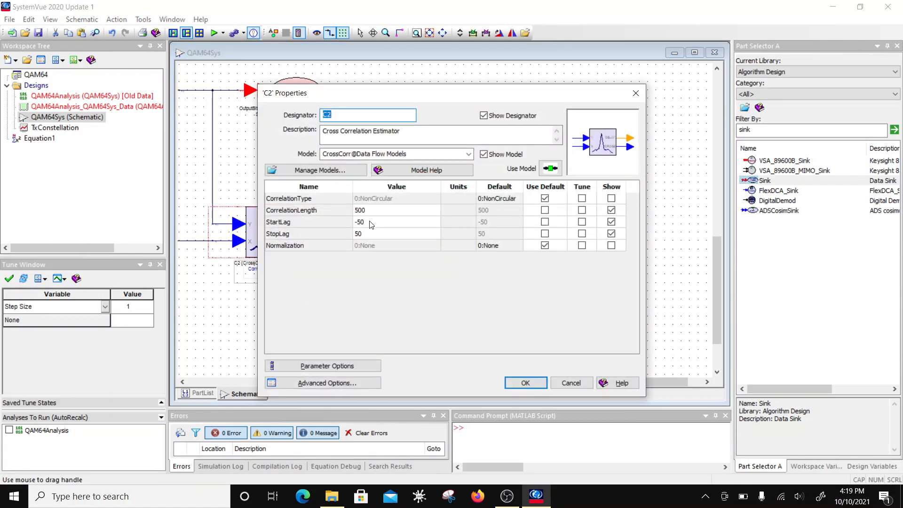
{"action": "left_click", "coordinate": [375, 212]}
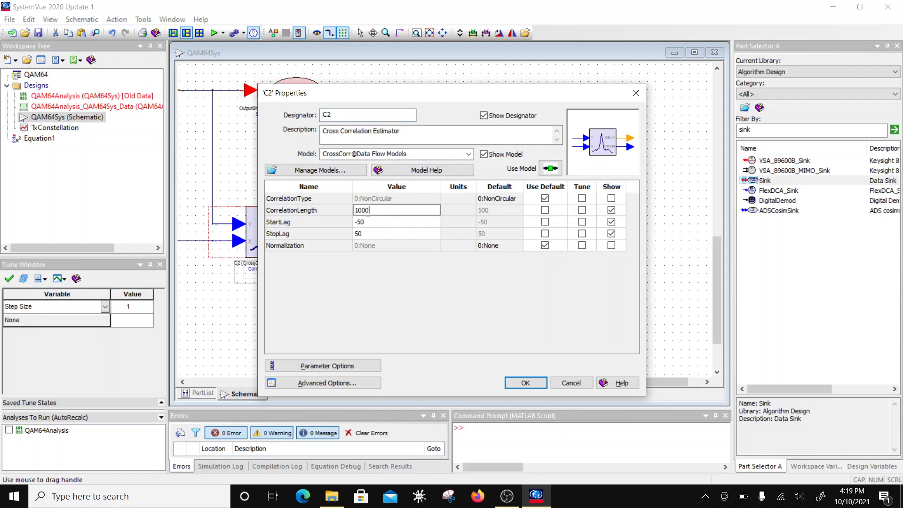
{"action": "type", "text": "1000"}
{"action": "left_click", "coordinate": [367, 222]}
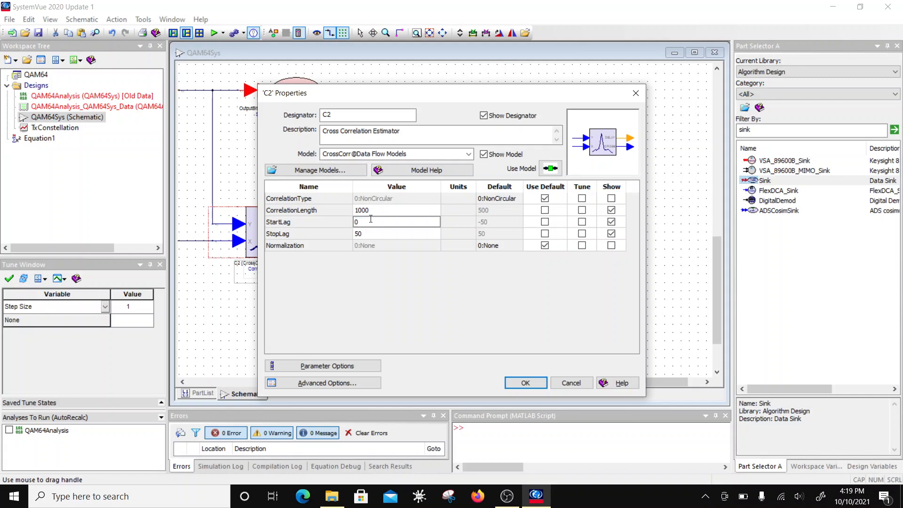
{"action": "left_click", "coordinate": [364, 234]}
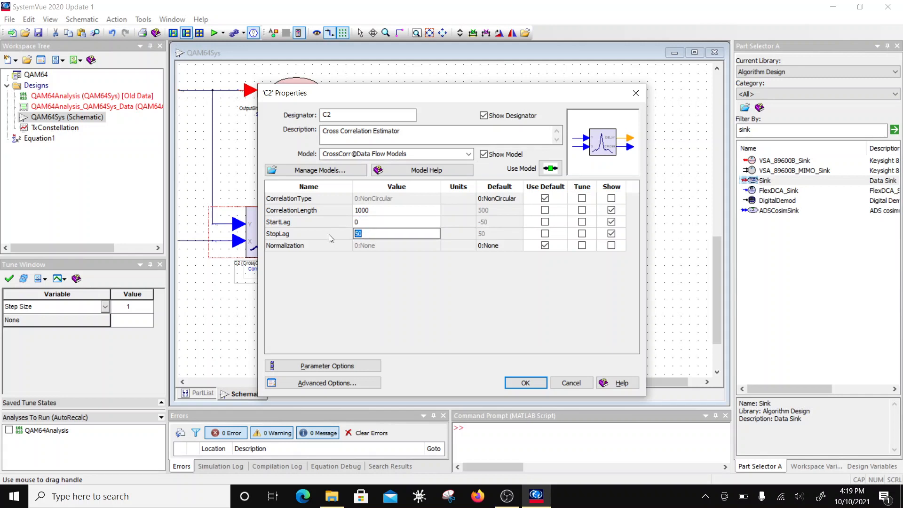
{"action": "type", "text": "500"}
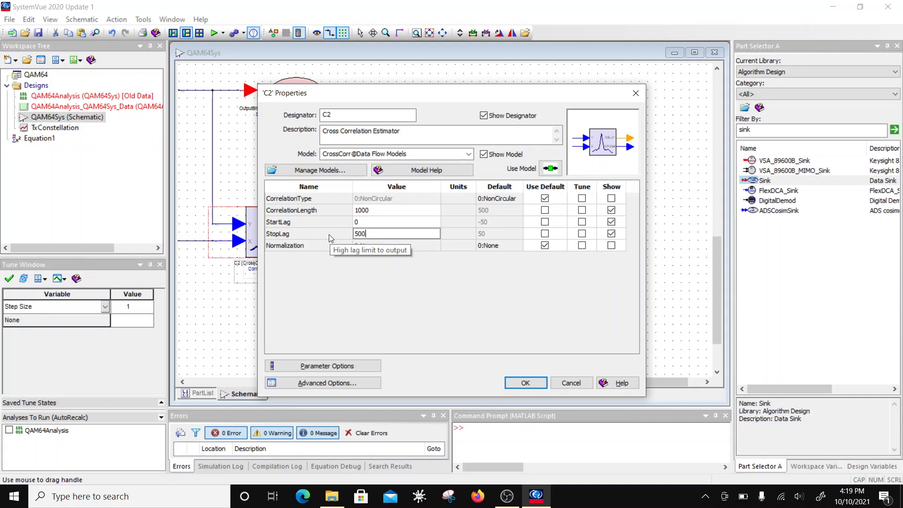
{"action": "left_click", "coordinate": [374, 221]}
{"action": "left_click", "coordinate": [526, 383]}
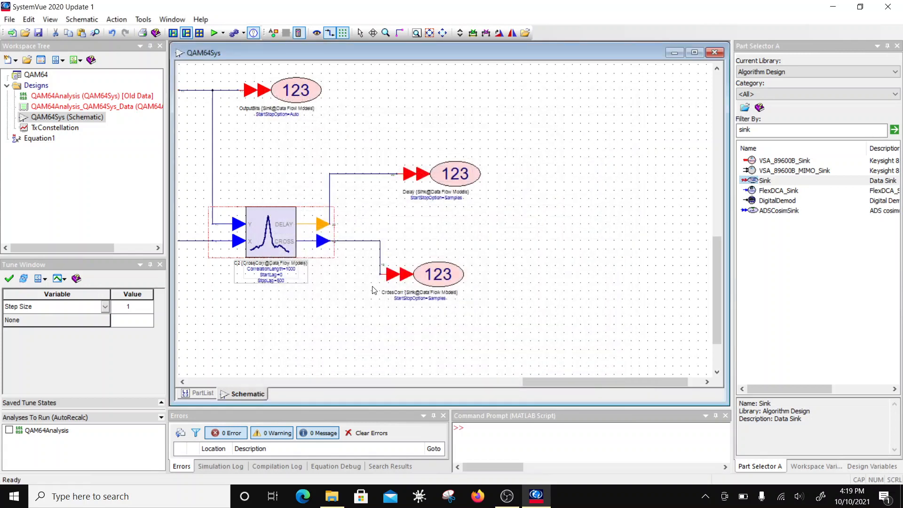
Set the cross-correlation estimator's Normalization to UnBiased.
{"action": "double_click", "coordinate": [270, 272]}
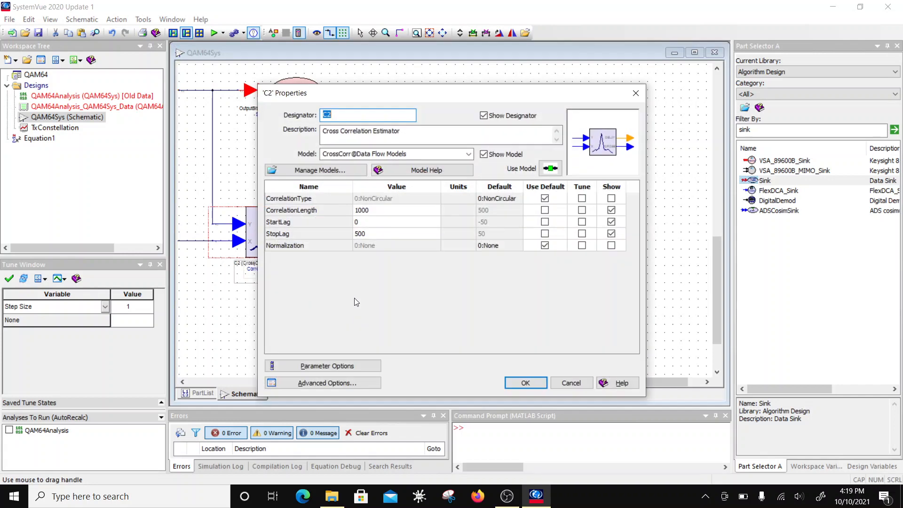
{"action": "left_click", "coordinate": [403, 249]}
{"action": "left_click", "coordinate": [435, 246]}
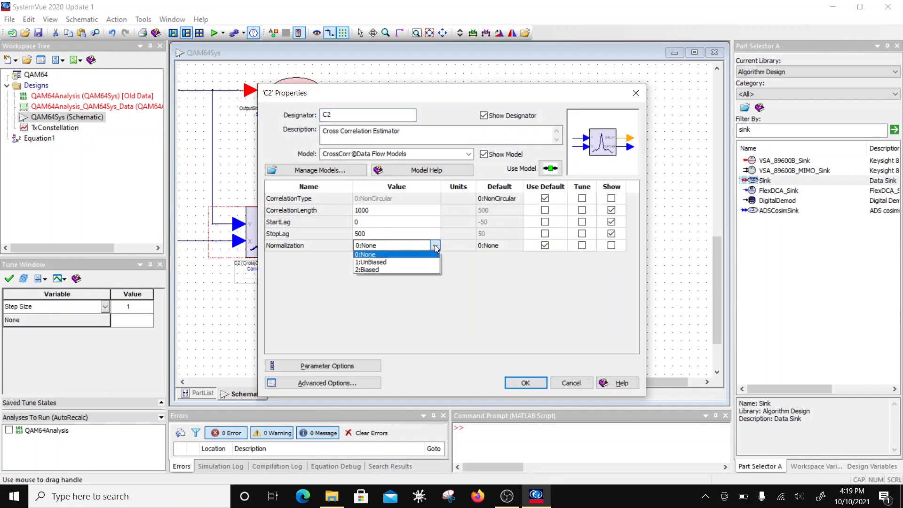
{"action": "left_click", "coordinate": [372, 262]}
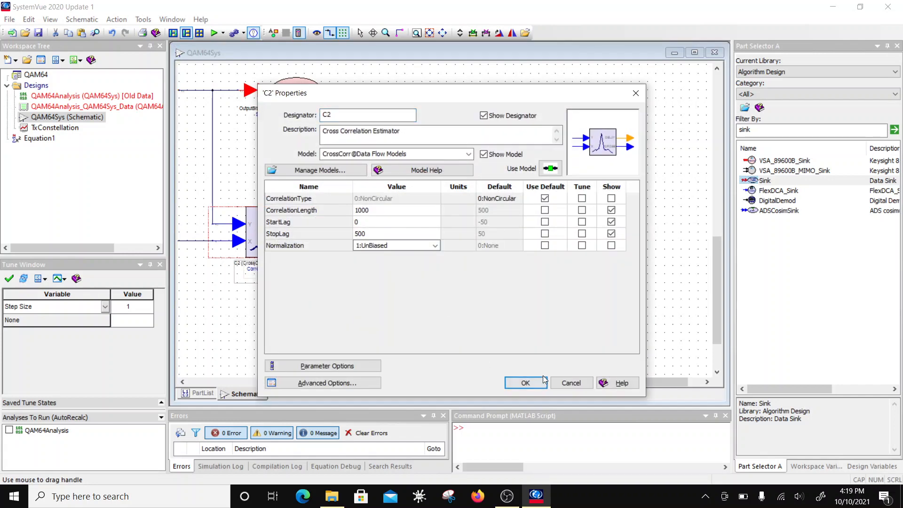
{"action": "left_click", "coordinate": [526, 383]}
Run the simulation and open the QAM64Analysis_QAM64Sys_Data dataset.
{"action": "scroll", "coordinate": [445, 221], "scroll_direction": "up", "scroll_amount": 3}
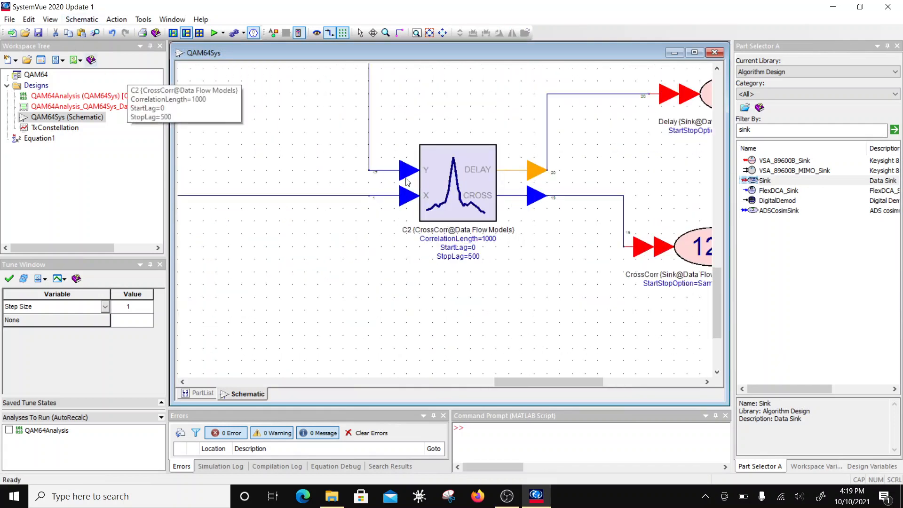
{"action": "scroll", "coordinate": [446, 221], "scroll_direction": "down", "scroll_amount": 3}
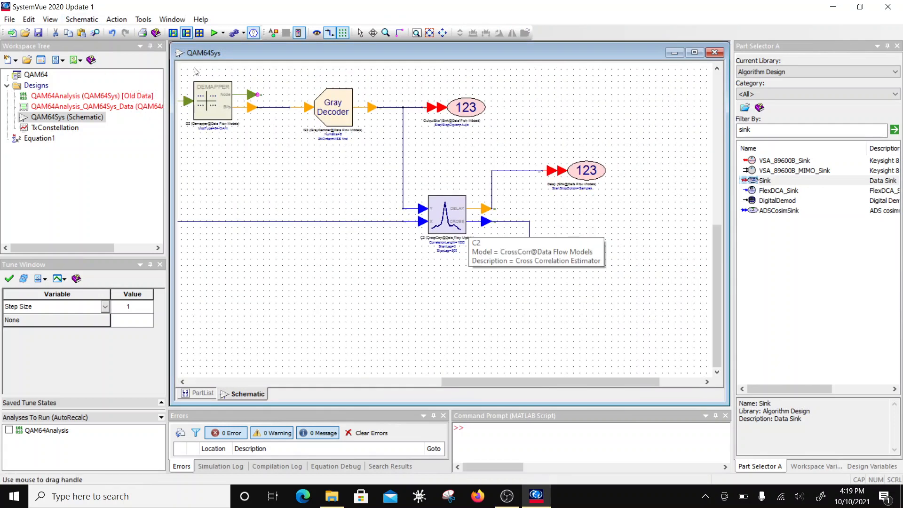
{"action": "left_click", "coordinate": [214, 33]}
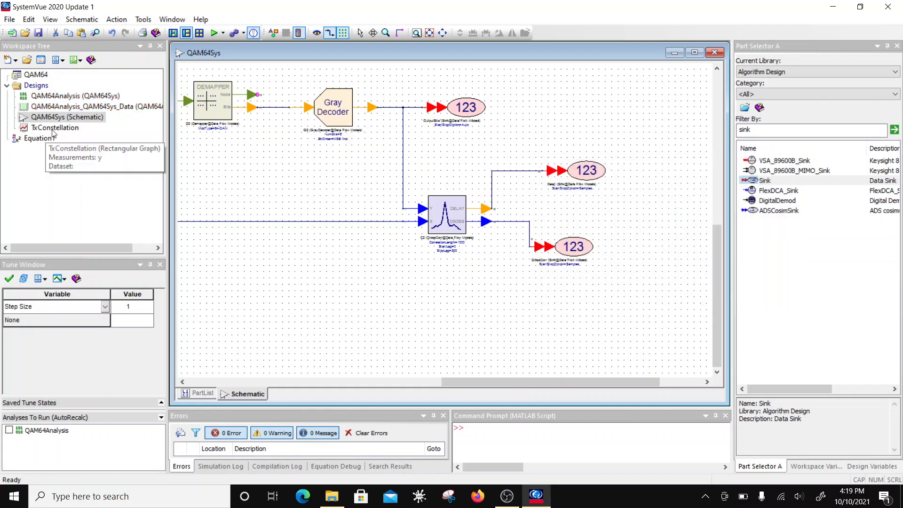
{"action": "left_click", "coordinate": [73, 107]}
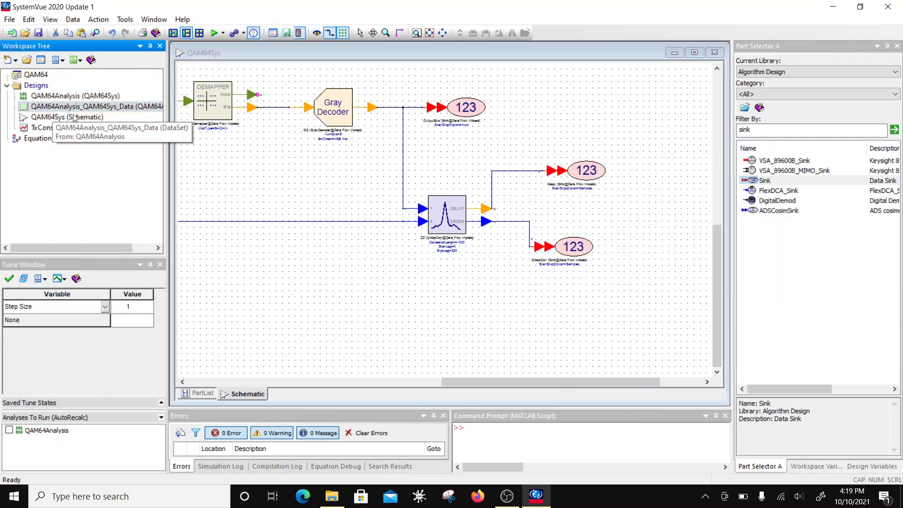
{"action": "double_click", "coordinate": [73, 108]}
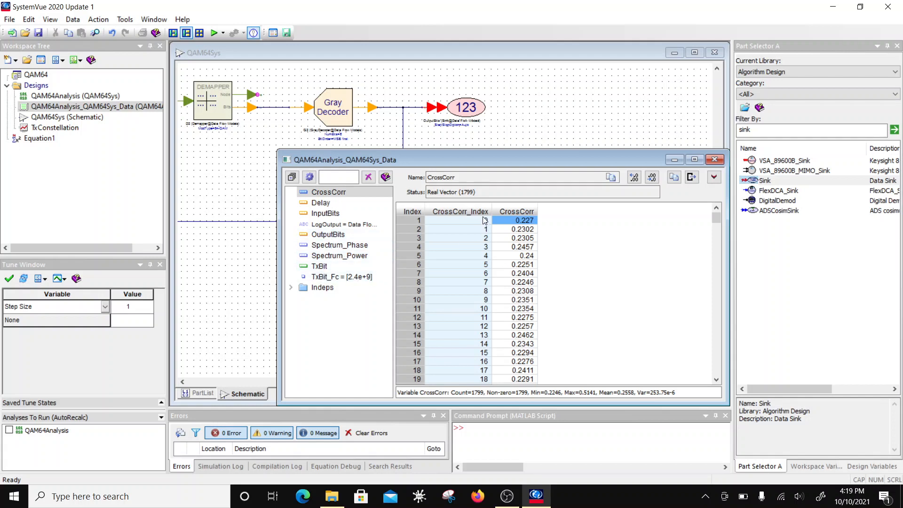
Plot the dataset's CrossCorr variable in a new, enlarged graph and place a marker on its first peak.
{"action": "right_click", "coordinate": [512, 213]}
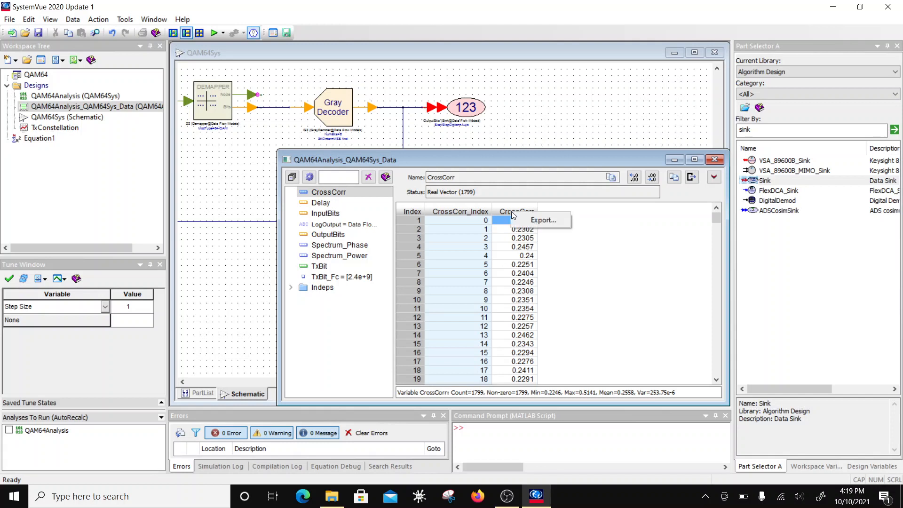
{"action": "left_click", "coordinate": [353, 194]}
{"action": "right_click", "coordinate": [353, 194]}
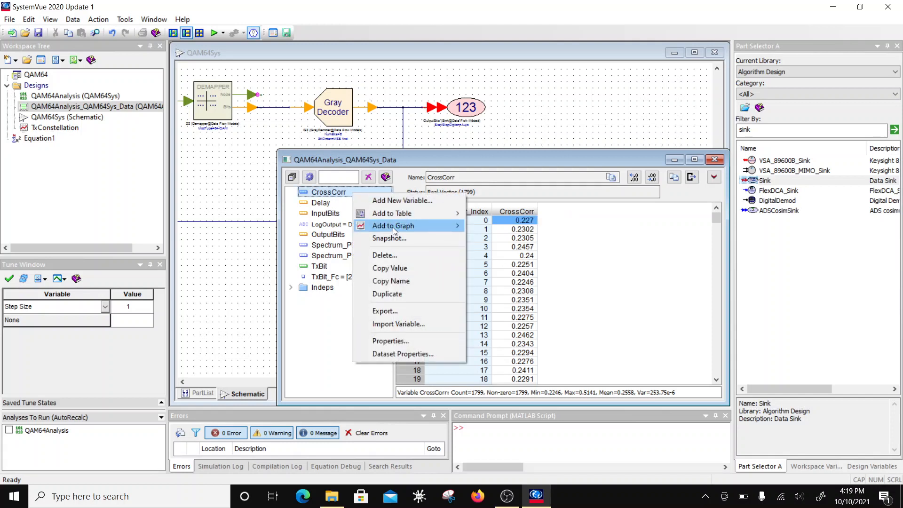
{"action": "mouse_move", "coordinate": [393, 226]}
{"action": "left_click", "coordinate": [494, 226]}
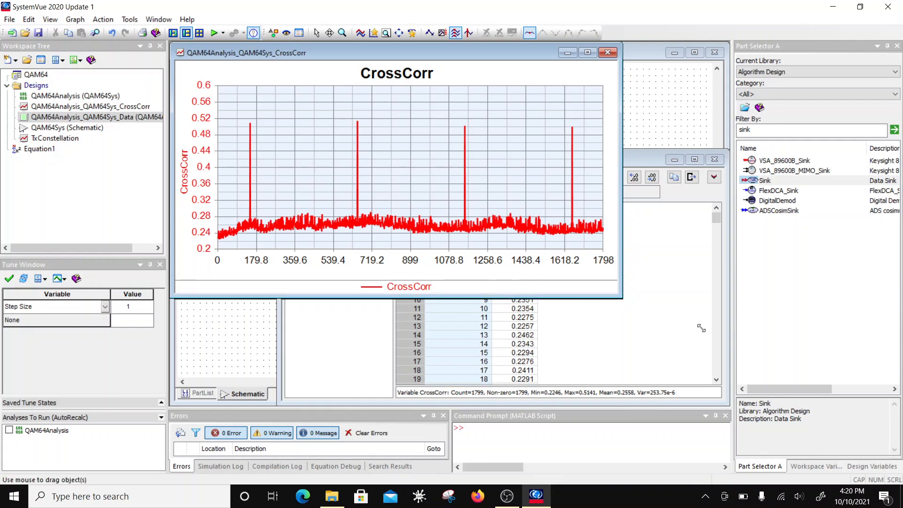
{"action": "left_click_drag", "start_coordinate": [622, 298], "coordinate": [729, 365]}
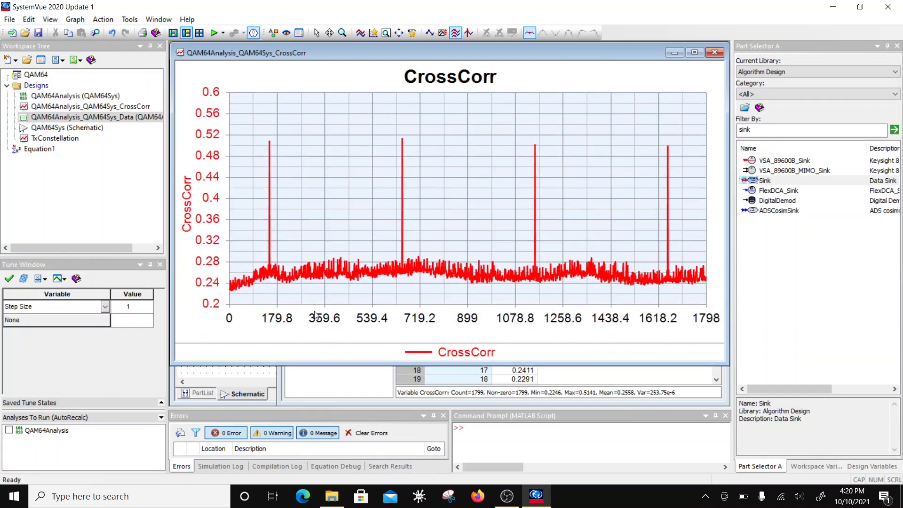
{"action": "left_click", "coordinate": [270, 142]}
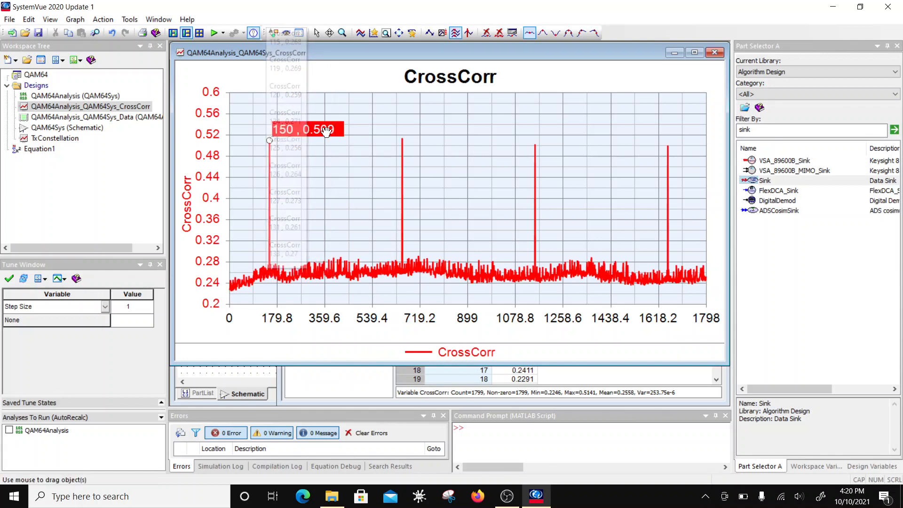
Return to the QAM64Sys schematic and move the InputBits sink further down, keeping it wired to the input line.
{"action": "left_click", "coordinate": [249, 376]}
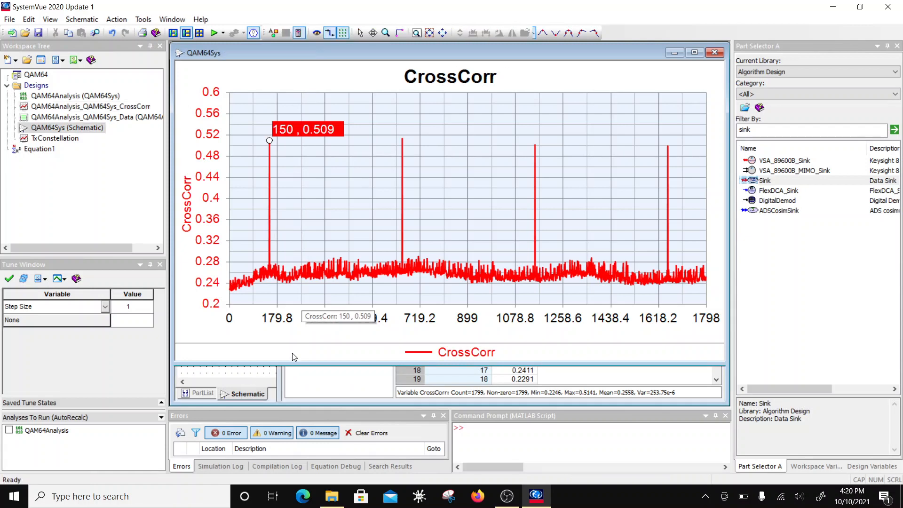
{"action": "scroll", "coordinate": [446, 225], "scroll_direction": "down", "scroll_amount": 3}
{"action": "scroll", "coordinate": [287, 186], "scroll_direction": "down", "scroll_amount": 2}
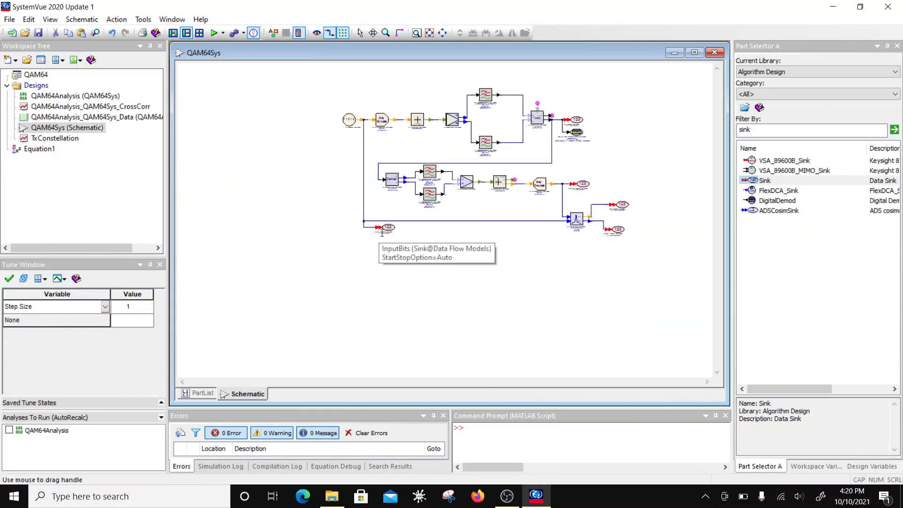
{"action": "scroll", "coordinate": [374, 236], "scroll_direction": "up", "scroll_amount": 2}
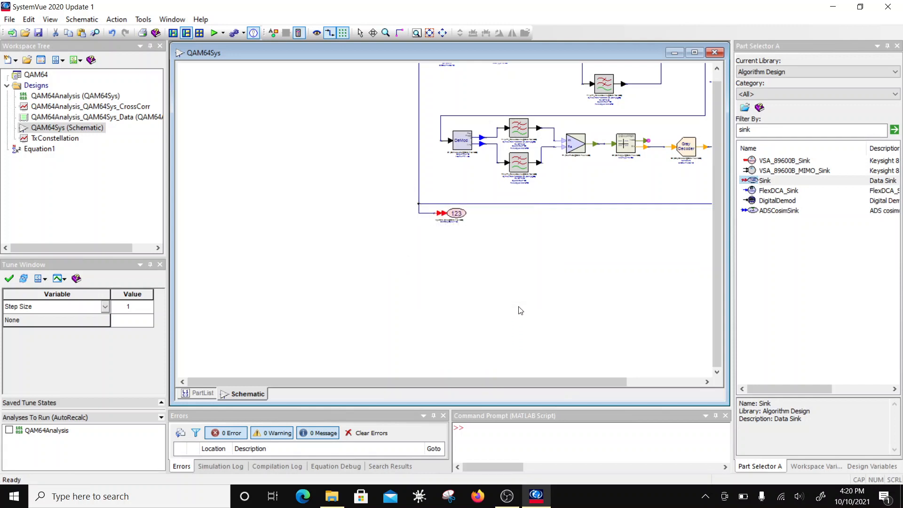
{"action": "scroll", "coordinate": [536, 253], "scroll_direction": "down", "scroll_amount": 2}
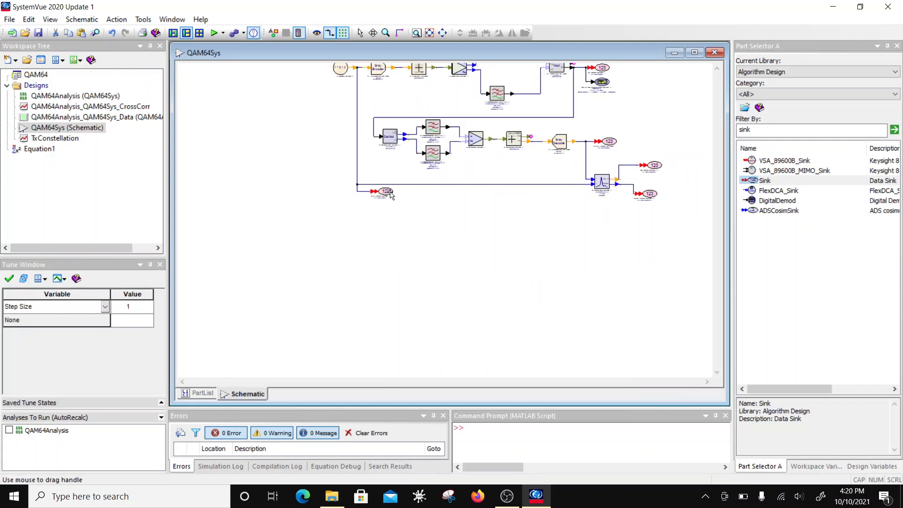
{"action": "left_click_drag", "start_coordinate": [388, 193], "coordinate": [386, 231]}
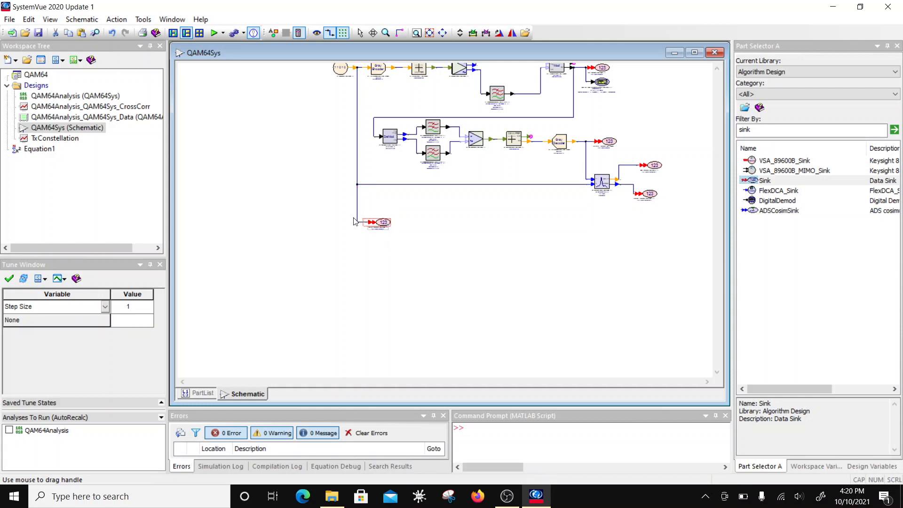
{"action": "left_click", "coordinate": [774, 130]}
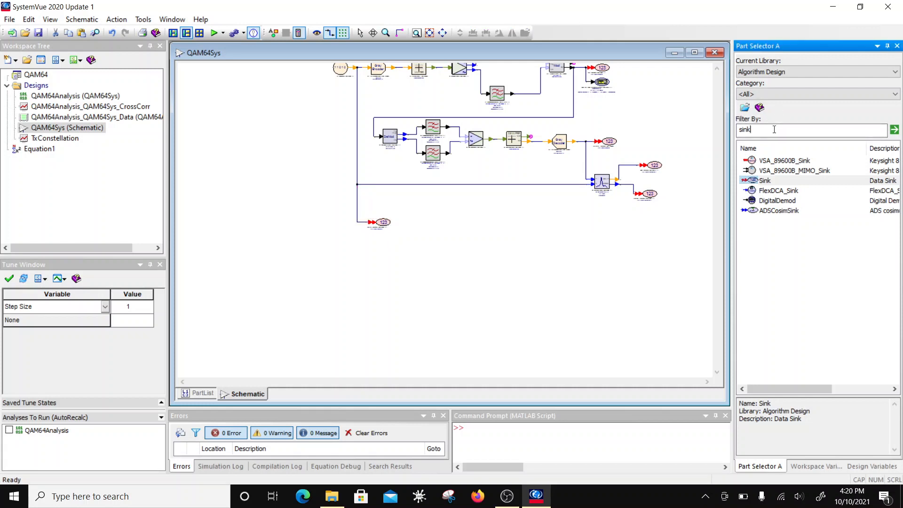
{"action": "left_click", "coordinate": [323, 255]}
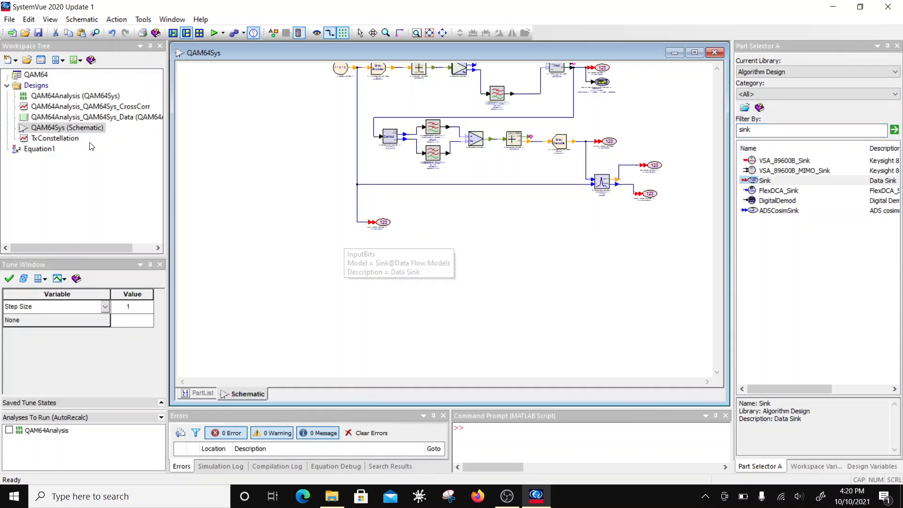
Add a Time graph to the Designs folder that plots InputBits and OutputBits together.
{"action": "right_click", "coordinate": [43, 89]}
{"action": "mouse_move", "coordinate": [71, 94]}
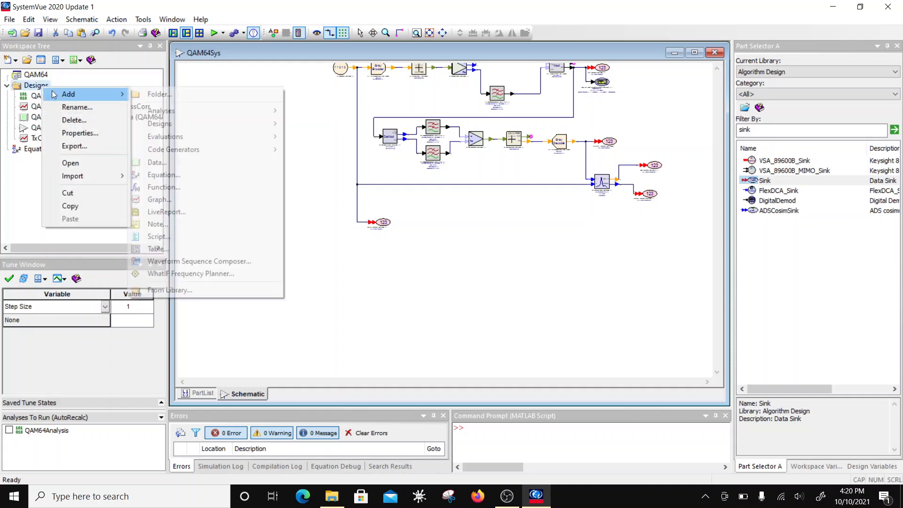
{"action": "left_click", "coordinate": [160, 199]}
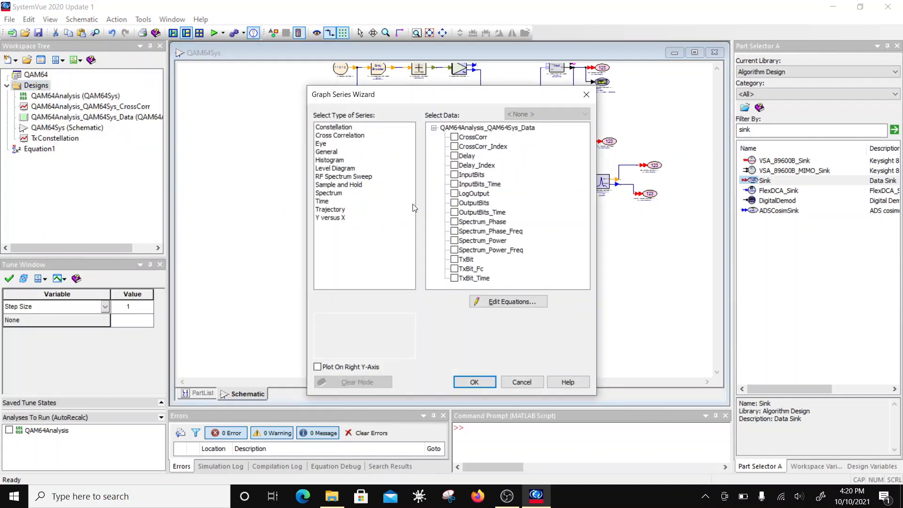
{"action": "left_click", "coordinate": [325, 202]}
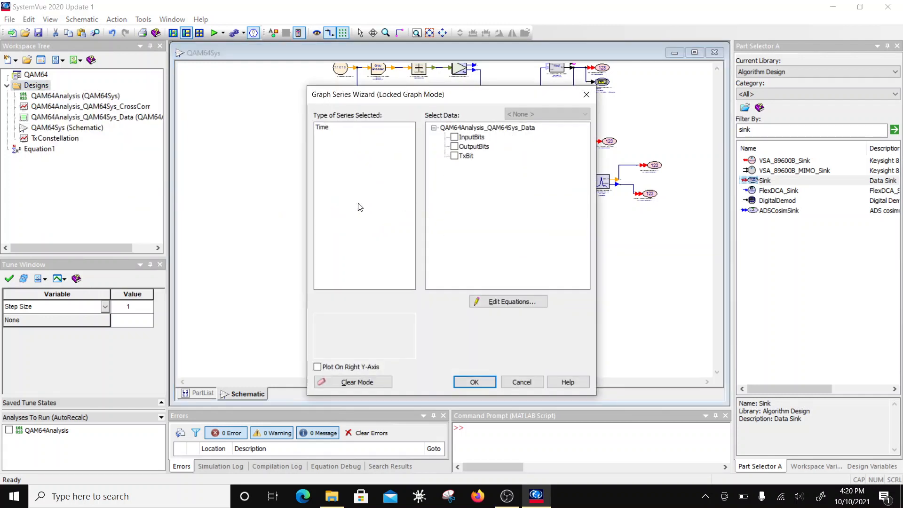
{"action": "left_click", "coordinate": [455, 138]}
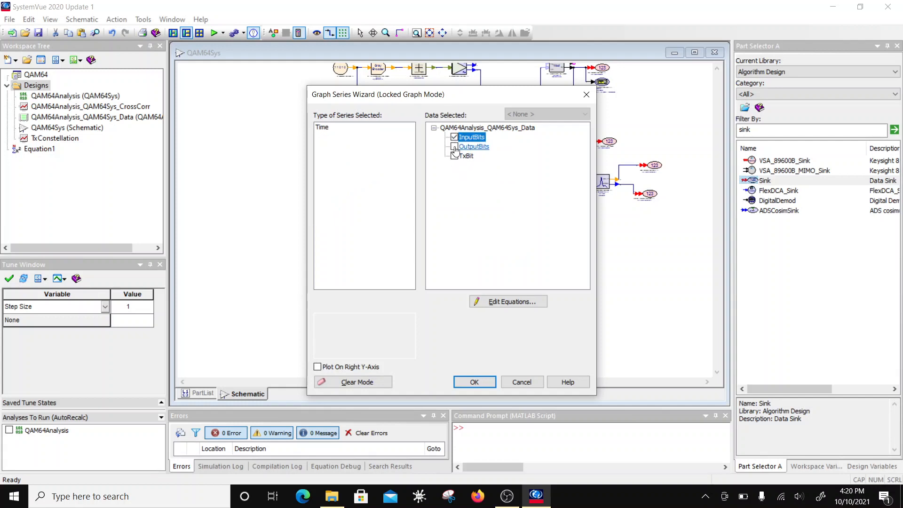
{"action": "left_click", "coordinate": [455, 146]}
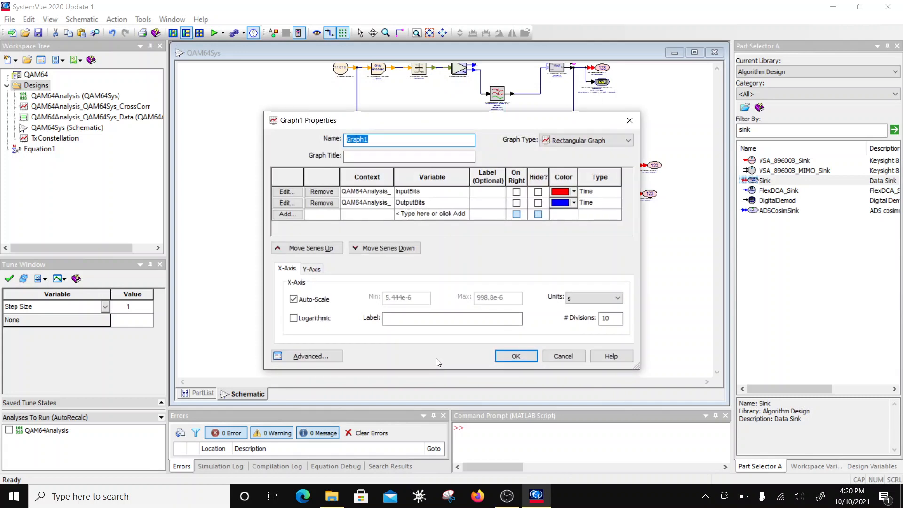
{"action": "left_click", "coordinate": [513, 357]}
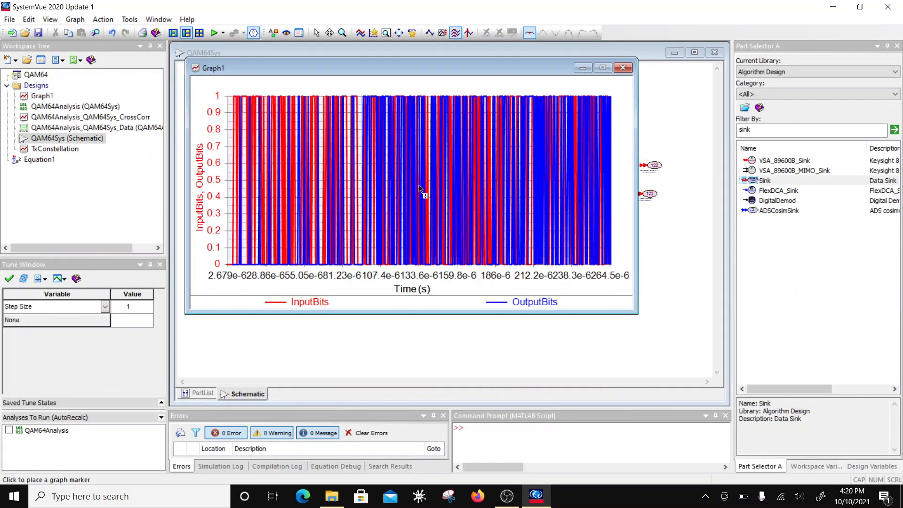
Offset the two traces of the time graph by changing its variables to InputBits+1 and OutputBits-1.
{"action": "scroll", "coordinate": [420, 187], "scroll_direction": "up", "scroll_amount": 5}
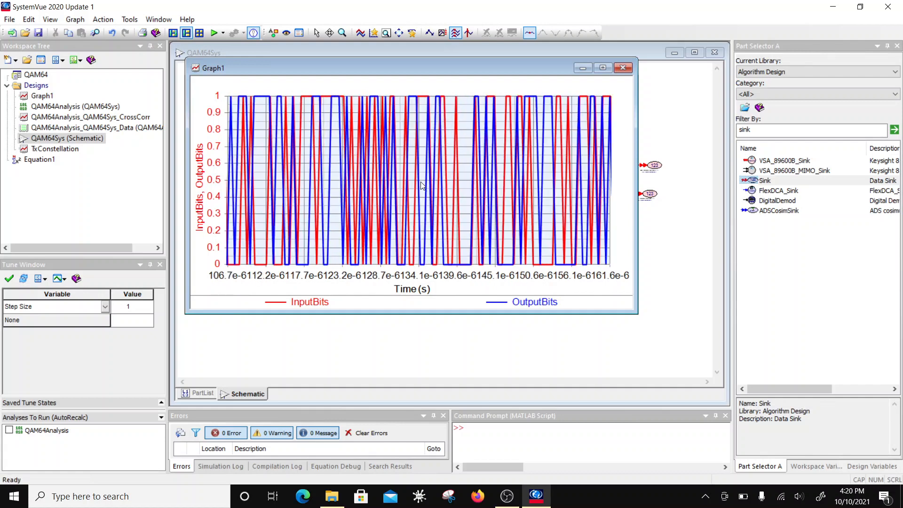
{"action": "scroll", "coordinate": [422, 185], "scroll_direction": "down", "scroll_amount": 1}
{"action": "scroll", "coordinate": [354, 219], "scroll_direction": "down", "scroll_amount": 9}
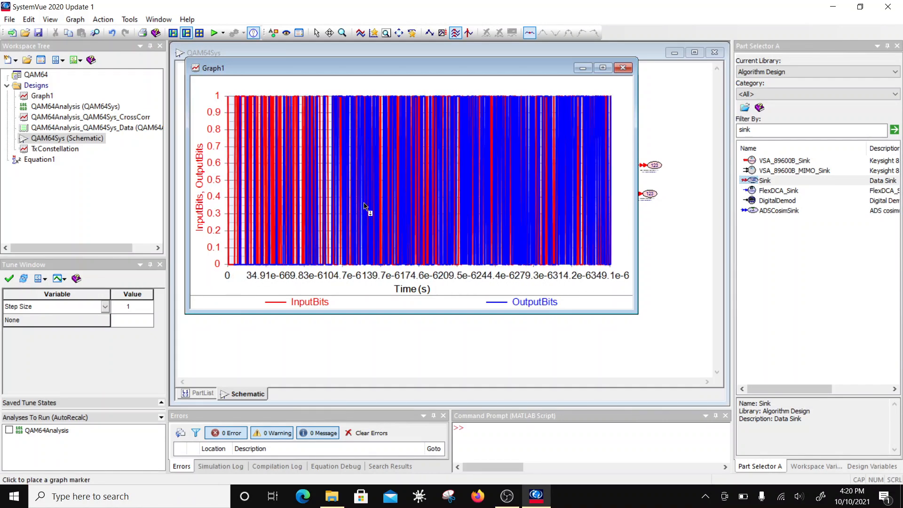
{"action": "scroll", "coordinate": [239, 200], "scroll_direction": "down", "scroll_amount": 3}
{"action": "scroll", "coordinate": [239, 199], "scroll_direction": "up", "scroll_amount": 8}
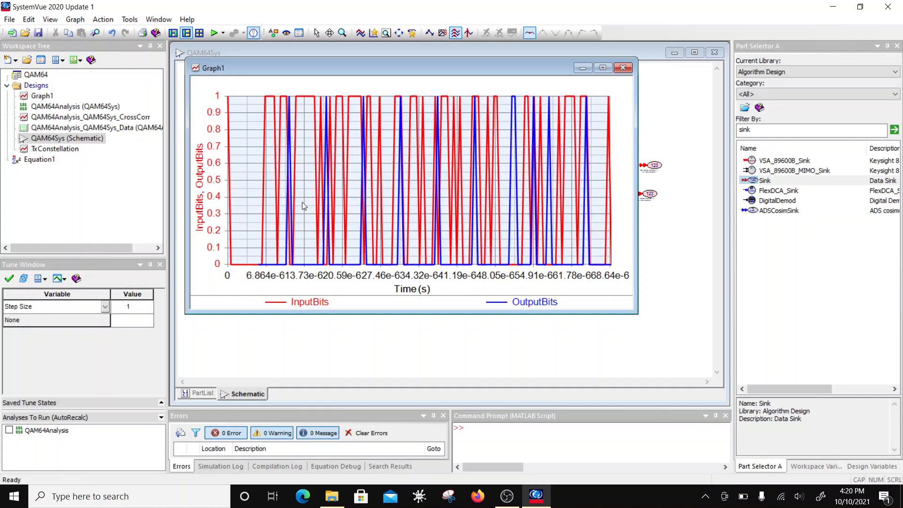
{"action": "double_click", "coordinate": [239, 214]}
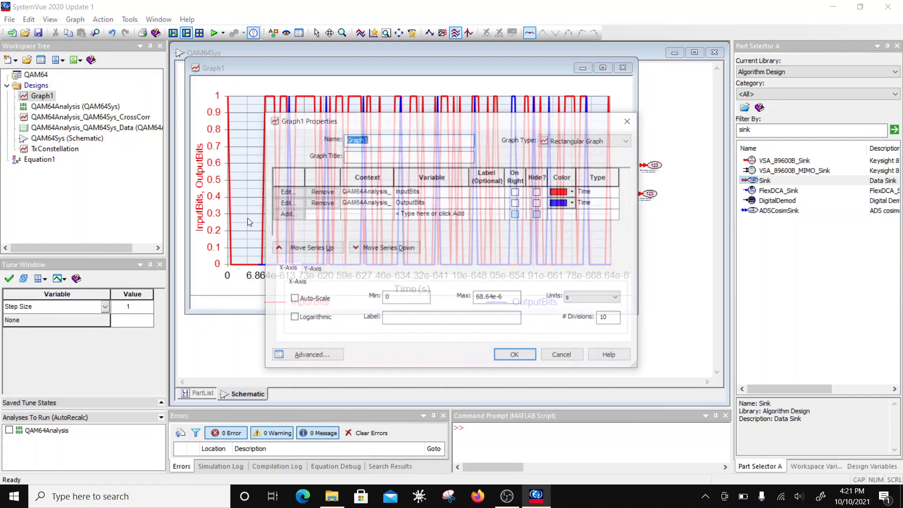
{"action": "left_click", "coordinate": [431, 196]}
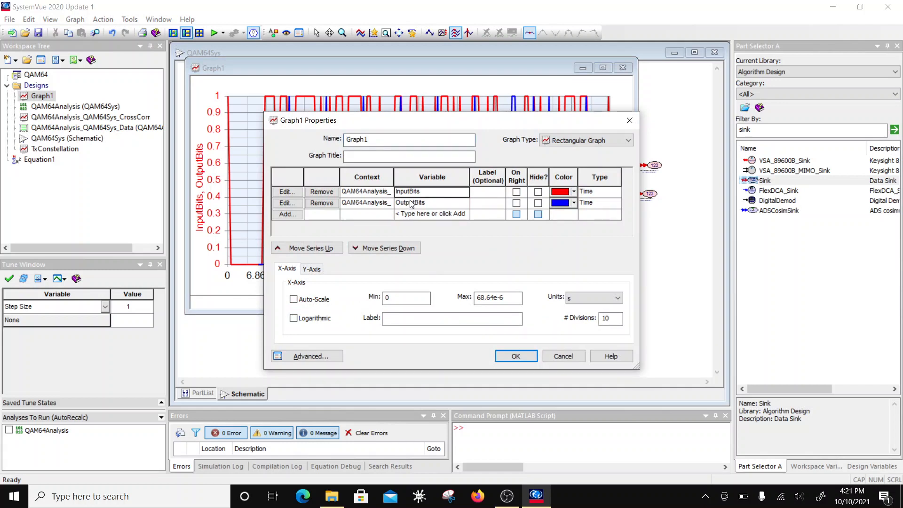
{"action": "left_click", "coordinate": [410, 201]}
{"action": "left_click", "coordinate": [418, 191]}
{"action": "type", "text": "+1"}
{"action": "left_click", "coordinate": [428, 203]}
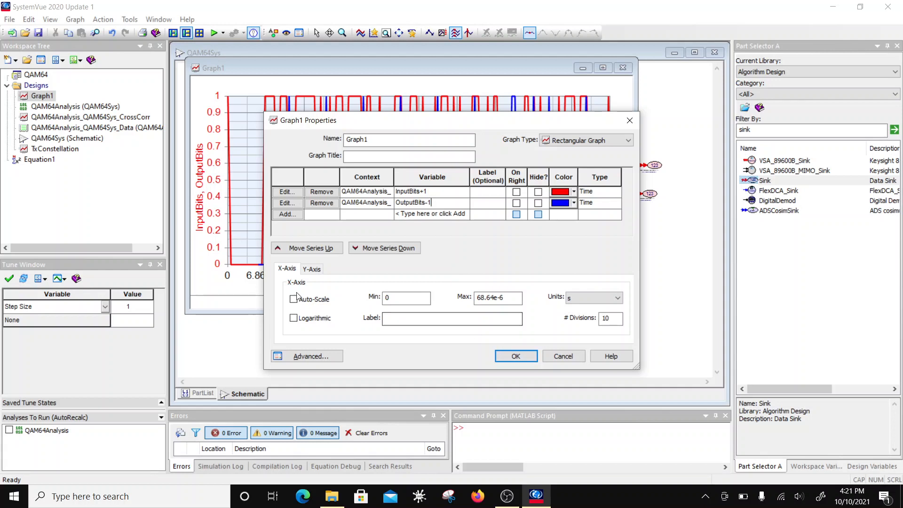
Set the time graph's Y-axis range from -2 to 2 and examine the early part of the separated bit traces.
{"action": "left_click", "coordinate": [311, 269]}
{"action": "left_click", "coordinate": [304, 300]}
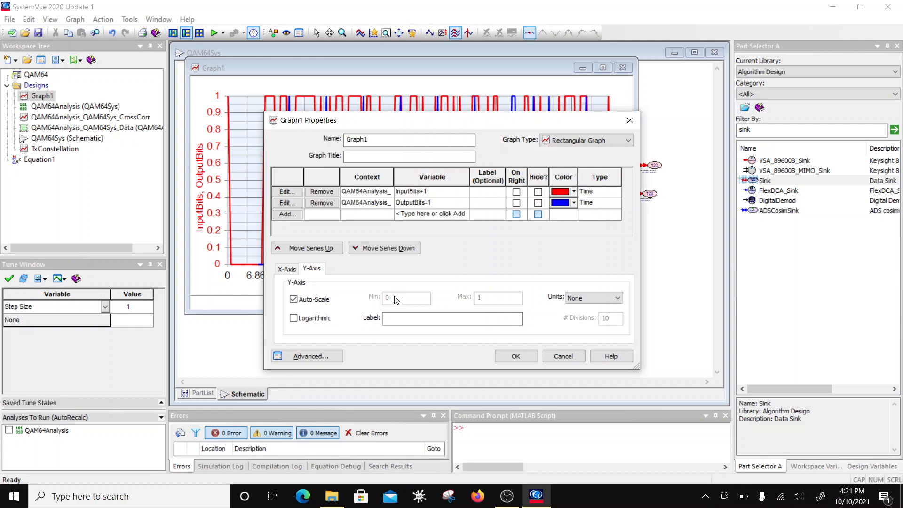
{"action": "left_click", "coordinate": [515, 357]}
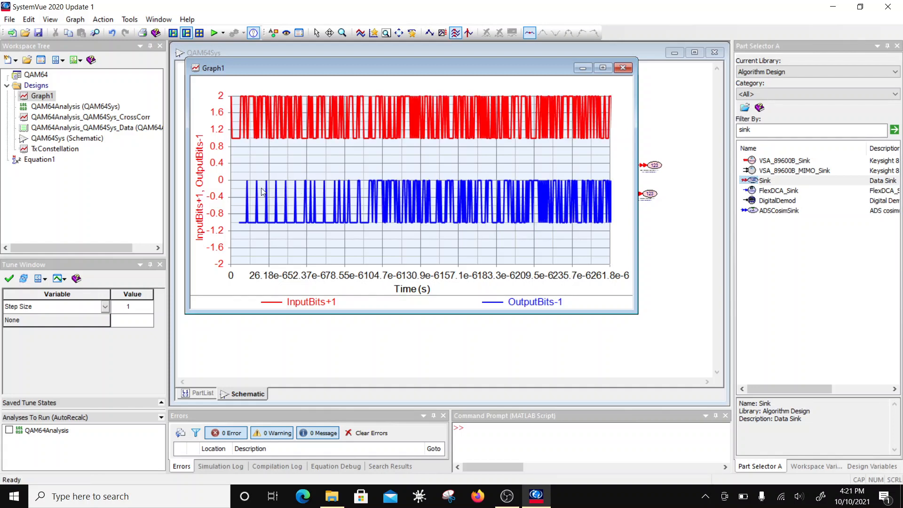
{"action": "scroll", "coordinate": [387, 117], "scroll_direction": "up", "scroll_amount": 3}
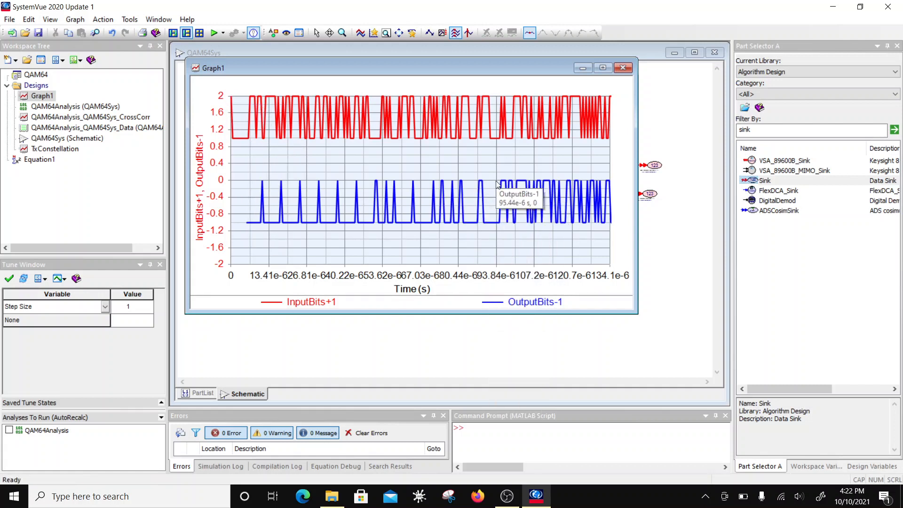
Find the Delay part in the library and place it below the input line in the QAM64Sys schematic.
{"action": "left_click", "coordinate": [683, 258]}
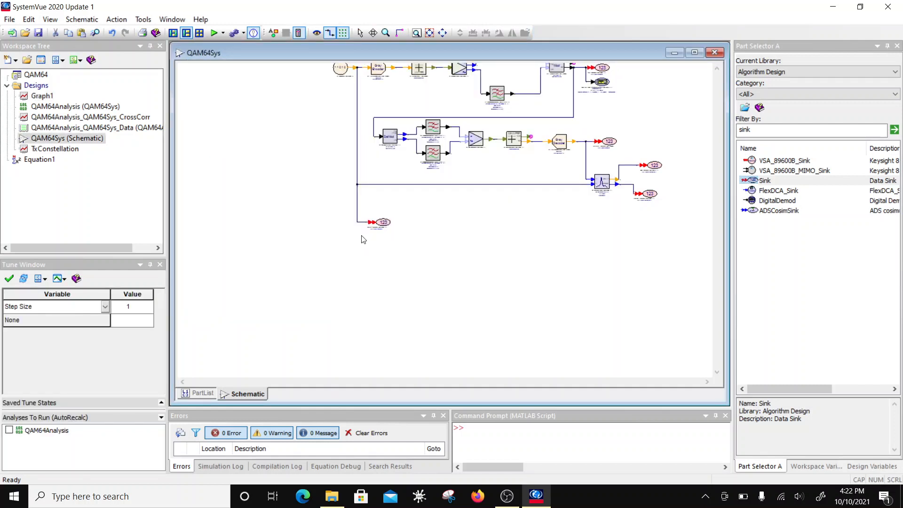
{"action": "double_click", "coordinate": [746, 130]}
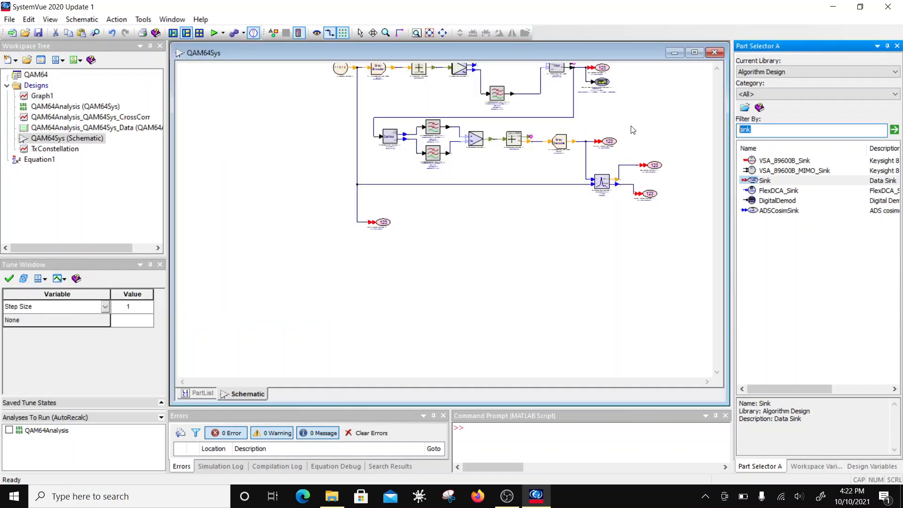
{"action": "type", "text": "delay"}
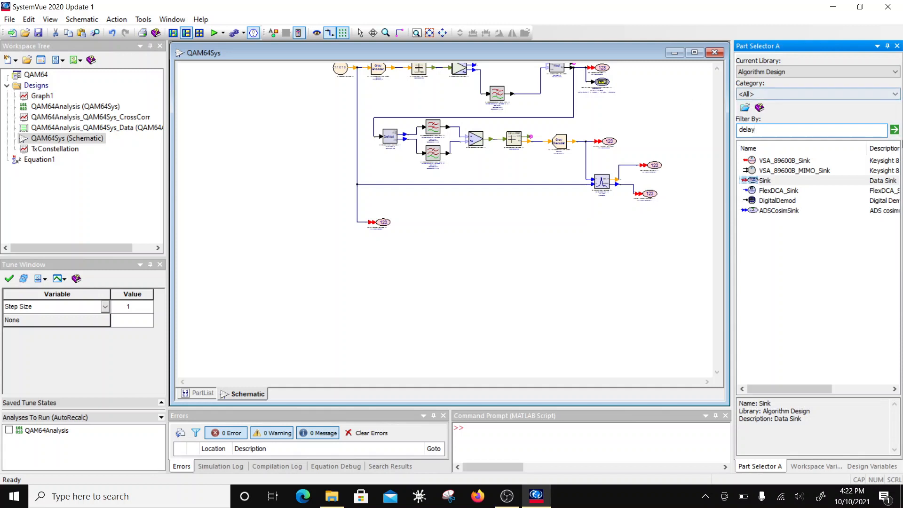
{"action": "left_click", "coordinate": [894, 130]}
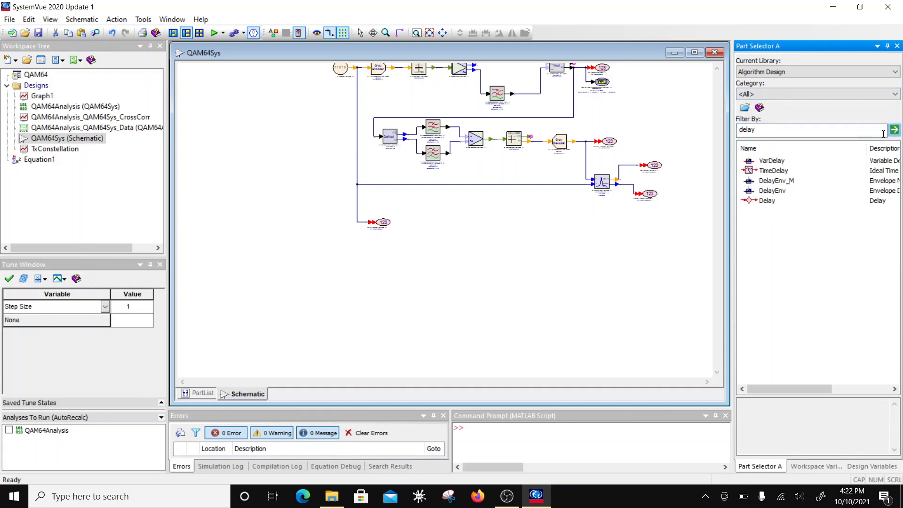
{"action": "left_click", "coordinate": [767, 201]}
{"action": "left_click", "coordinate": [400, 203]}
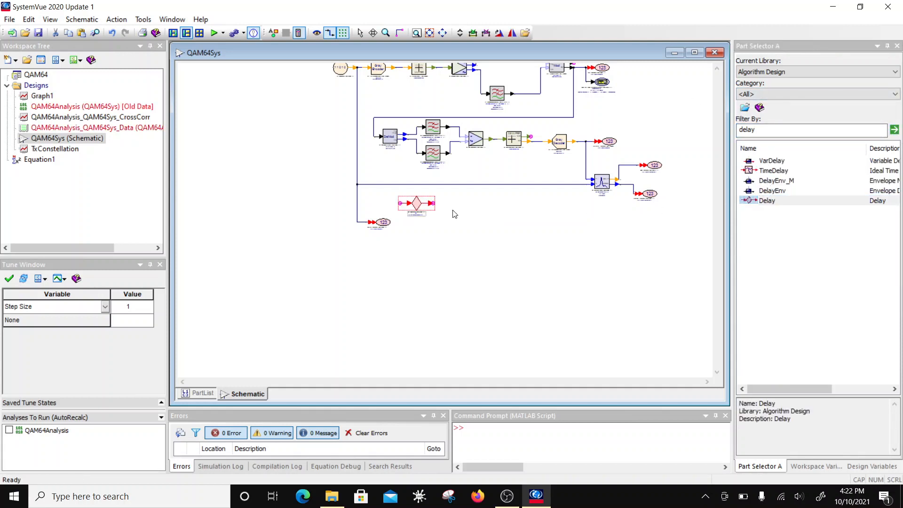
Replace the wire feeding the InputBits sink by connecting the Delay part in series between the input line and the sink.
{"action": "left_click", "coordinate": [360, 210]}
{"action": "key", "text": "Delete"}
{"action": "mouse_move", "coordinate": [414, 209]}
{"action": "left_mouse_down"}
{"action": "mouse_move", "coordinate": [371, 210]}
{"action": "mouse_move", "coordinate": [414, 219]}
{"action": "mouse_move", "coordinate": [421, 207]}
{"action": "left_mouse_up"}
{"action": "scroll", "coordinate": [394, 205], "scroll_direction": "up", "scroll_amount": 7}
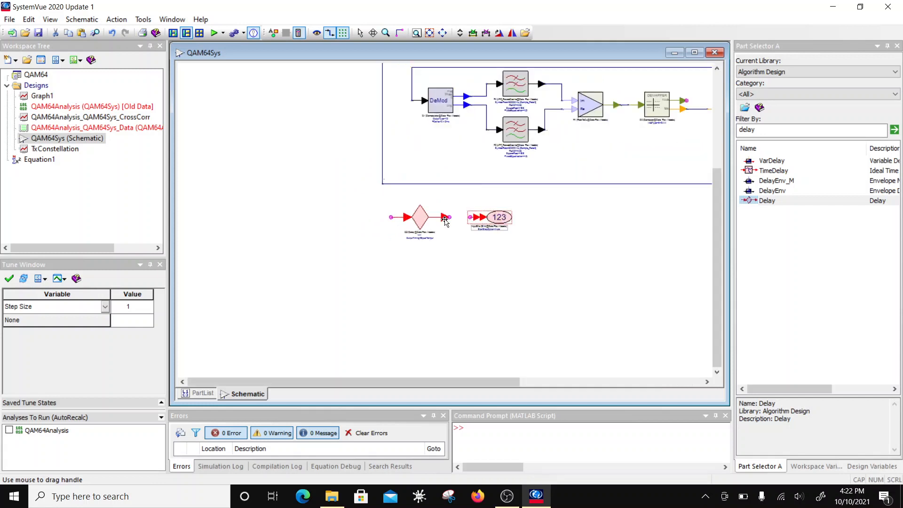
{"action": "left_click", "coordinate": [386, 33]}
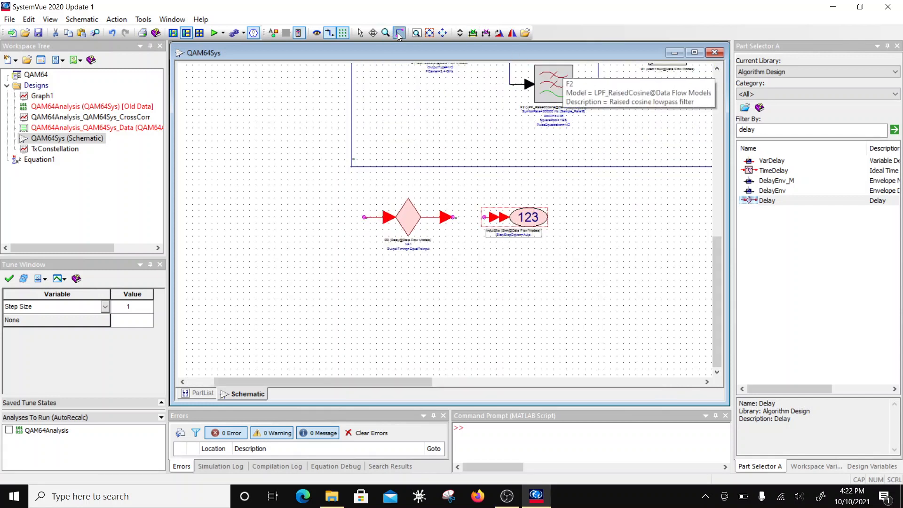
{"action": "left_click_drag", "start_coordinate": [352, 168], "coordinate": [364, 217]}
{"action": "left_click_drag", "start_coordinate": [454, 217], "coordinate": [485, 217]}
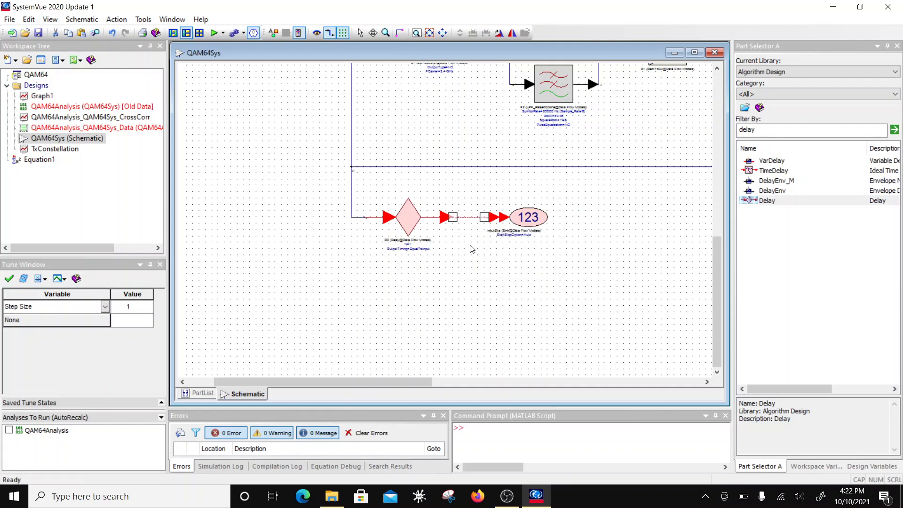
Set the Delay part's N parameter to 160.
{"action": "double_click", "coordinate": [415, 218]}
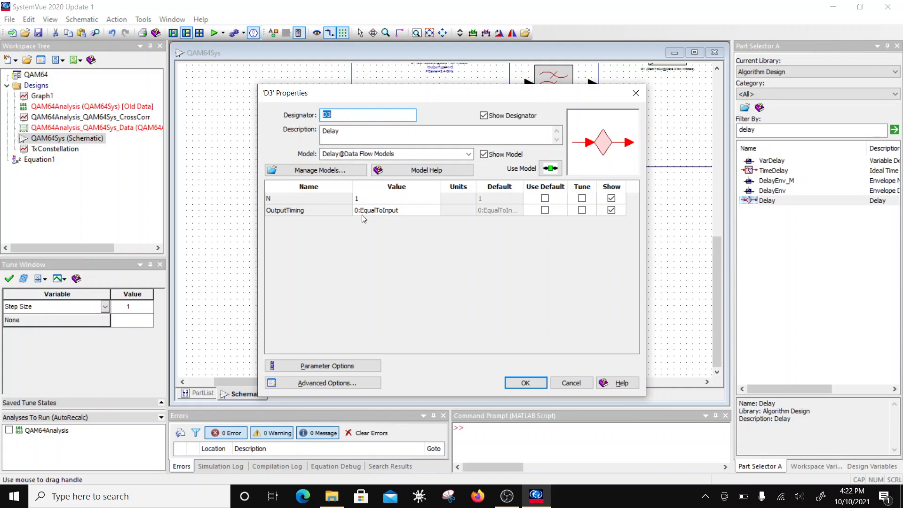
{"action": "left_click", "coordinate": [365, 199]}
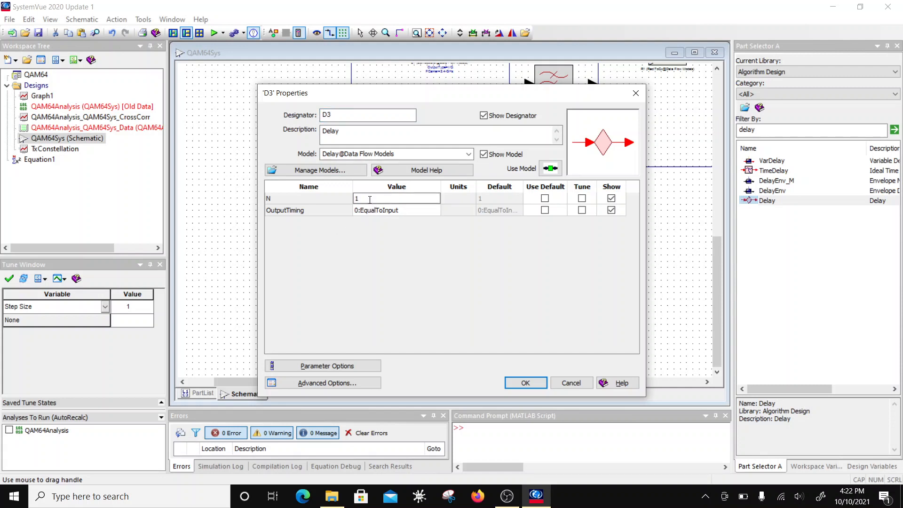
{"action": "left_click", "coordinate": [526, 383]}
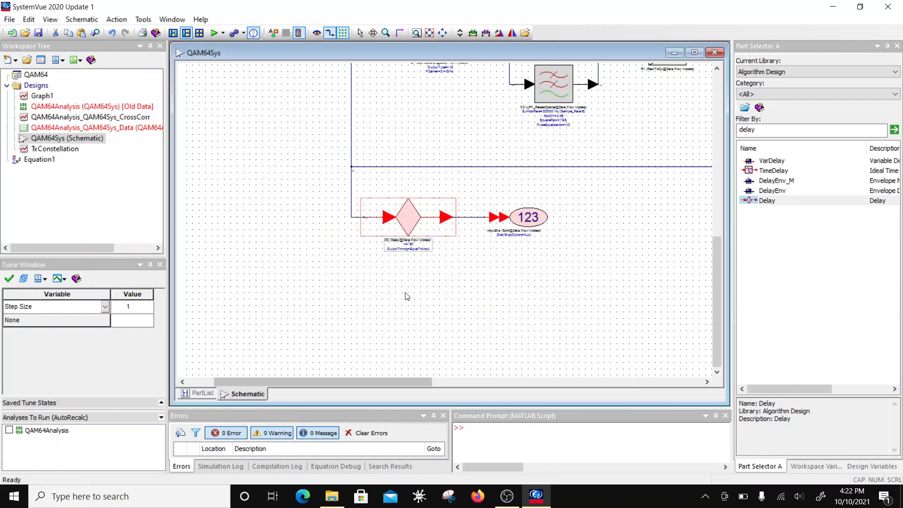
Rerun the simulation with the delayed input and reopen Graph1 to compare the input and output bit traces.
{"action": "scroll", "coordinate": [447, 224], "scroll_direction": "down", "scroll_amount": 2}
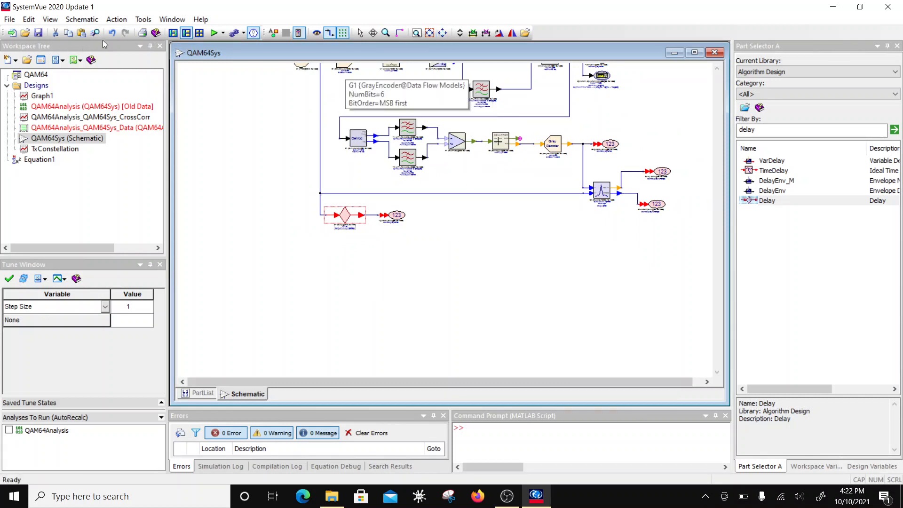
{"action": "left_click", "coordinate": [214, 33]}
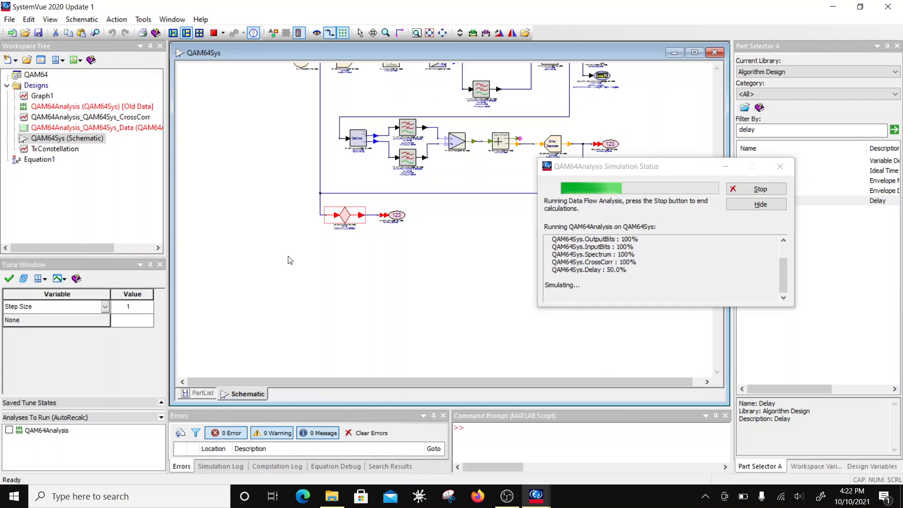
{"action": "double_click", "coordinate": [41, 96]}
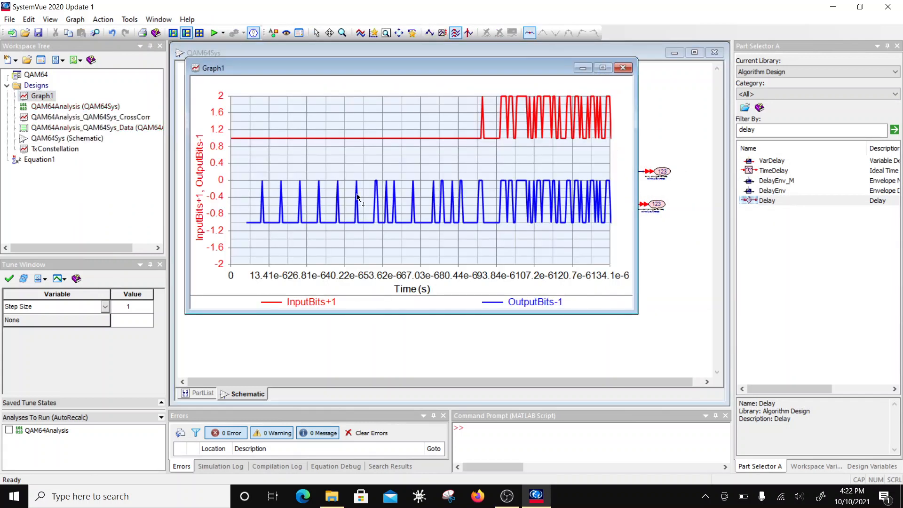
{"action": "mouse_move", "coordinate": [503, 215]}
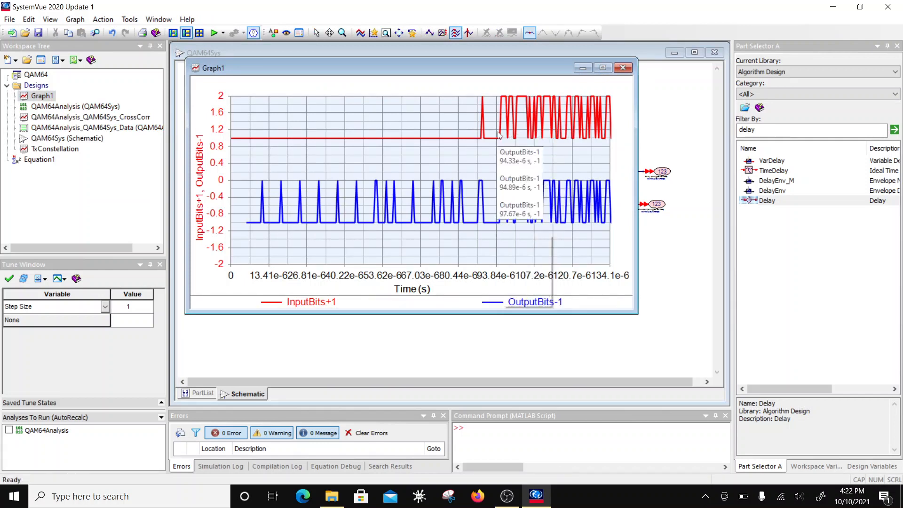
Remove the vertical offsets from the graph by changing its variables to InputBits and OutputBits.
{"action": "double_click", "coordinate": [349, 247]}
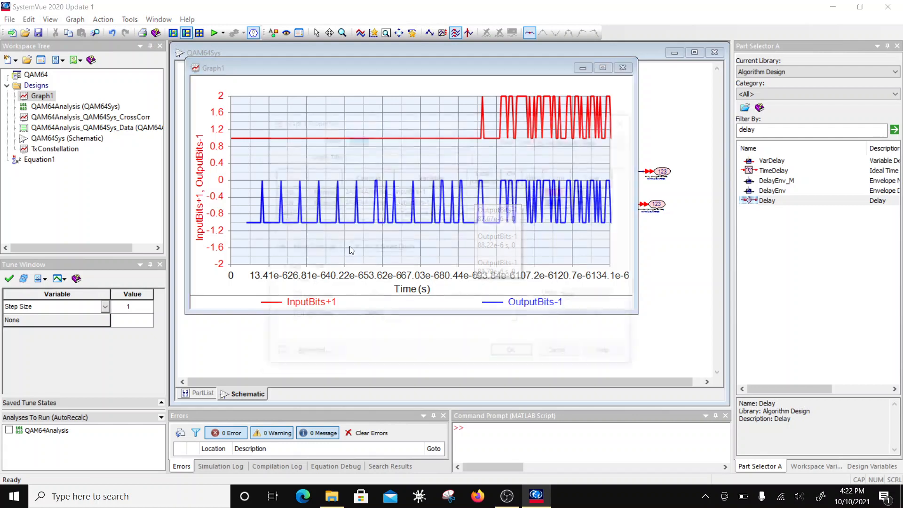
{"action": "left_click", "coordinate": [431, 191]}
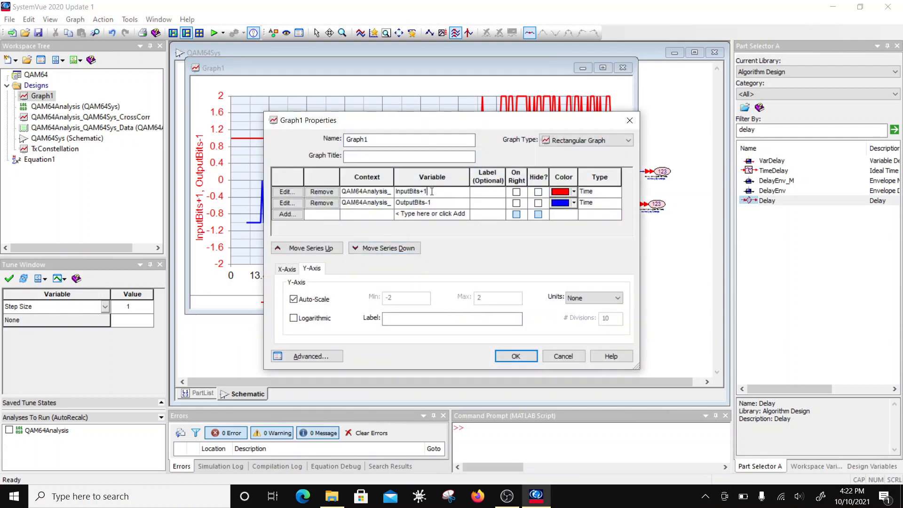
{"action": "key", "text": "BackSpace"}
{"action": "key", "text": "BackSpace"}
{"action": "left_click", "coordinate": [447, 204]}
{"action": "left_click", "coordinate": [433, 206]}
{"action": "key", "text": "BackSpace"}
{"action": "key", "text": "BackSpace"}
{"action": "left_click", "coordinate": [499, 356]}
Enlarge the graph window and examine how the overlaid InputBits and OutputBits traces line up over time.
{"action": "scroll", "coordinate": [543, 200], "scroll_direction": "up", "scroll_amount": 9}
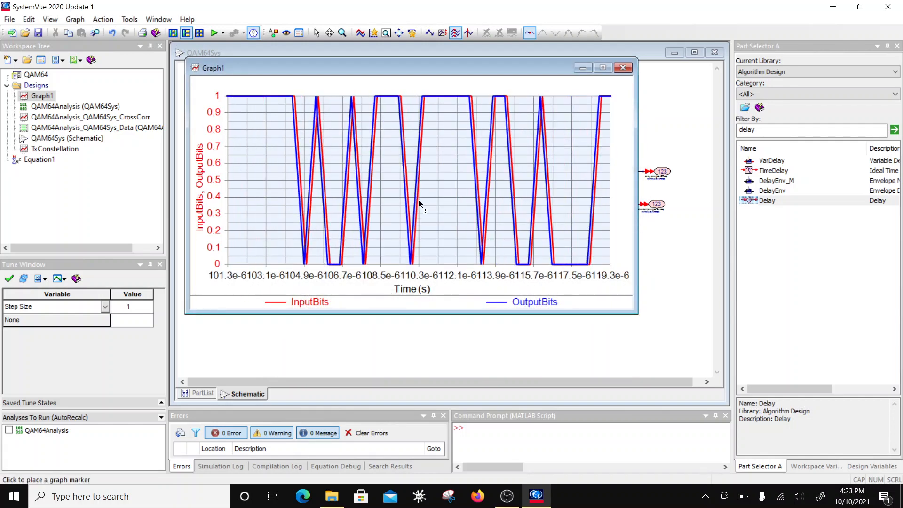
{"action": "scroll", "coordinate": [425, 198], "scroll_direction": "down", "scroll_amount": 1}
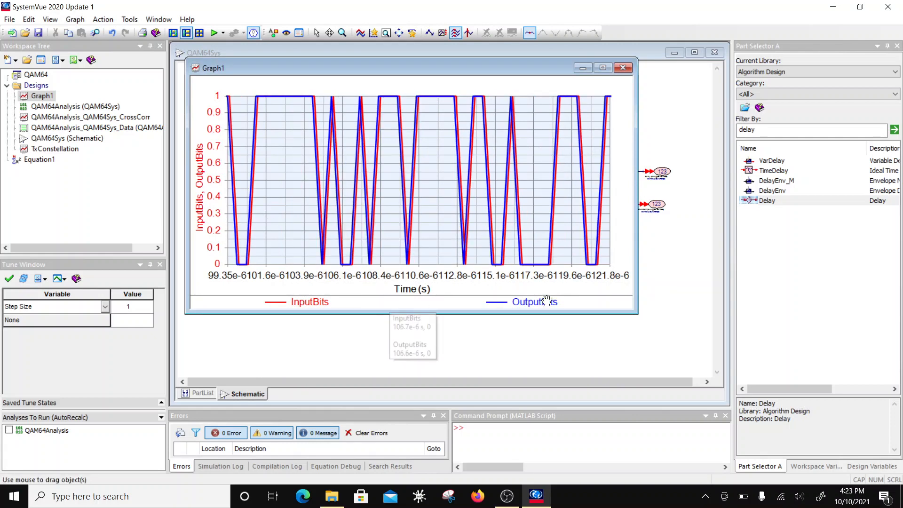
{"action": "left_click_drag", "start_coordinate": [633, 311], "coordinate": [712, 404]}
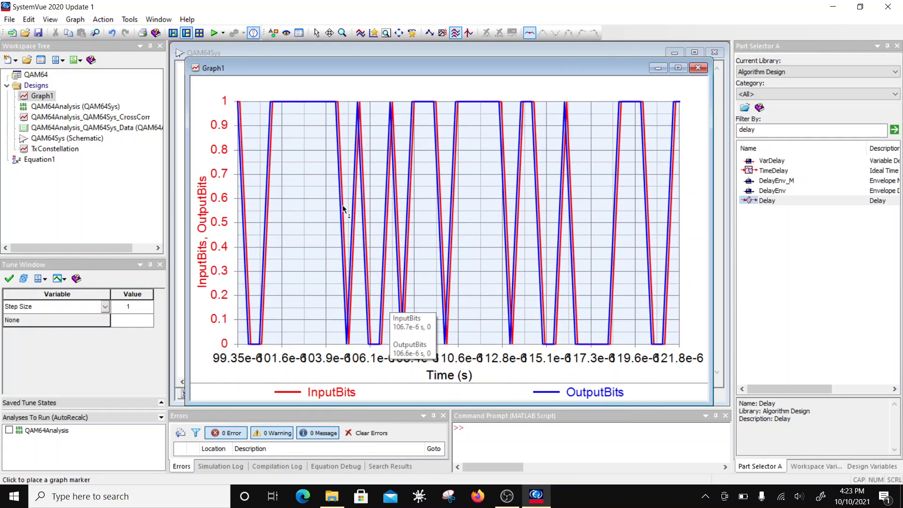
{"action": "scroll", "coordinate": [459, 209], "scroll_direction": "down", "scroll_amount": 2}
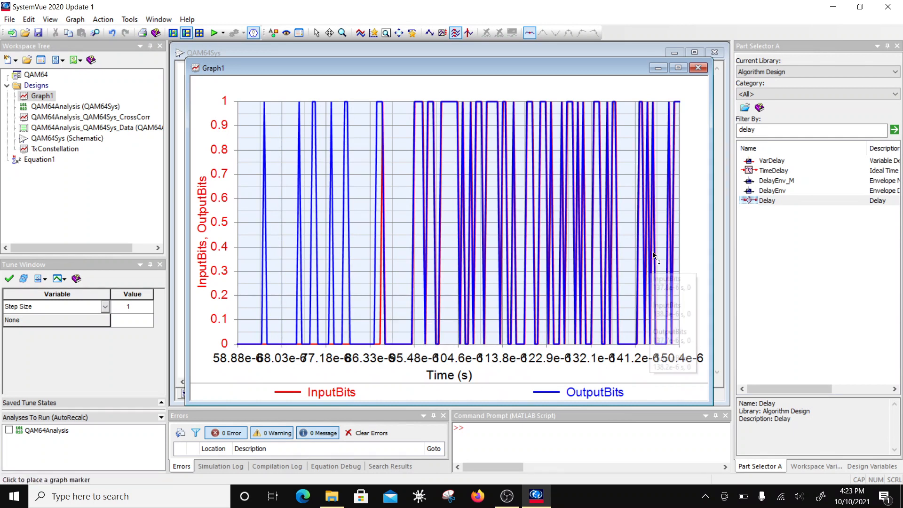
{"action": "mouse_move", "coordinate": [682, 95]}
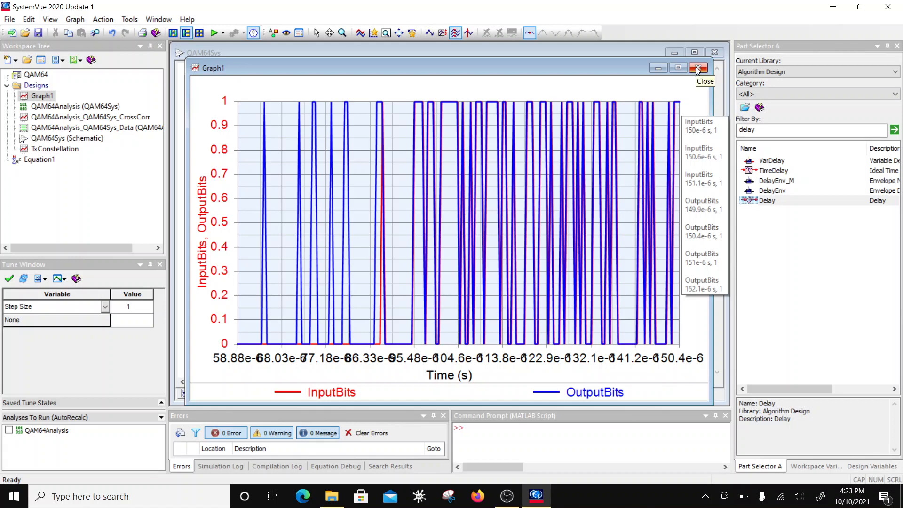
{"action": "mouse_move", "coordinate": [298, 94]}
Rename the graph TimedBits and title it "Input and Output Bit Stream".
{"action": "double_click", "coordinate": [277, 122]}
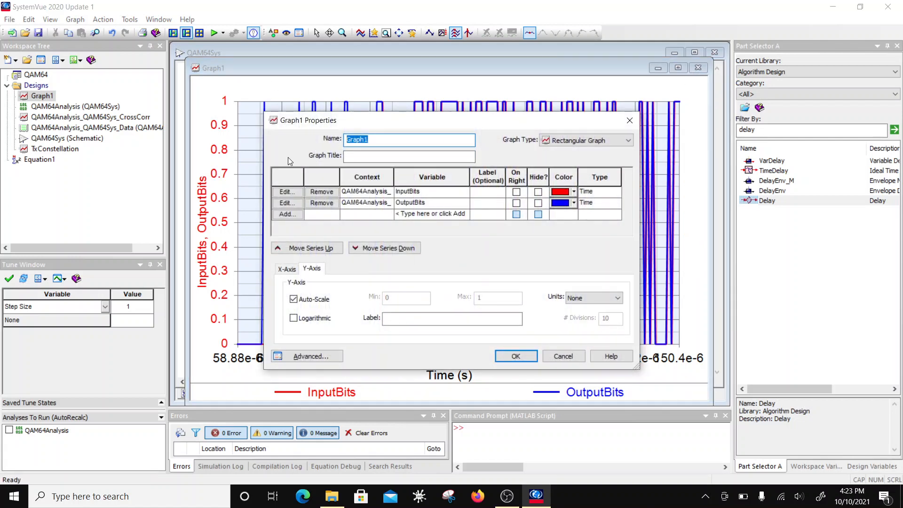
{"action": "type", "text": "TimedBits"}
{"action": "left_click", "coordinate": [363, 158]}
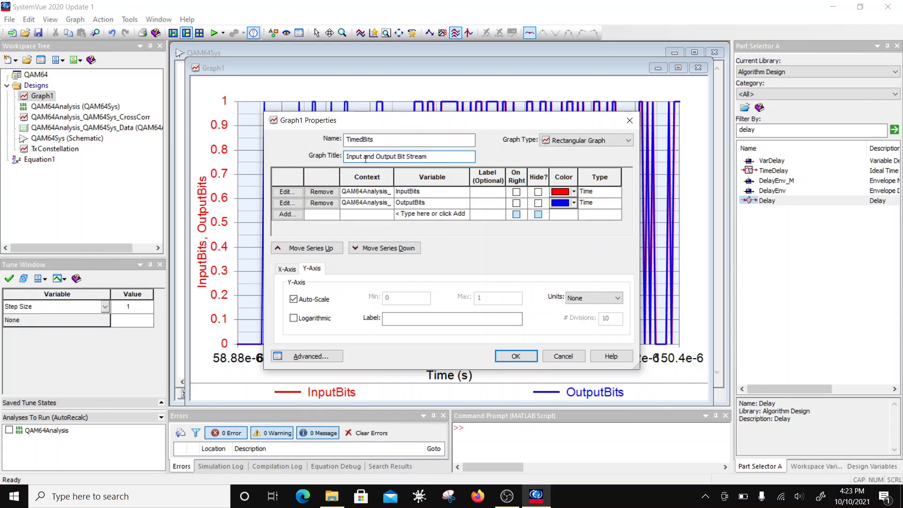
{"action": "left_click", "coordinate": [517, 353]}
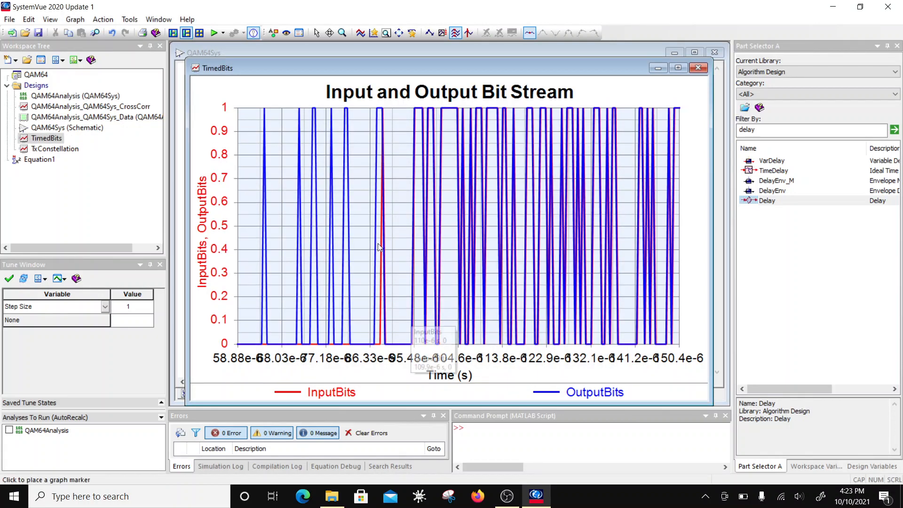
{"action": "scroll", "coordinate": [459, 266], "scroll_direction": "down", "scroll_amount": 2}
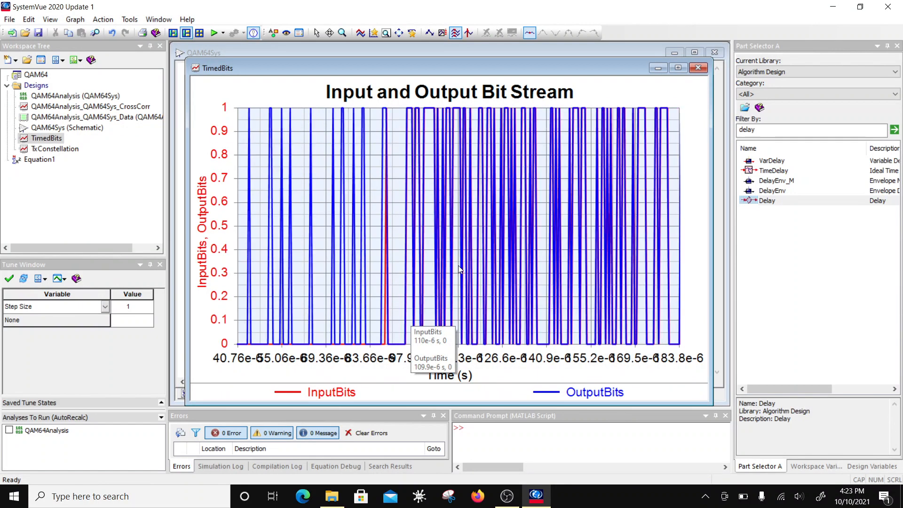
{"action": "scroll", "coordinate": [458, 266], "scroll_direction": "up", "scroll_amount": 2}
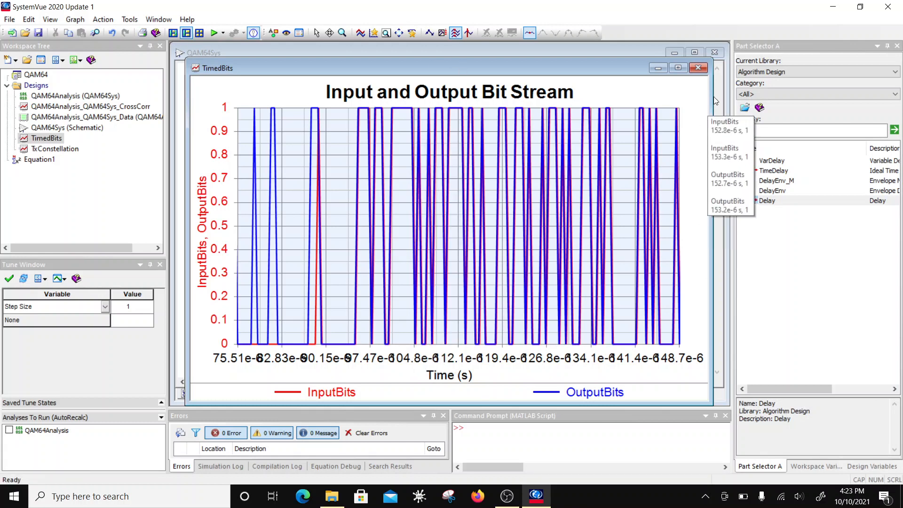
Add a BER_FER part below the cross-correlation estimator in the QAM64Sys schematic and open its properties.
{"action": "left_click", "coordinate": [658, 68]}
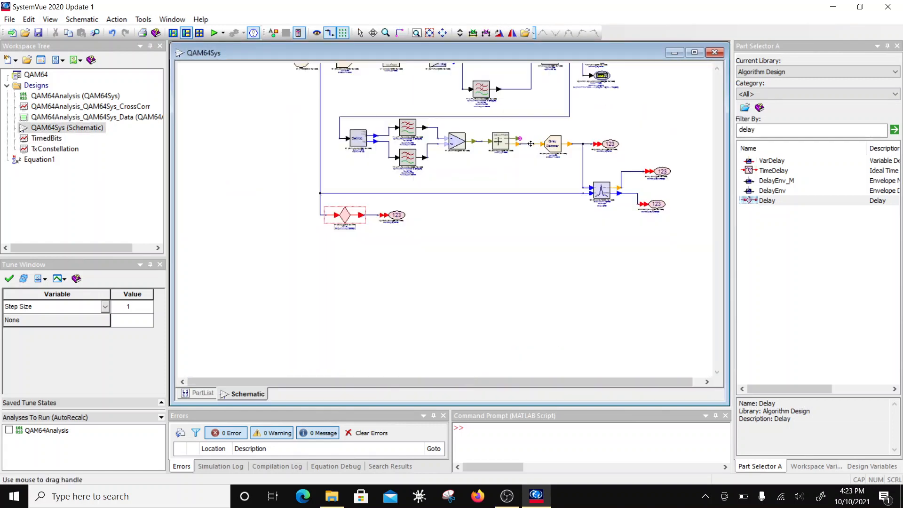
{"action": "scroll", "coordinate": [601, 196], "scroll_direction": "up", "scroll_amount": 2}
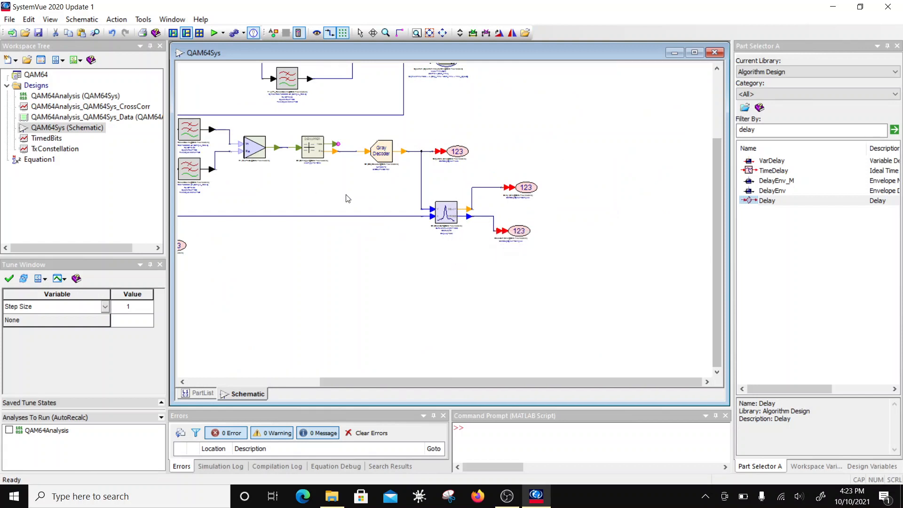
{"action": "left_click_drag", "start_coordinate": [767, 130], "coordinate": [658, 188]}
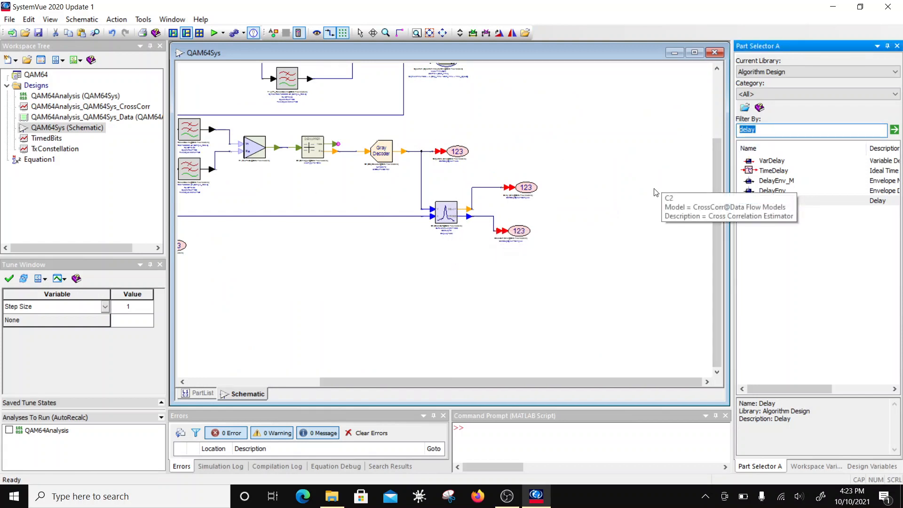
{"action": "type", "text": "BER"}
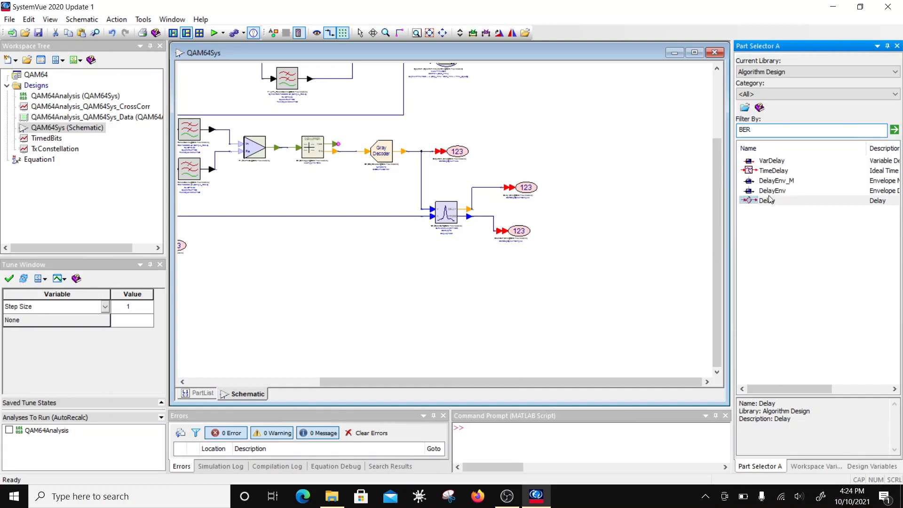
{"action": "left_click", "coordinate": [894, 131]}
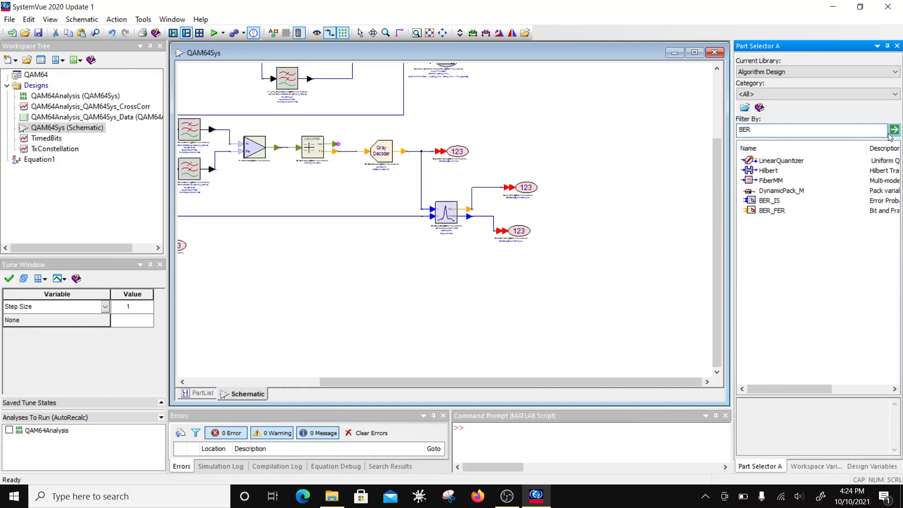
{"action": "left_click", "coordinate": [767, 215]}
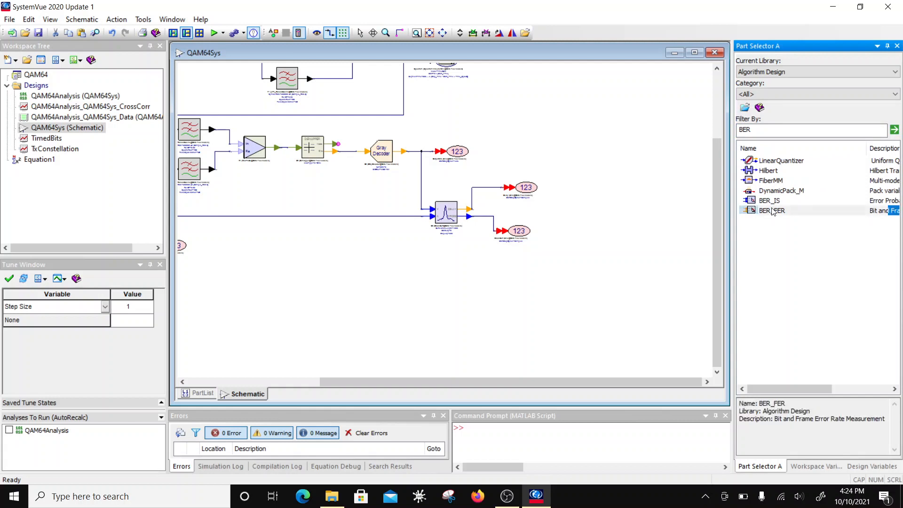
{"action": "left_click", "coordinate": [470, 266]}
{"action": "scroll", "coordinate": [485, 264], "scroll_direction": "up", "scroll_amount": 1}
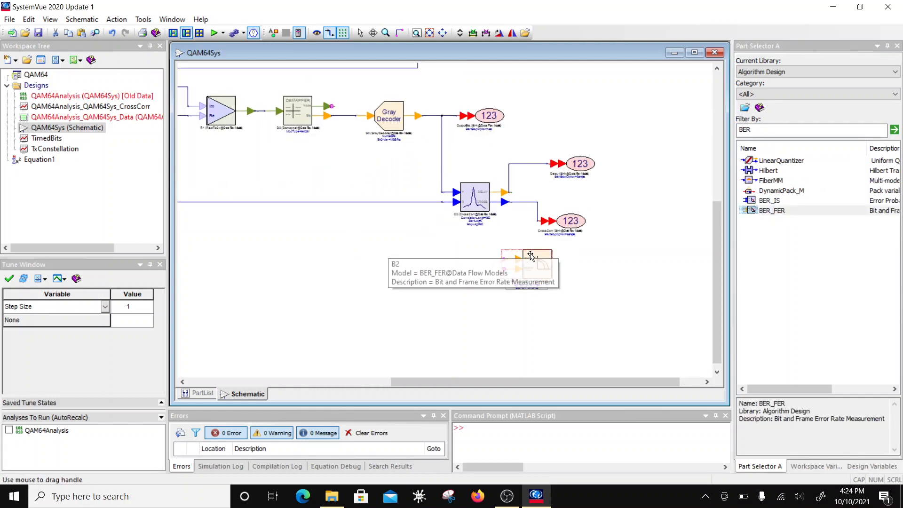
{"action": "double_click", "coordinate": [531, 258]}
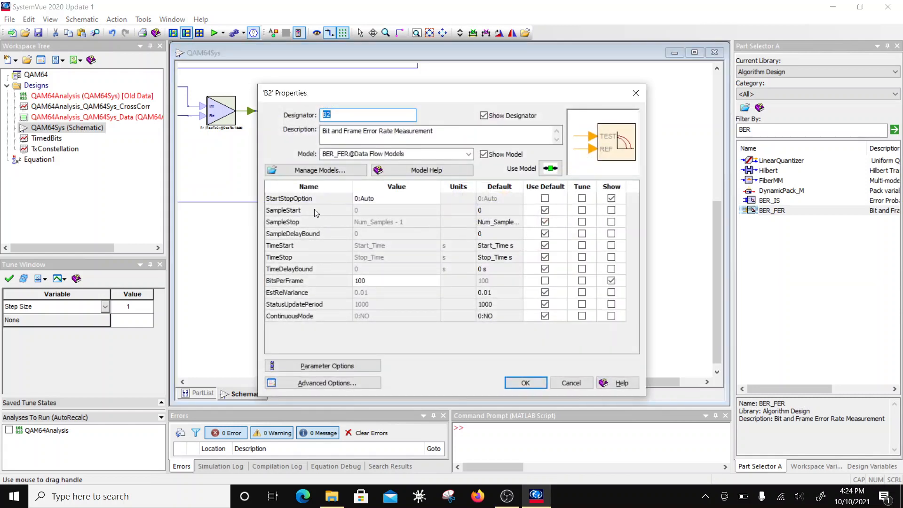
Set the BER_FER part's StartStopOption to Samples and its SampleStart to 400.
{"action": "left_click", "coordinate": [380, 200]}
{"action": "left_click", "coordinate": [432, 199]}
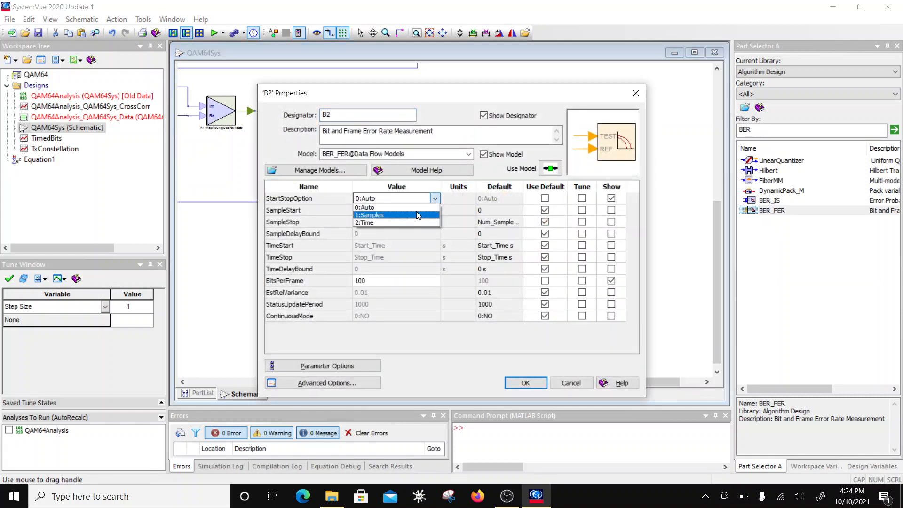
{"action": "left_click", "coordinate": [386, 216]}
{"action": "left_click", "coordinate": [380, 210]}
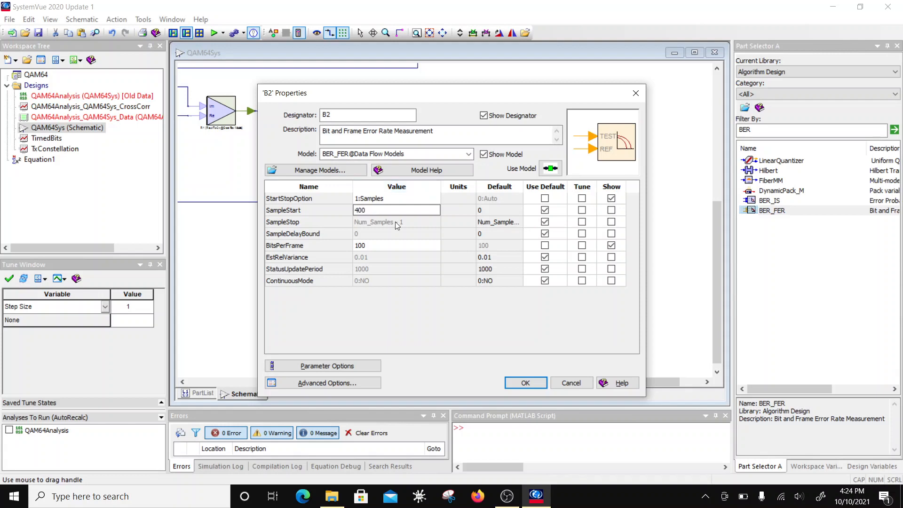
{"action": "left_click", "coordinate": [525, 384]}
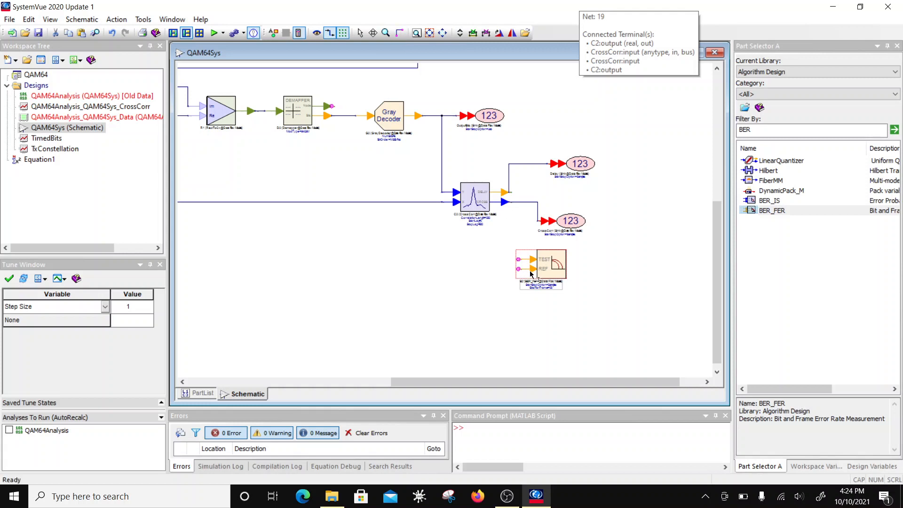
Wire the BER_FER part's TEST input to the Gray decoder output net and place the part directly below the cross-correlation estimator.
{"action": "left_click_drag", "start_coordinate": [518, 259], "coordinate": [443, 193]}
{"action": "left_click_drag", "start_coordinate": [548, 268], "coordinate": [472, 269]}
{"action": "left_click", "coordinate": [441, 203]}
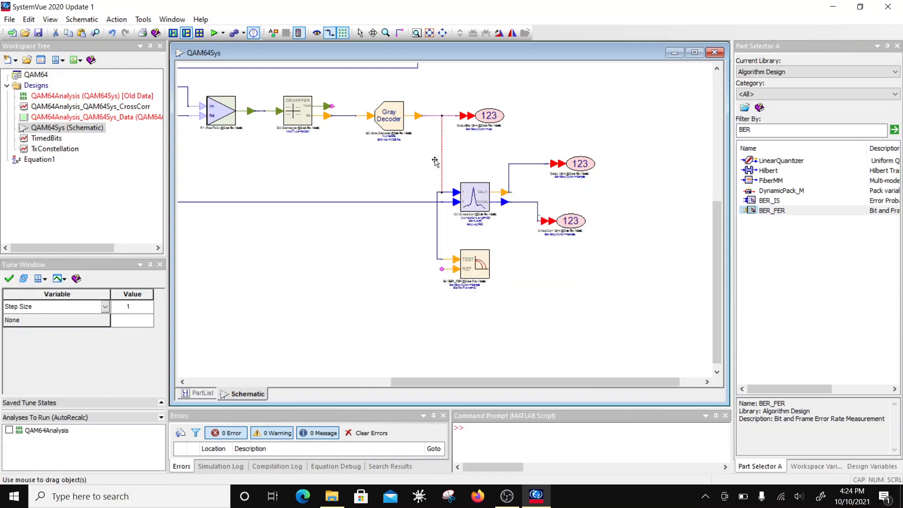
{"action": "left_click_drag", "start_coordinate": [433, 162], "coordinate": [434, 162]}
{"action": "left_click", "coordinate": [476, 264]}
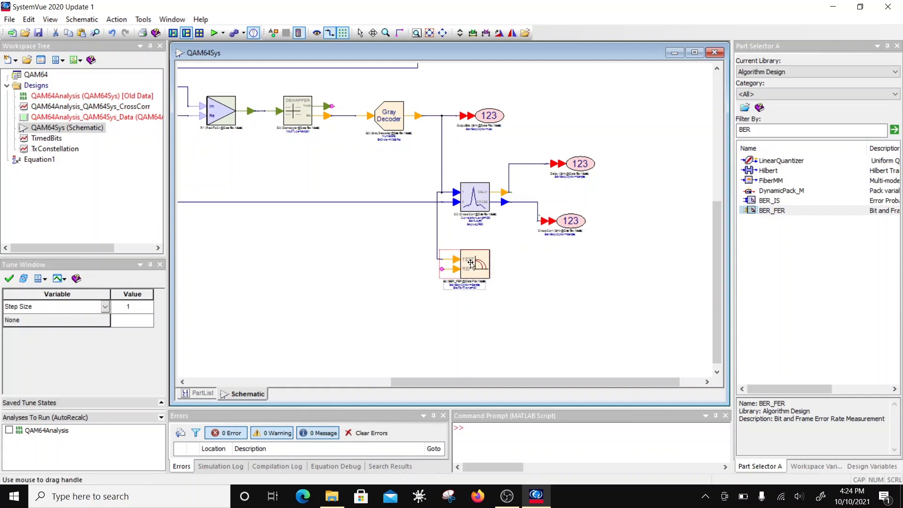
{"action": "left_click", "coordinate": [510, 295]}
{"action": "scroll", "coordinate": [443, 284], "scroll_direction": "up", "scroll_amount": 2}
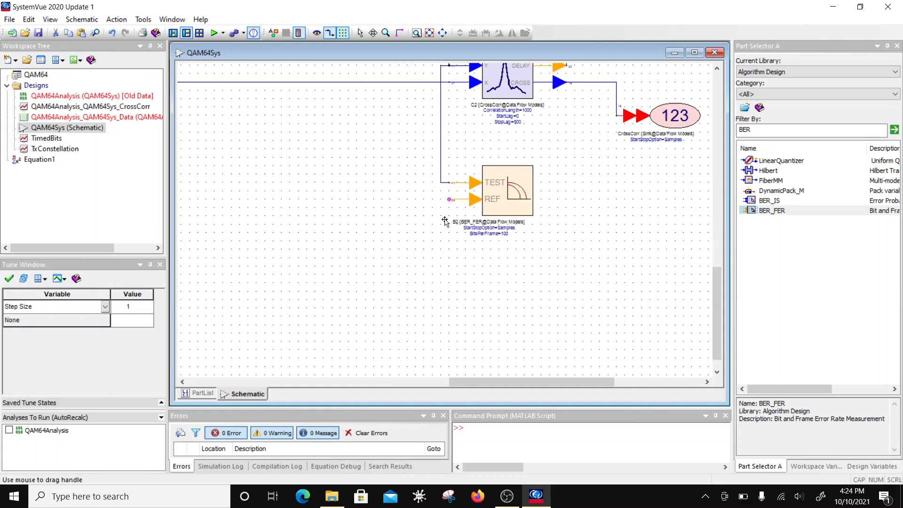
{"action": "scroll", "coordinate": [463, 214], "scroll_direction": "up", "scroll_amount": 1}
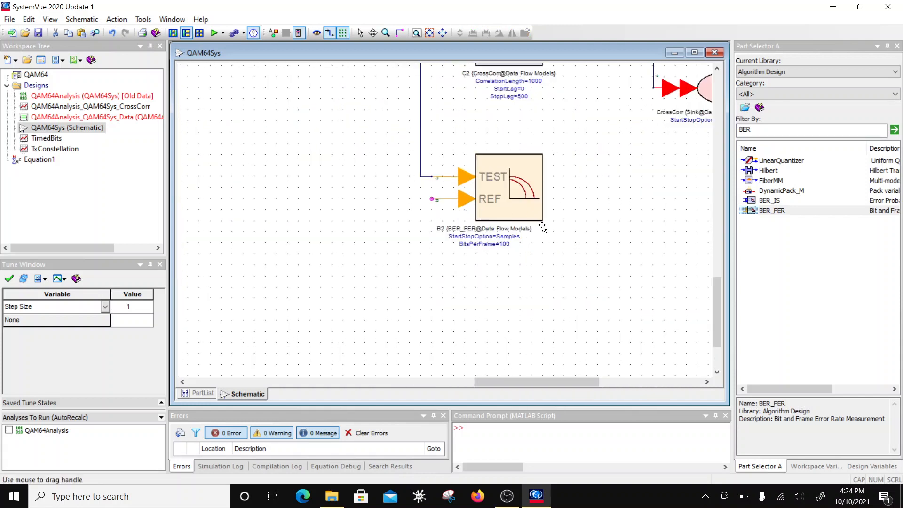
{"action": "double_click", "coordinate": [512, 208]}
{"action": "left_click", "coordinate": [526, 383]}
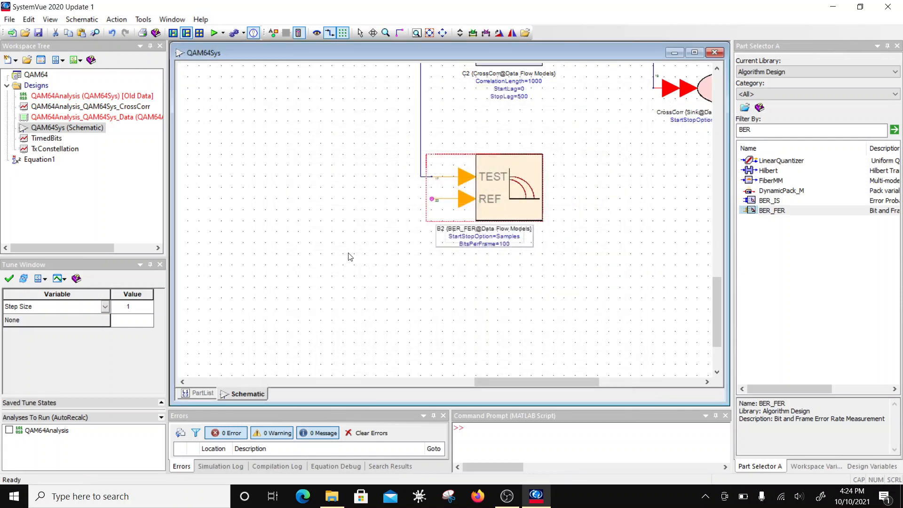
Set the N value of the Delay part on the input-bit branch to 150.
{"action": "scroll", "coordinate": [405, 216], "scroll_direction": "down", "scroll_amount": 3}
{"action": "scroll", "coordinate": [439, 223], "scroll_direction": "down", "scroll_amount": 1}
{"action": "scroll", "coordinate": [402, 223], "scroll_direction": "up", "scroll_amount": 2}
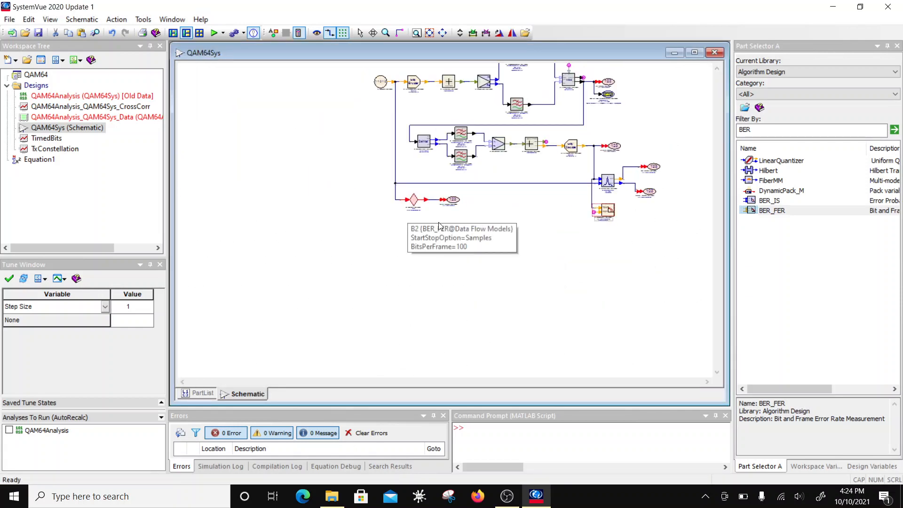
{"action": "double_click", "coordinate": [363, 203]}
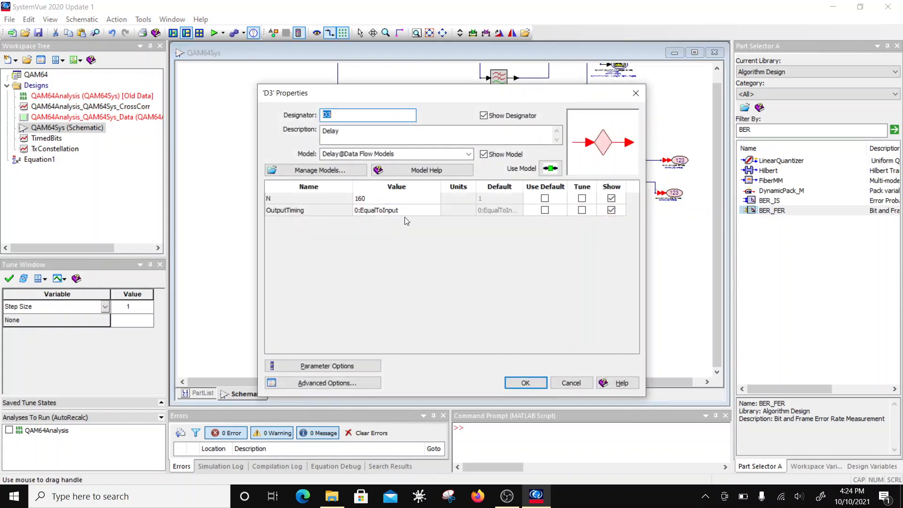
{"action": "left_click", "coordinate": [363, 199]}
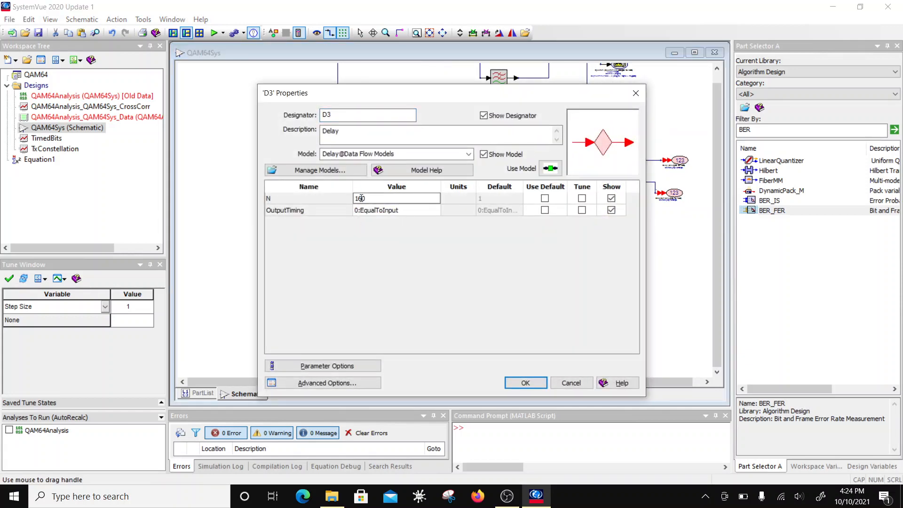
{"action": "left_click", "coordinate": [538, 382]}
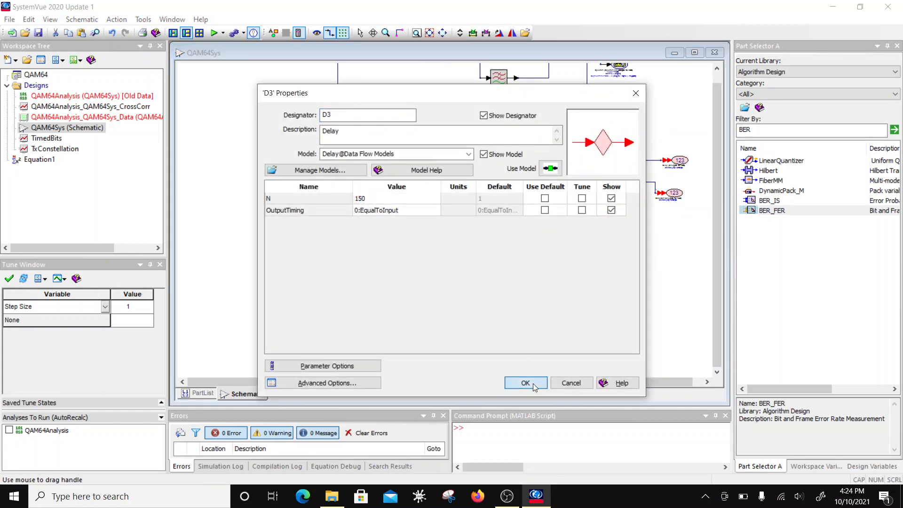
Connect the BER_FER part's REF input to the output of the Delay part.
{"action": "left_click", "coordinate": [415, 34]}
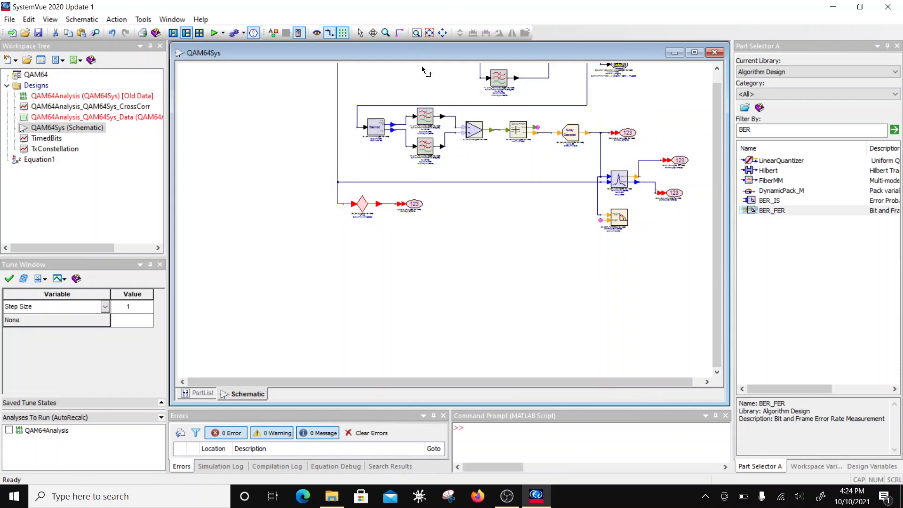
{"action": "left_click_drag", "start_coordinate": [601, 222], "coordinate": [382, 206]}
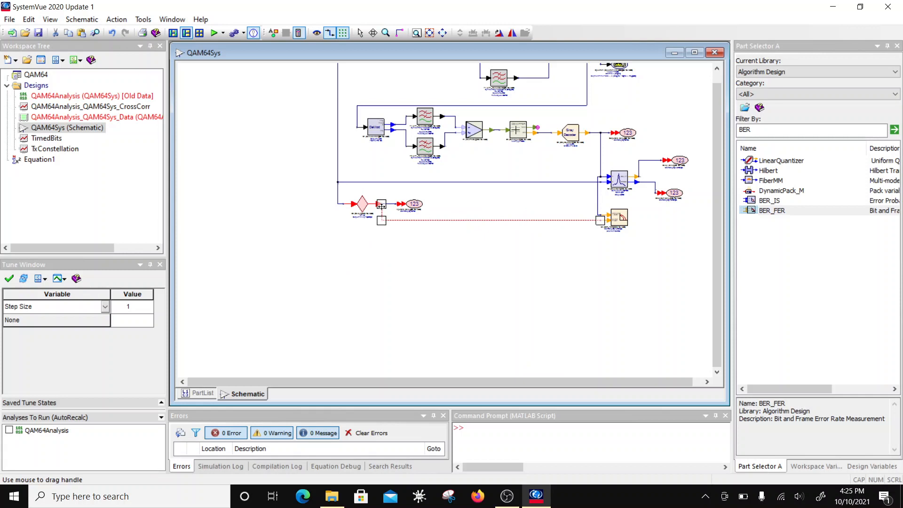
{"action": "left_click", "coordinate": [559, 271]}
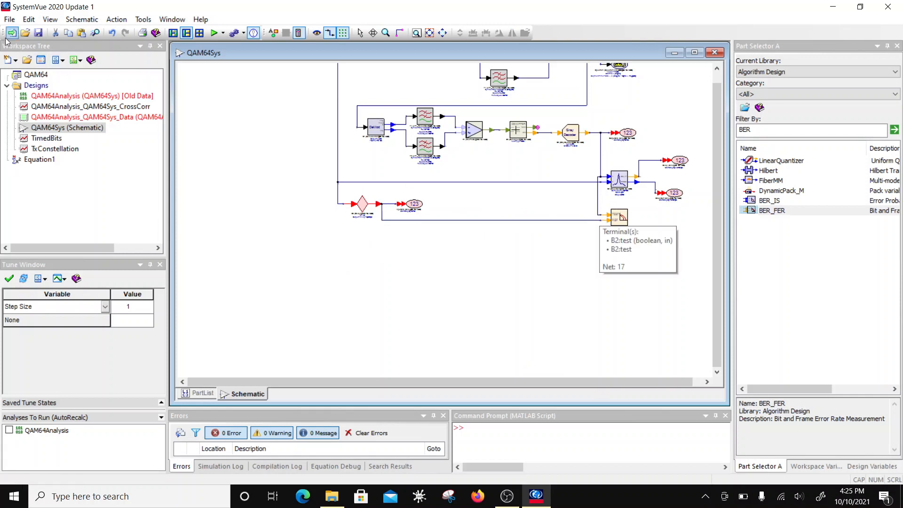
Run the analysis and expand the B2 results in the QAM64Analysis_QAM64Sys_Data dataset.
{"action": "left_click", "coordinate": [214, 32]}
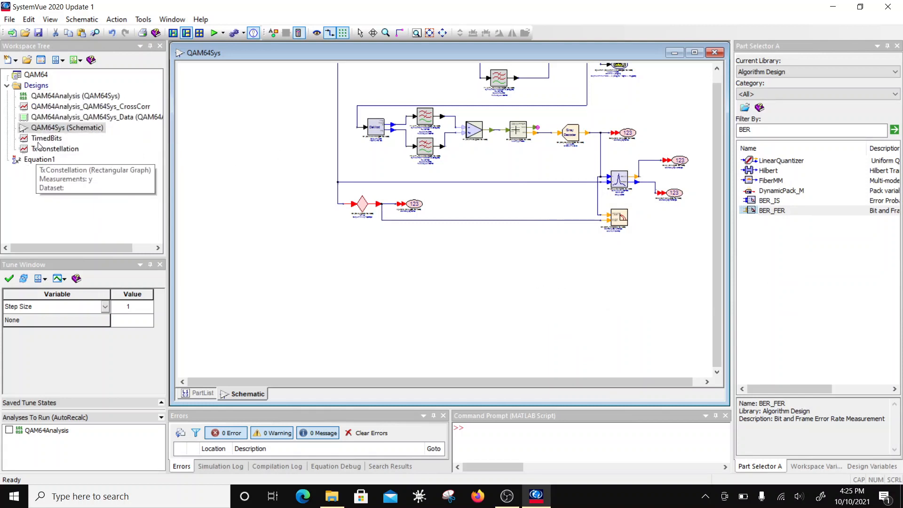
{"action": "double_click", "coordinate": [43, 118]}
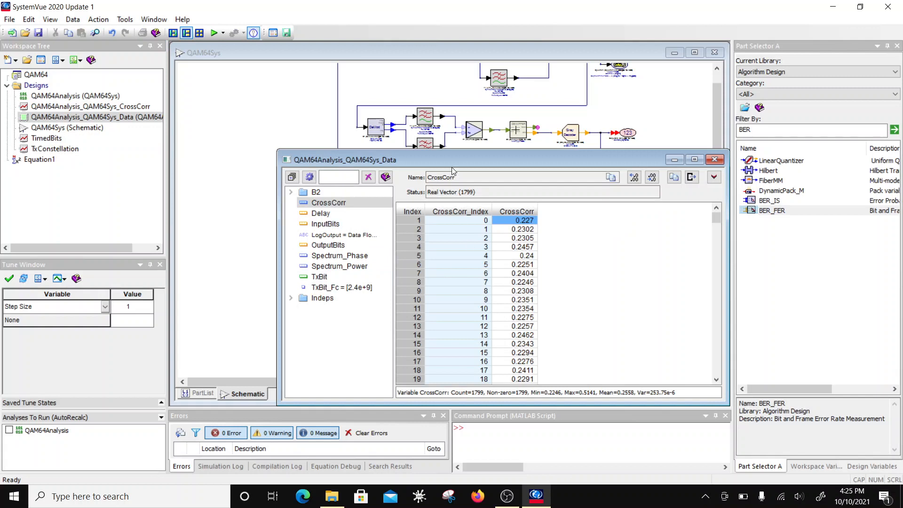
{"action": "left_click_drag", "start_coordinate": [451, 167], "coordinate": [419, 119]}
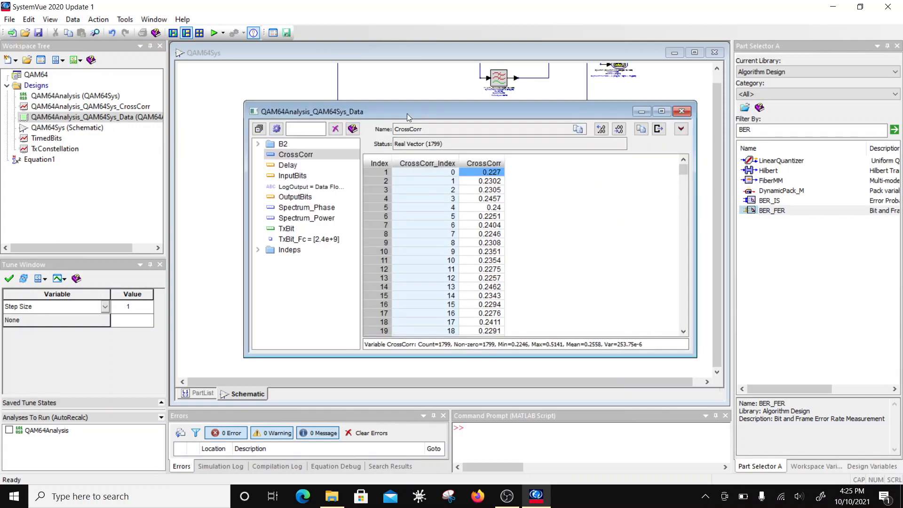
{"action": "double_click", "coordinate": [282, 144]}
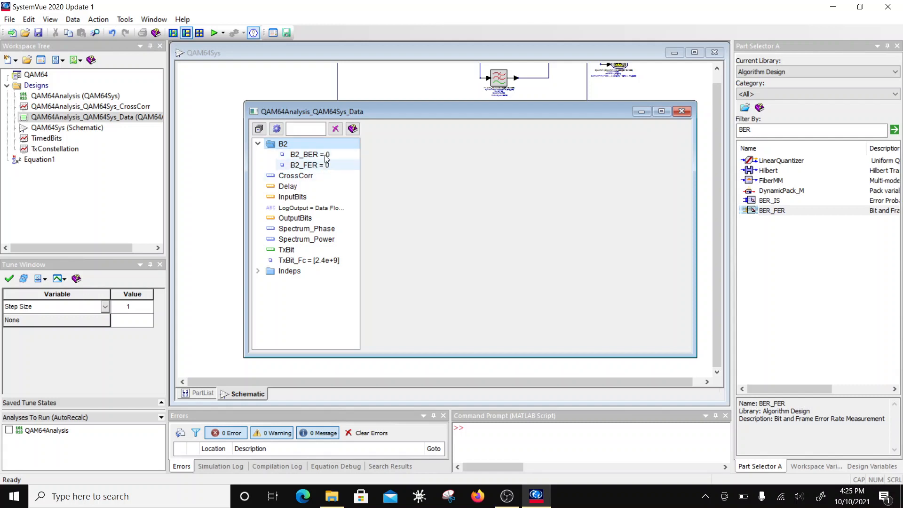
Examine the complete QAM64Sys signal chain alongside the B2 bit and frame error rates, and return to the schematic.
{"action": "left_click_drag", "start_coordinate": [357, 115], "coordinate": [284, 250]}
{"action": "scroll", "coordinate": [272, 184], "scroll_direction": "down", "scroll_amount": 2}
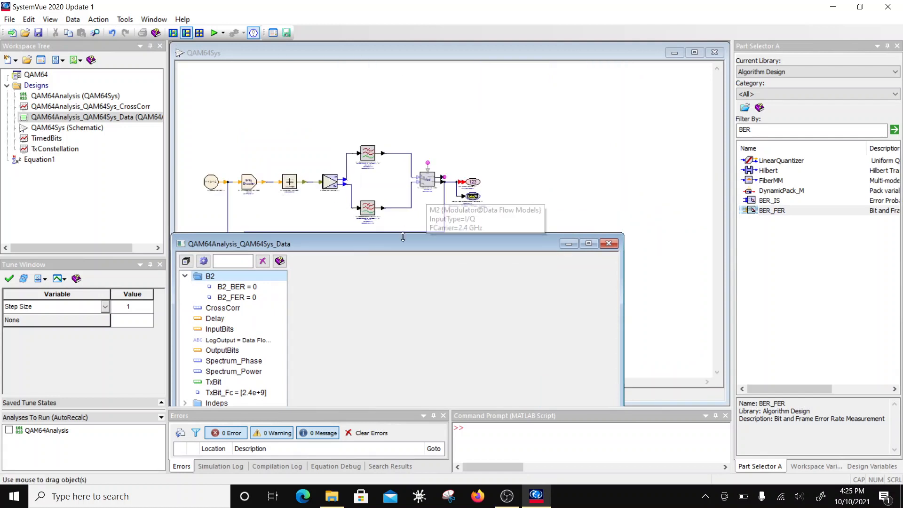
{"action": "left_click_drag", "start_coordinate": [401, 244], "coordinate": [400, 324]}
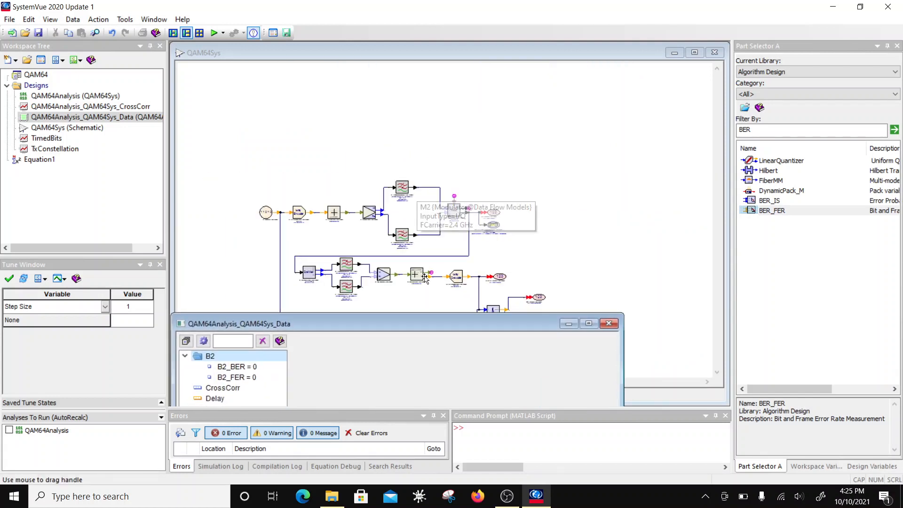
{"action": "scroll", "coordinate": [415, 310], "scroll_direction": "up", "scroll_amount": 2}
{"action": "left_click_drag", "start_coordinate": [415, 319], "coordinate": [541, 109]}
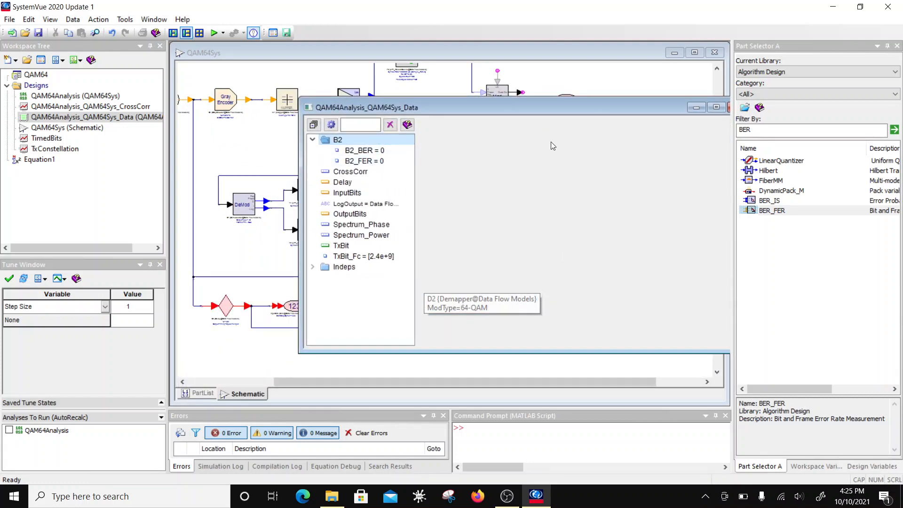
{"action": "left_click_drag", "start_coordinate": [470, 107], "coordinate": [435, 196]}
{"action": "left_click", "coordinate": [654, 179]}
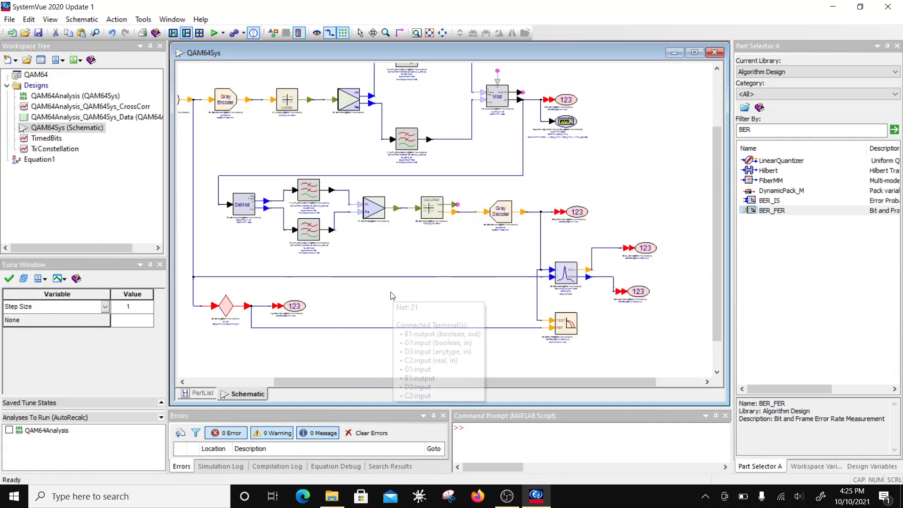
Search the part library for EVM and place an EVM part below the demapper in the receiver chain.
{"action": "left_click_drag", "start_coordinate": [755, 130], "coordinate": [686, 136]}
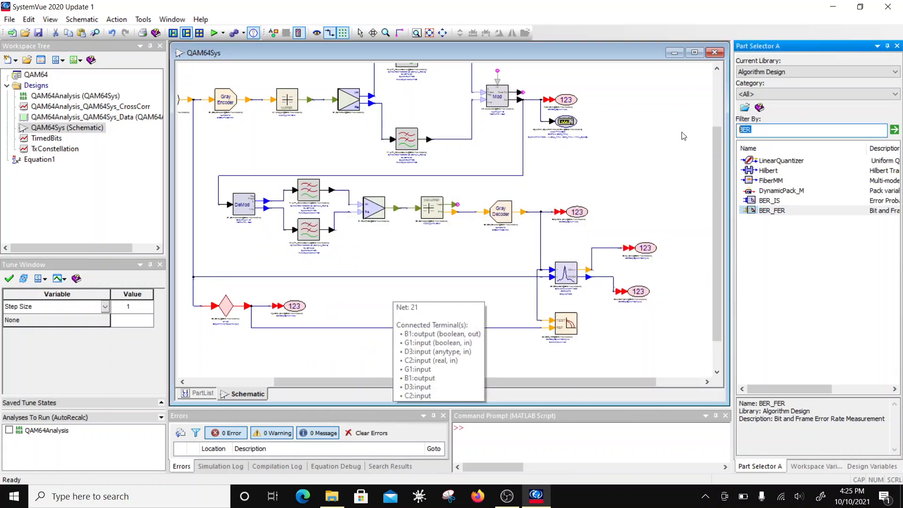
{"action": "type", "text": "EVM"}
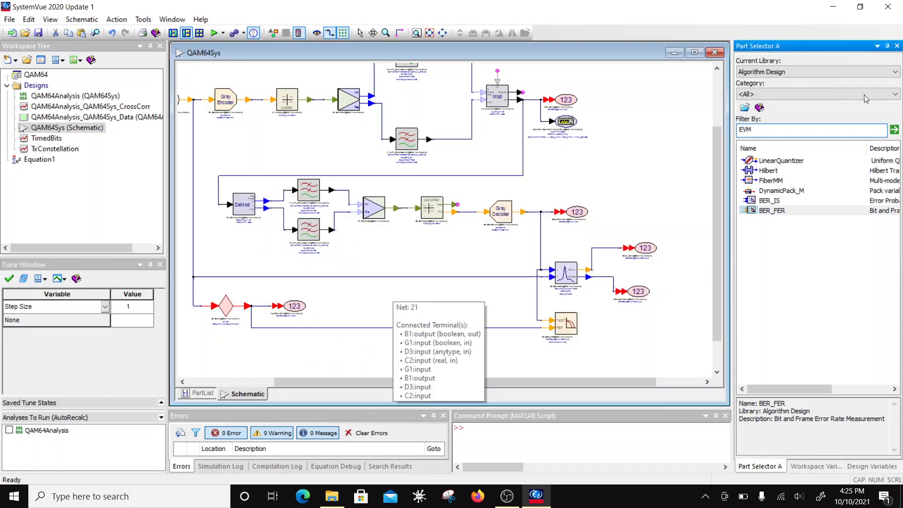
{"action": "left_click", "coordinate": [895, 129]}
{"action": "left_click", "coordinate": [767, 161]}
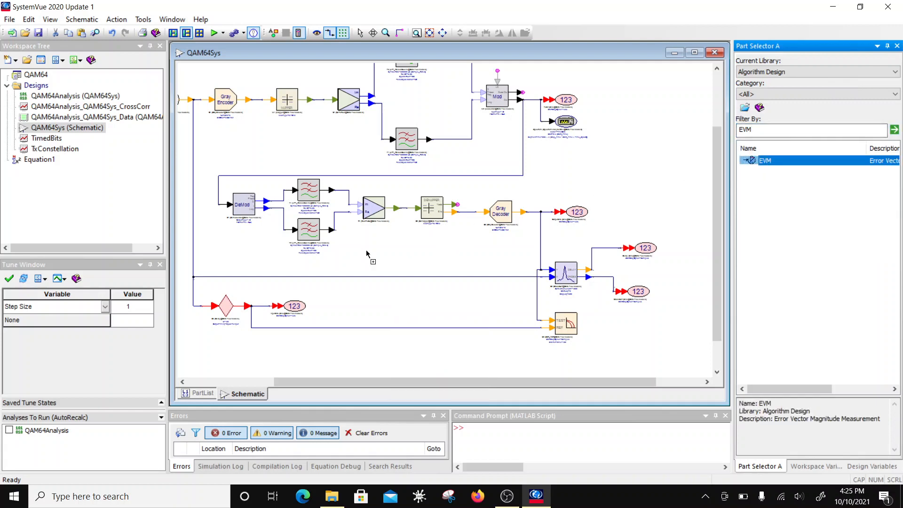
{"action": "left_click", "coordinate": [424, 243]}
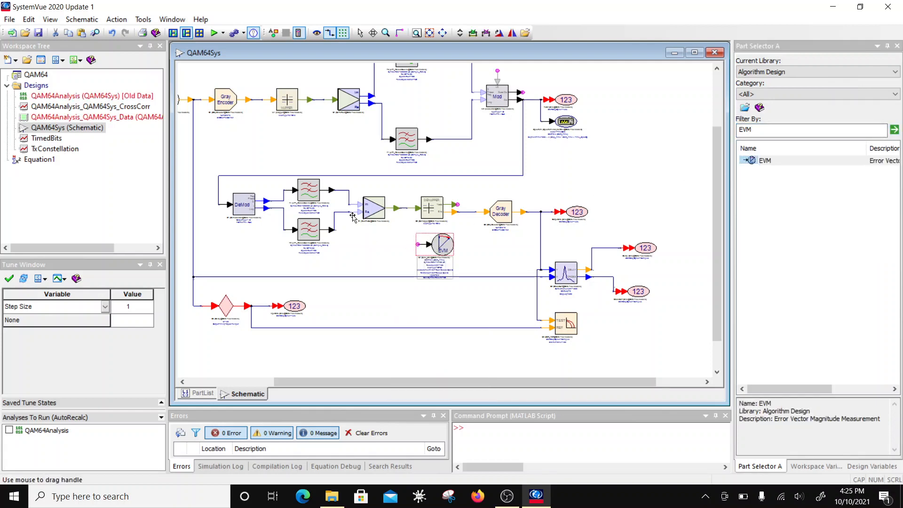
Switch the EVM part's model to EVM_Cx for complex signals.
{"action": "double_click", "coordinate": [446, 244]}
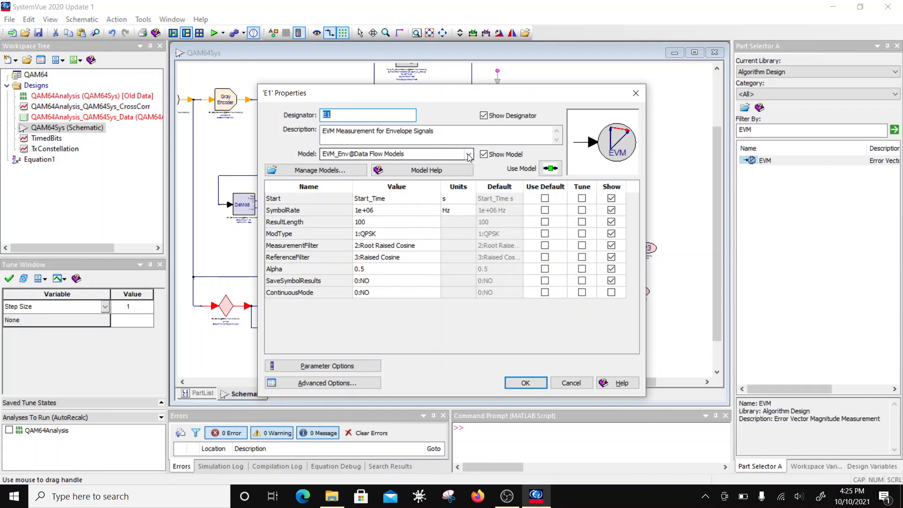
{"action": "left_click", "coordinate": [468, 153]}
{"action": "left_click", "coordinate": [360, 165]}
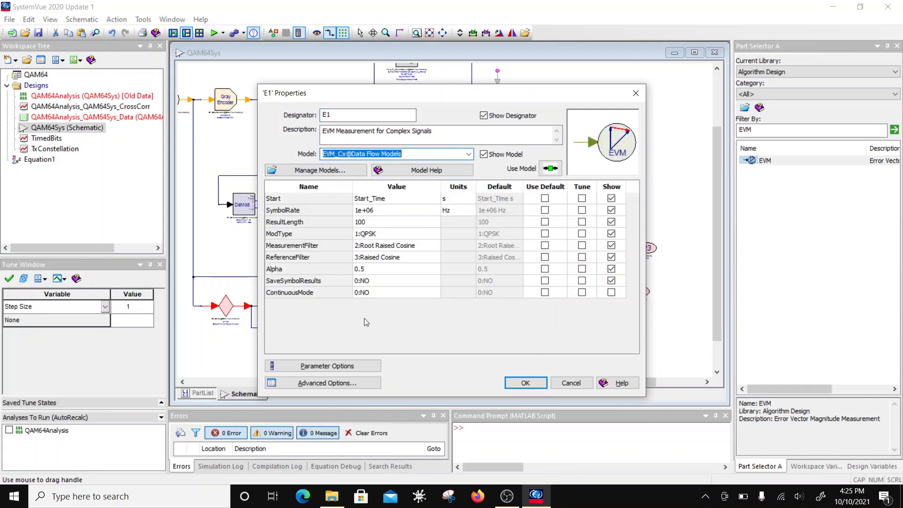
Set the EVM part's Start to 400/Sample_Rate, SymbolRate to Sample_Rate/6 and ResultLength to 2000.
{"action": "left_click", "coordinate": [385, 199]}
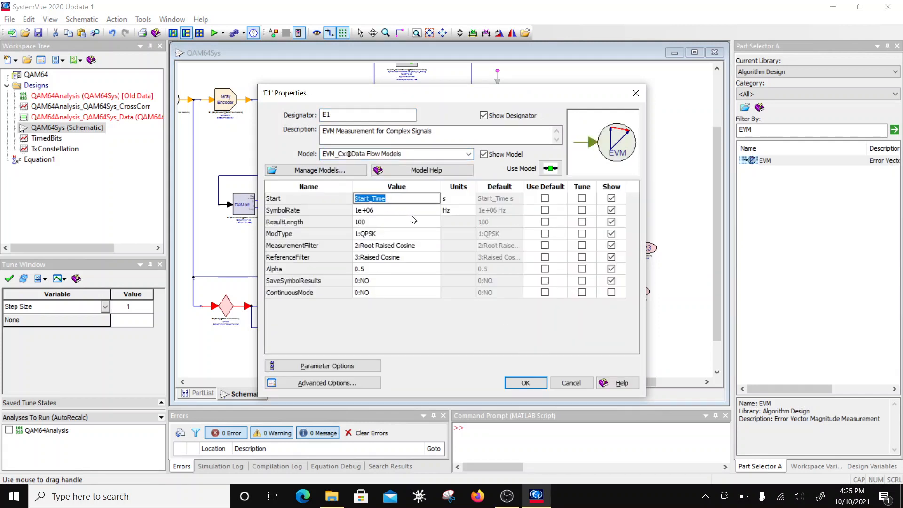
{"action": "type", "text": "400/Sample_Rate"}
{"action": "left_click", "coordinate": [377, 210]}
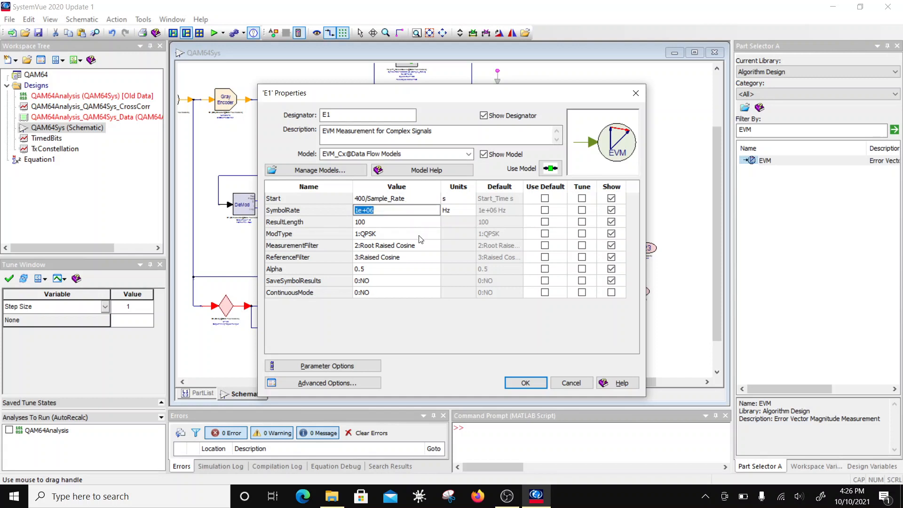
{"action": "type", "text": "Sample_Rate/6"}
{"action": "left_click", "coordinate": [386, 225]}
{"action": "left_click", "coordinate": [376, 222]}
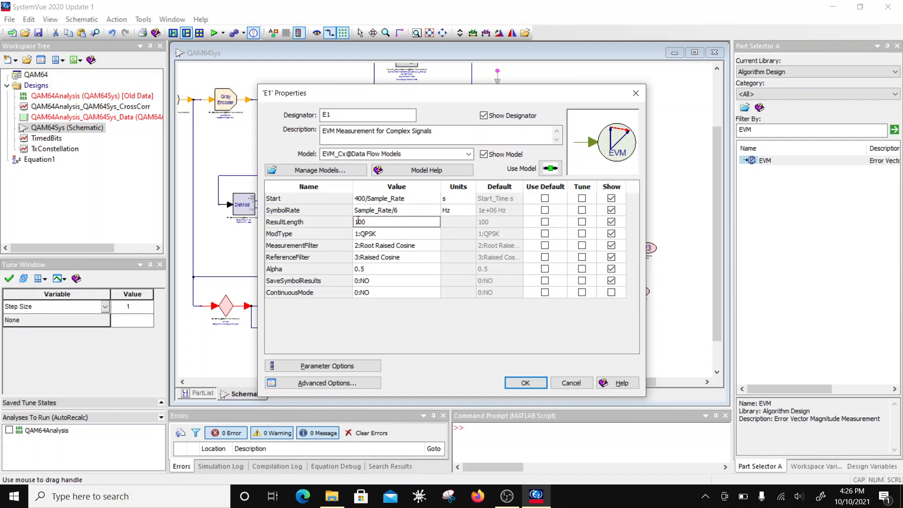
{"action": "type", "text": "20"}
Set the EVM part's ModType to 64-QAM, MeasurementFilter to None and ReferenceFilter to Rectangular, and accept its properties.
{"action": "left_click", "coordinate": [372, 234]}
{"action": "left_click", "coordinate": [436, 233]}
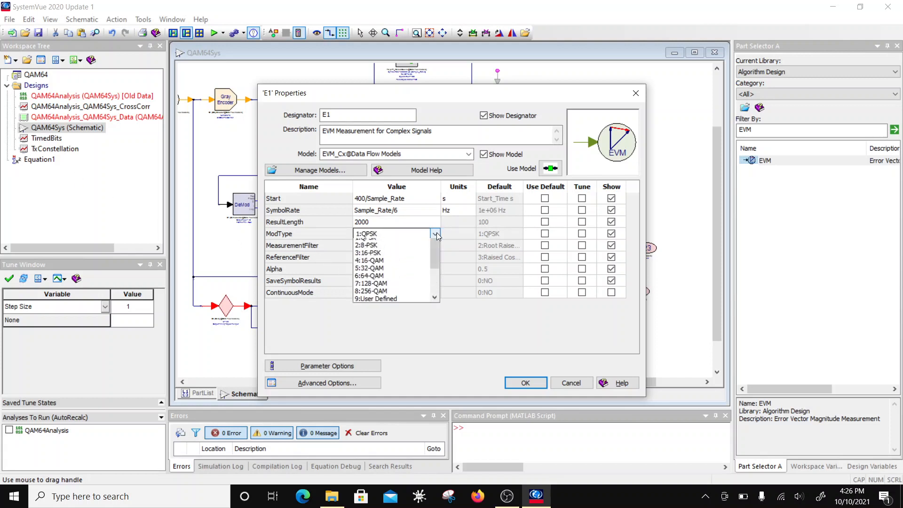
{"action": "left_click", "coordinate": [371, 289]}
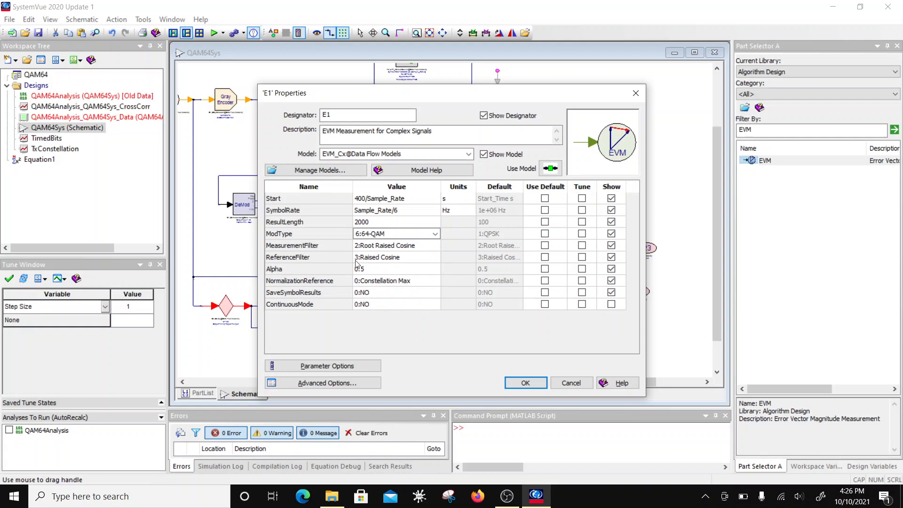
{"action": "left_click", "coordinate": [375, 247]}
{"action": "left_click", "coordinate": [435, 245]}
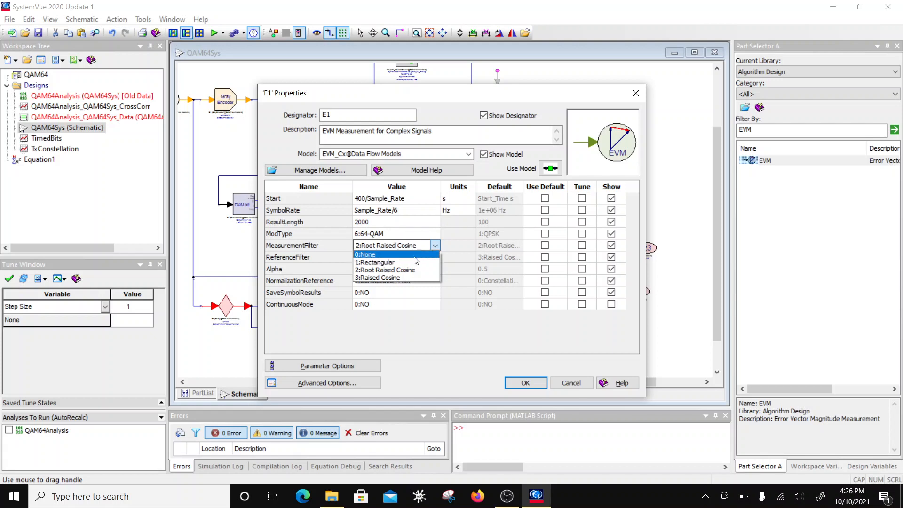
{"action": "left_click", "coordinate": [414, 256]}
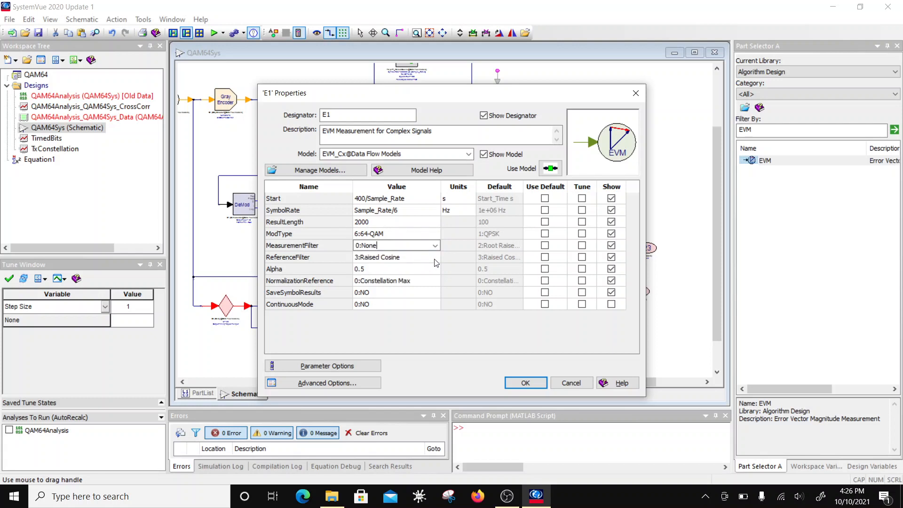
{"action": "left_click", "coordinate": [434, 258]}
{"action": "left_click", "coordinate": [435, 257]}
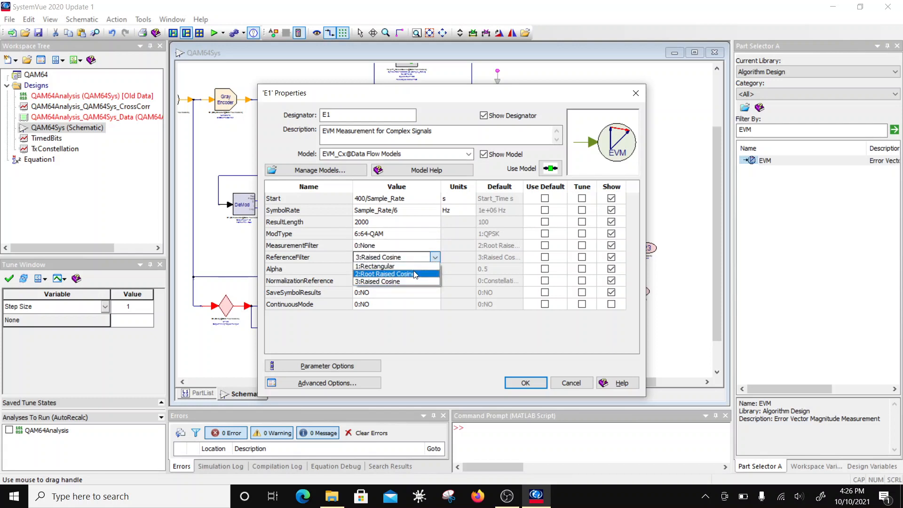
{"action": "left_click", "coordinate": [381, 266]}
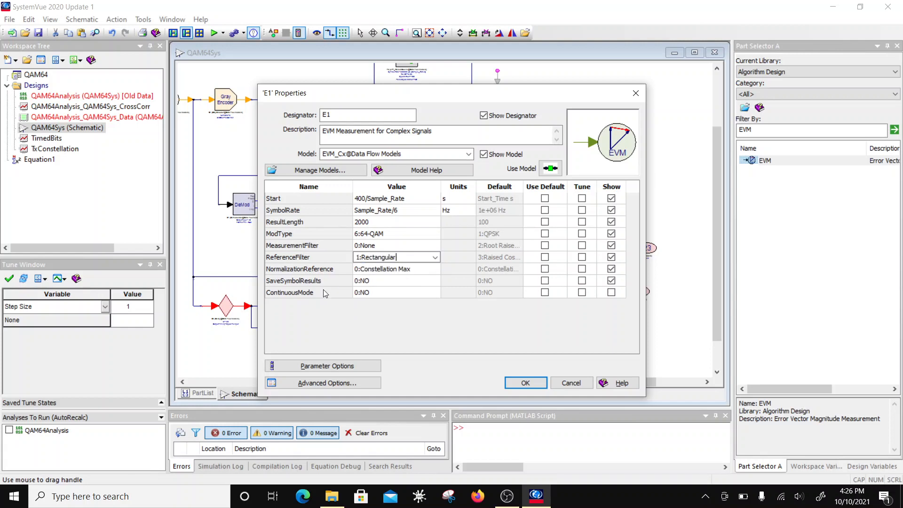
{"action": "left_click", "coordinate": [525, 383]}
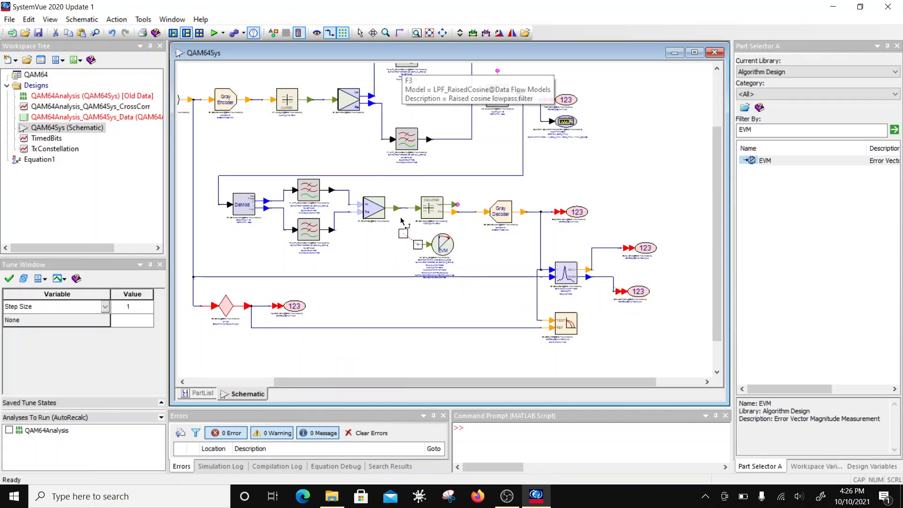
Wire the EVM part's input to the connection between the receiver's RectToCx converter and the demapper.
{"action": "mouse_move", "coordinate": [419, 248]}
{"action": "left_mouse_down"}
{"action": "mouse_move", "coordinate": [400, 231]}
{"action": "mouse_move", "coordinate": [399, 208]}
{"action": "left_mouse_up"}
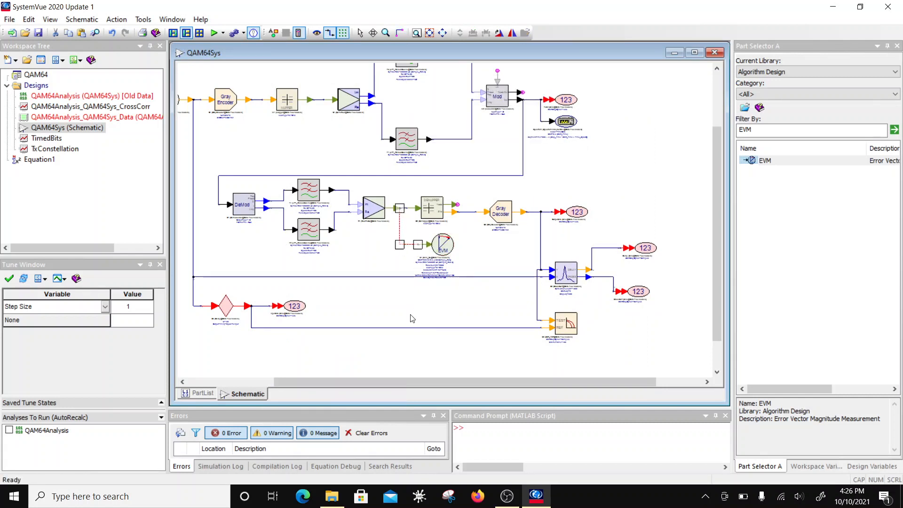
{"action": "scroll", "coordinate": [446, 247], "scroll_direction": "up", "scroll_amount": 3}
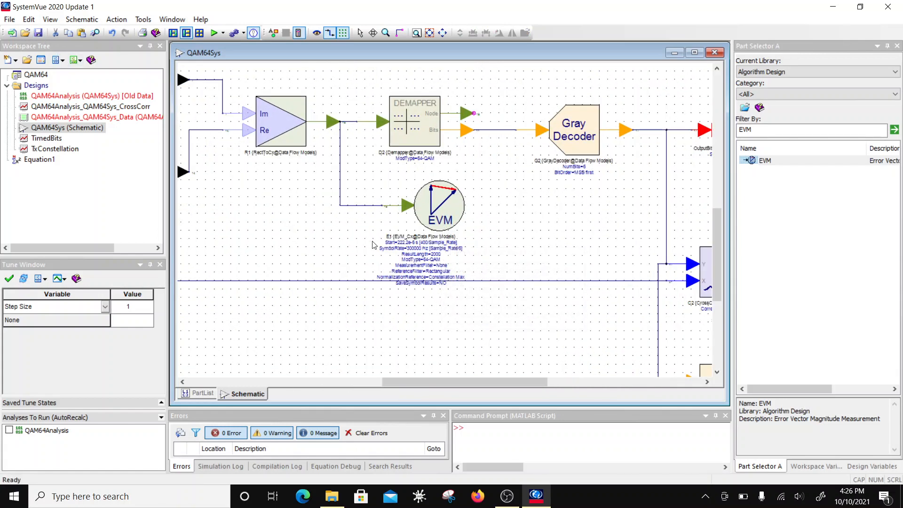
{"action": "scroll", "coordinate": [446, 223], "scroll_direction": "down", "scroll_amount": 3}
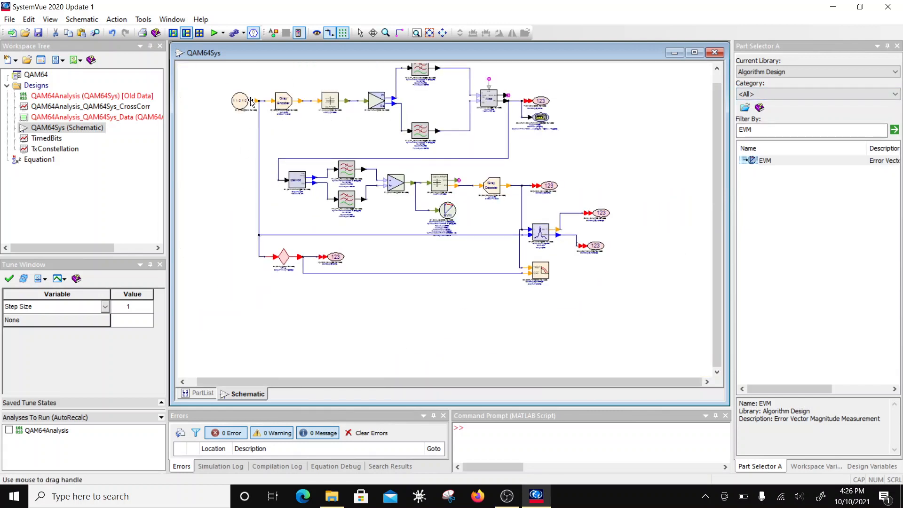
Run the analysis and expand the E1 results in the QAM64Analysis_QAM64Sys_Data dataset so the EVM values are readable.
{"action": "left_click", "coordinate": [214, 33]}
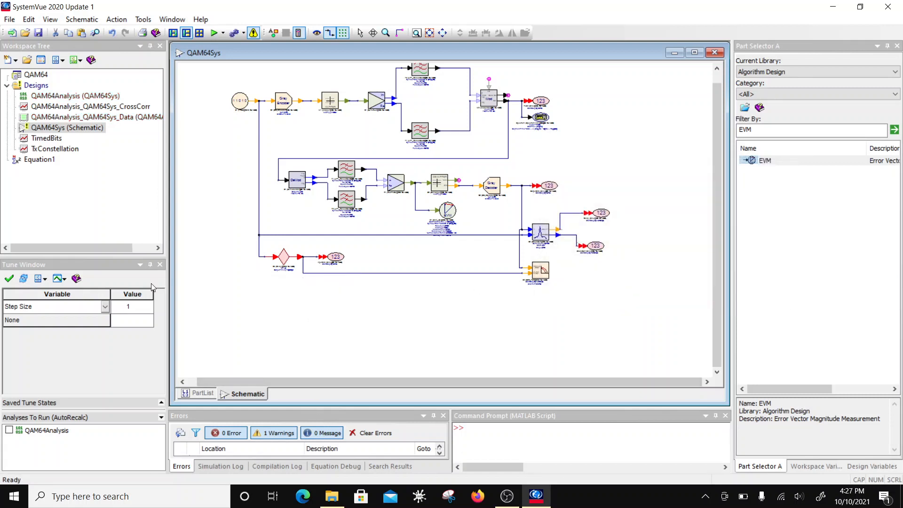
{"action": "double_click", "coordinate": [49, 118]}
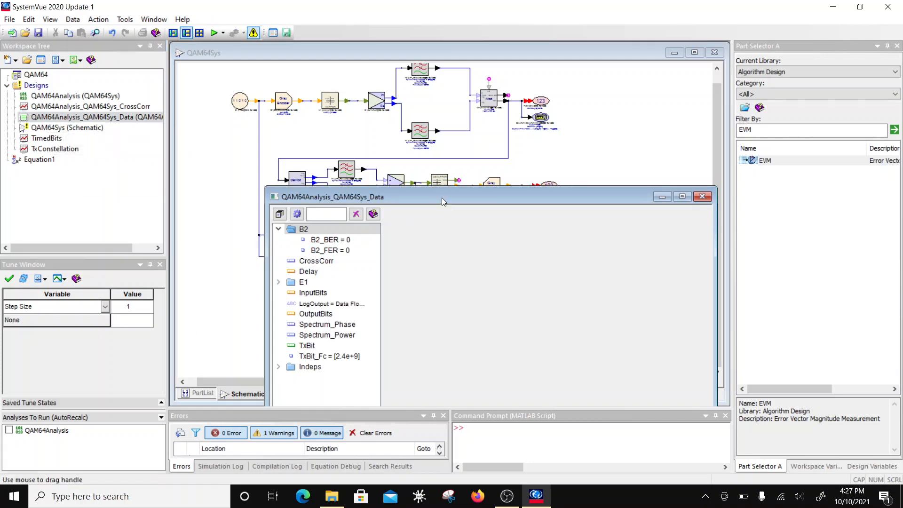
{"action": "left_click_drag", "start_coordinate": [442, 198], "coordinate": [436, 115]}
{"action": "left_click", "coordinate": [275, 199]}
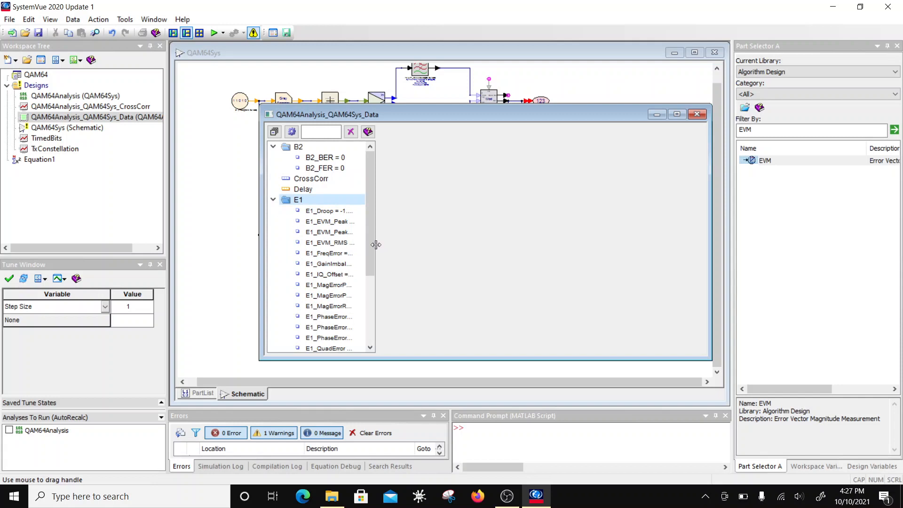
{"action": "left_click_drag", "start_coordinate": [376, 243], "coordinate": [460, 237]}
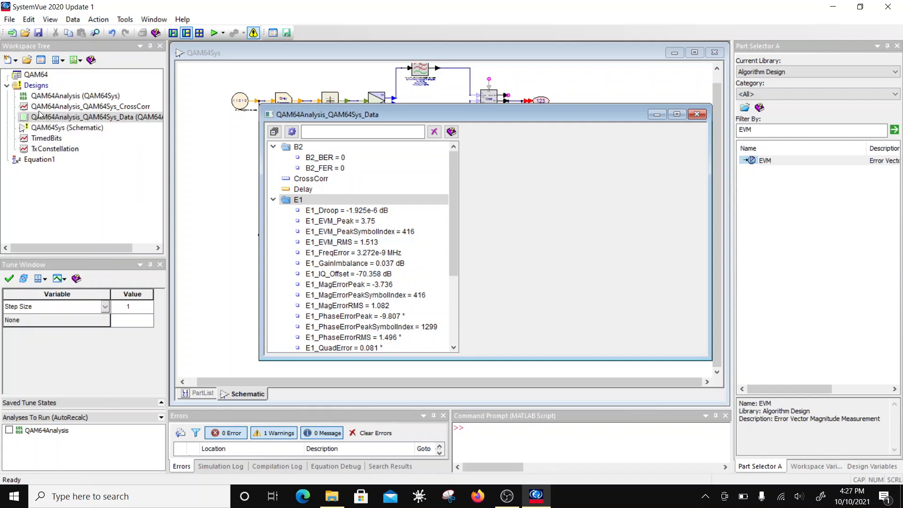
Examine the TxConstellation graph and return to the complete QAM64Sys schematic.
{"action": "double_click", "coordinate": [48, 150]}
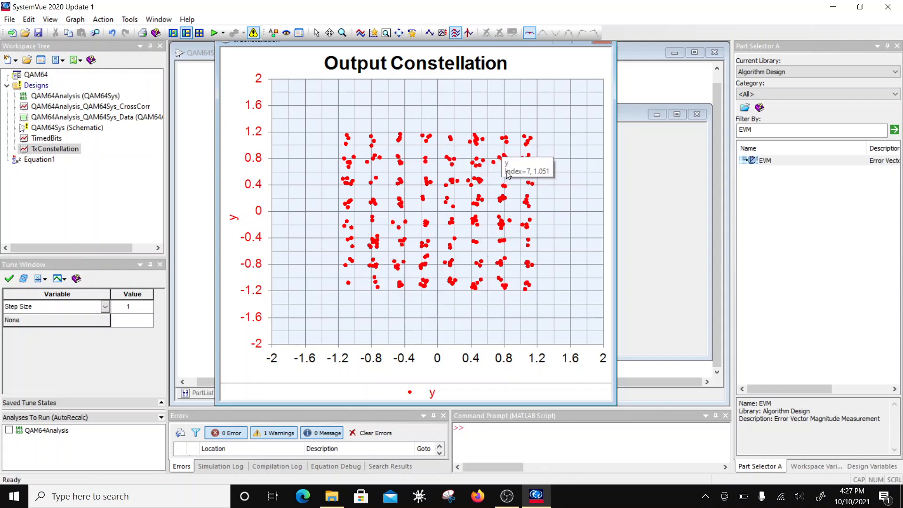
{"action": "left_click", "coordinate": [633, 91]}
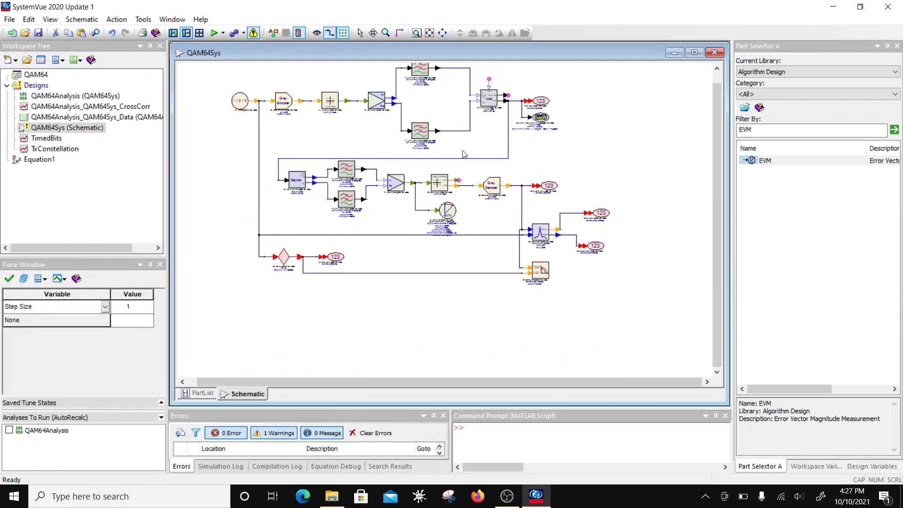
{"action": "scroll", "coordinate": [422, 96], "scroll_direction": "down", "scroll_amount": 1}
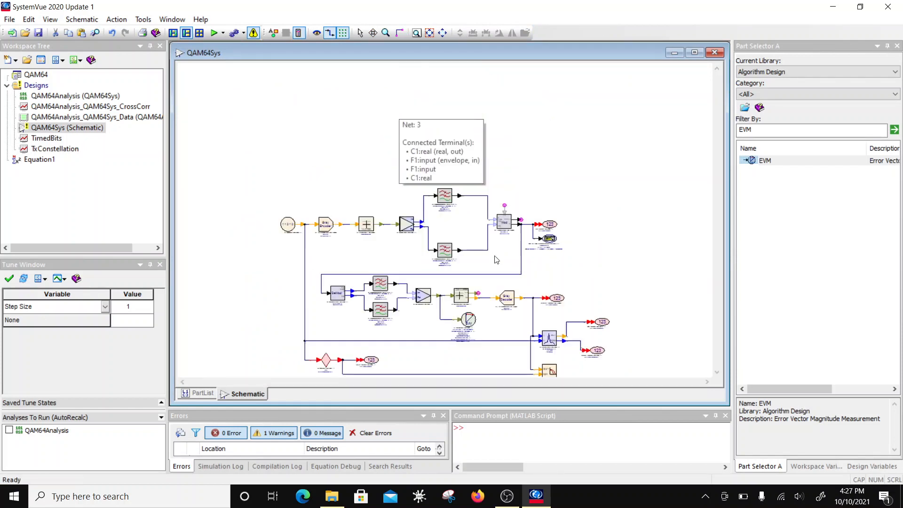
{"action": "scroll", "coordinate": [493, 335], "scroll_direction": "up", "scroll_amount": 1}
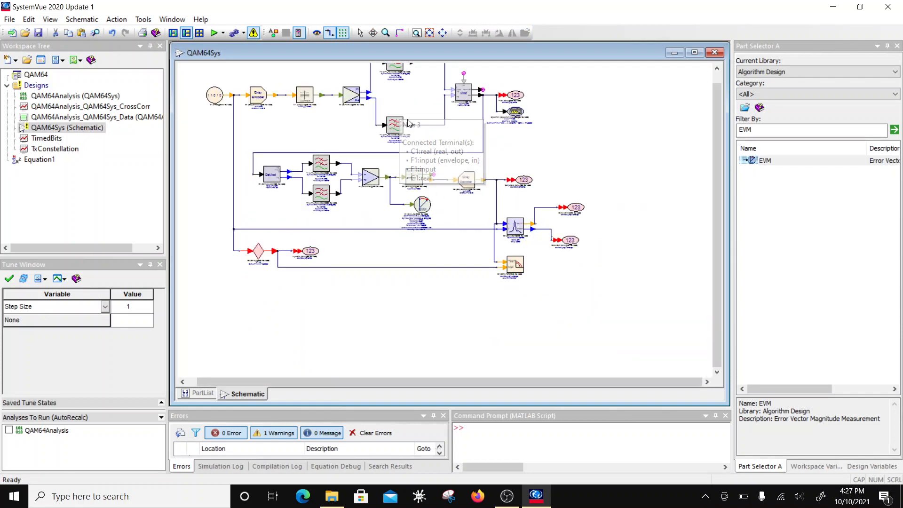
{"action": "scroll", "coordinate": [408, 131], "scroll_direction": "down", "scroll_amount": 1}
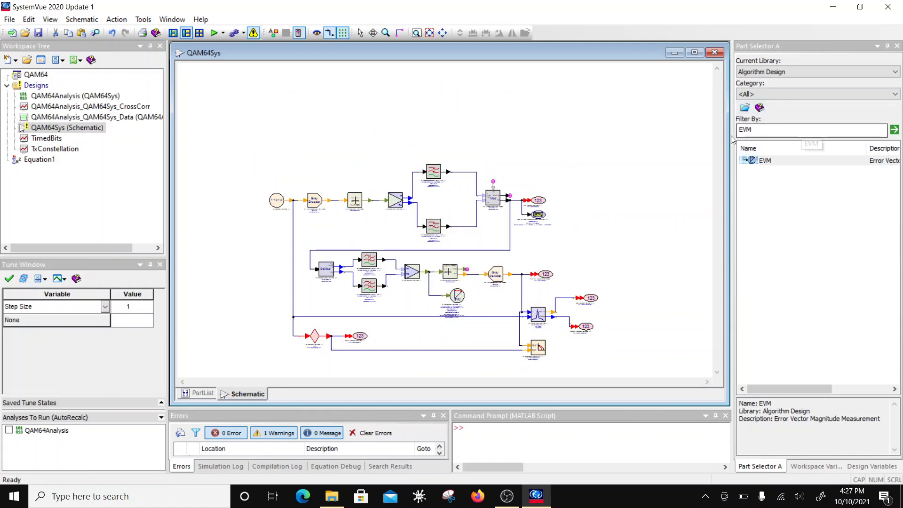
Search the part library for "Filter des" and place a Filter part in the empty area beyond the modulator output.
{"action": "double_click", "coordinate": [765, 128]}
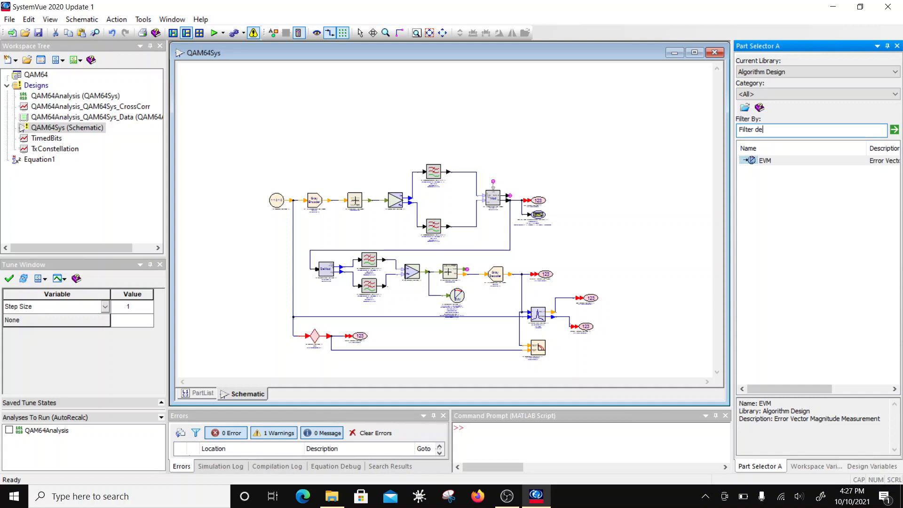
{"action": "type", "text": "Filter des"}
{"action": "left_click", "coordinate": [895, 132]}
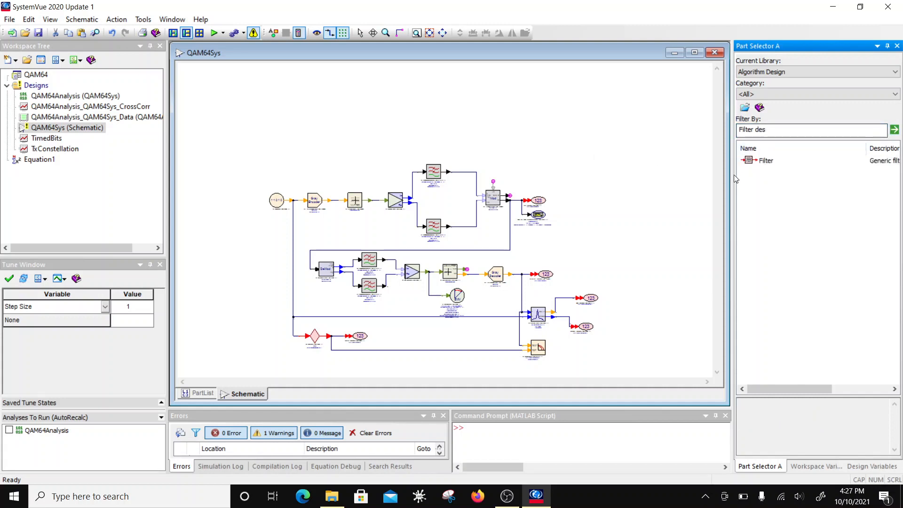
{"action": "left_click", "coordinate": [609, 258]}
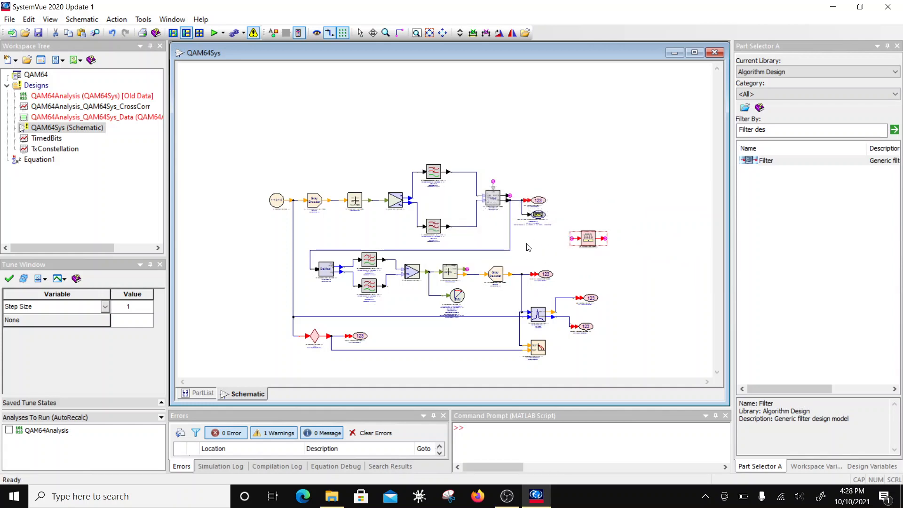
Give the new filter a Raised Cosine shape with input sample rate Sample_Rate and SymbolRate Sample_Rate/6.
{"action": "double_click", "coordinate": [591, 240]}
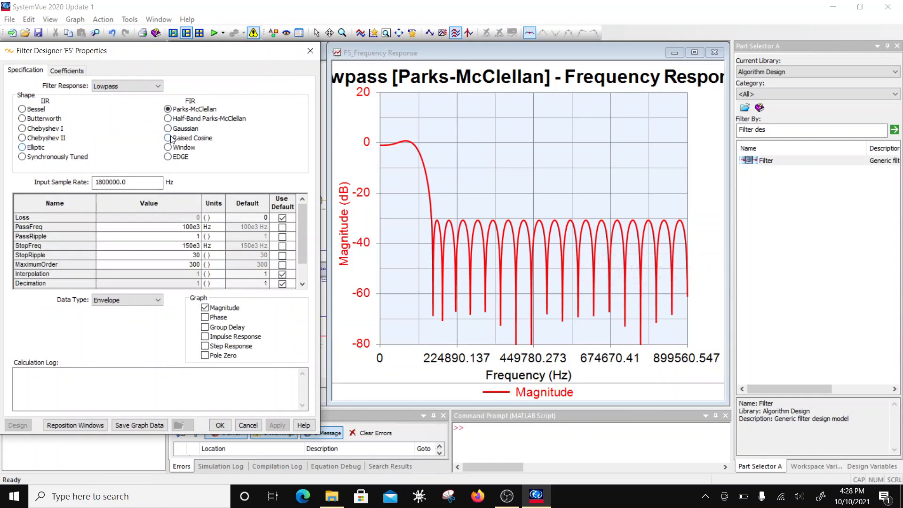
{"action": "left_click", "coordinate": [169, 138]}
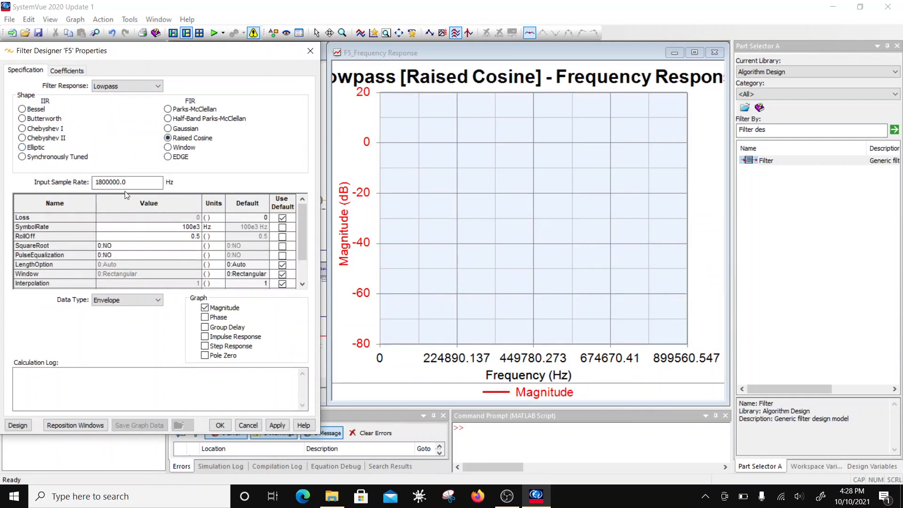
{"action": "left_click_drag", "start_coordinate": [126, 183], "coordinate": [64, 190]}
{"action": "type", "text": "Sample"}
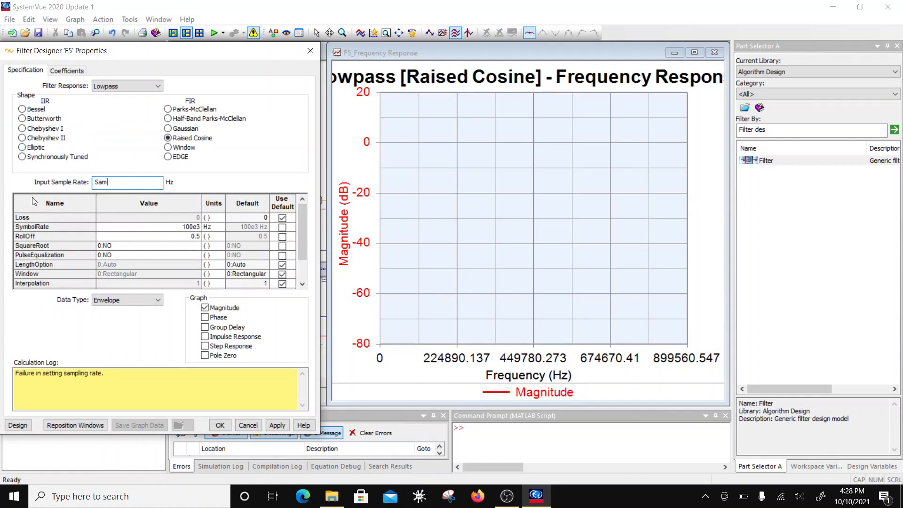
{"action": "type", "text": "_Rate/6"}
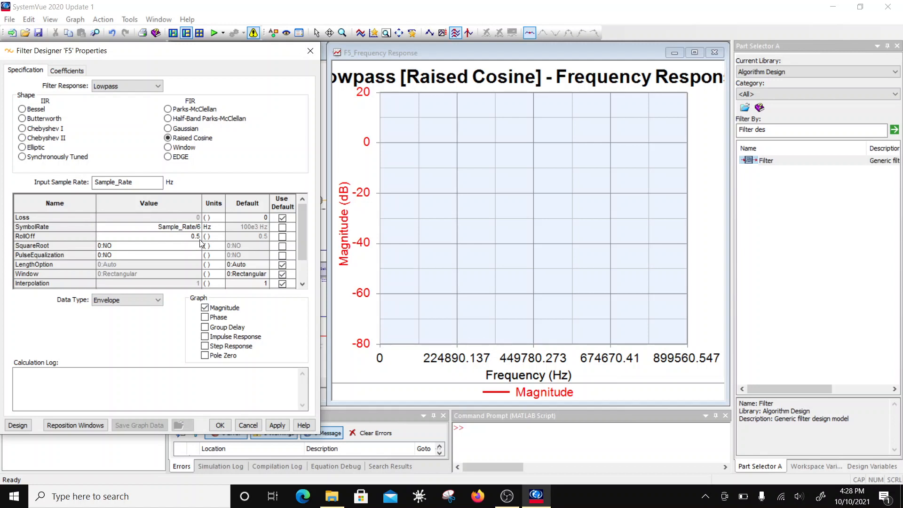
Set the raised cosine filter's RollOff to 0.2 and SquareRoot to YES.
{"action": "left_click", "coordinate": [203, 240]}
{"action": "left_click", "coordinate": [176, 247]}
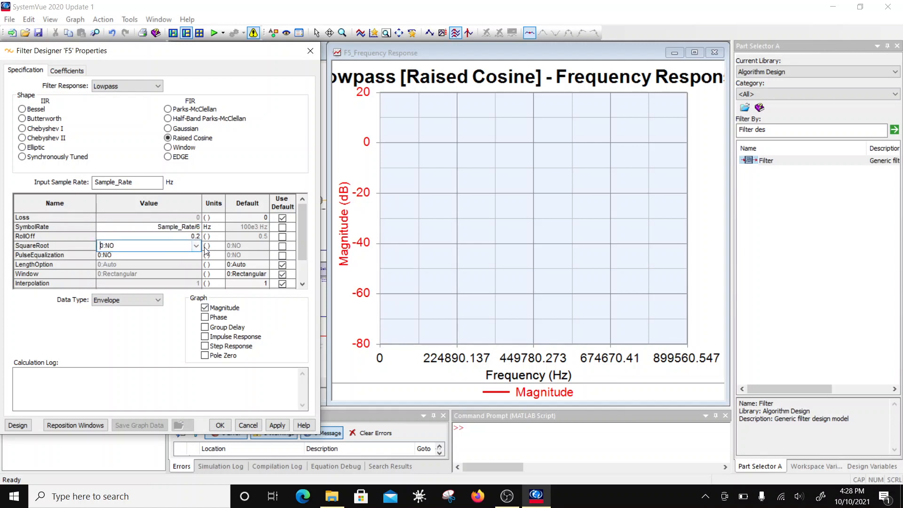
{"action": "left_click", "coordinate": [196, 245]}
{"action": "left_click", "coordinate": [170, 263]}
Set the filter's LengthOption to Number of Taps with a Length of 129.
{"action": "left_click", "coordinate": [152, 273]}
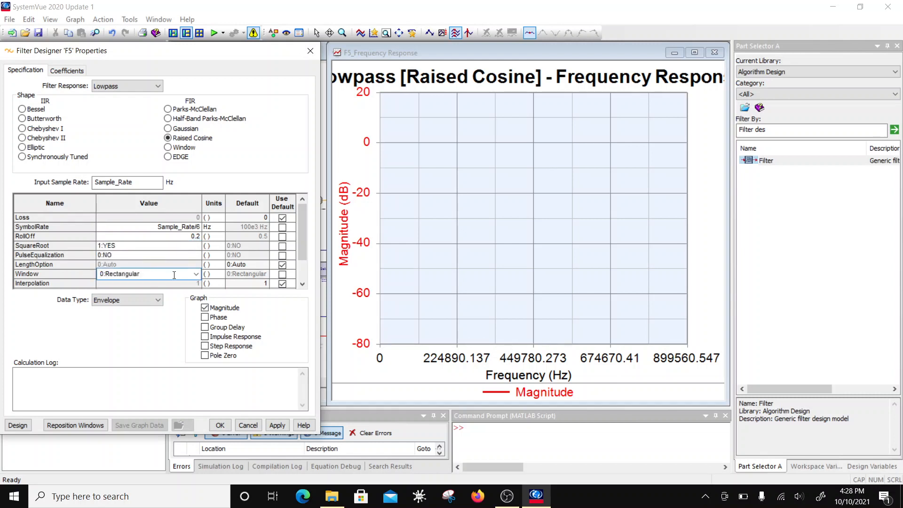
{"action": "left_click", "coordinate": [152, 265]}
{"action": "left_click", "coordinate": [195, 264]}
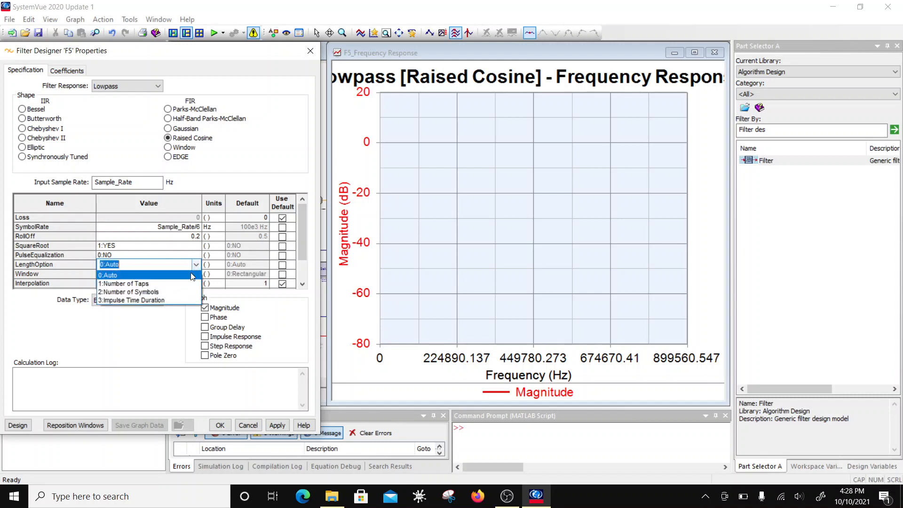
{"action": "left_click", "coordinate": [180, 280]}
{"action": "left_click", "coordinate": [184, 277]}
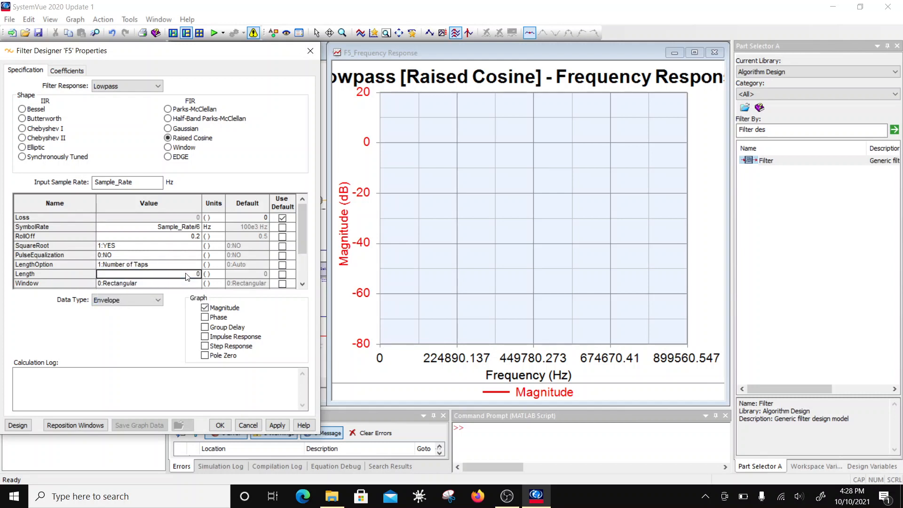
{"action": "type", "text": "129"}
Set the filter's Interpolation to 5, then compute the design and accept it.
{"action": "left_click_drag", "start_coordinate": [306, 238], "coordinate": [297, 272]}
{"action": "left_click", "coordinate": [181, 266]}
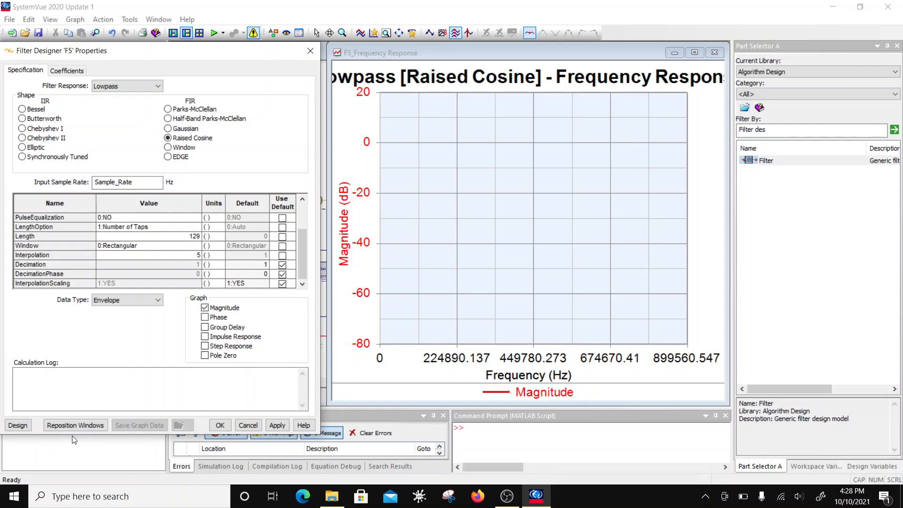
{"action": "left_click", "coordinate": [29, 427]}
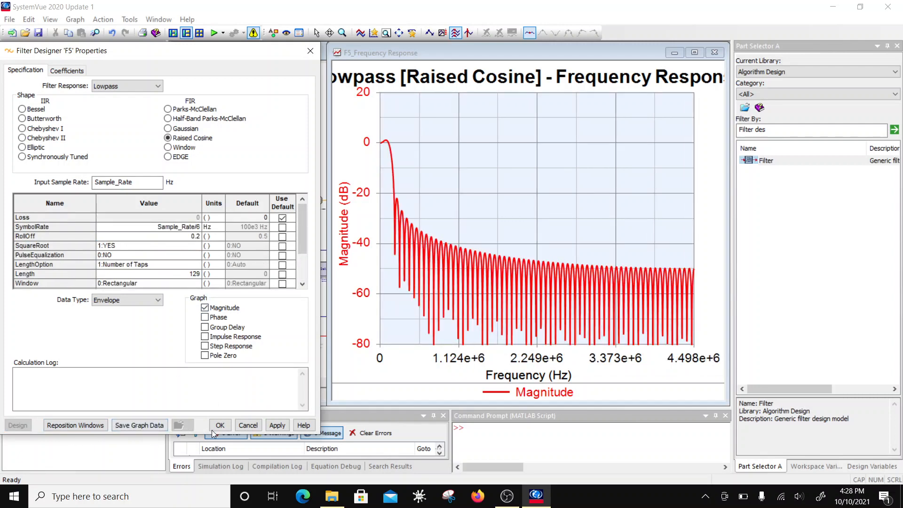
{"action": "left_click", "coordinate": [220, 426]}
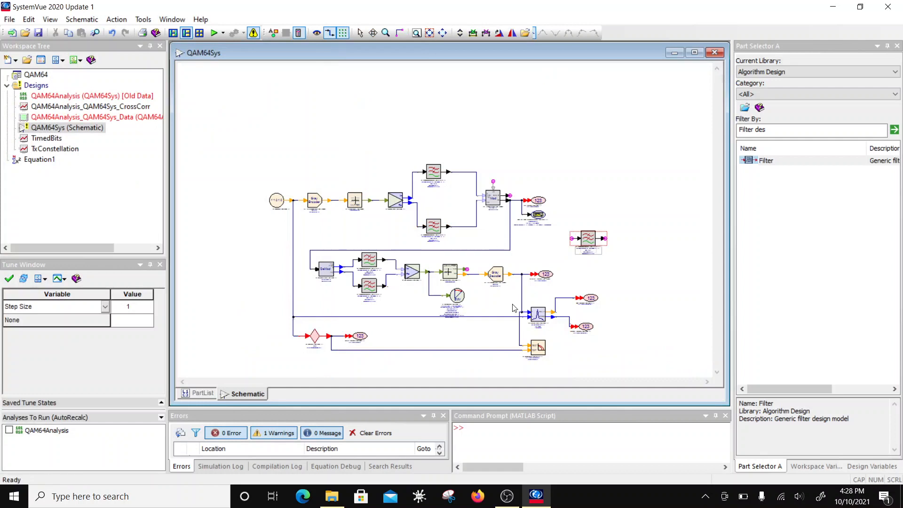
Delete the upper lowpass filter between the transmitter's complex-to-rectangular converter and the modulator.
{"action": "scroll", "coordinate": [555, 215], "scroll_direction": "up", "scroll_amount": 1}
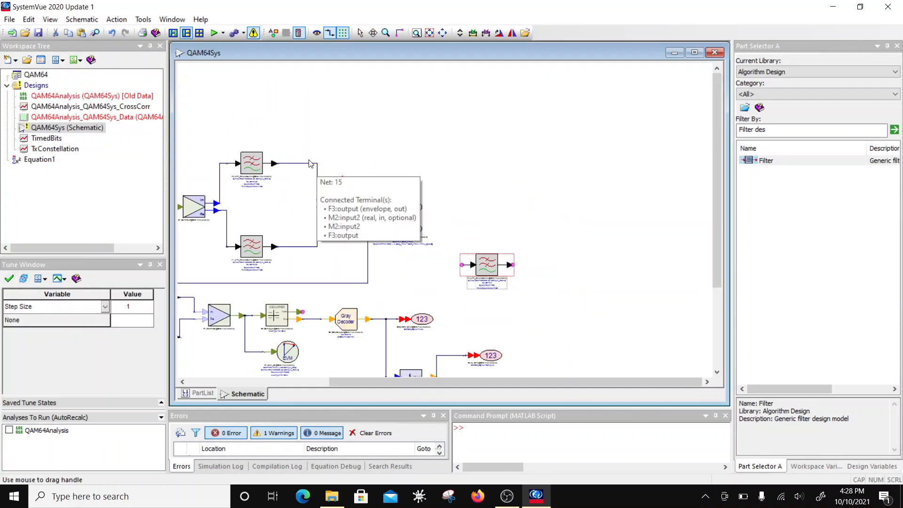
{"action": "left_click", "coordinate": [263, 161]}
{"action": "key", "text": "Delete"}
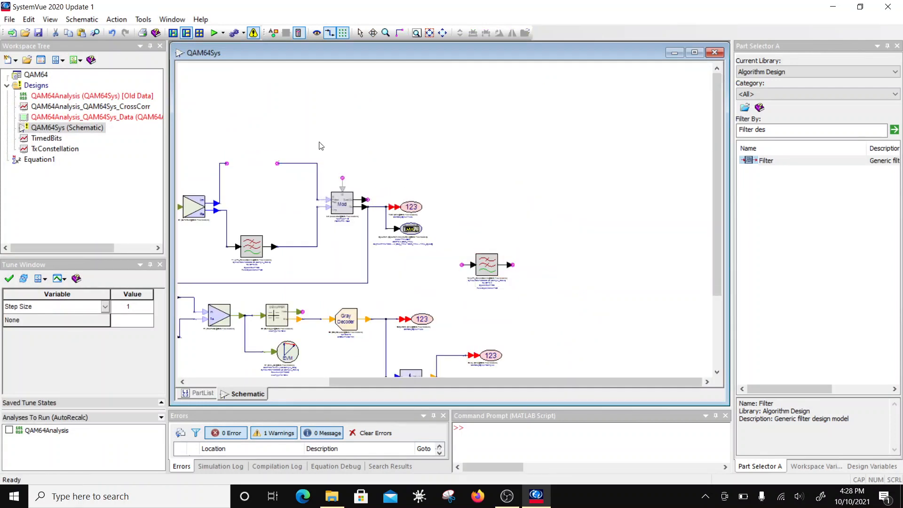
Delete the transmitter's lower lowpass filter and move the designed raised cosine filter into the upper branch feeding the modulator.
{"action": "left_click", "coordinate": [249, 243]}
{"action": "key", "text": "Delete"}
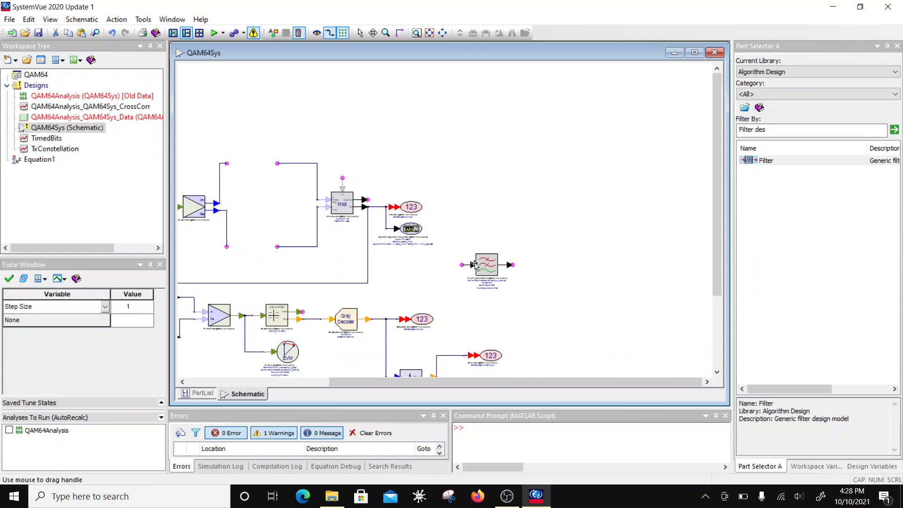
{"action": "left_click_drag", "start_coordinate": [472, 265], "coordinate": [238, 162]}
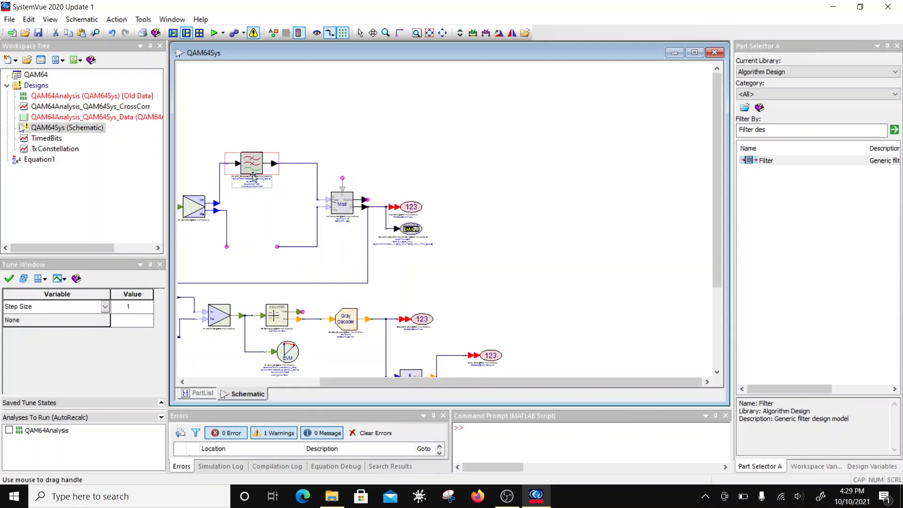
Paste a copy of the raised cosine filter into the transmitter's lower branch and align it with both open wire ends.
{"action": "key", "text": "ctrl+v"}
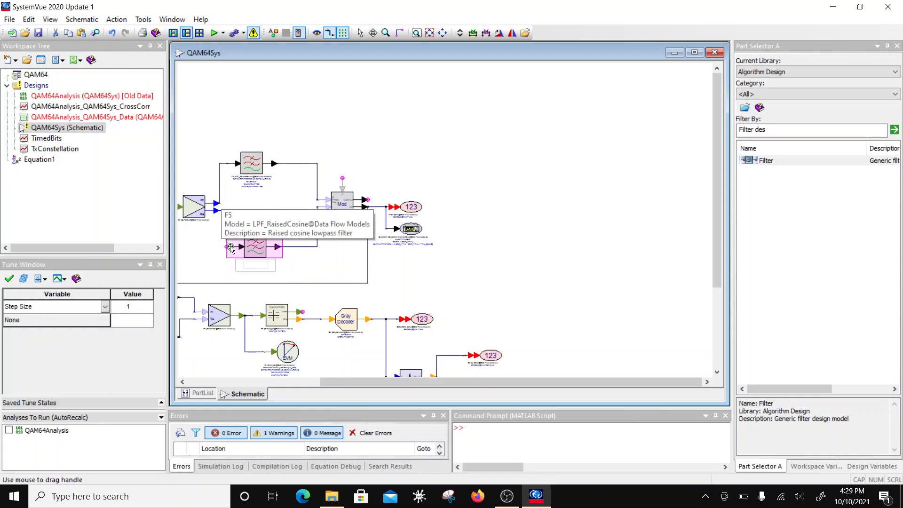
{"action": "left_click", "coordinate": [231, 245]}
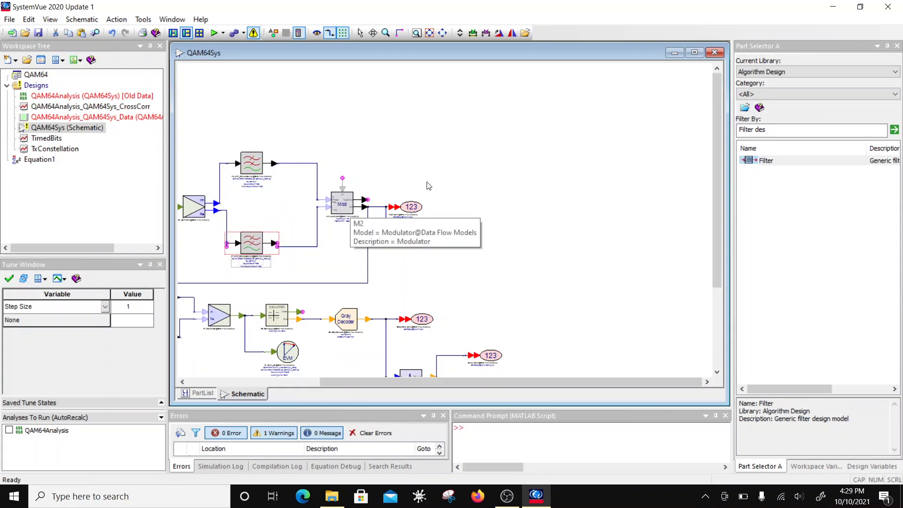
{"action": "left_click_drag", "start_coordinate": [259, 236], "coordinate": [259, 240]}
{"action": "left_click", "coordinate": [438, 171]}
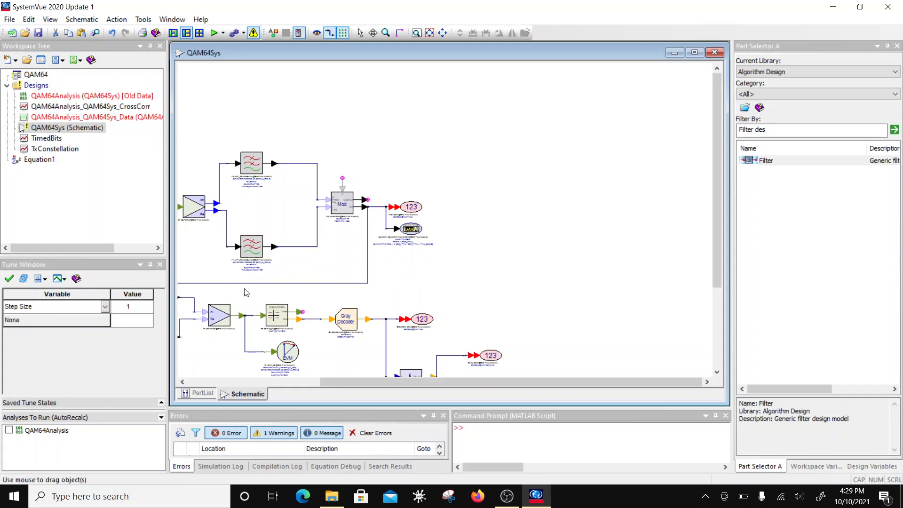
Delete both receiver lowpass filters between the demodulator and the rectangular-to-complex converter.
{"action": "scroll", "coordinate": [246, 301], "scroll_direction": "down", "scroll_amount": 1}
{"action": "scroll", "coordinate": [412, 255], "scroll_direction": "up", "scroll_amount": 1}
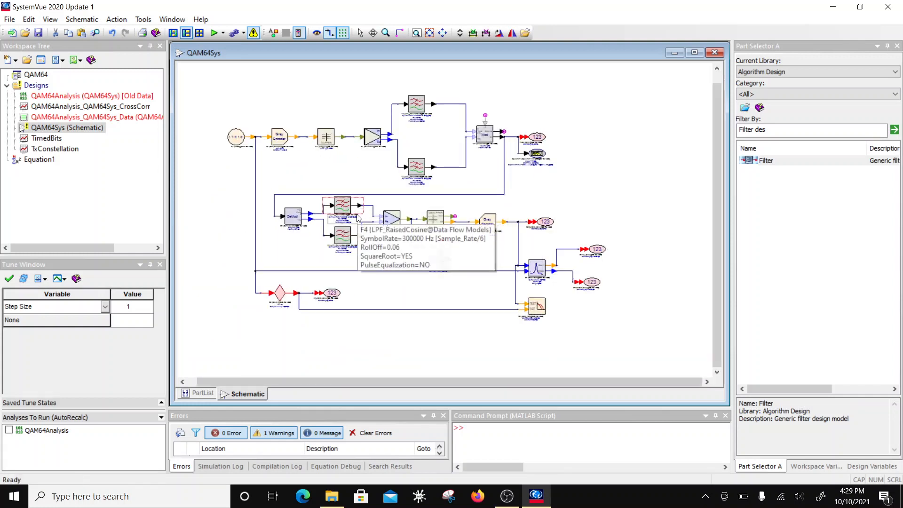
{"action": "key", "text": "Delete"}
{"action": "left_click", "coordinate": [343, 234]}
{"action": "key", "text": "Delete"}
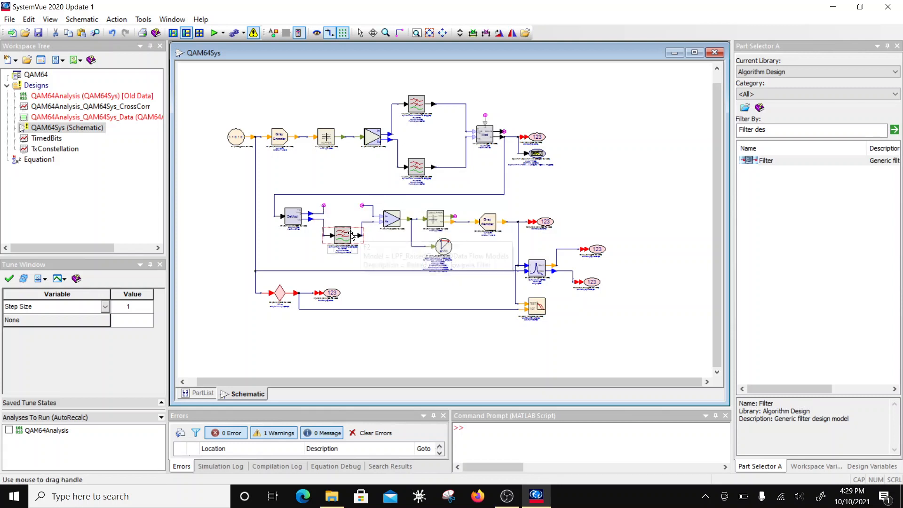
Copy the transmitter's upper raised cosine filter into the receiver's upper branch after the demodulator.
{"action": "left_click", "coordinate": [416, 104]}
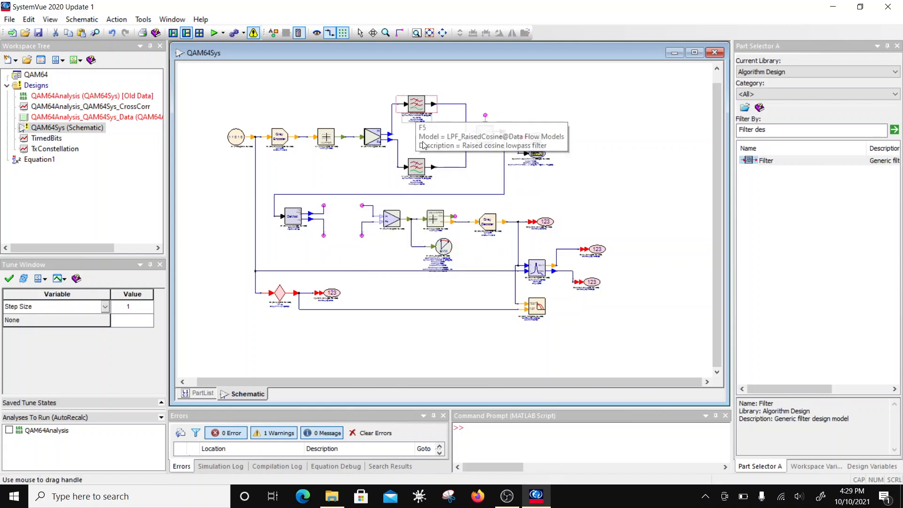
{"action": "key", "text": "ctrl+c"}
{"action": "key", "text": "ctrl+v"}
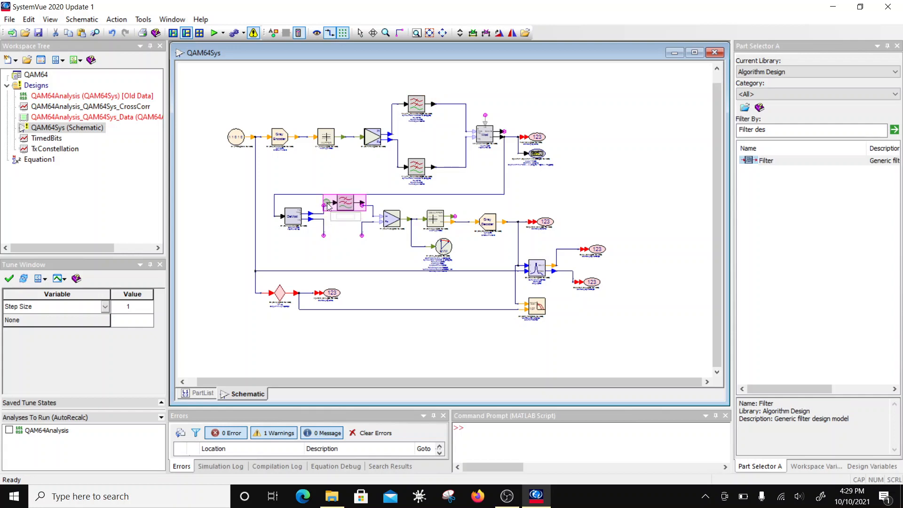
{"action": "left_click", "coordinate": [325, 207]}
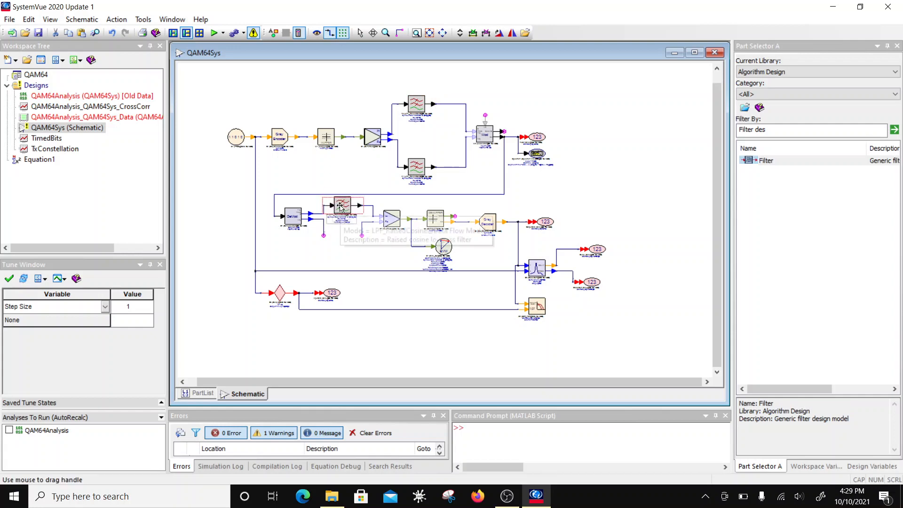
Set the receiver filter's Interpolation to 1 and Decimation to 5, and accept the properties.
{"action": "double_click", "coordinate": [344, 207]}
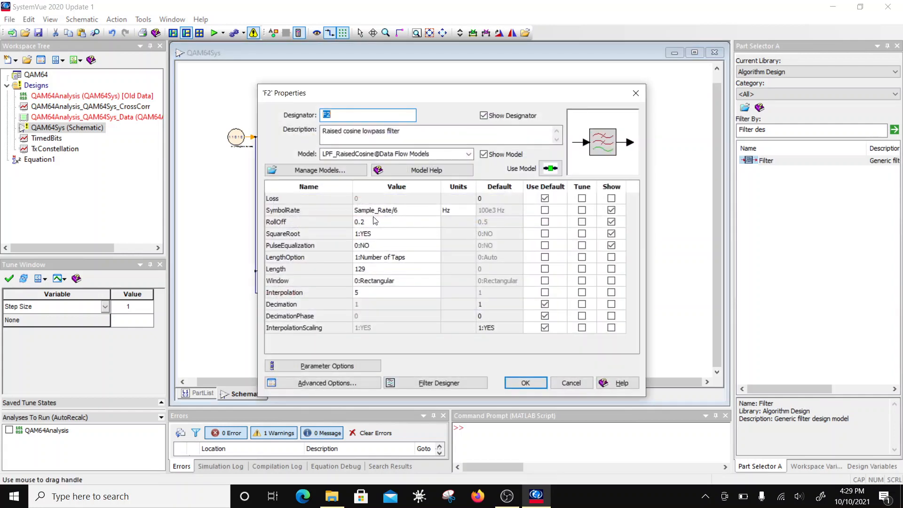
{"action": "left_click", "coordinate": [369, 295]}
{"action": "left_click", "coordinate": [372, 305]}
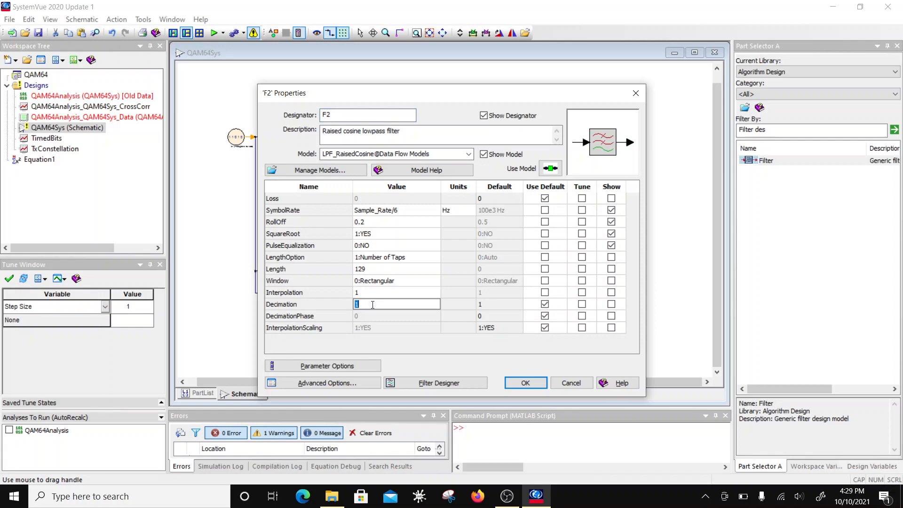
{"action": "left_click", "coordinate": [372, 315]}
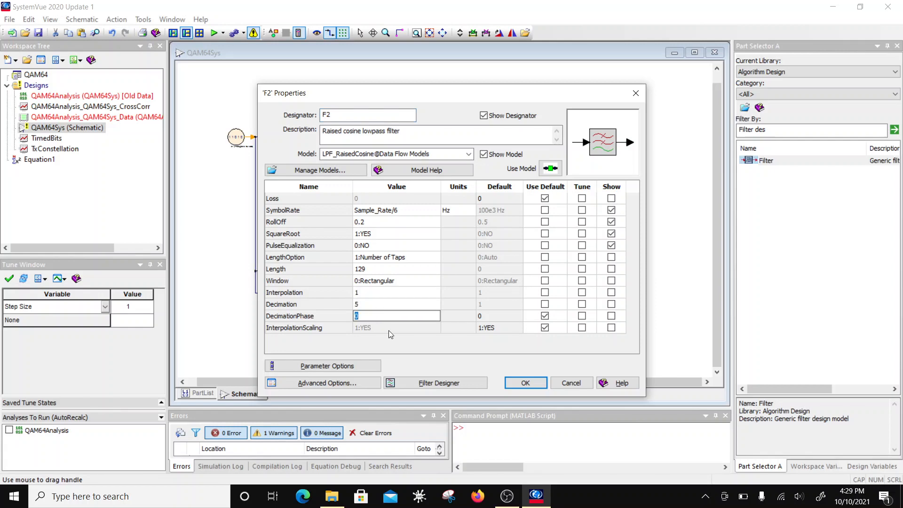
{"action": "left_click", "coordinate": [526, 382]}
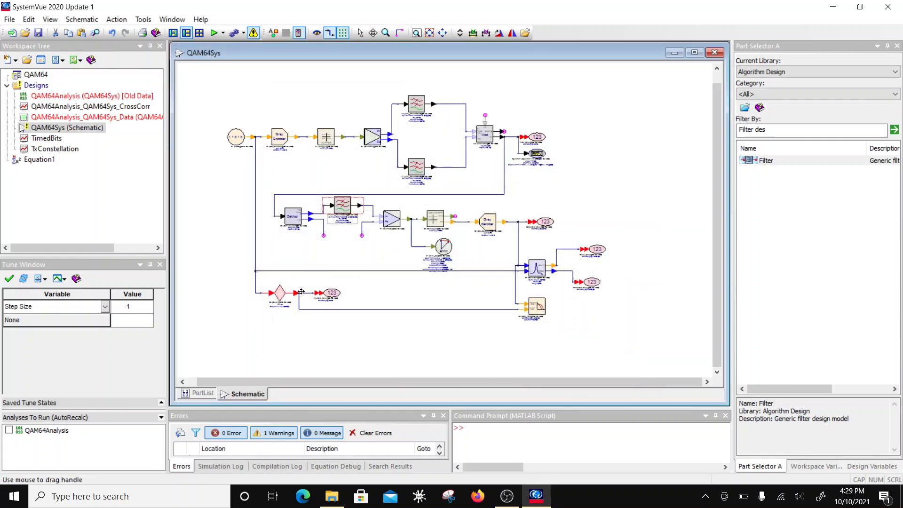
Copy the decimating receiver filter into the receiver's lower branch after the demodulator.
{"action": "key", "text": "ctrl+c"}
{"action": "key", "text": "ctrl+v"}
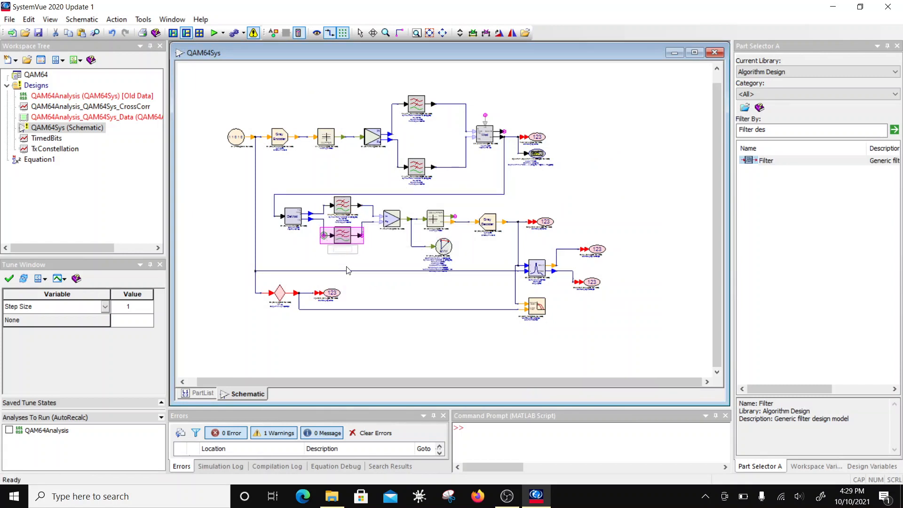
{"action": "left_click", "coordinate": [349, 270]}
{"action": "left_click", "coordinate": [393, 295]}
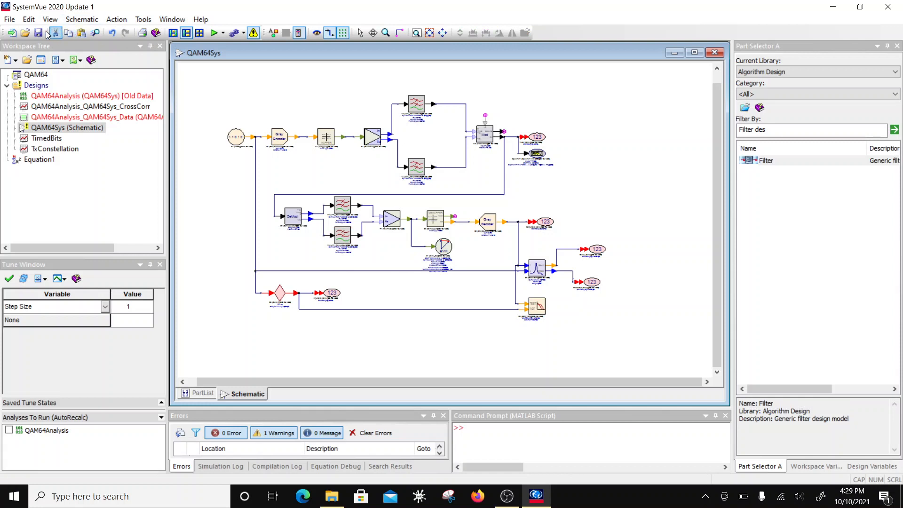
Run the QAM64 analysis and open the QAM64Analysis_QAM64Sys_Data dataset, placing its window below the schematic's upper part.
{"action": "mouse_move", "coordinate": [426, 271]}
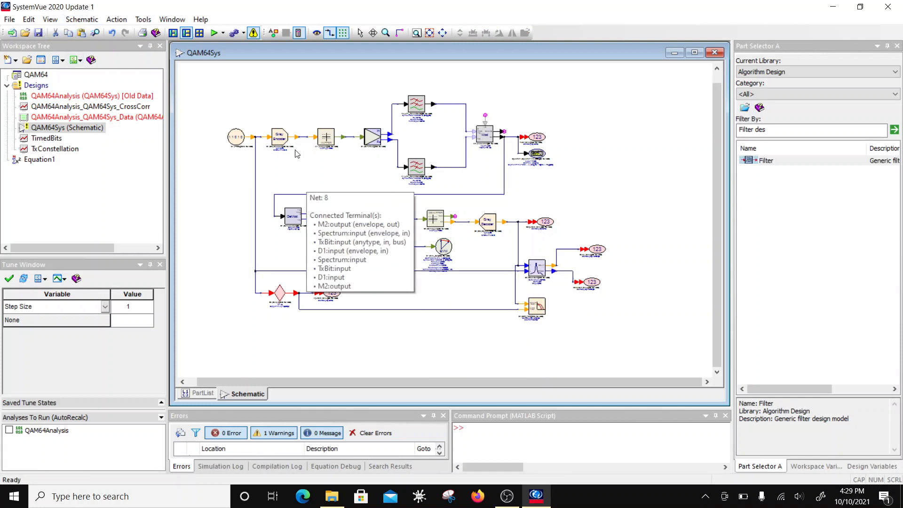
{"action": "left_click", "coordinate": [214, 33]}
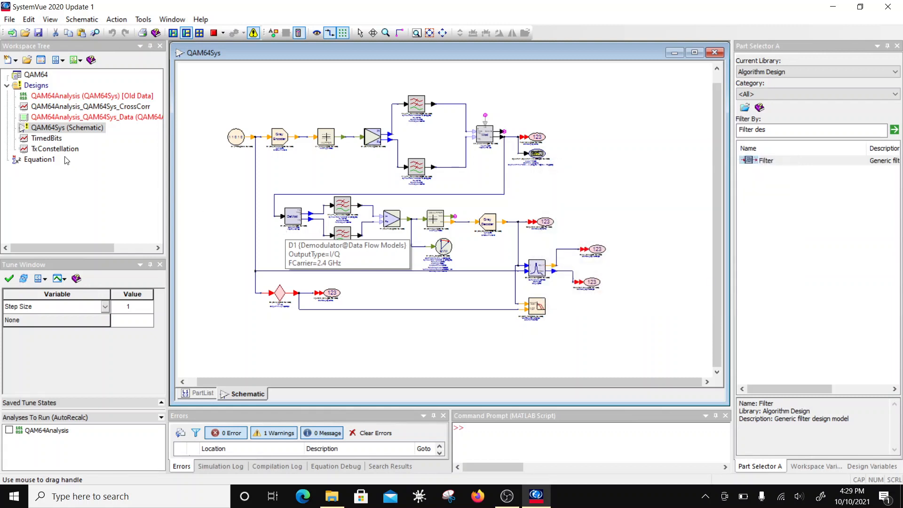
{"action": "double_click", "coordinate": [71, 117]}
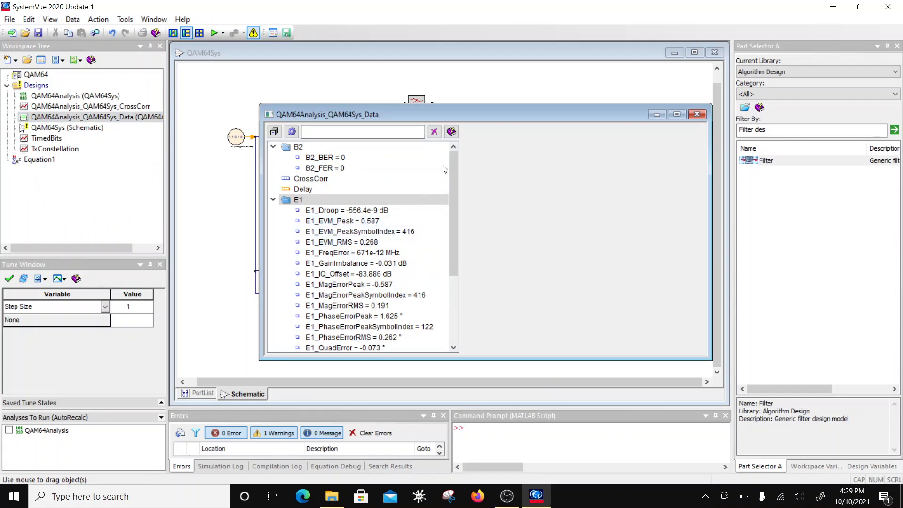
{"action": "left_click_drag", "start_coordinate": [439, 114], "coordinate": [355, 252]}
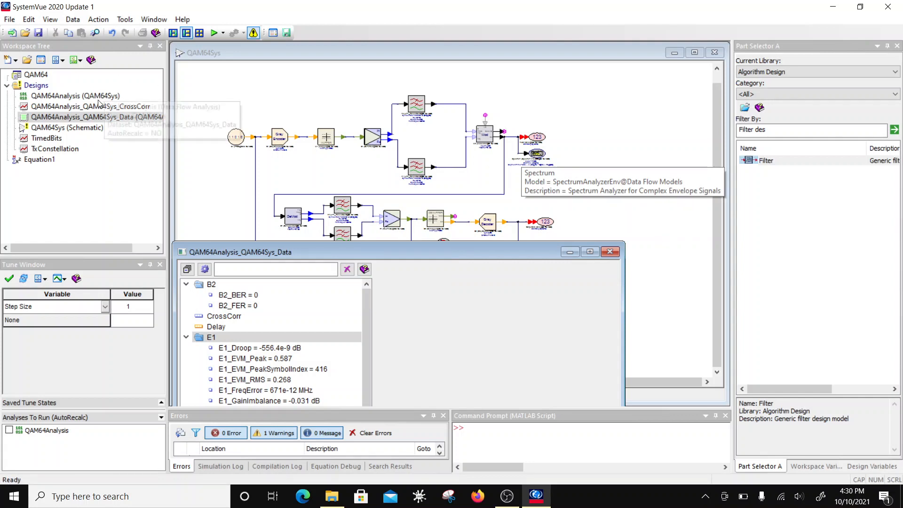
Add a Spectrum graph plotting Spectrum_Power to the Designs folder, then return to the schematic.
{"action": "right_click", "coordinate": [41, 86]}
{"action": "mouse_move", "coordinate": [53, 94]}
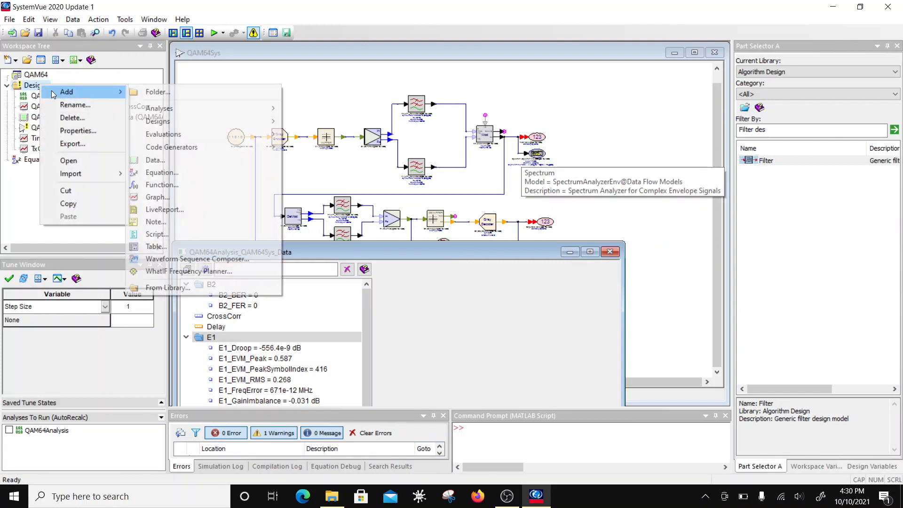
{"action": "left_click", "coordinate": [160, 197]}
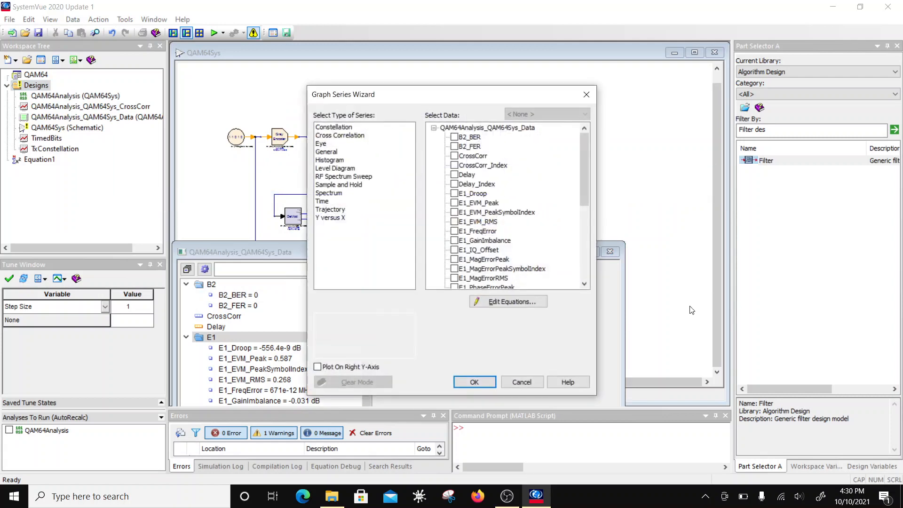
{"action": "left_click", "coordinate": [321, 194]}
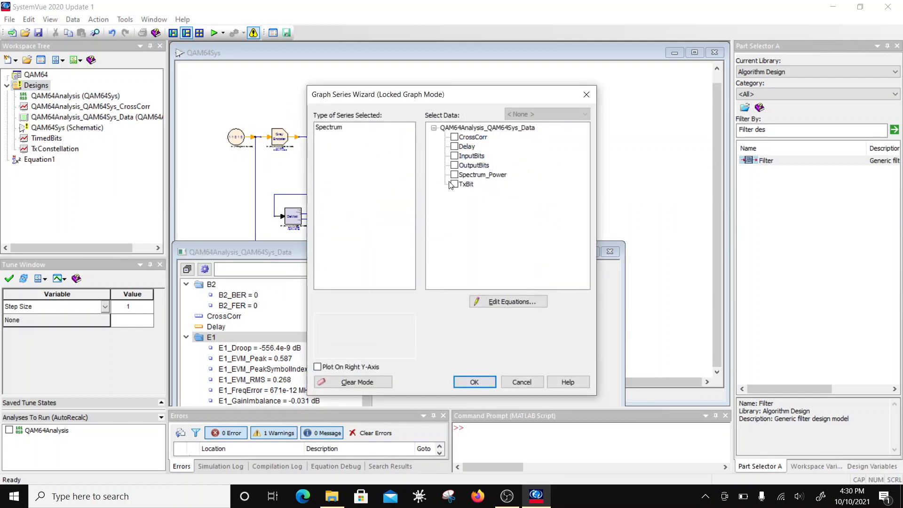
{"action": "left_click", "coordinate": [454, 175]}
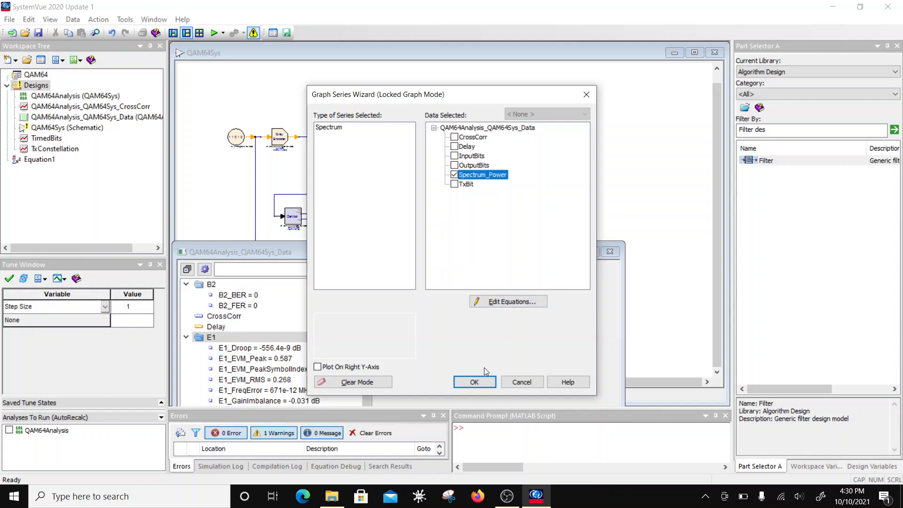
{"action": "left_click", "coordinate": [476, 381]}
{"action": "left_click", "coordinate": [516, 358]}
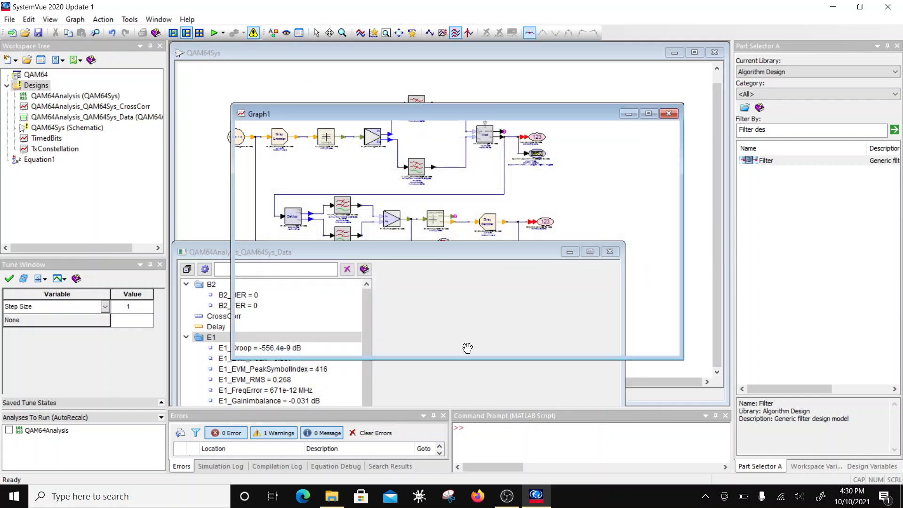
{"action": "left_click_drag", "start_coordinate": [436, 113], "coordinate": [378, 93]}
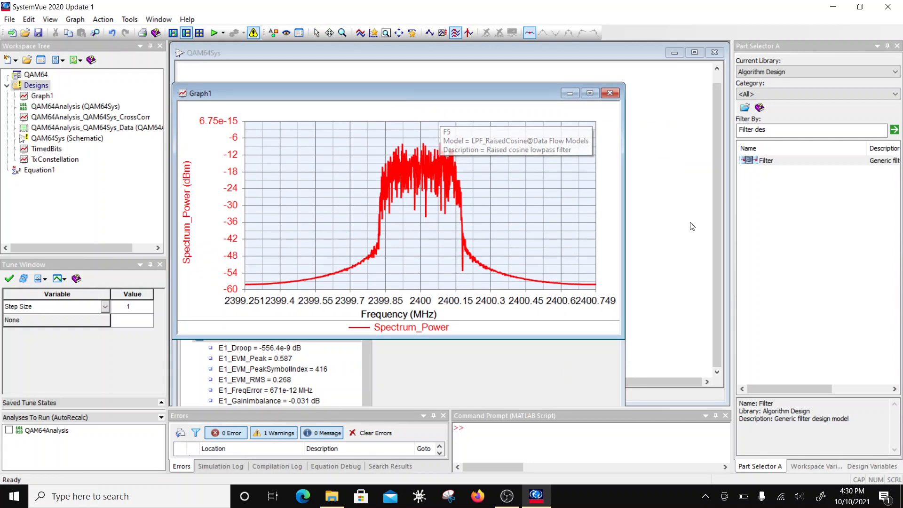
{"action": "left_click", "coordinate": [661, 236]}
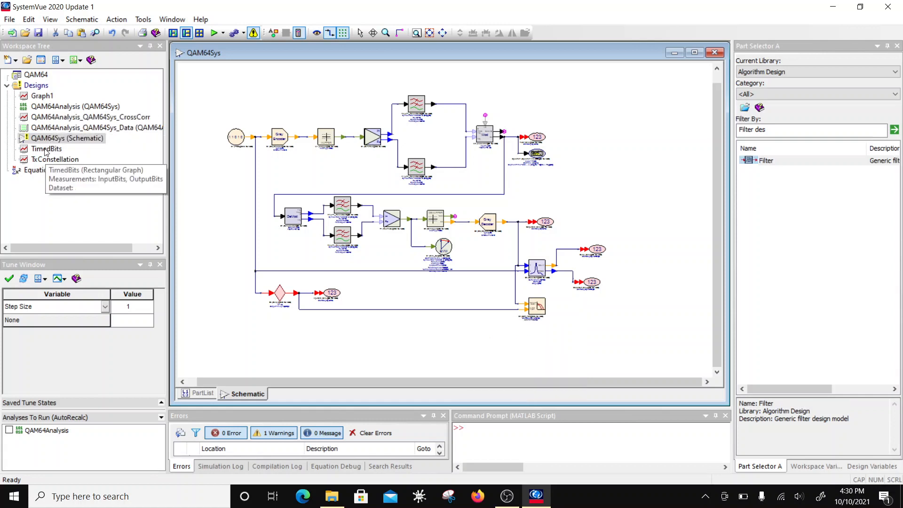
Compare the first peak of the CrossCorr graph with the Delay block's N value in the QAM64Sys schematic.
{"action": "double_click", "coordinate": [59, 117]}
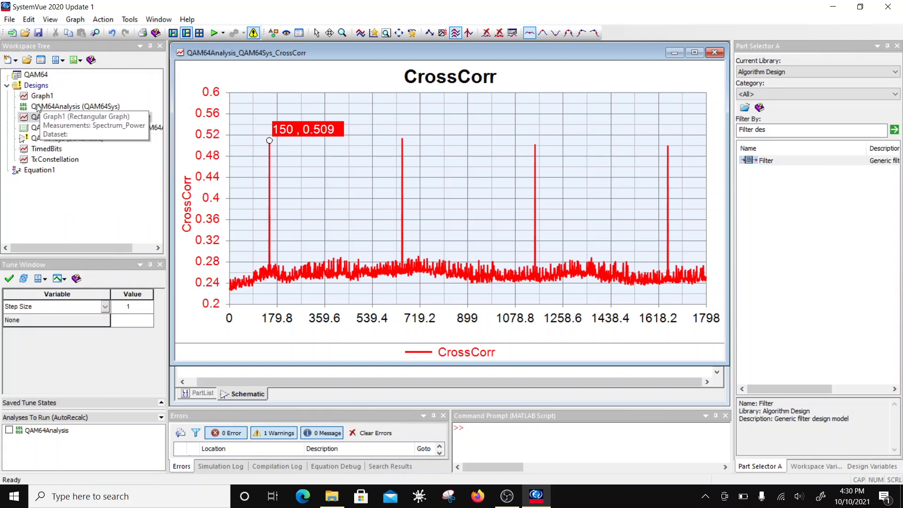
{"action": "double_click", "coordinate": [52, 138]}
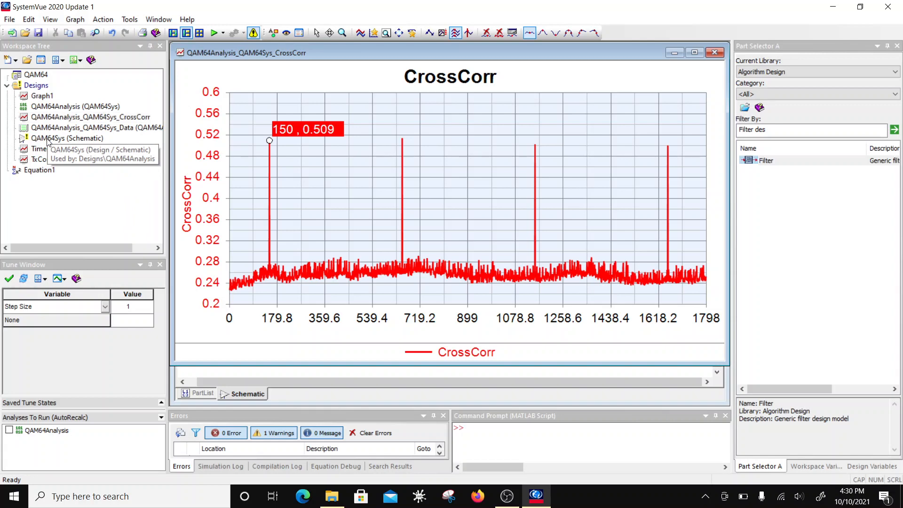
{"action": "scroll", "coordinate": [288, 297], "scroll_direction": "up", "scroll_amount": 5}
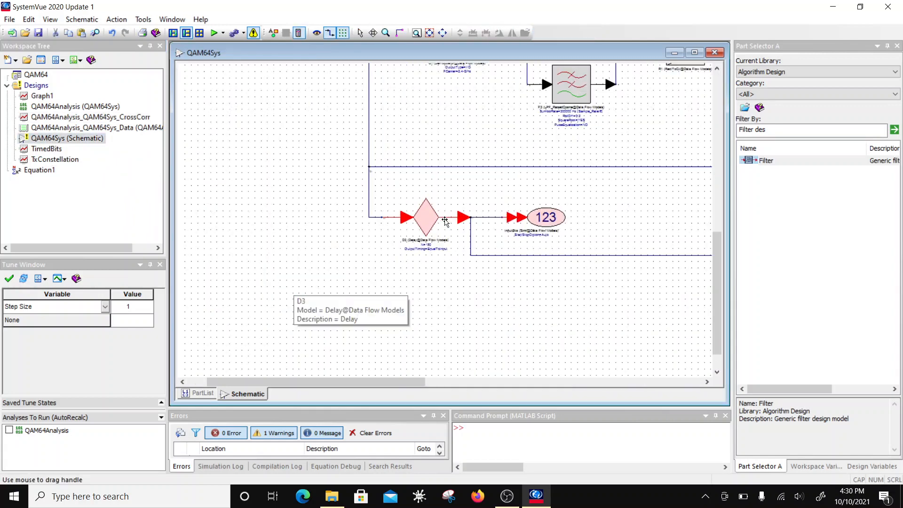
{"action": "scroll", "coordinate": [438, 246], "scroll_direction": "down", "scroll_amount": 5}
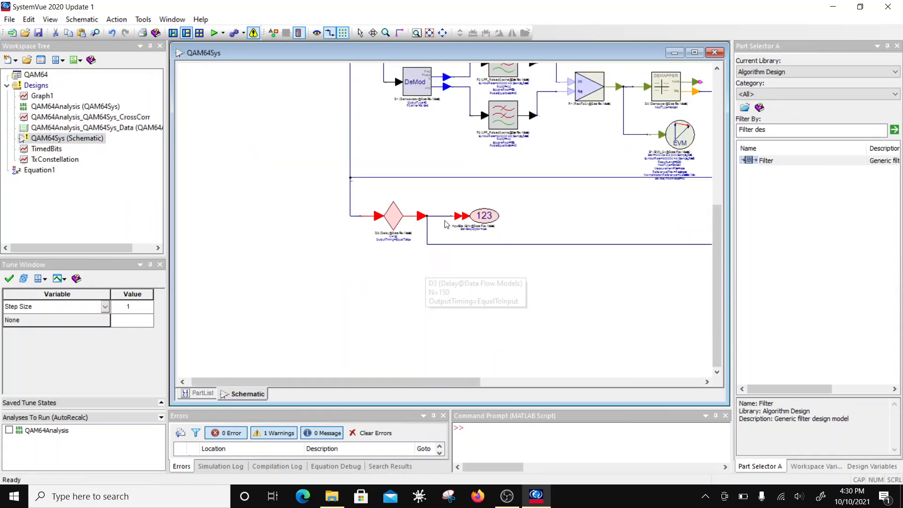
{"action": "scroll", "coordinate": [446, 223], "scroll_direction": "up", "scroll_amount": 3}
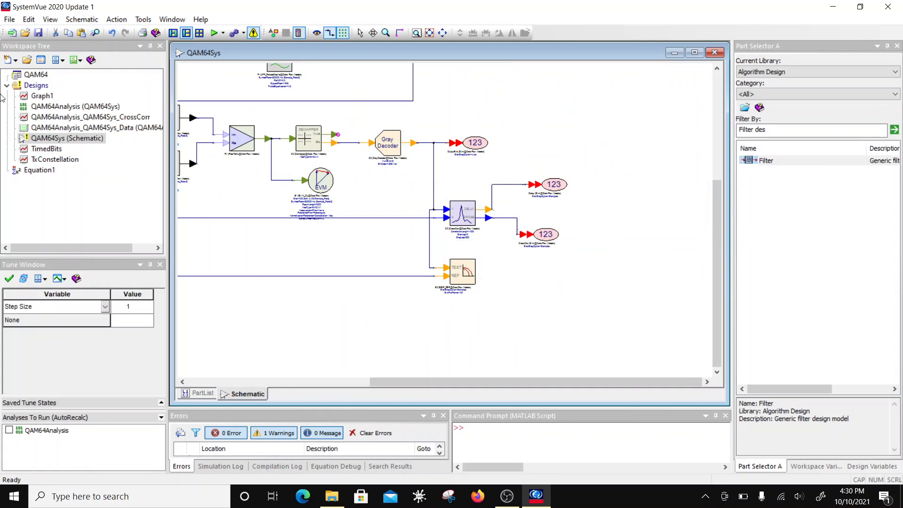
Examine the bit error rate and EVM results in the QAM64Analysis_QAM64Sys_Data dataset alongside the schematic.
{"action": "double_click", "coordinate": [50, 127]}
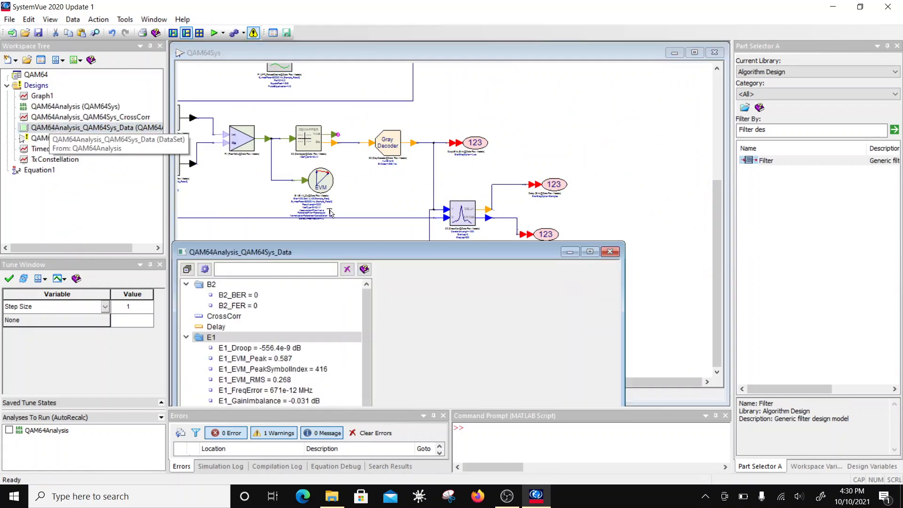
{"action": "left_click_drag", "start_coordinate": [309, 248], "coordinate": [452, 163]}
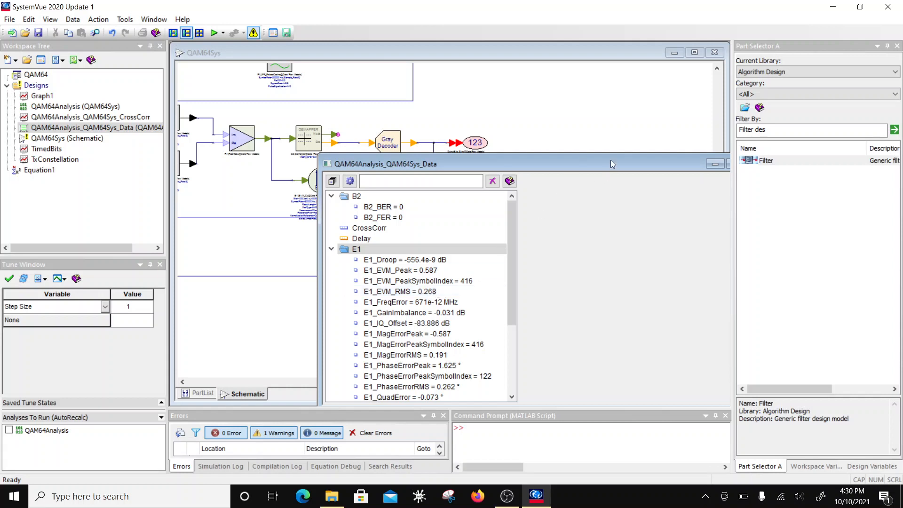
{"action": "left_click_drag", "start_coordinate": [611, 160], "coordinate": [555, 317]}
{"action": "scroll", "coordinate": [390, 151], "scroll_direction": "down", "scroll_amount": 1}
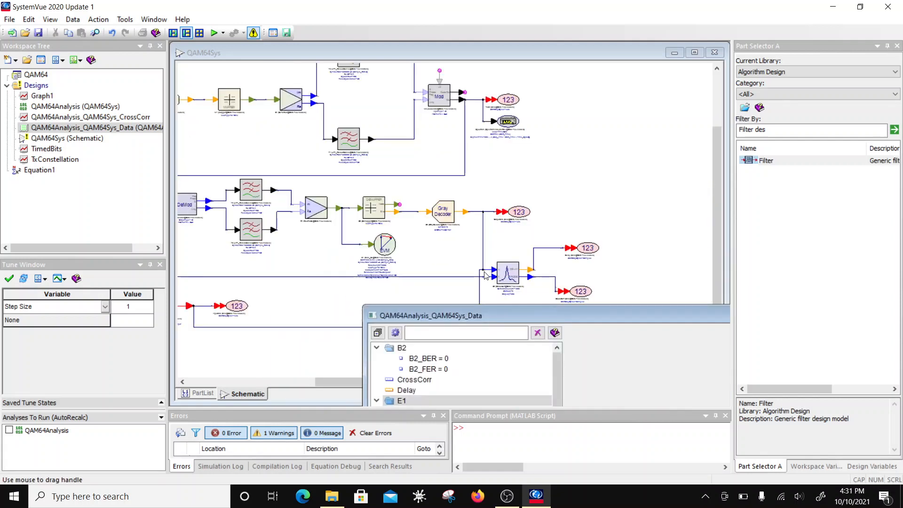
{"action": "scroll", "coordinate": [301, 195], "scroll_direction": "down", "scroll_amount": 2}
{"action": "scroll", "coordinate": [482, 208], "scroll_direction": "up", "scroll_amount": 1}
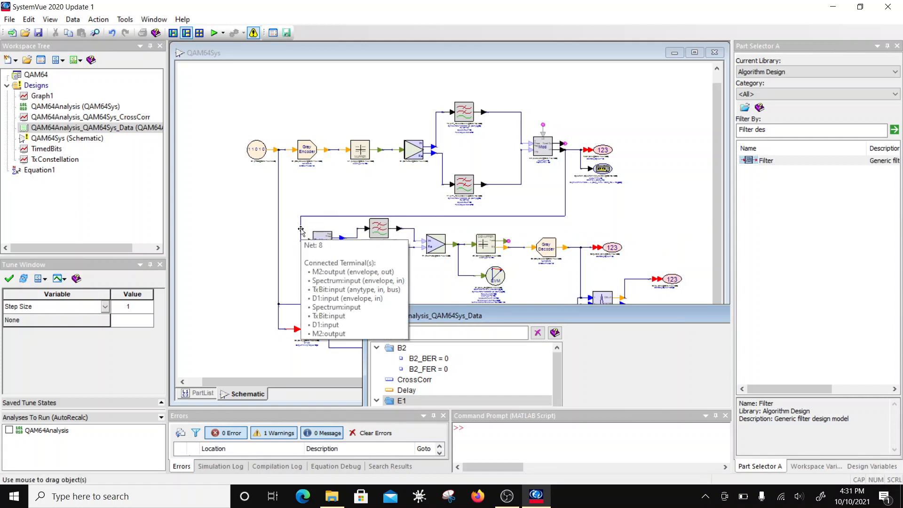
{"action": "left_click", "coordinate": [302, 245]}
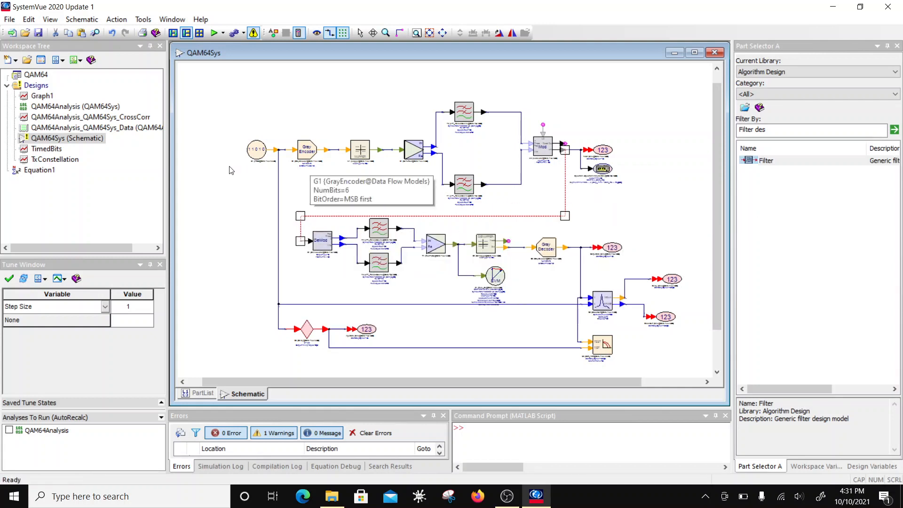
{"action": "right_click", "coordinate": [39, 86]}
{"action": "mouse_move", "coordinate": [70, 98]}
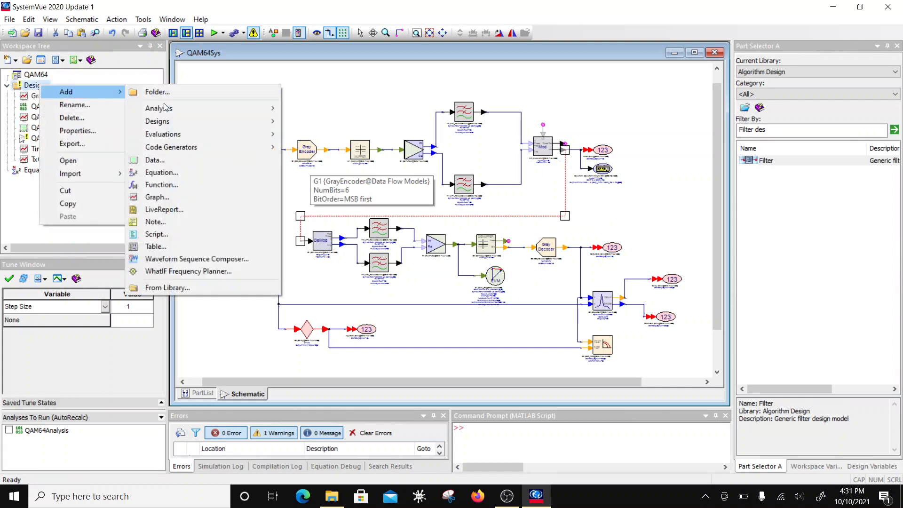
{"action": "mouse_move", "coordinate": [165, 107]}
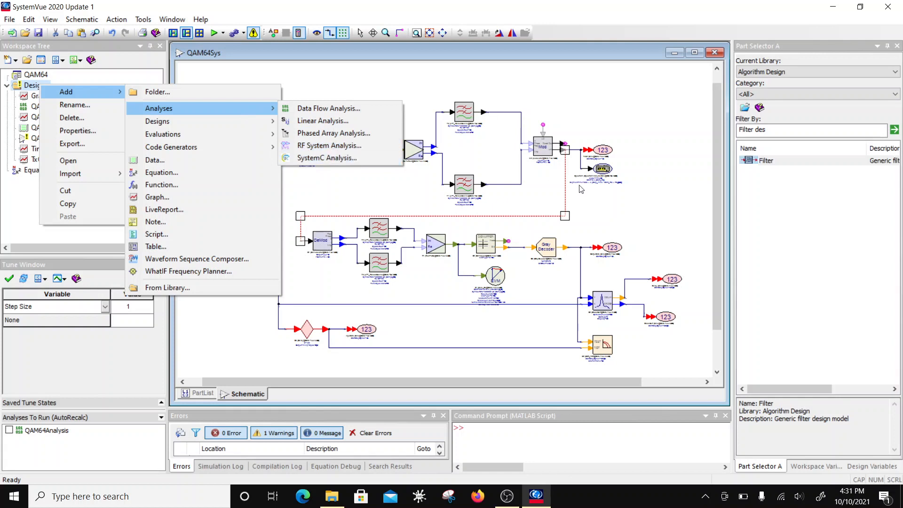
{"action": "left_click", "coordinate": [643, 197]}
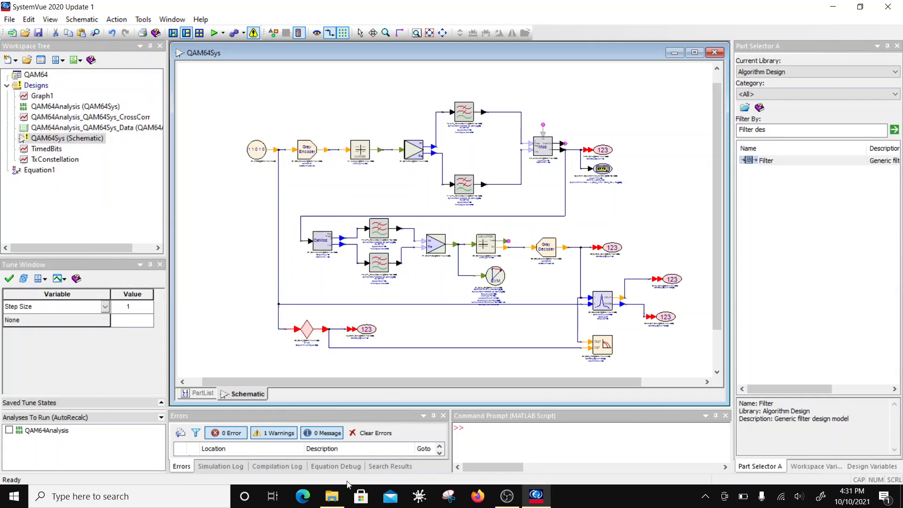